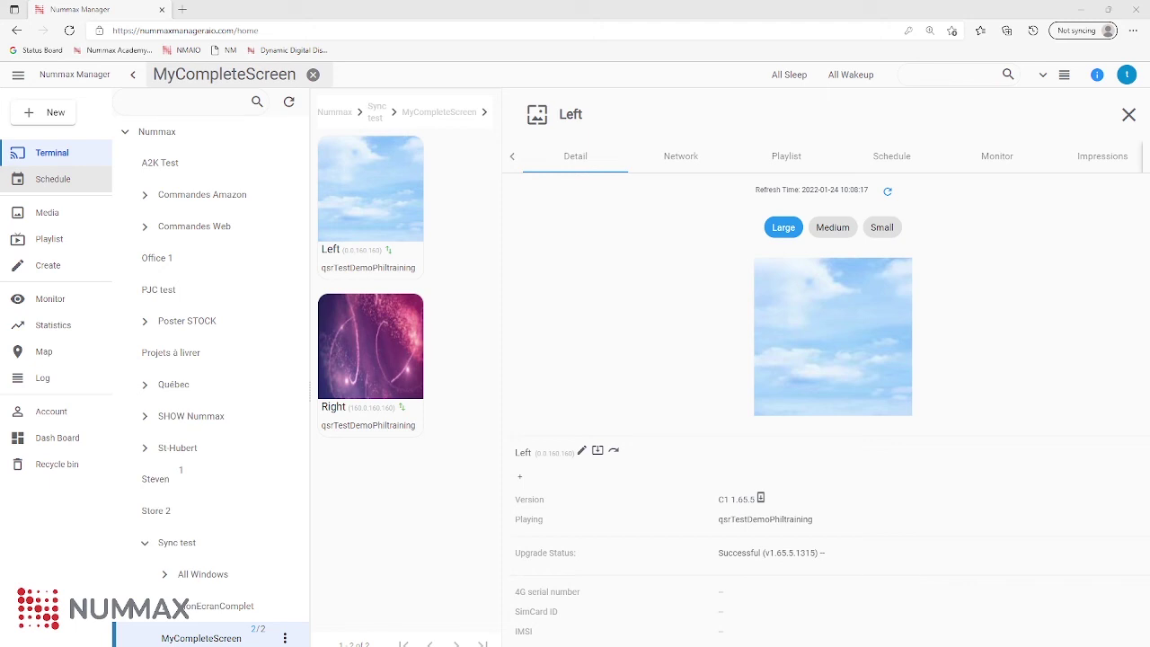
Upload discount.gif, aDemo1.jpg, aDemo2.jpg and aDemo3.jpg from the computer to the media library
left_click(46, 212)
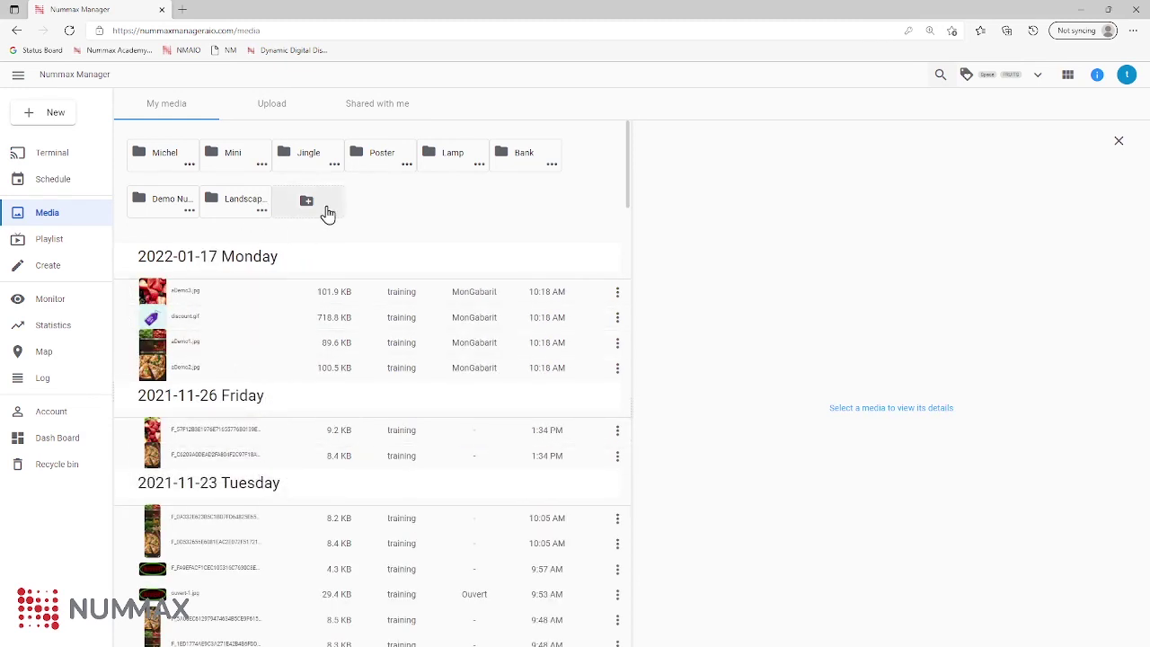
left_click(274, 108)
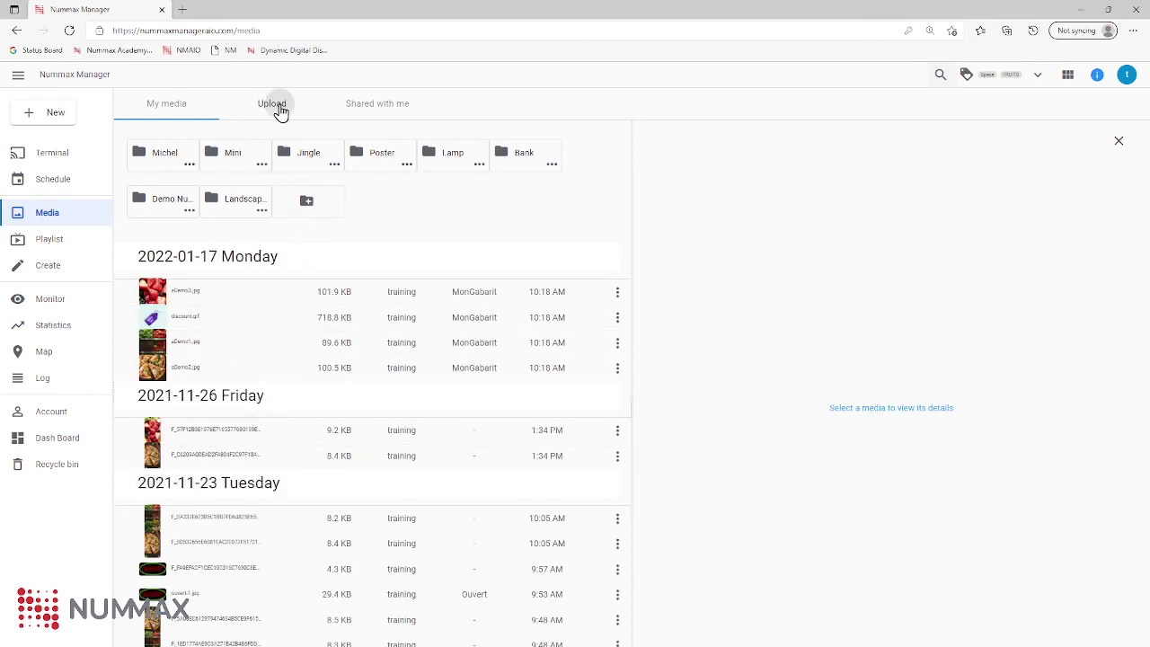
left_click(614, 277)
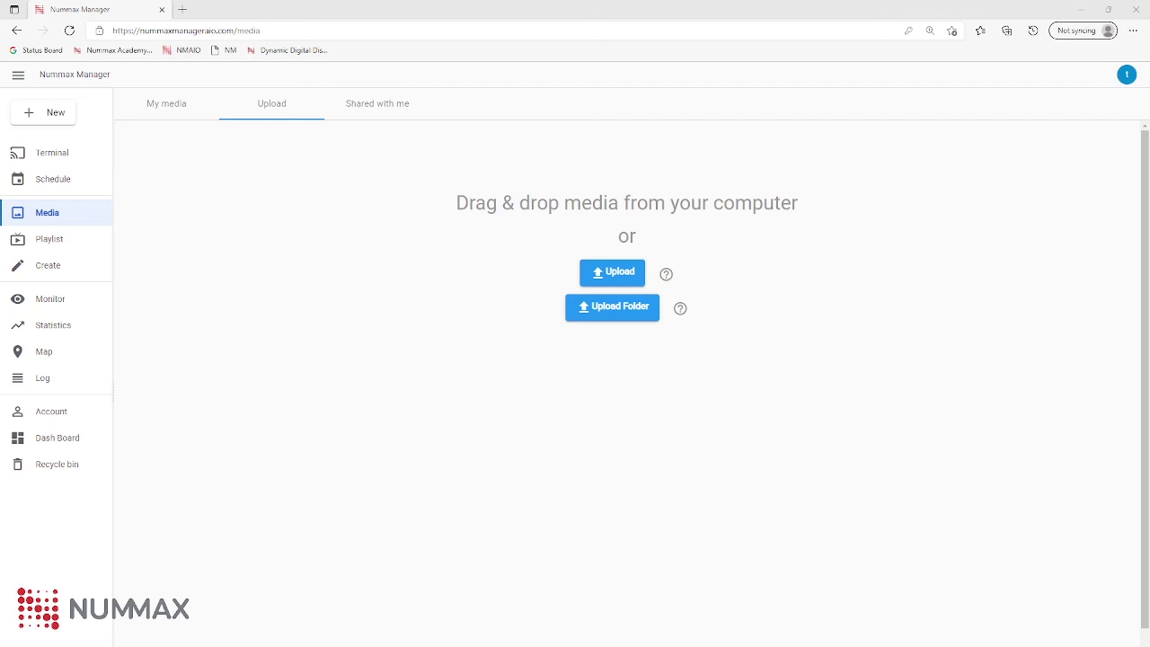
left_click(643, 533)
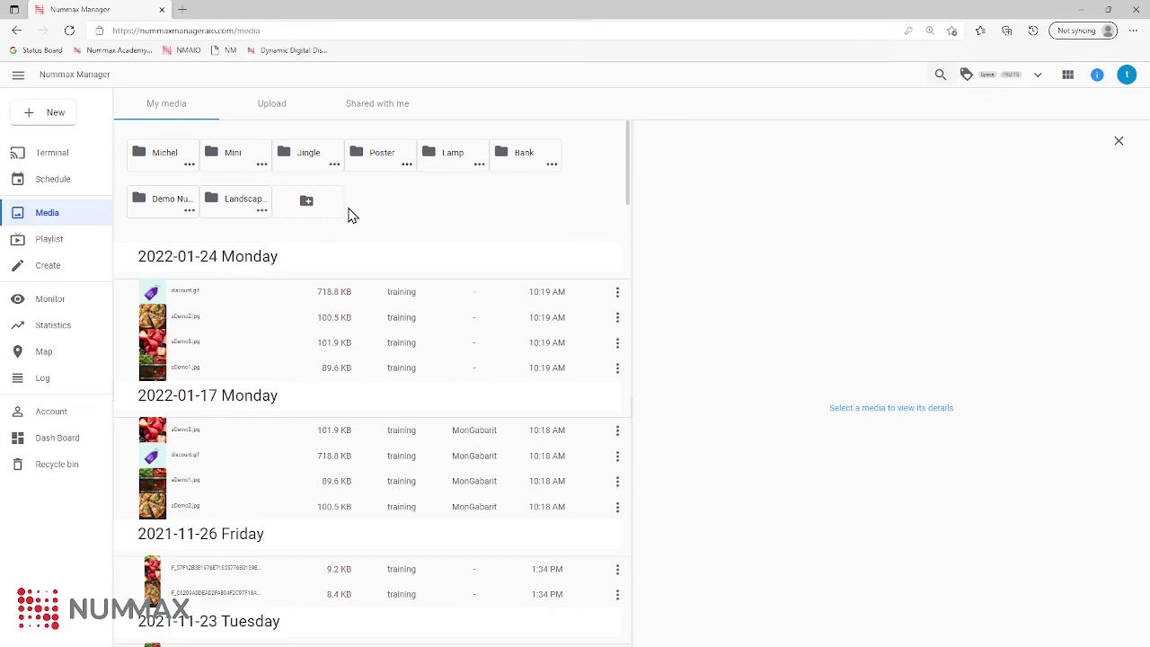
Examine the details of the newly uploaded discount.gif and aDemo2.jpg, hiding and reshowing the details pane
left_click(351, 292)
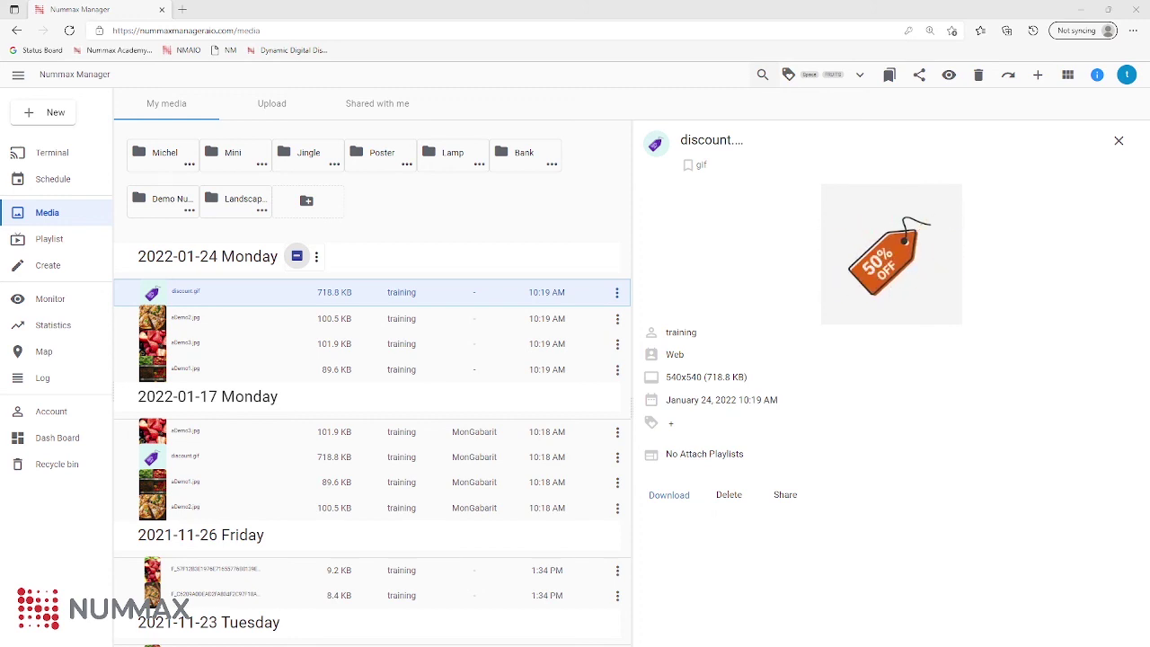
left_click(1097, 75)
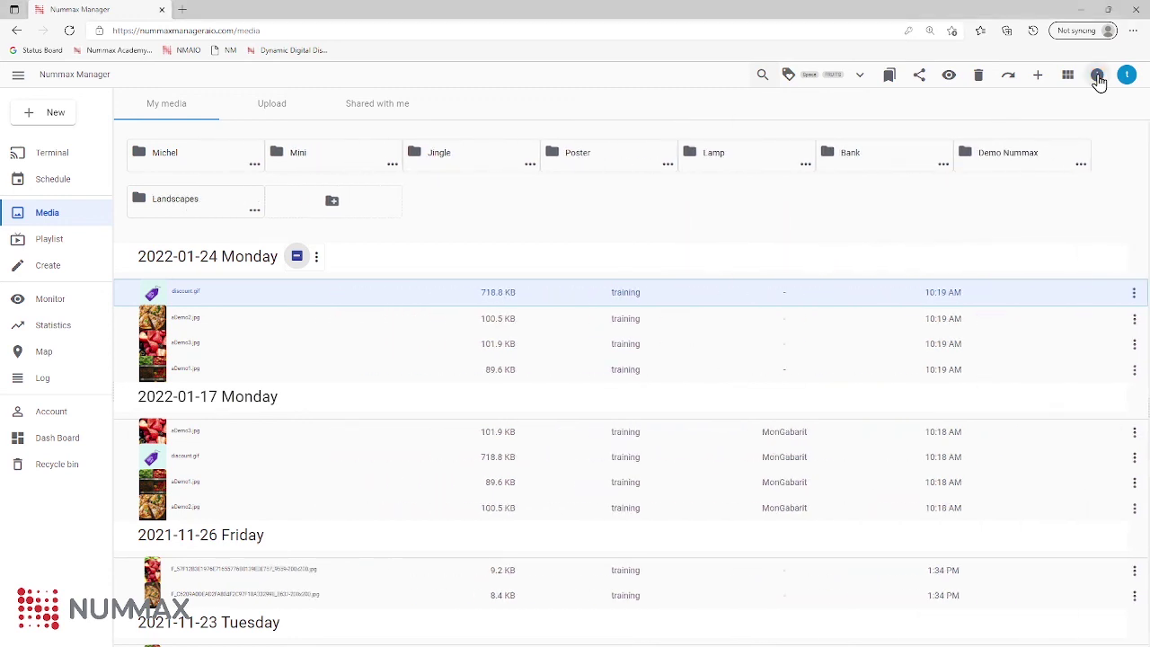
left_click(1097, 74)
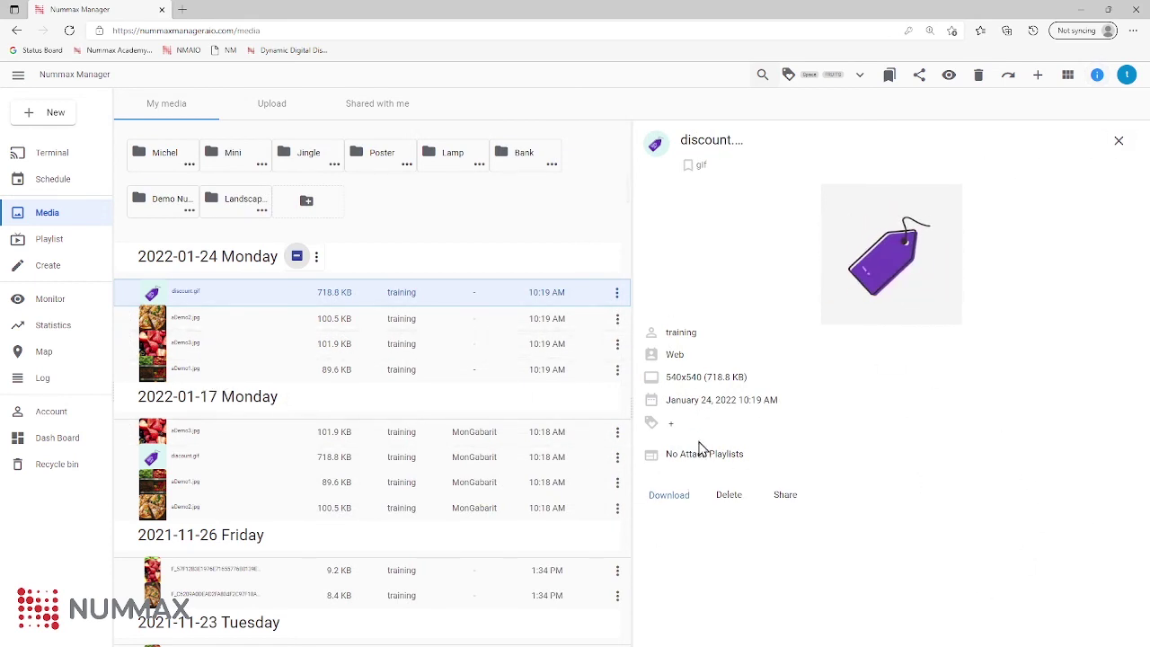
left_click(229, 326)
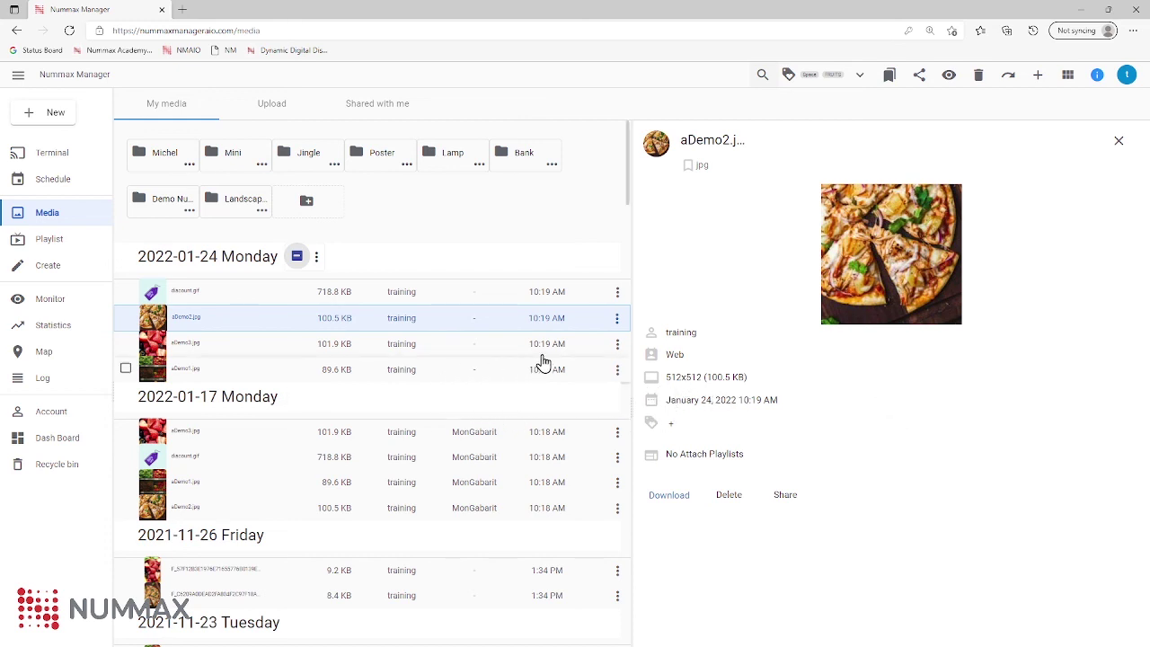
left_click(270, 303)
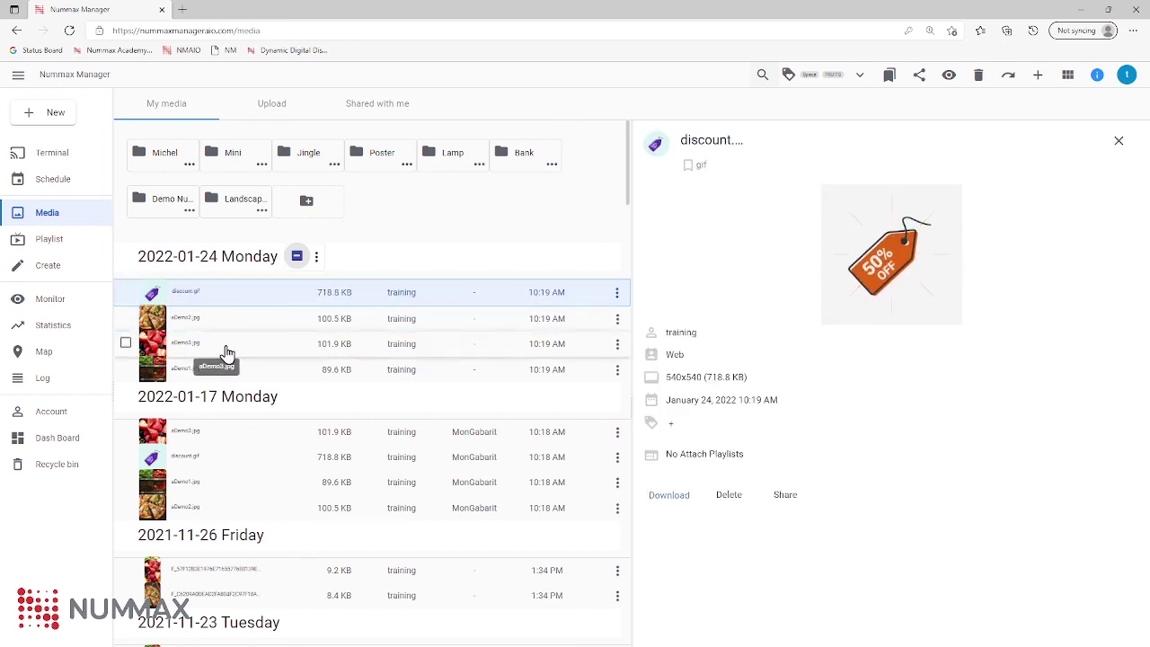
Start creating a new playlist and name it MyPlaylist
left_click(79, 275)
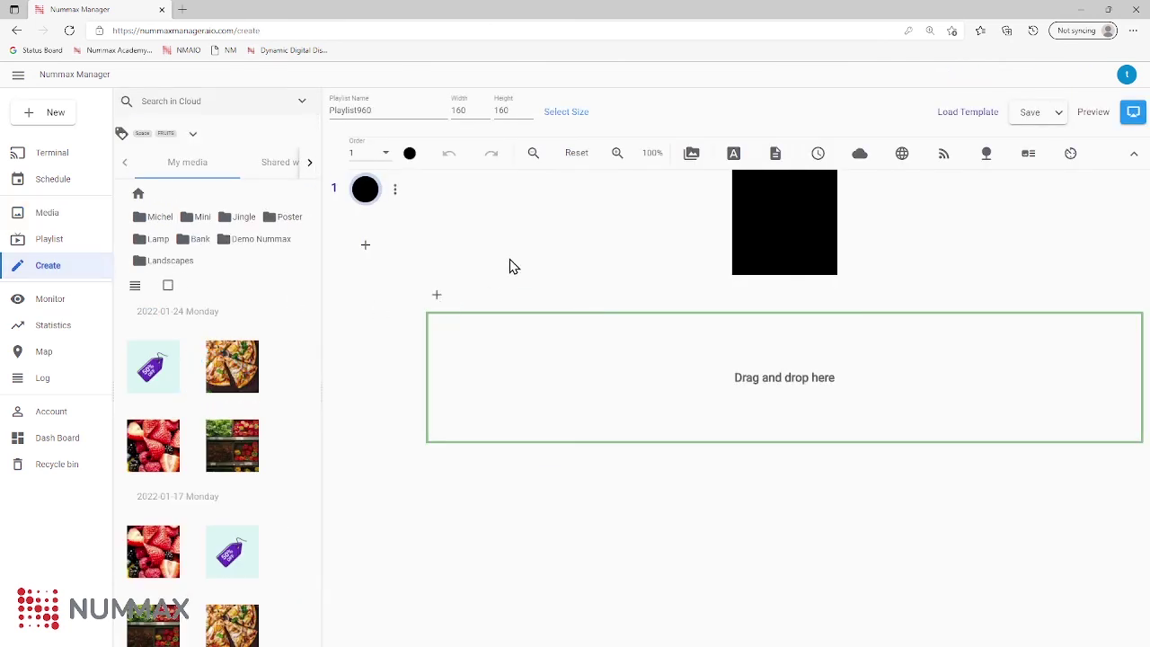
left_click_drag(388, 109, 331, 109)
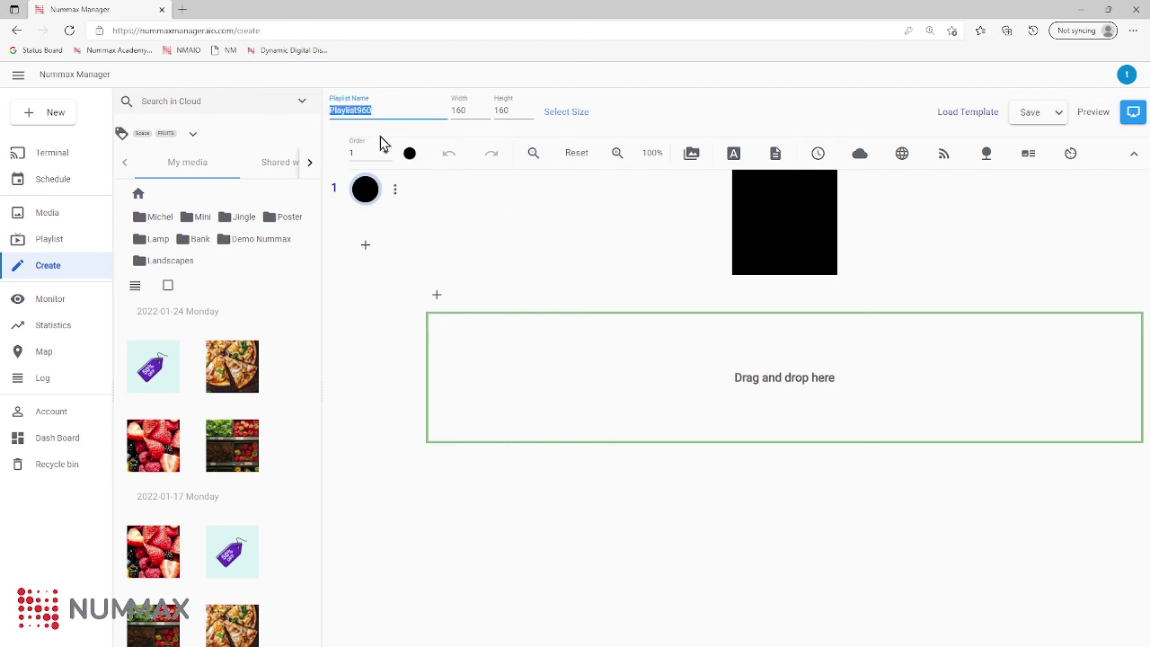
type("MyPlaylist")
left_click(468, 109)
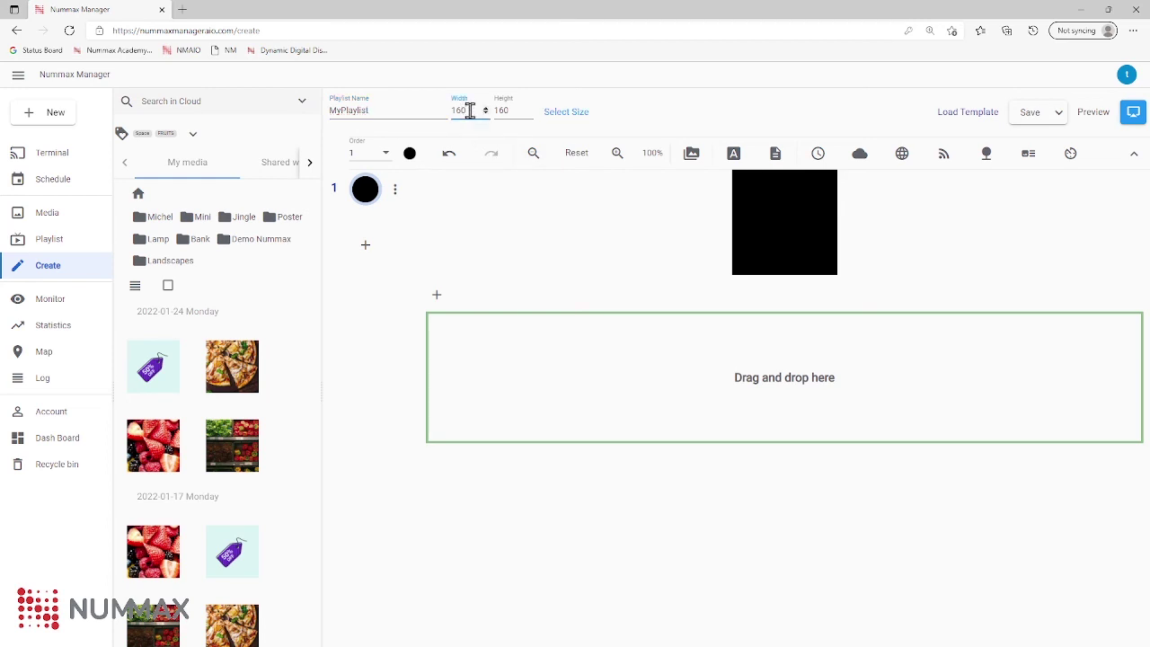
left_click(515, 109)
Add the four media files dated 2022-01-24 to the playlist and show its media list in the detailed view
left_click(616, 154)
left_click(616, 154)
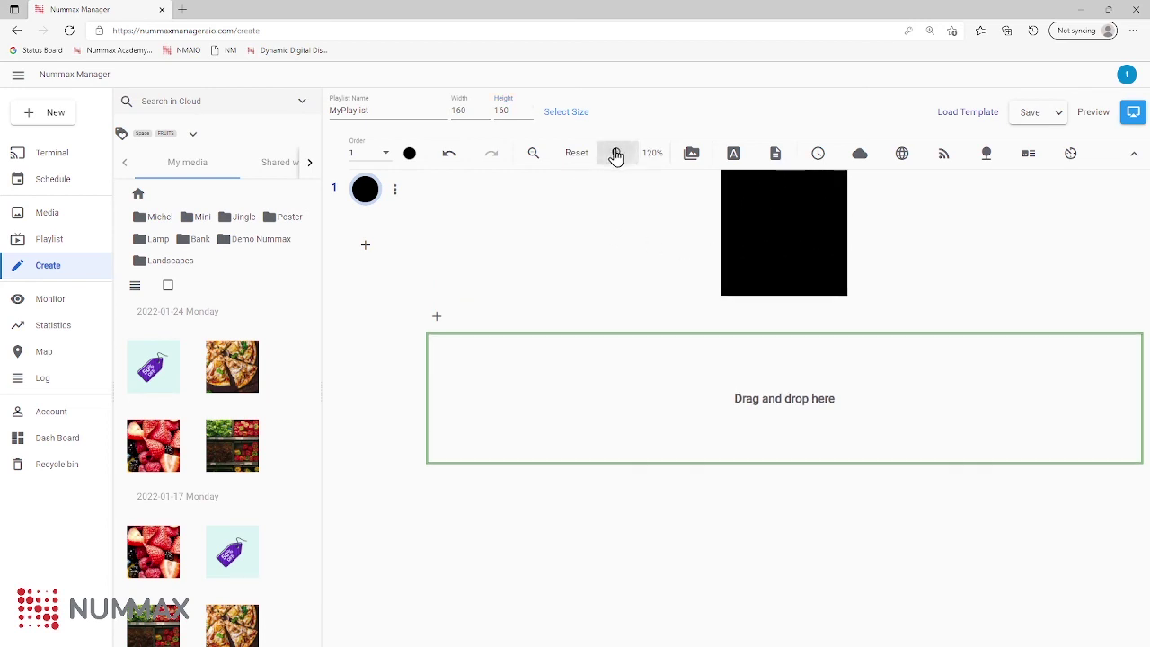
left_click(616, 154)
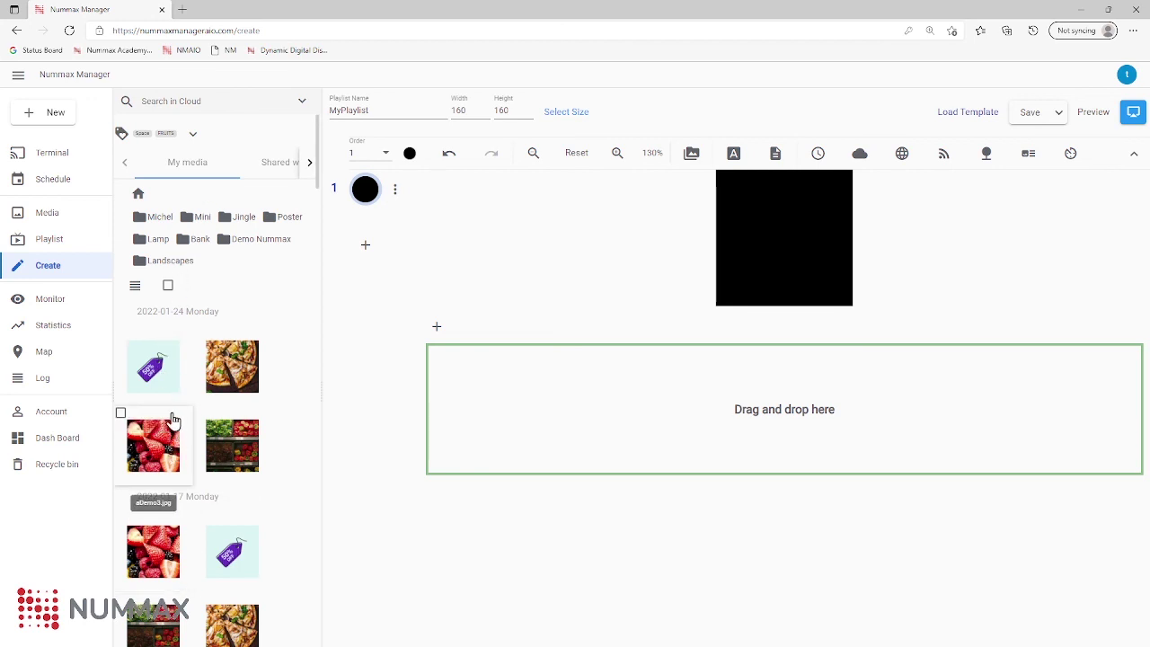
left_click(152, 376)
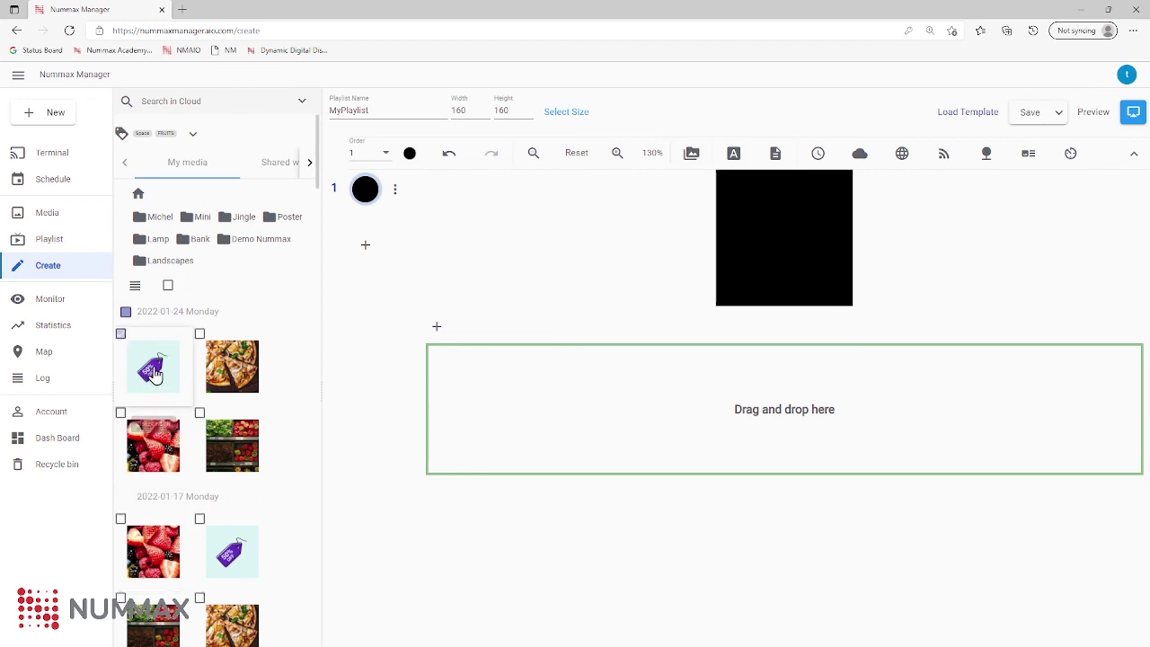
left_click(244, 380)
left_click(241, 440)
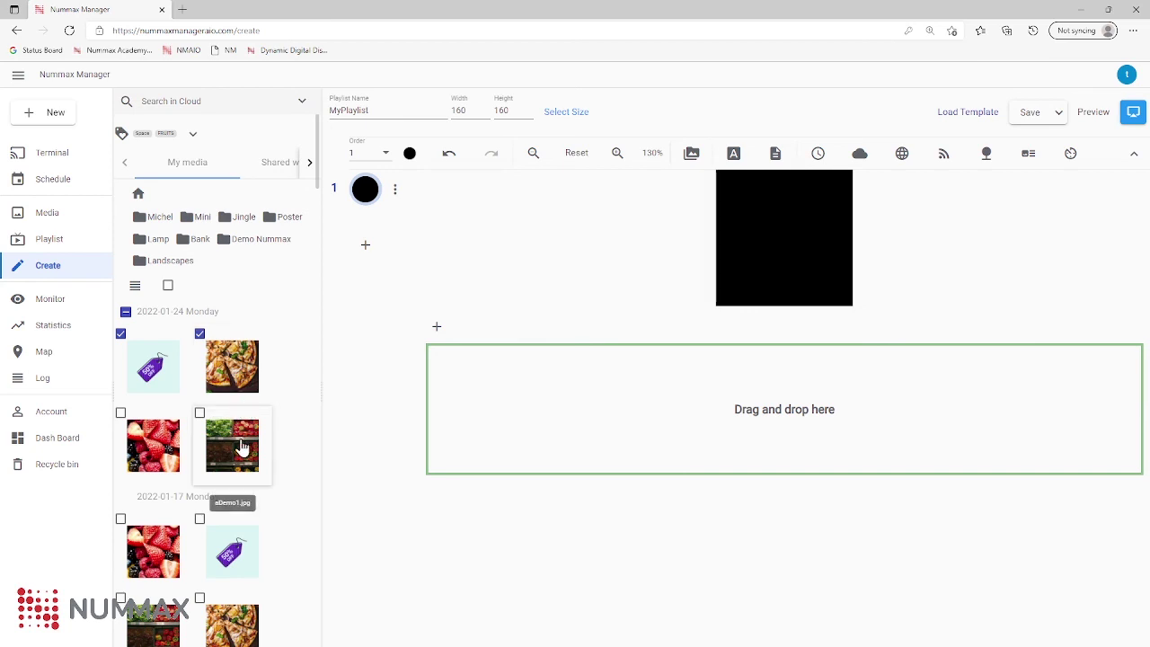
left_click(158, 466)
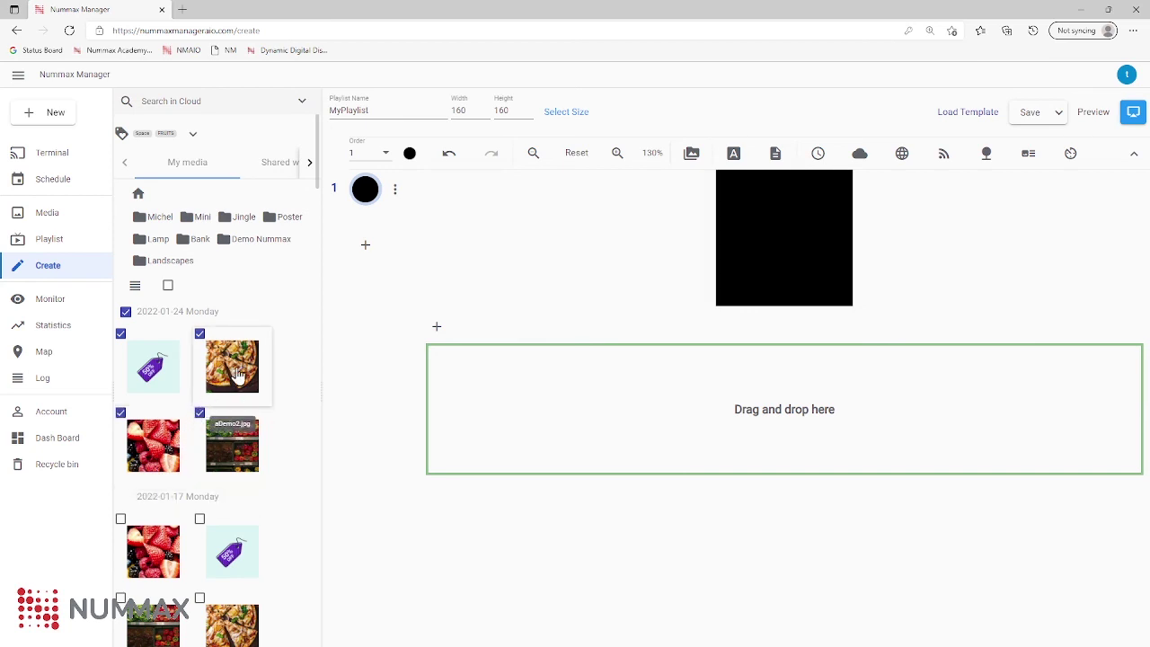
left_click_drag(232, 359, 619, 391)
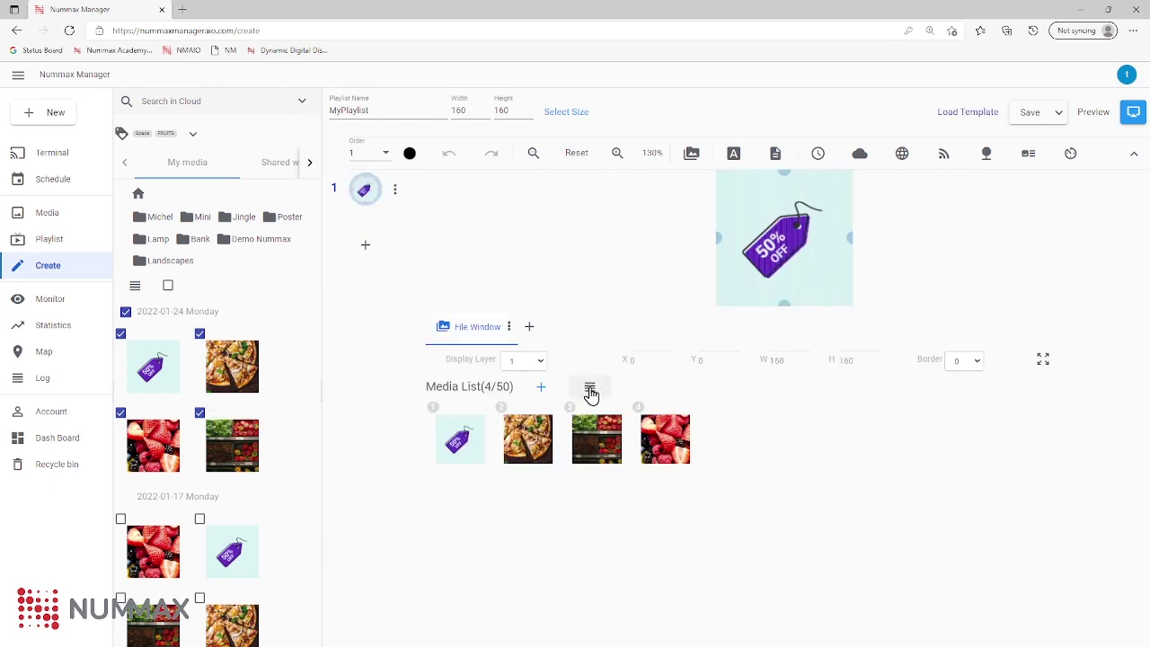
left_click(590, 390)
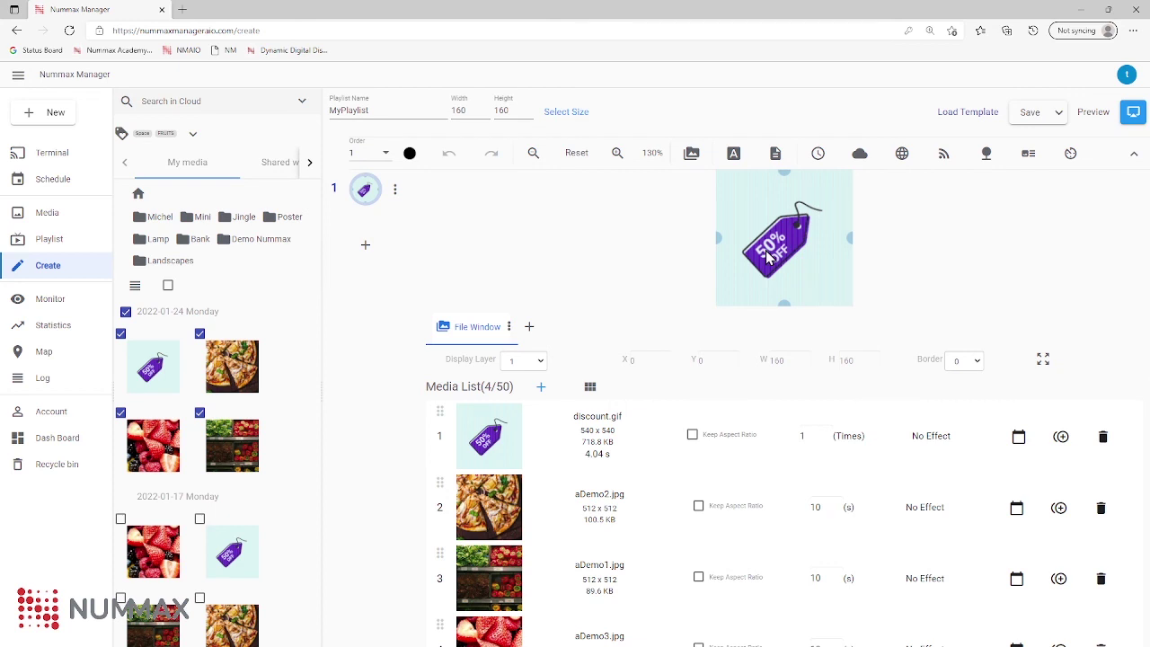
Shrink the file window on the canvas freehand to about 105 by 86 at about X 17, Y 33
left_click_drag(850, 239, 767, 240)
left_click_drag(744, 305, 780, 245)
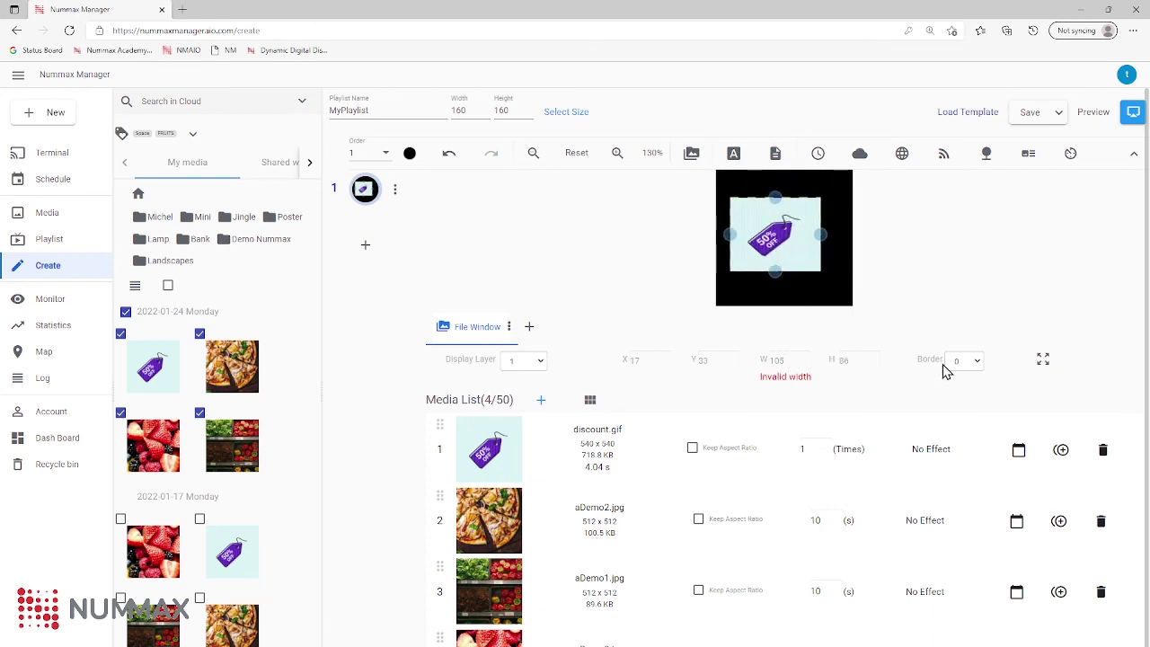
Set the file window's position to X 0, Y 0 and its size to width 100, height 120
left_click(632, 361)
key("BackSpace")
key("BackSpace")
type("0")
key("Tab")
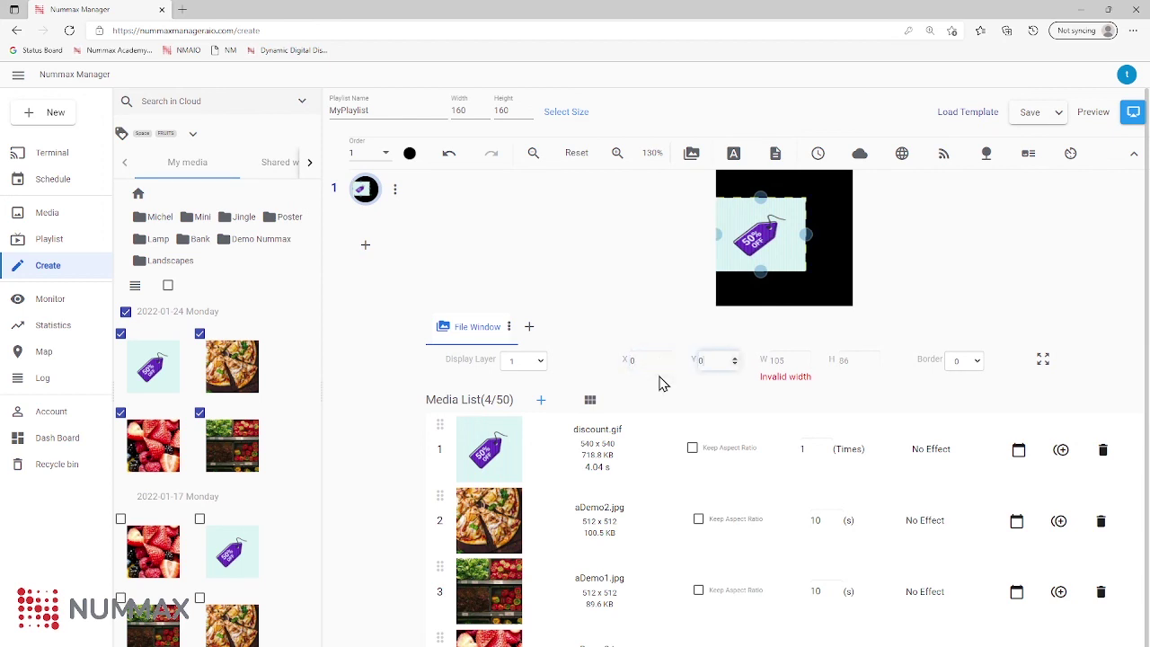
type("0")
key("Tab")
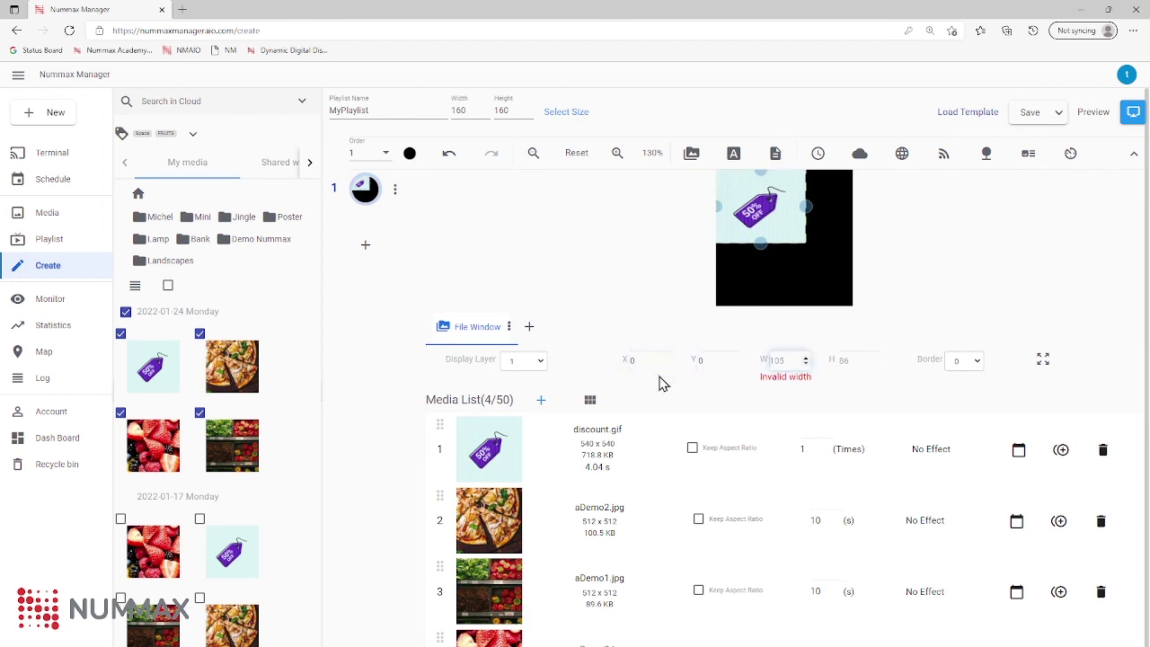
key("BackSpace")
type("0")
key("Tab")
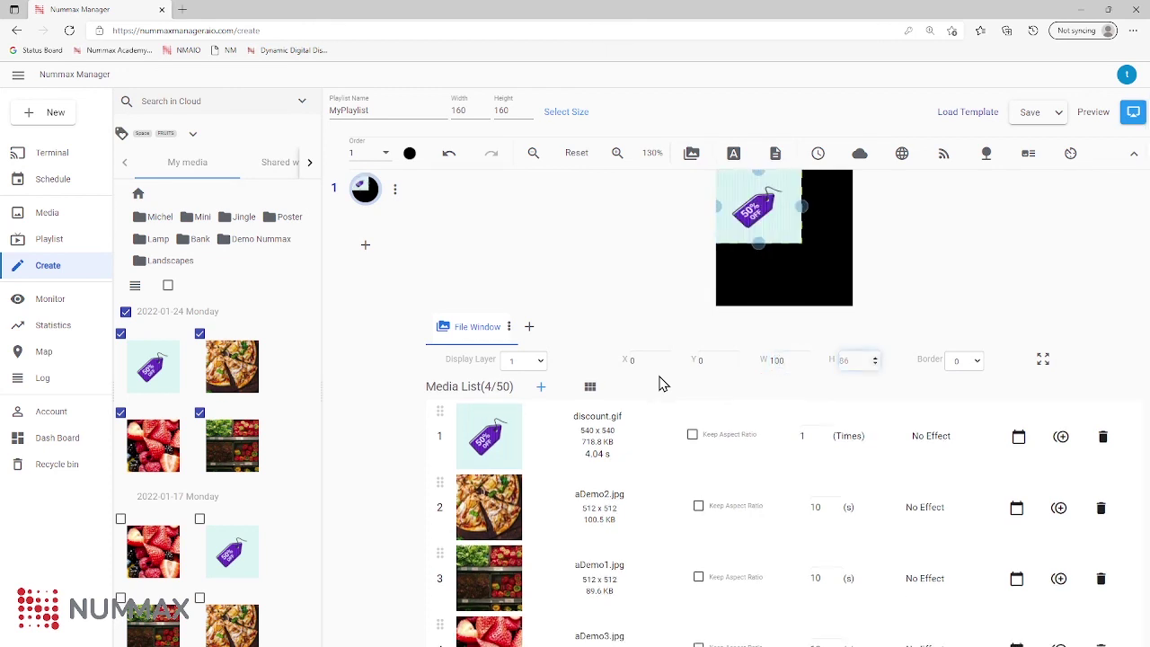
type("120")
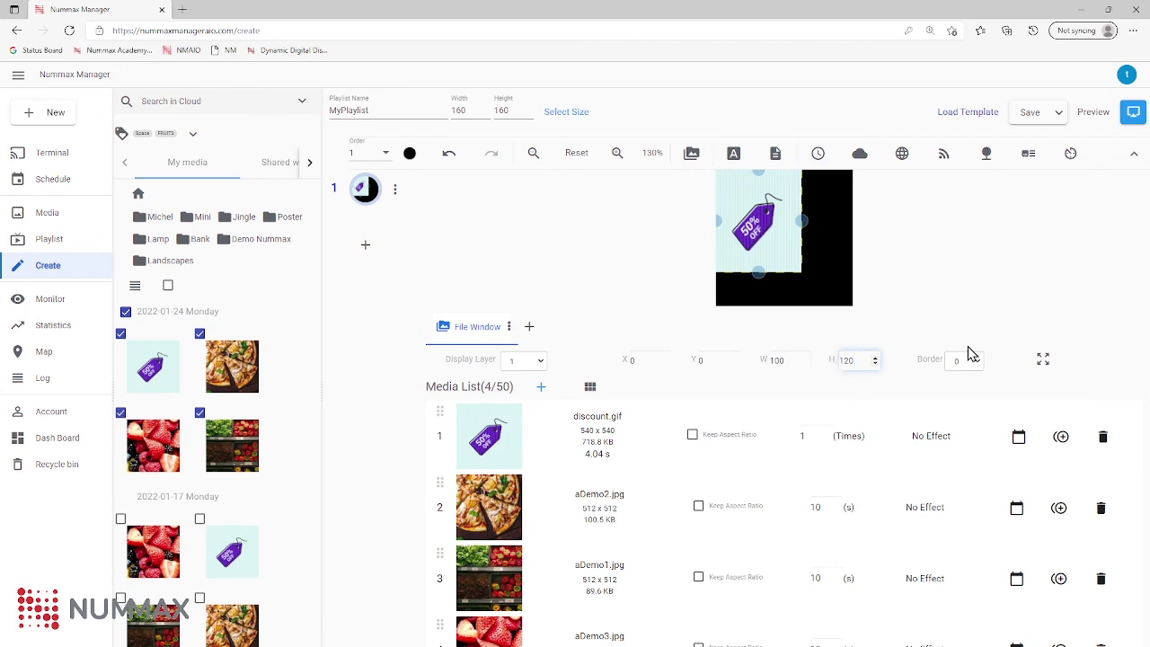
Expand the file window to fill the whole canvas and toggle the media list between thumbnail and detailed views
left_click(1045, 361)
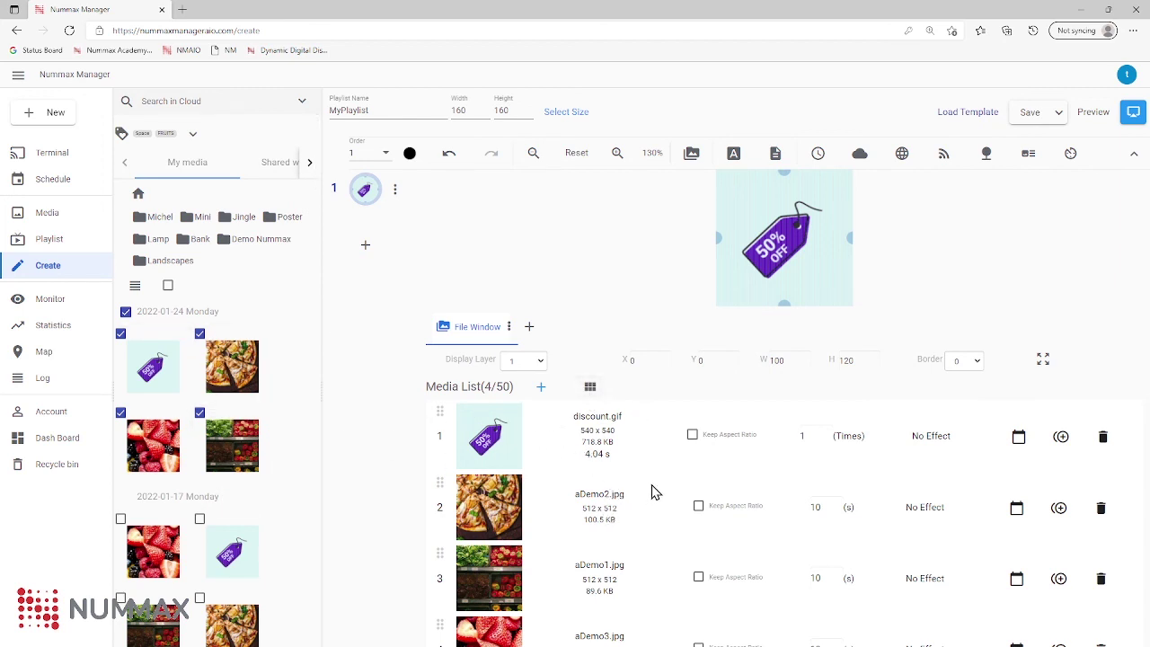
left_click(591, 388)
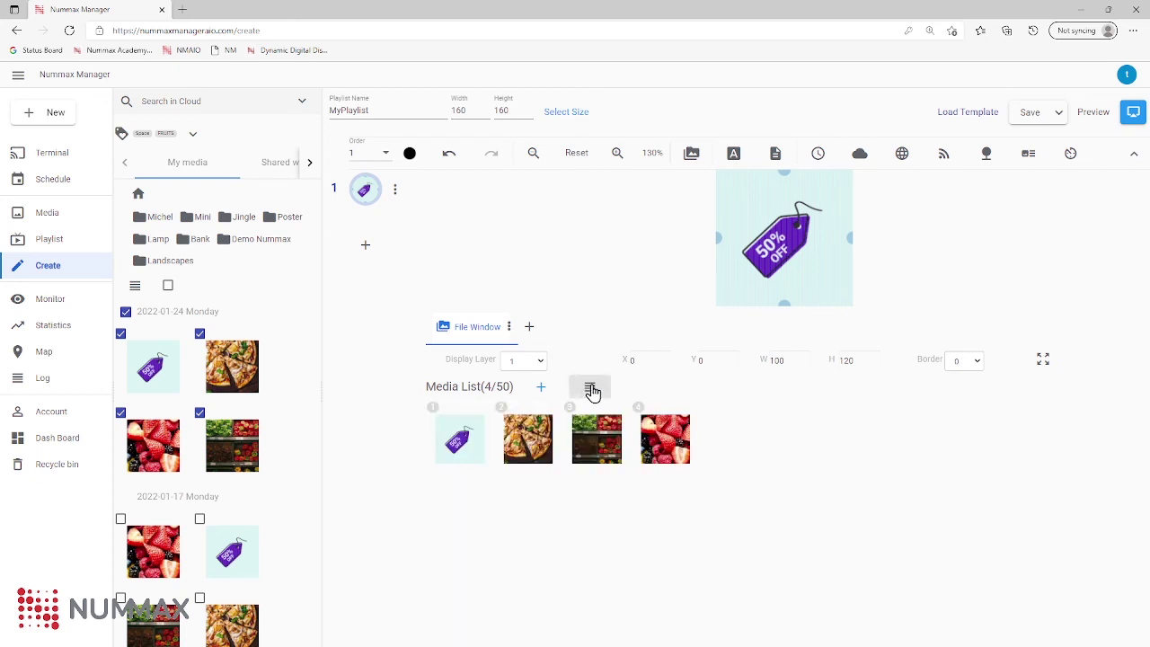
left_click(590, 391)
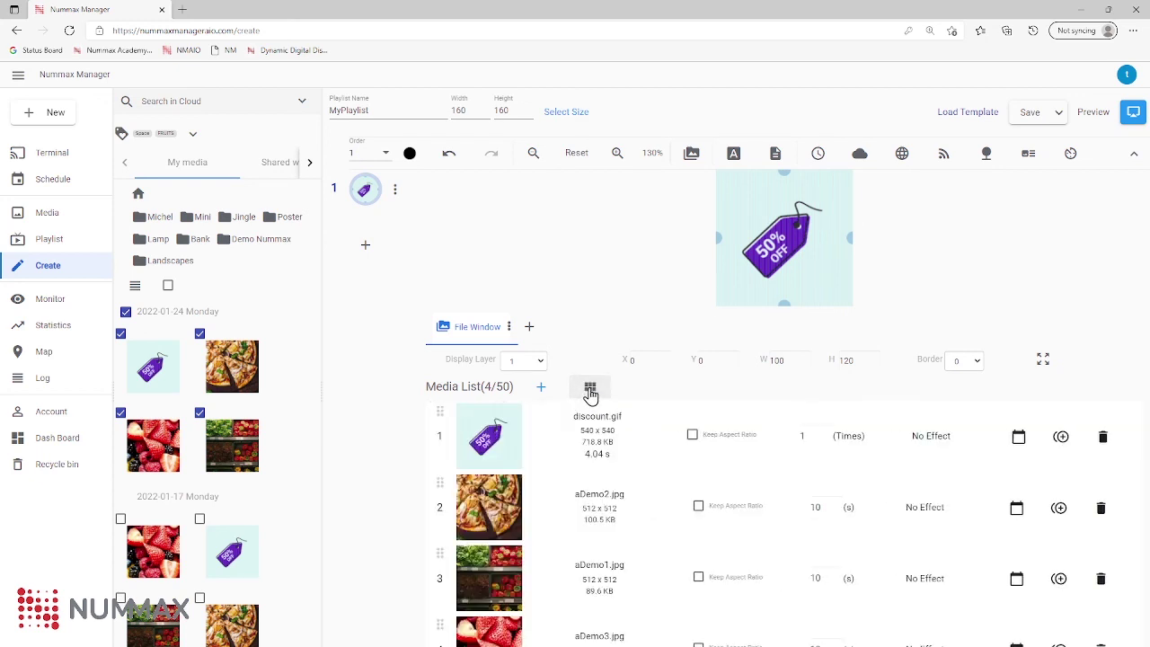
left_click(592, 392)
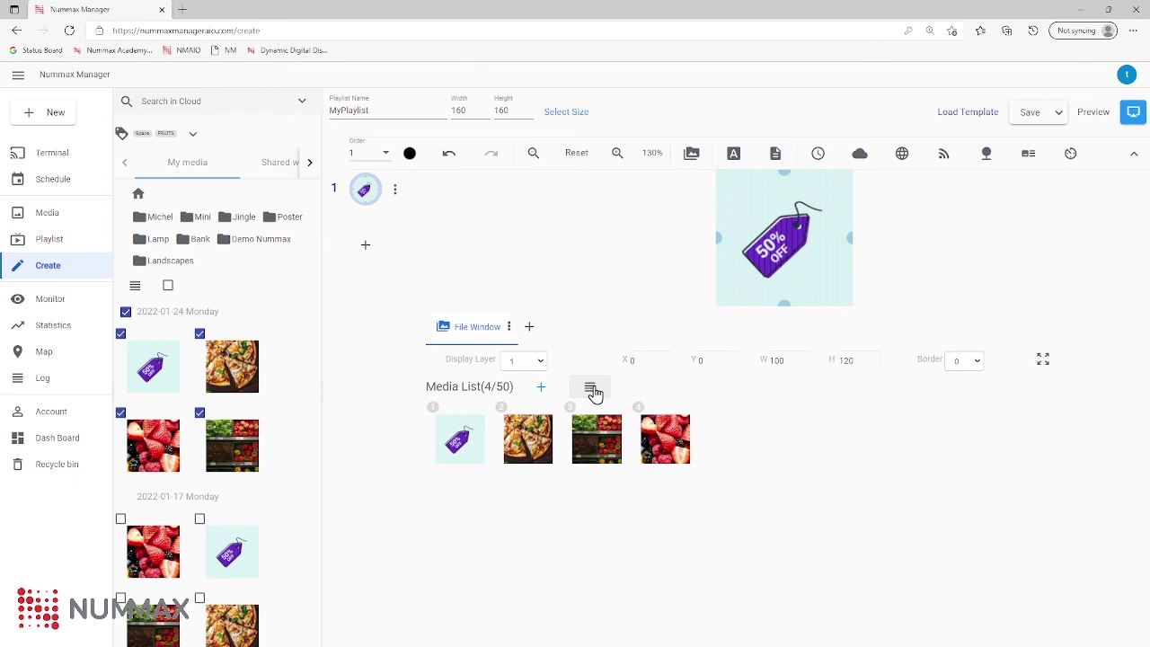
left_click(592, 392)
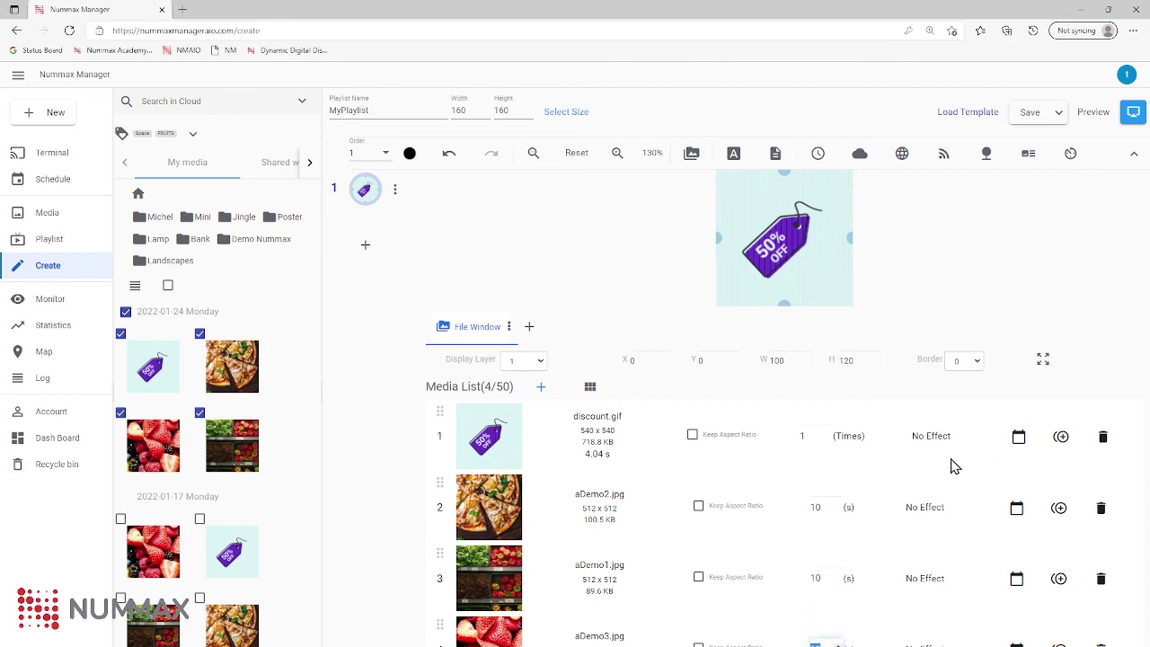
Browse the transition effects offered for aDemo2.jpg, such as Split, Scroll and Mosaic, without applying one
left_click(935, 510)
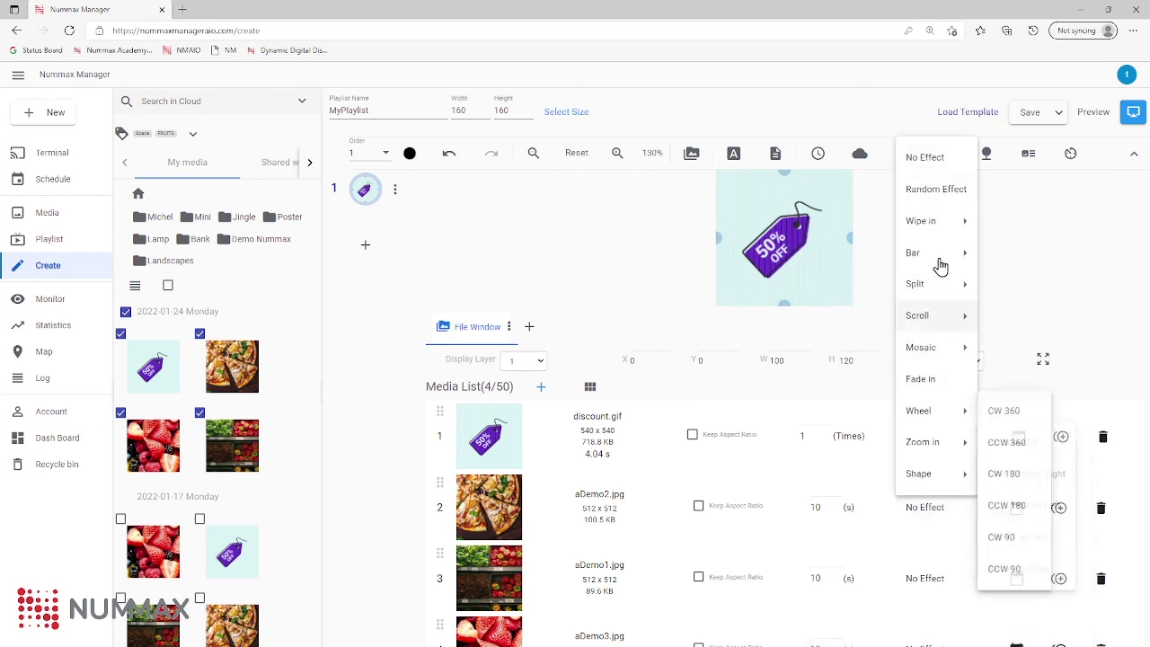
mouse_move(950, 234)
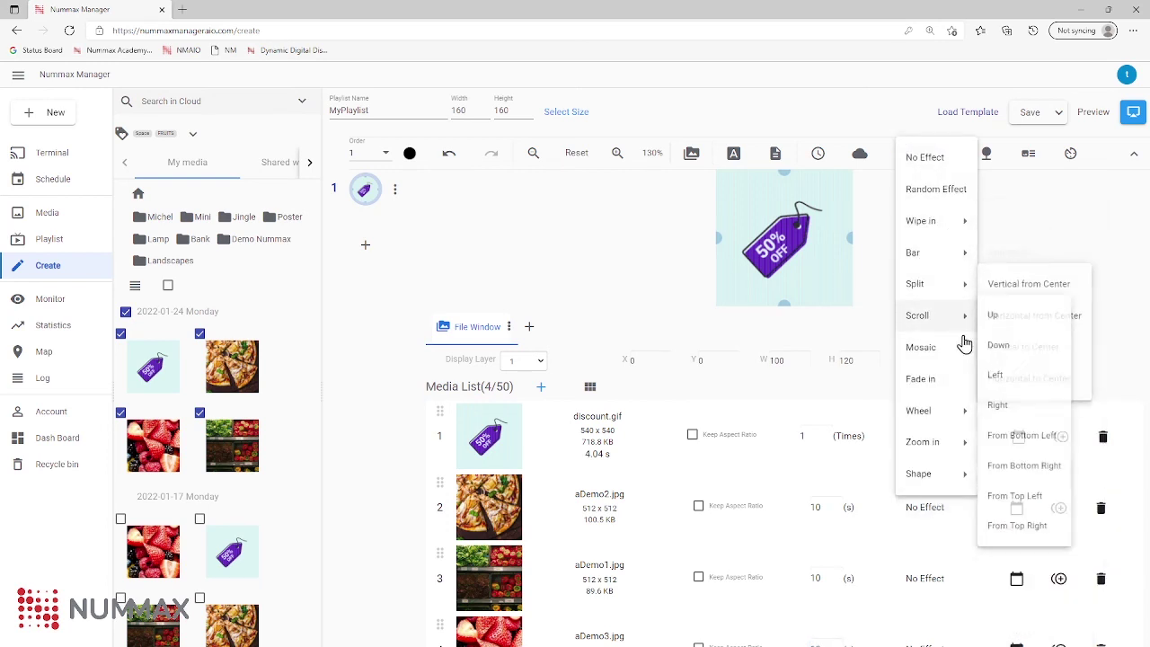
mouse_move(935, 347)
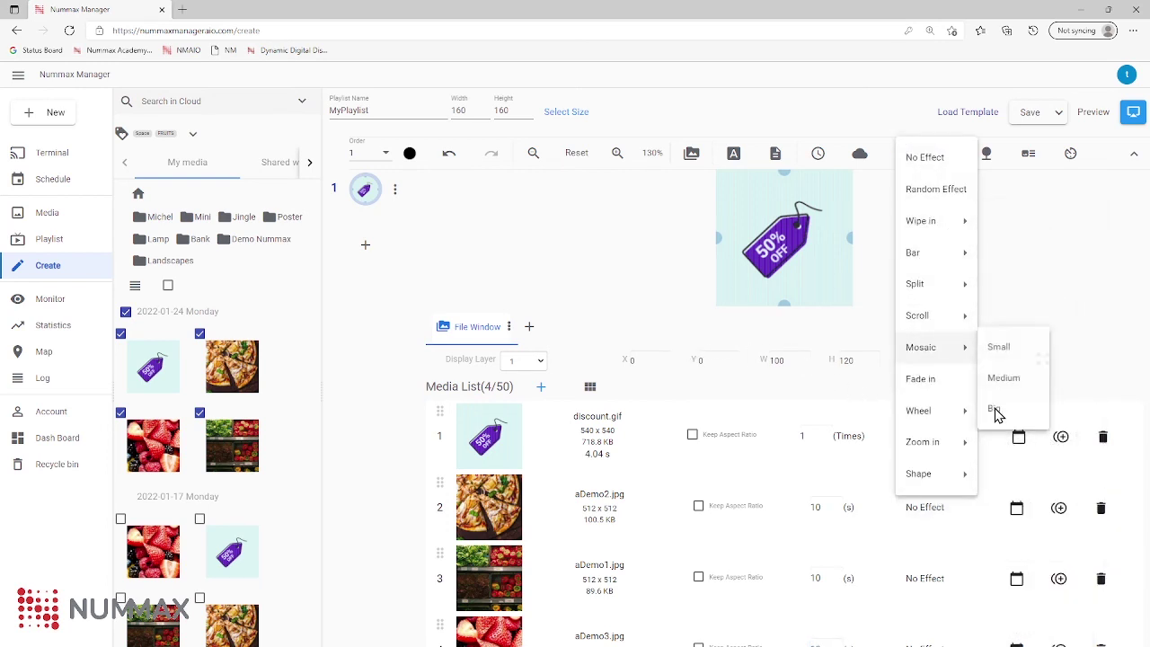
left_click(1060, 304)
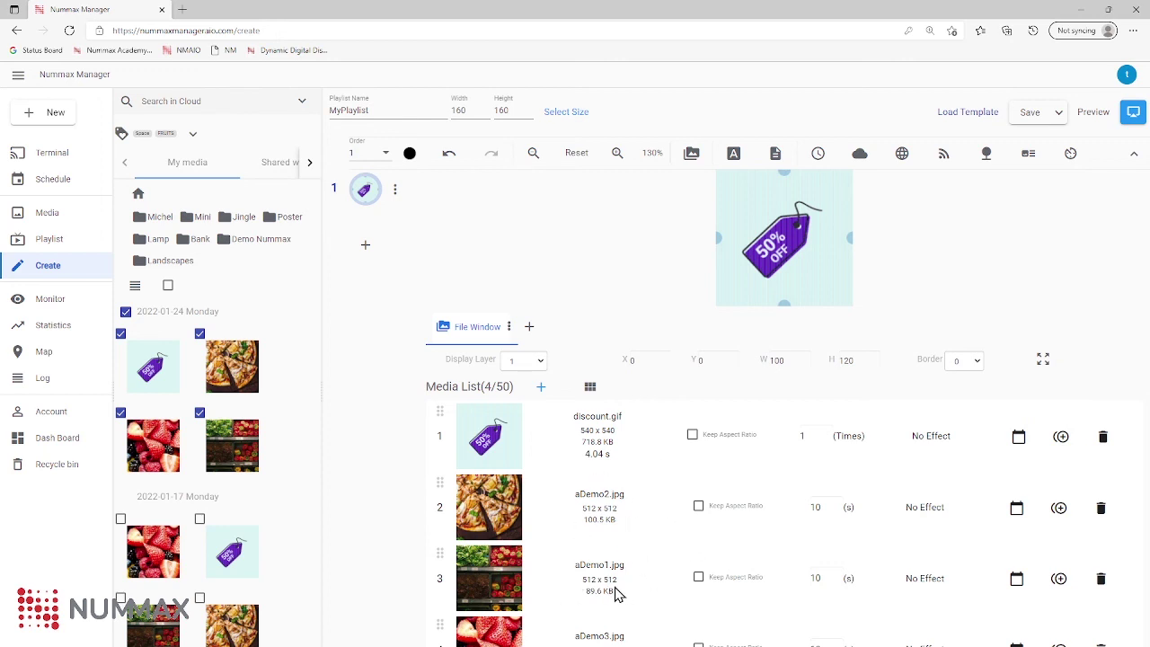
Move discount.gif to third place in the media list and save the playlist
left_click_drag(440, 410, 442, 576)
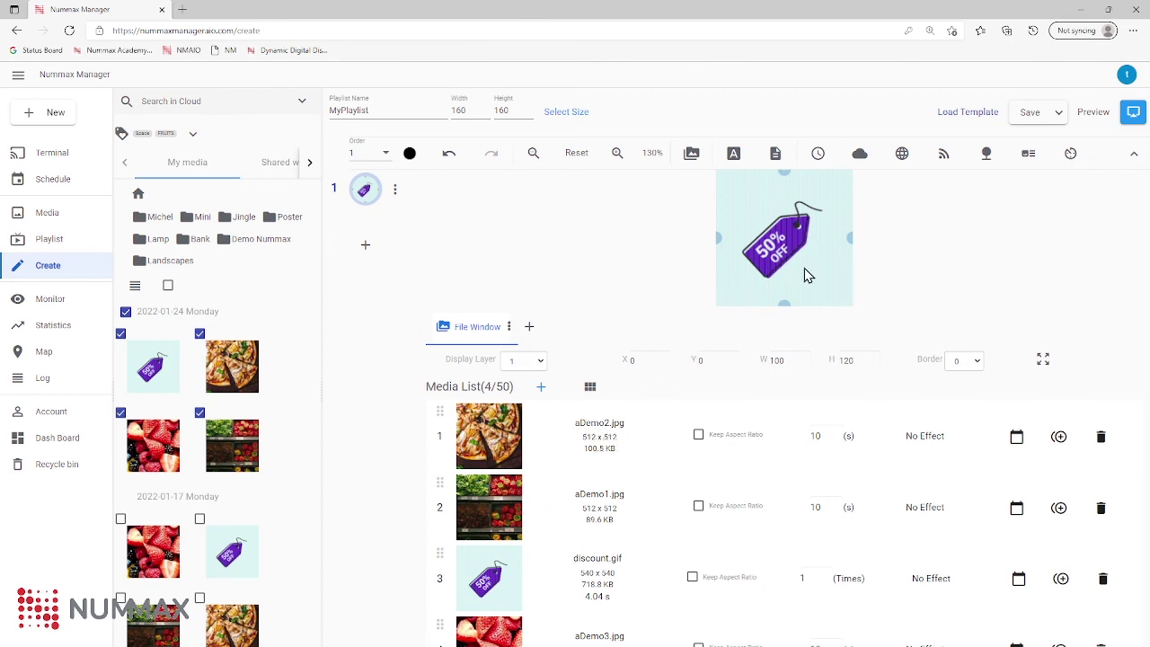
left_click(1045, 112)
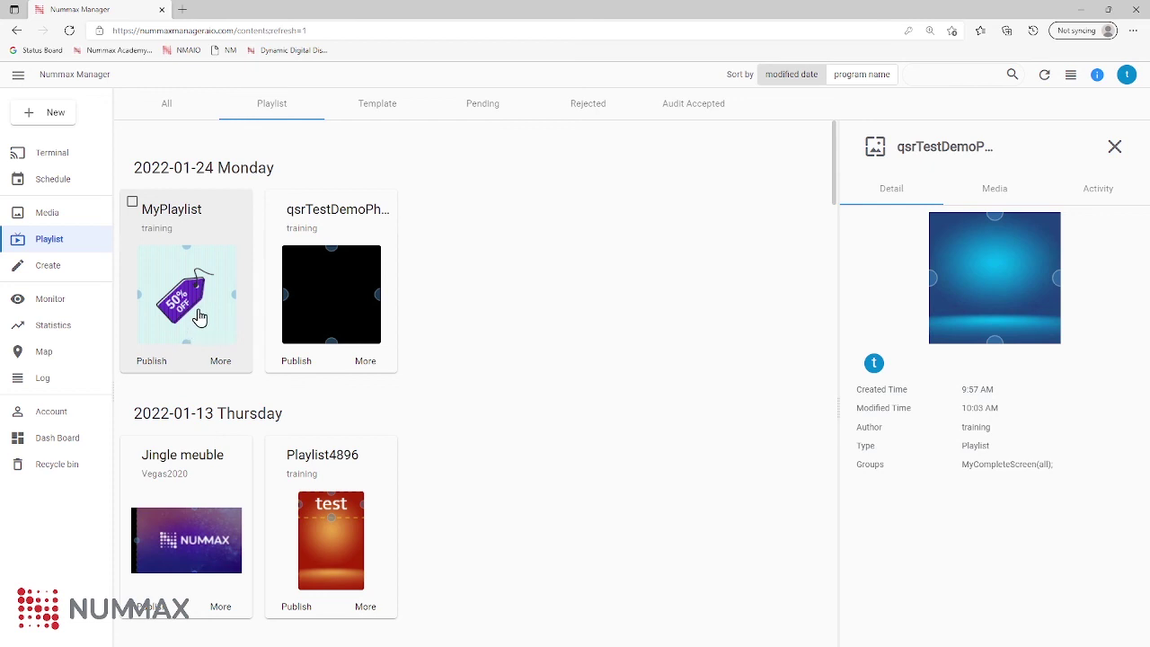
Open the schedule of MyCompleteScreen and delete the existing all-day playlist entry starting 24/01/2022
left_click(59, 183)
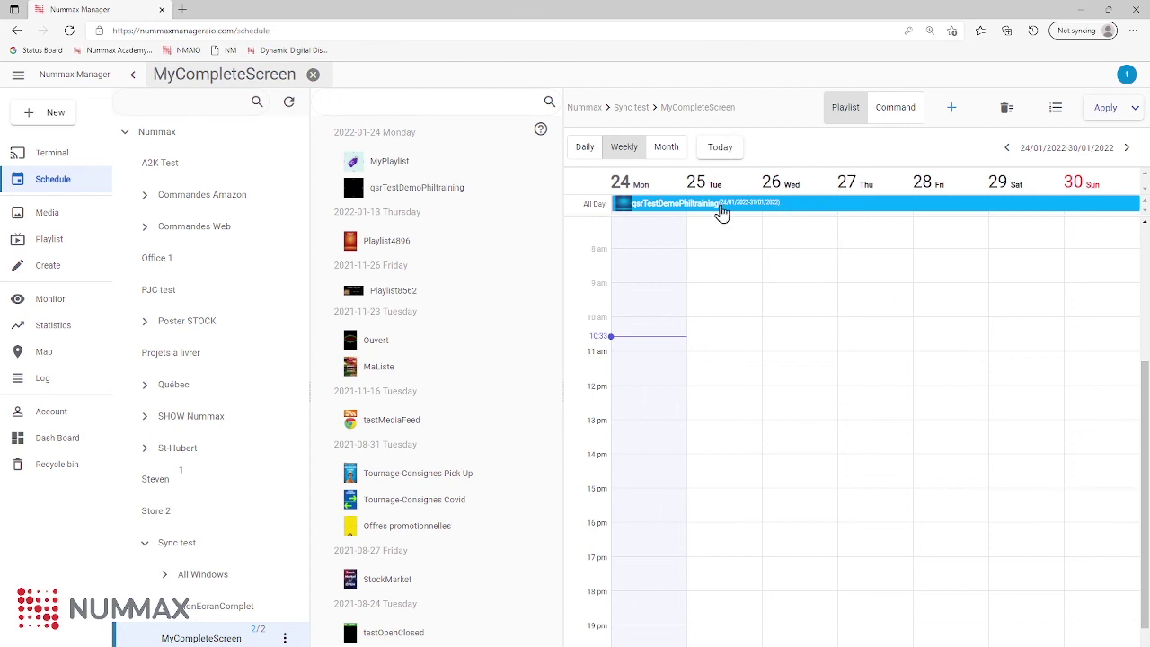
left_click(802, 208)
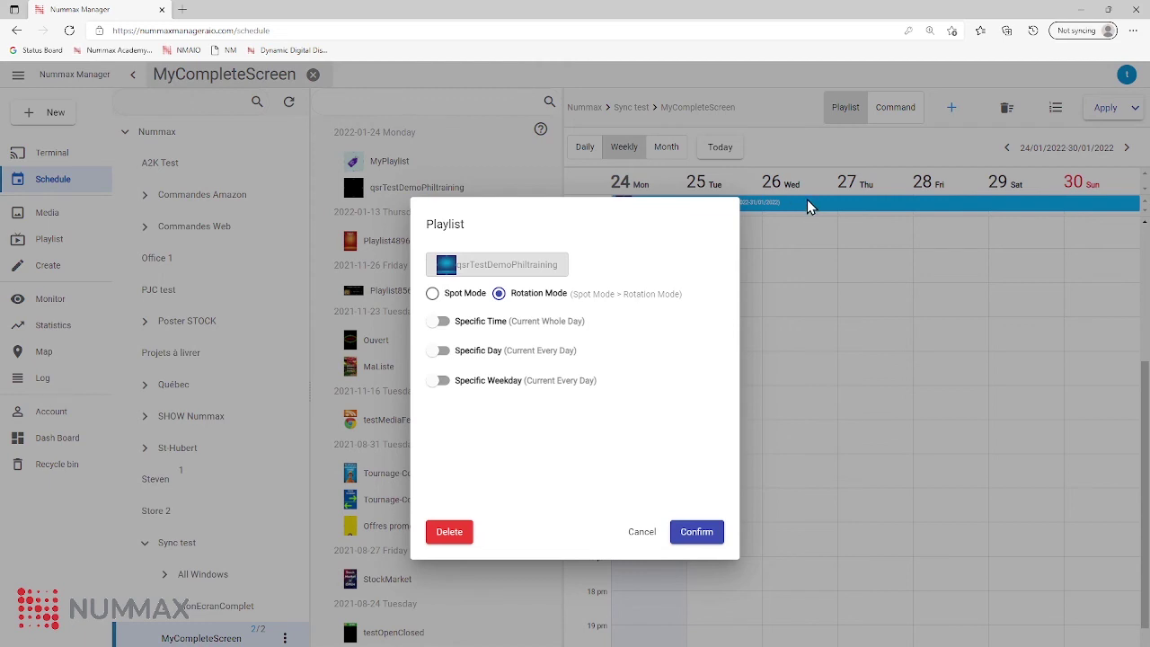
left_click(435, 534)
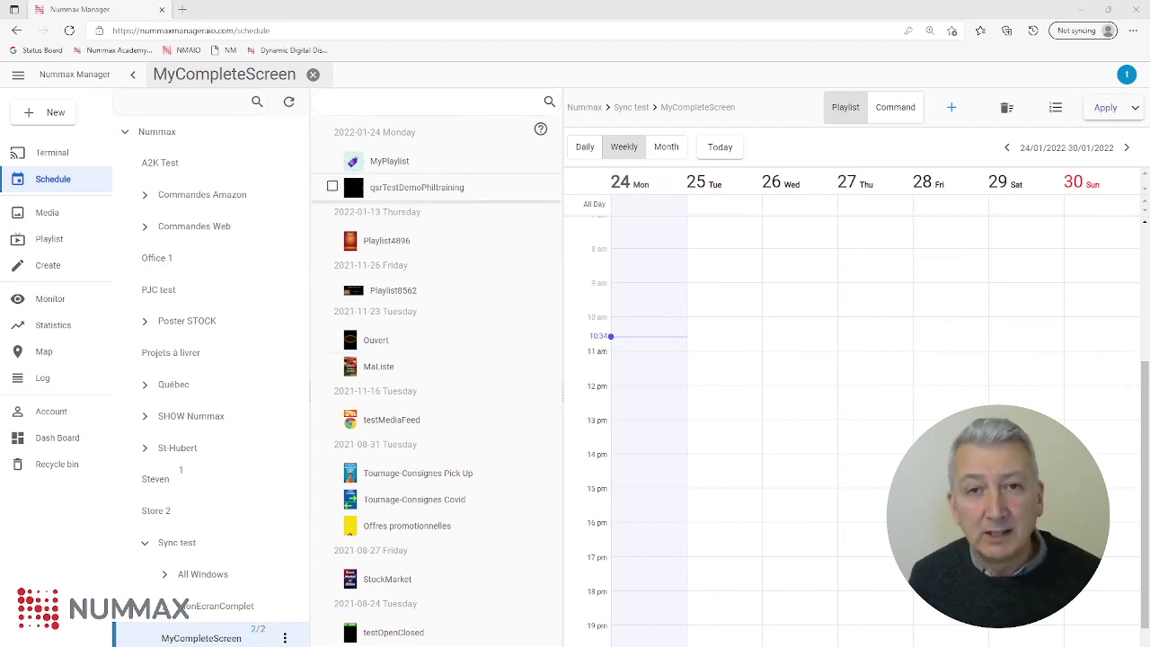
Schedule MyPlaylist in Rotation Mode for the whole day, every day, apply the schedule, and enlarge the all-day row
left_click_drag(375, 169, 799, 362)
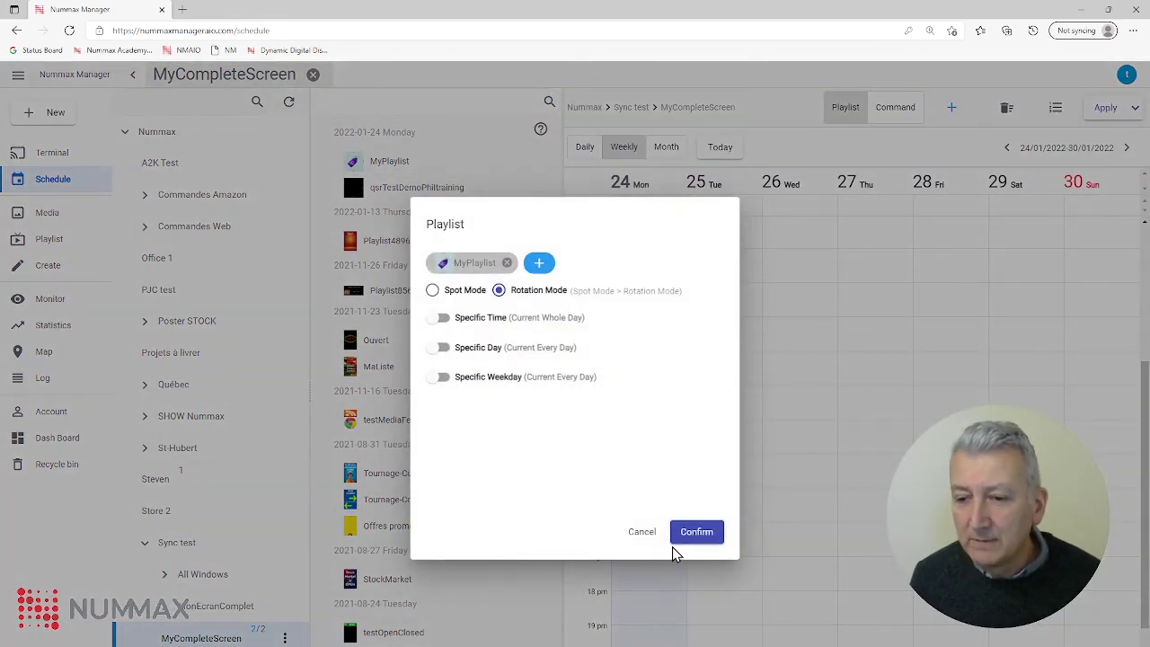
left_click(697, 532)
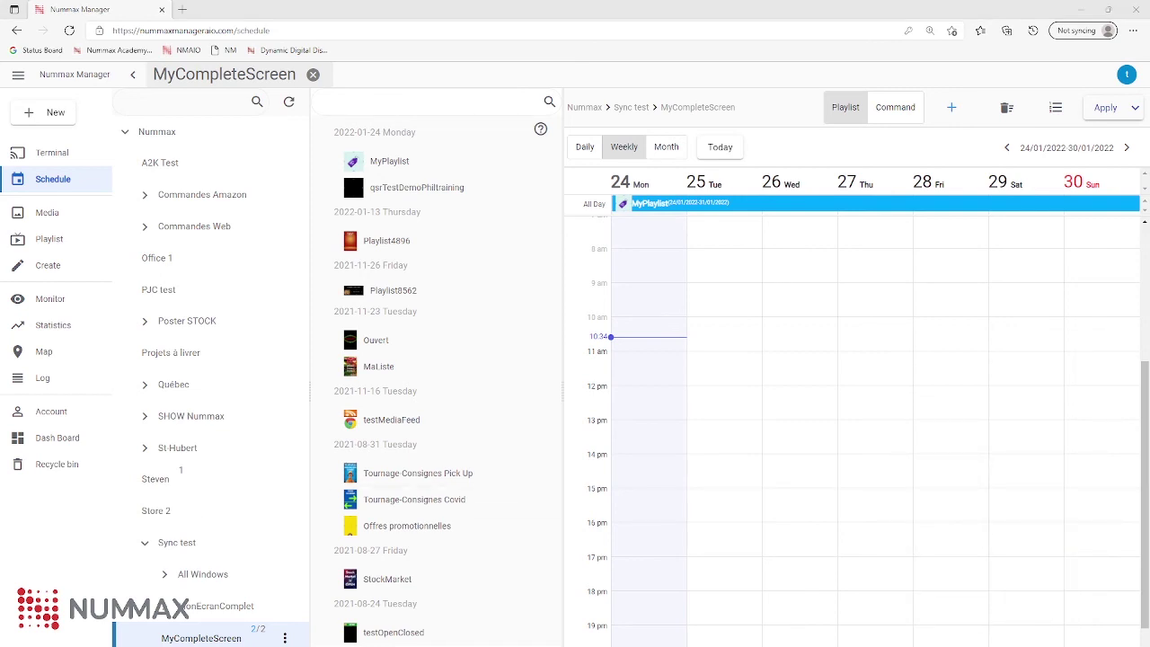
left_click(1106, 109)
left_click_drag(588, 246, 588, 261)
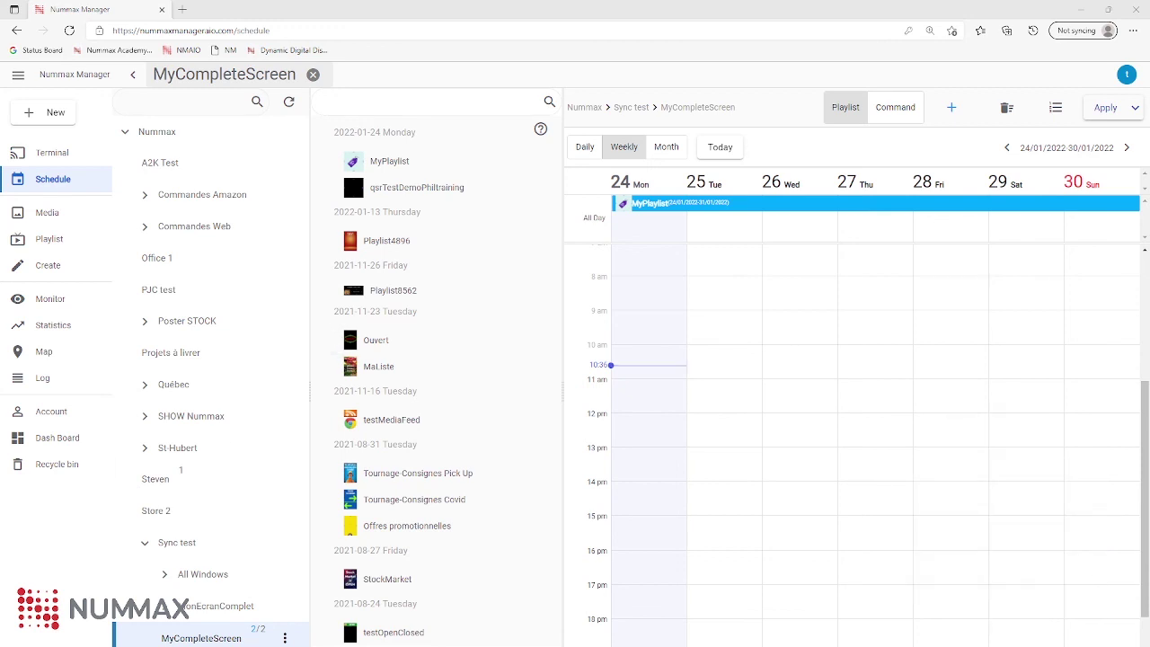
Turn on Specific Time, Specific Day (1/24/2022) and Specific Weekday for the scheduled MyPlaylist, and review the entry's settings
left_click(784, 205)
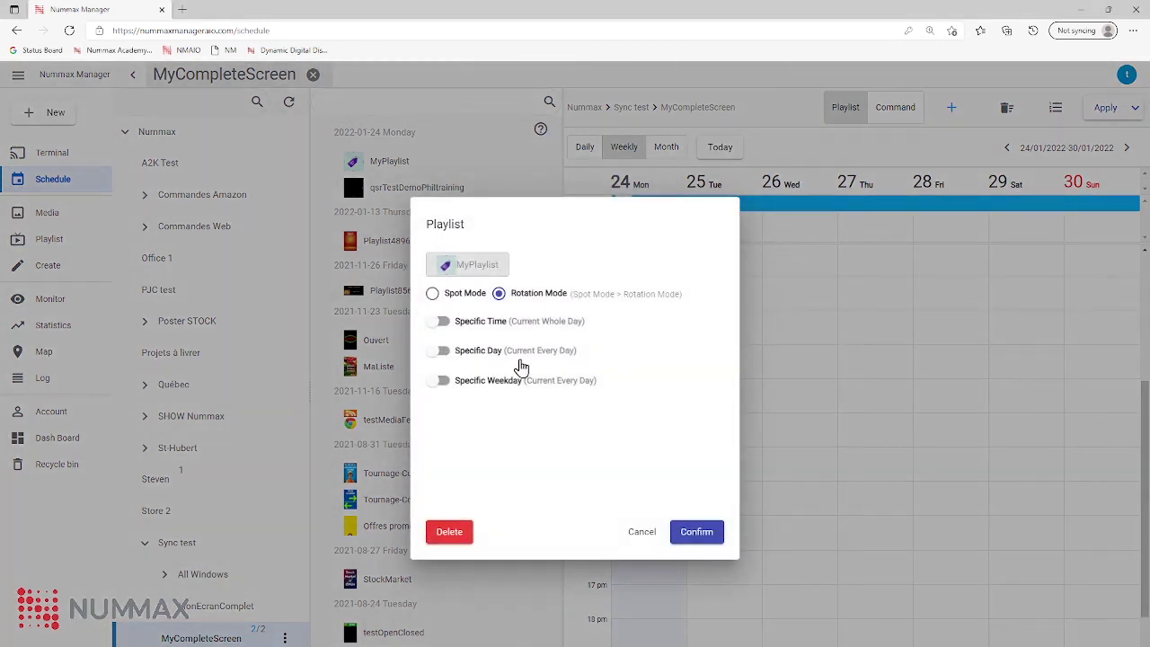
left_click(442, 323)
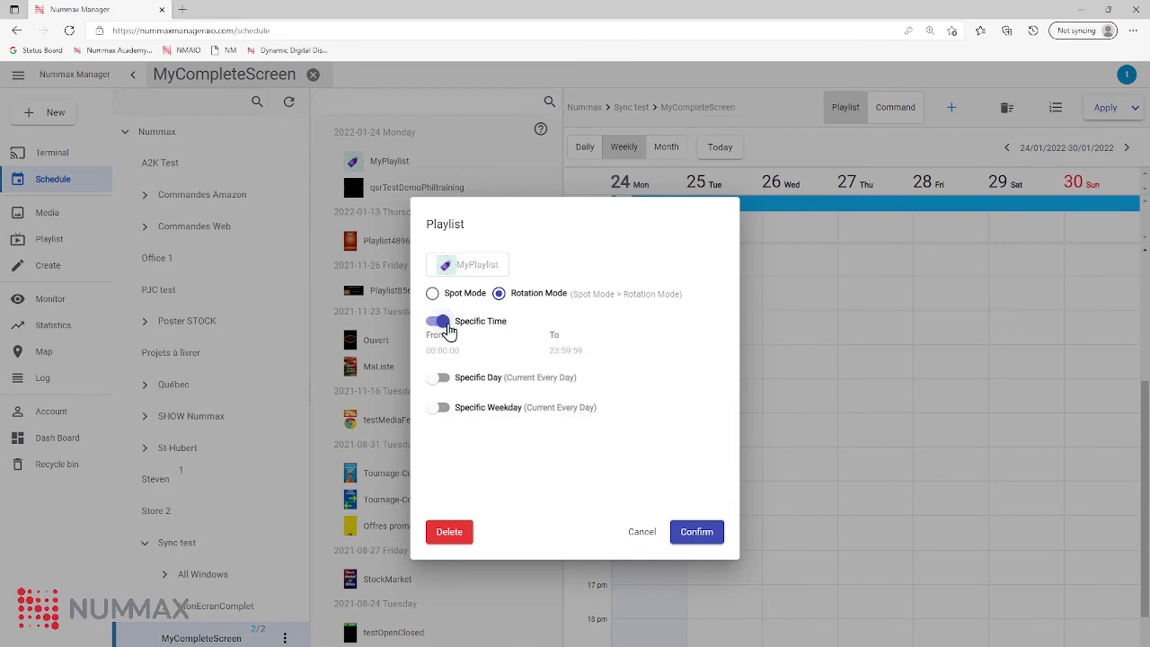
left_click(440, 383)
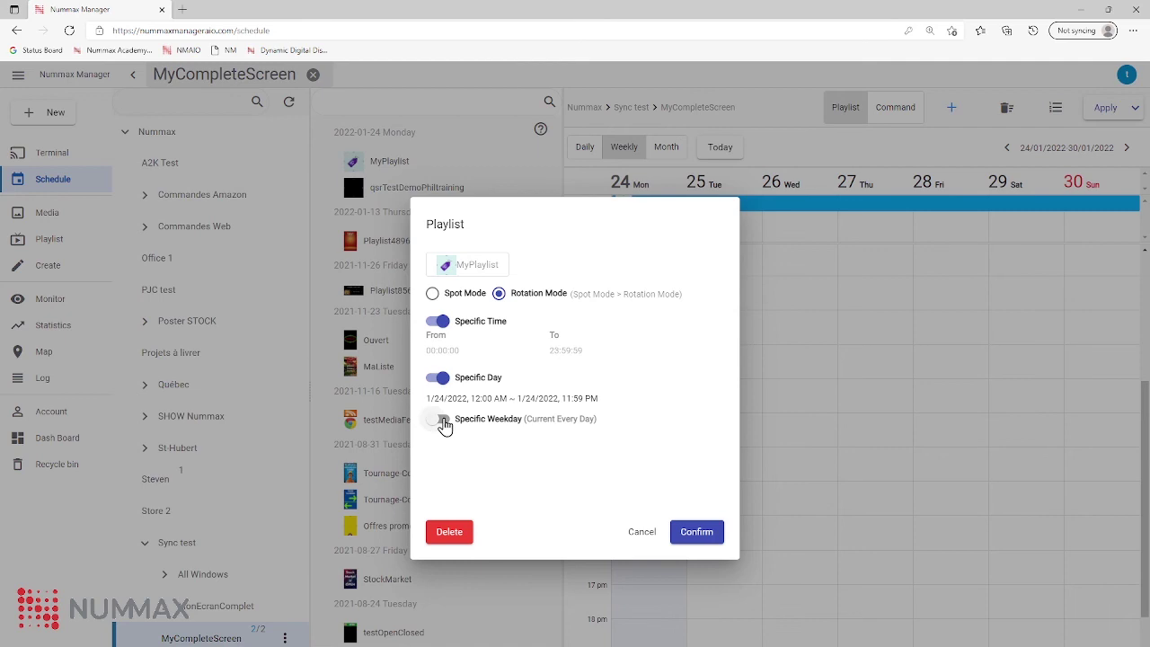
left_click(444, 423)
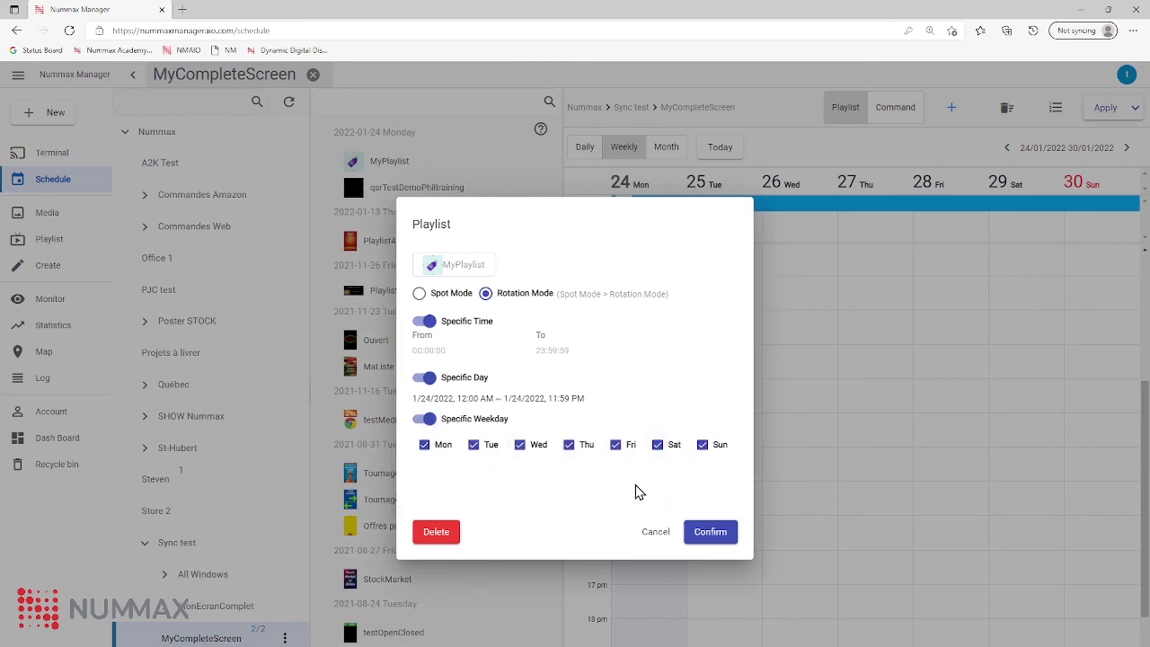
left_click(710, 534)
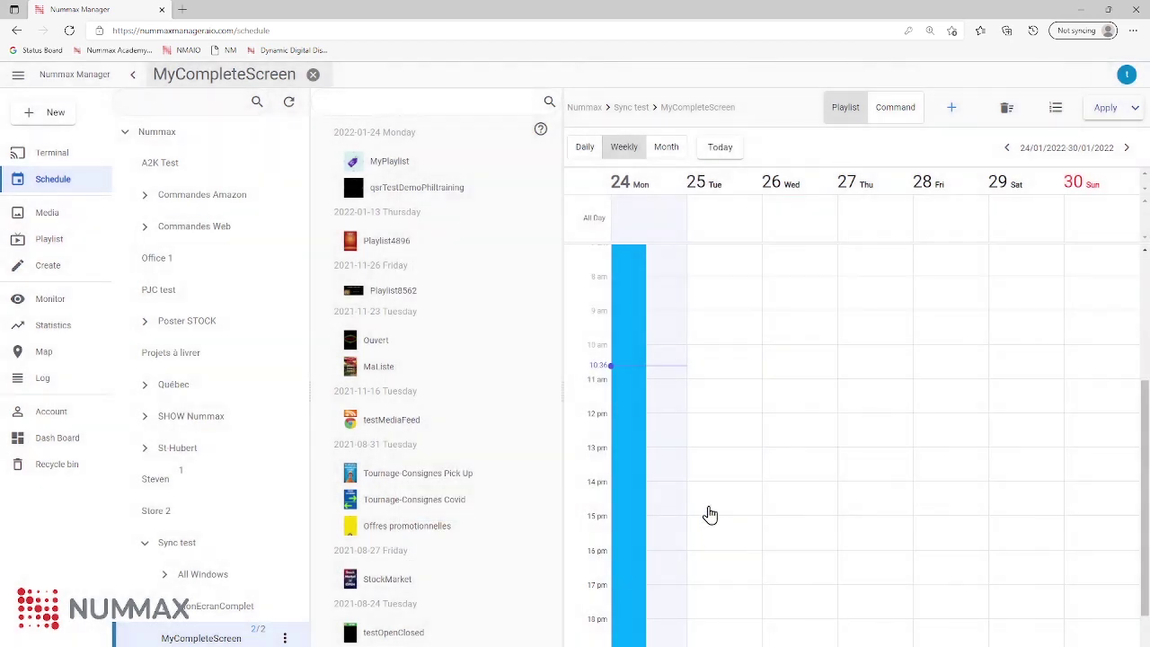
left_click(629, 303)
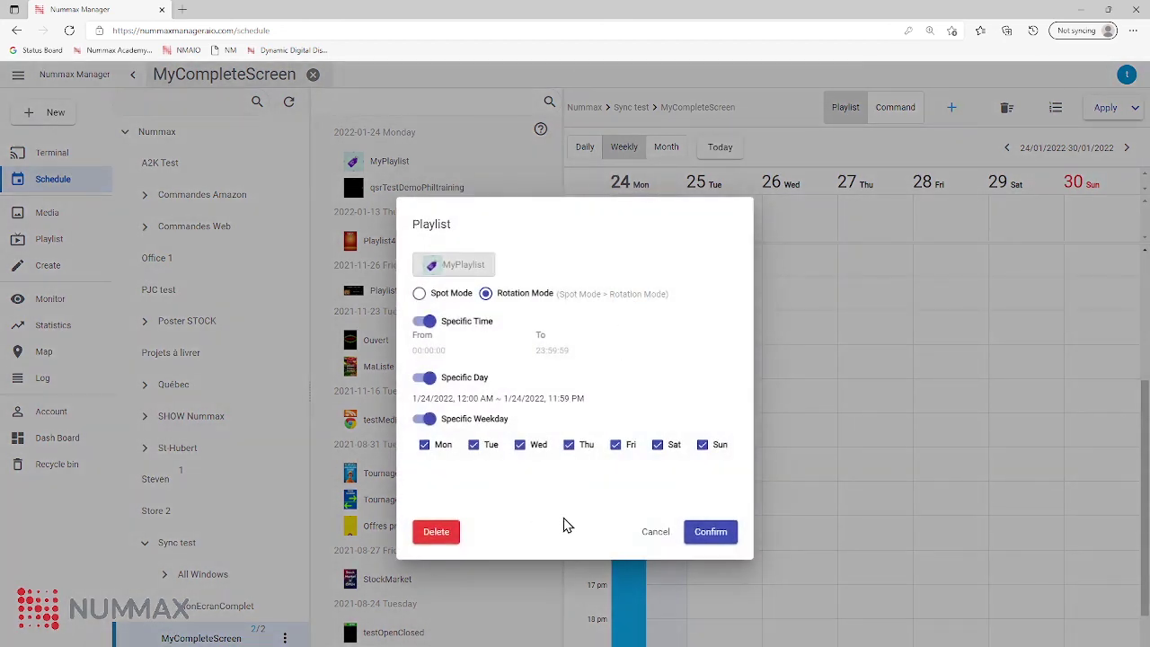
left_click(652, 531)
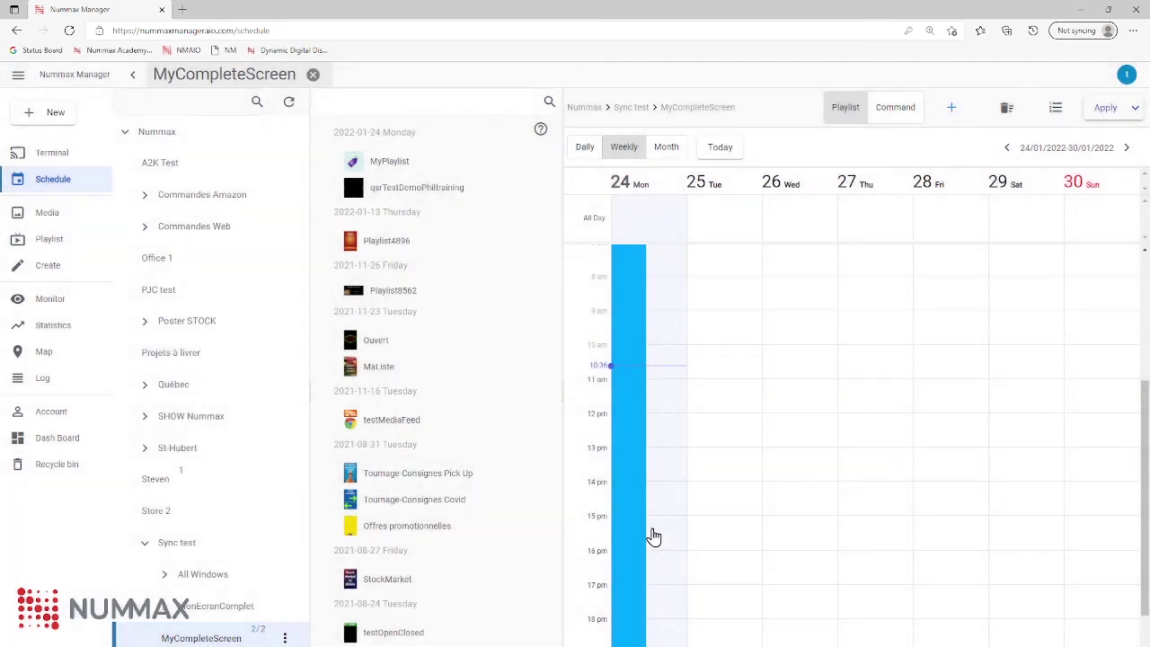
Turn off the specific weekday, day and time limits of the MyPlaylist entry
left_click(634, 394)
left_click(434, 421)
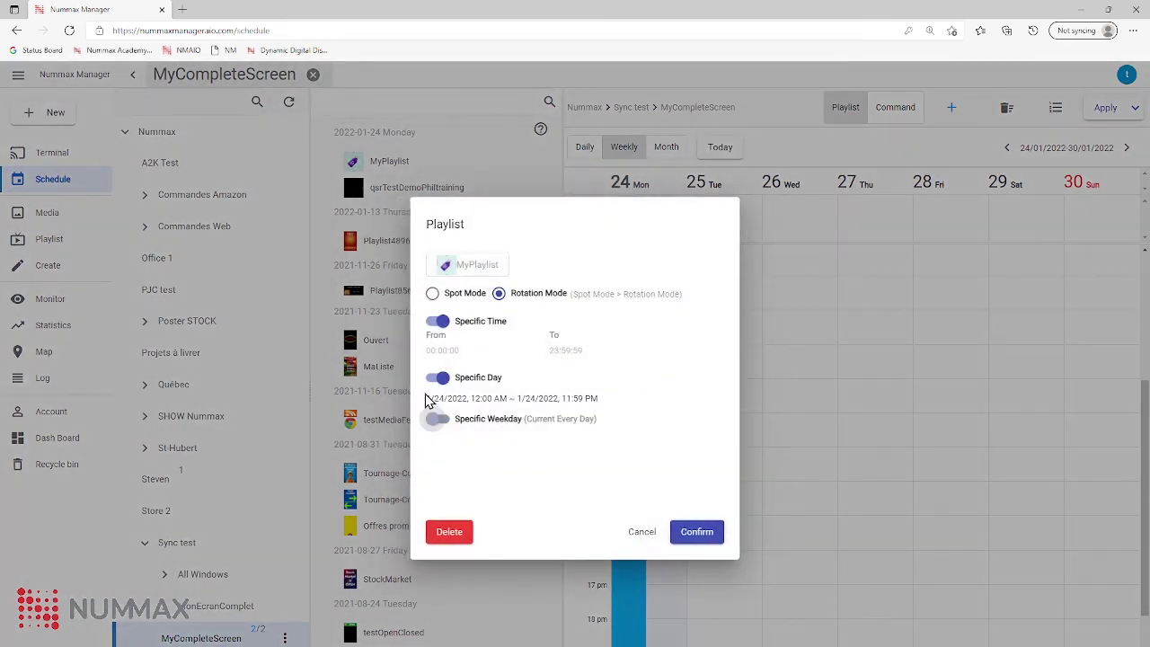
left_click(440, 377)
left_click(439, 323)
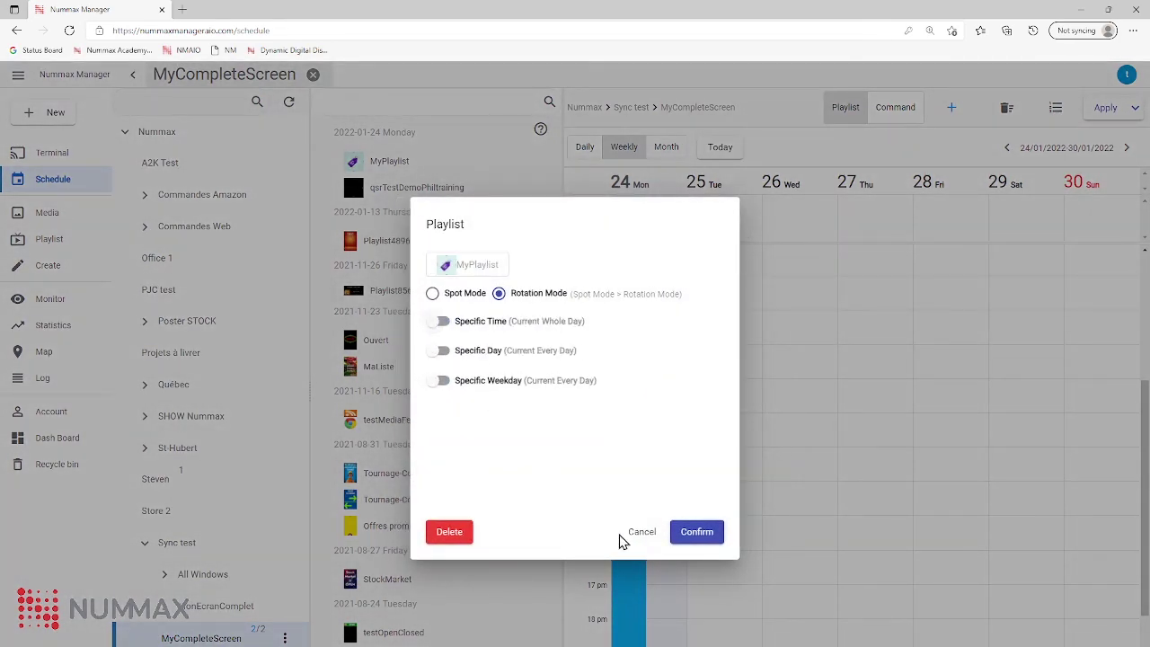
left_click(696, 532)
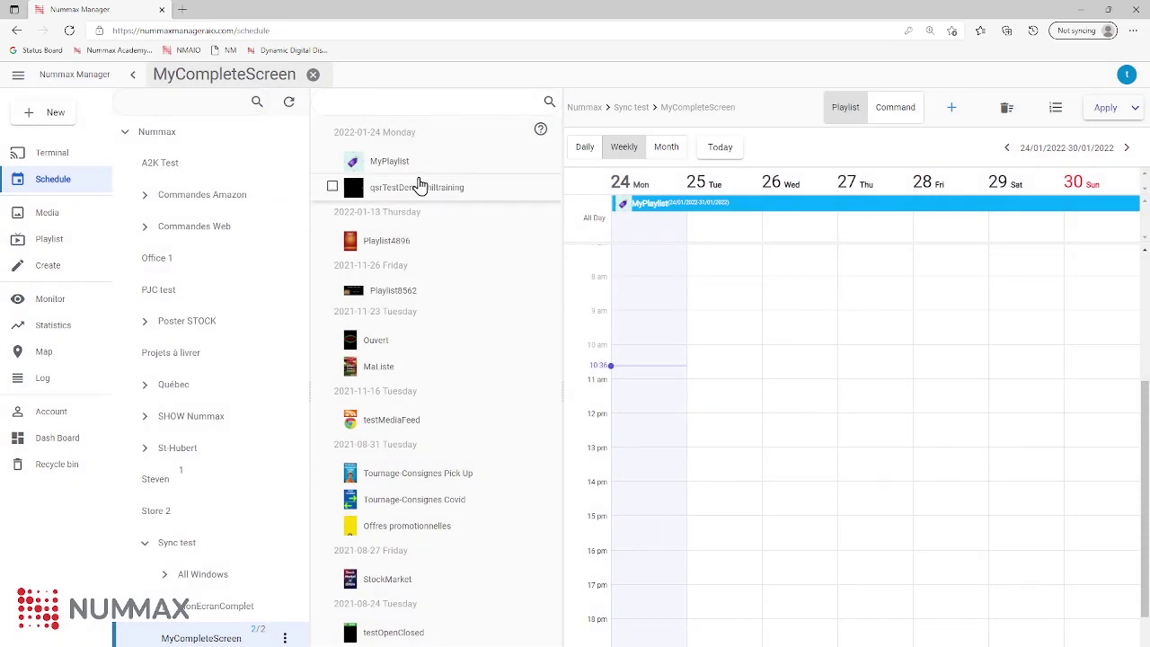
Schedule MyPlaylist in Rotation Mode for Mondays only and delete its every-day entry from the schedule
left_click_drag(412, 168, 816, 398)
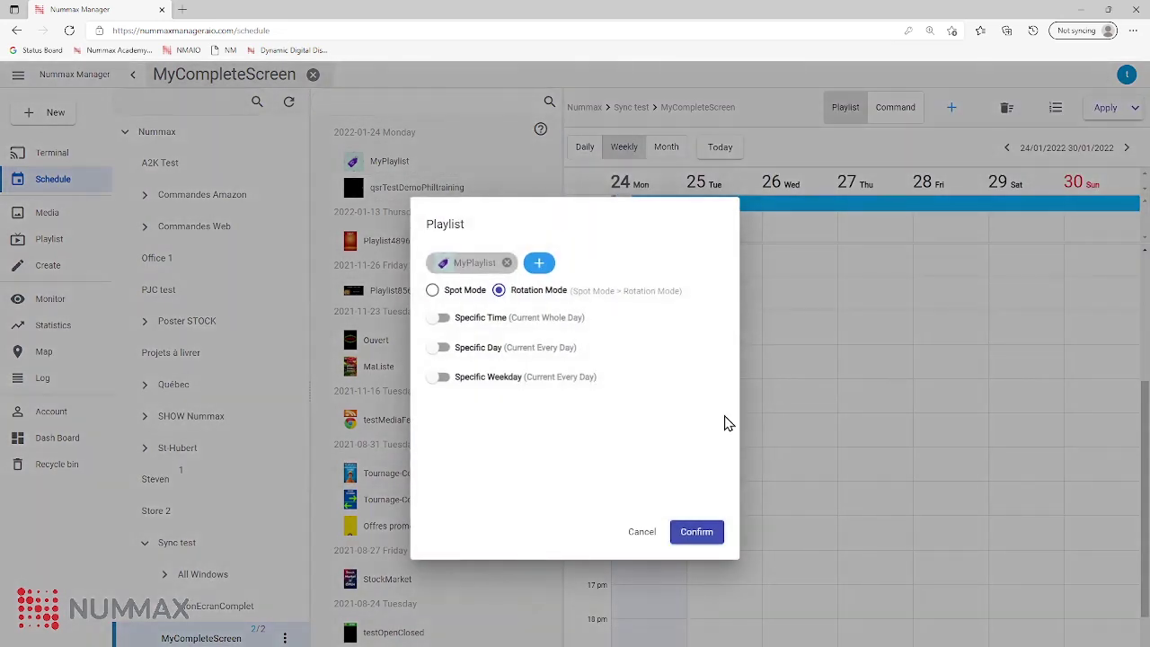
left_click(443, 379)
left_click(474, 403)
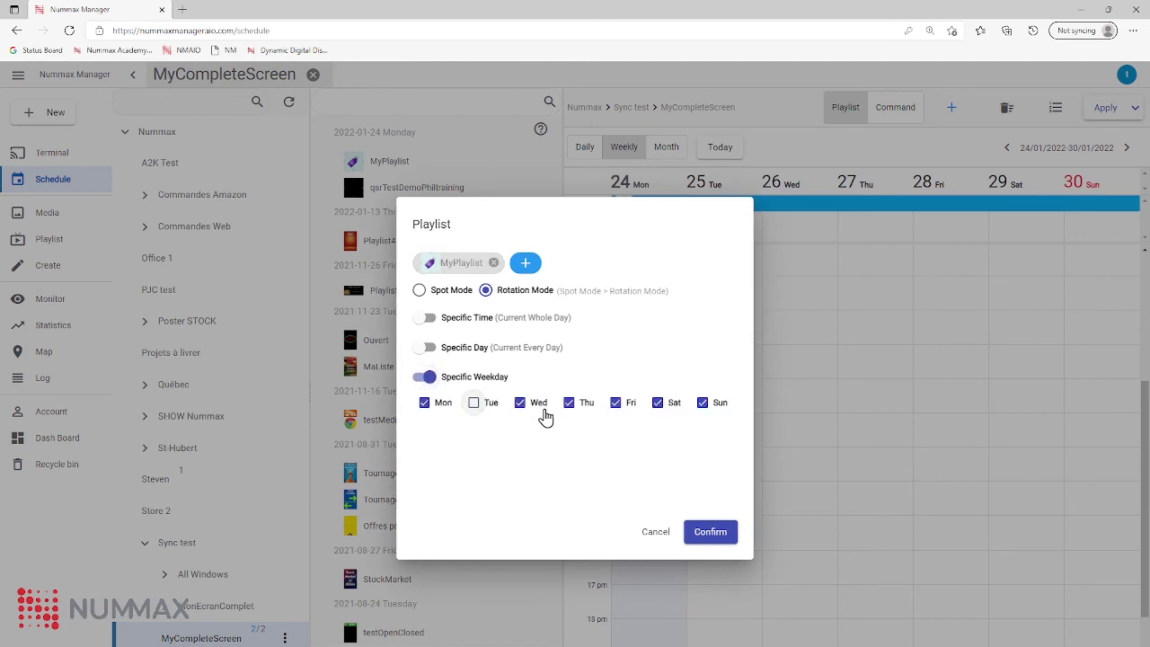
left_click(519, 402)
left_click(585, 404)
left_click(632, 404)
left_click(667, 404)
left_click(699, 529)
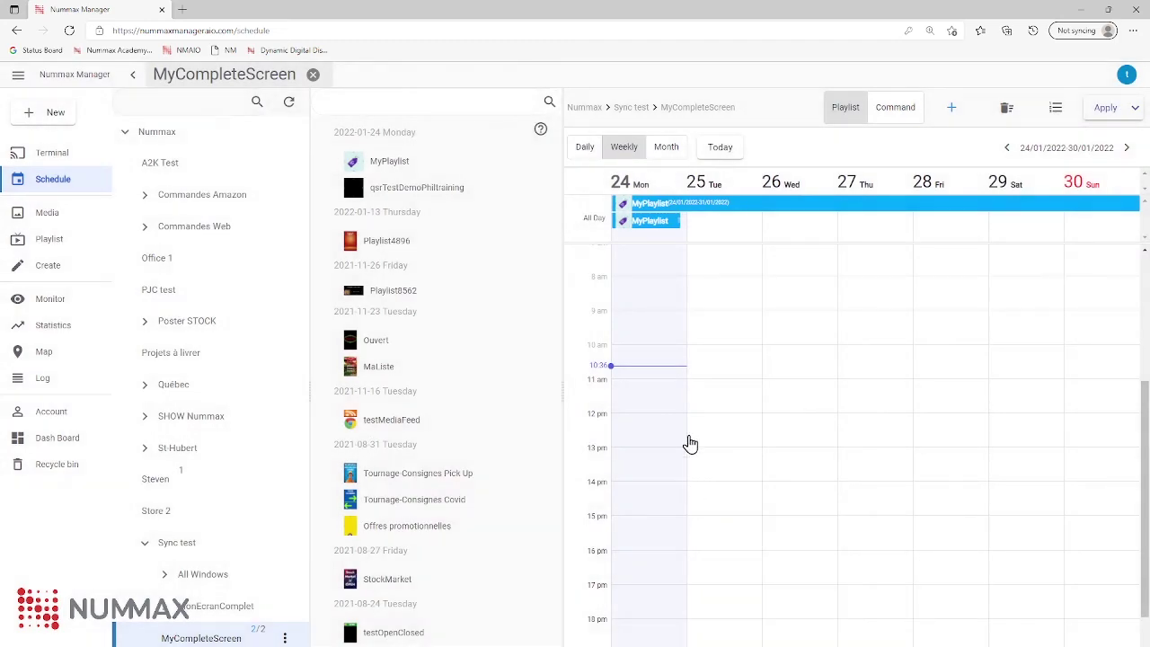
left_click(768, 206)
left_click(449, 532)
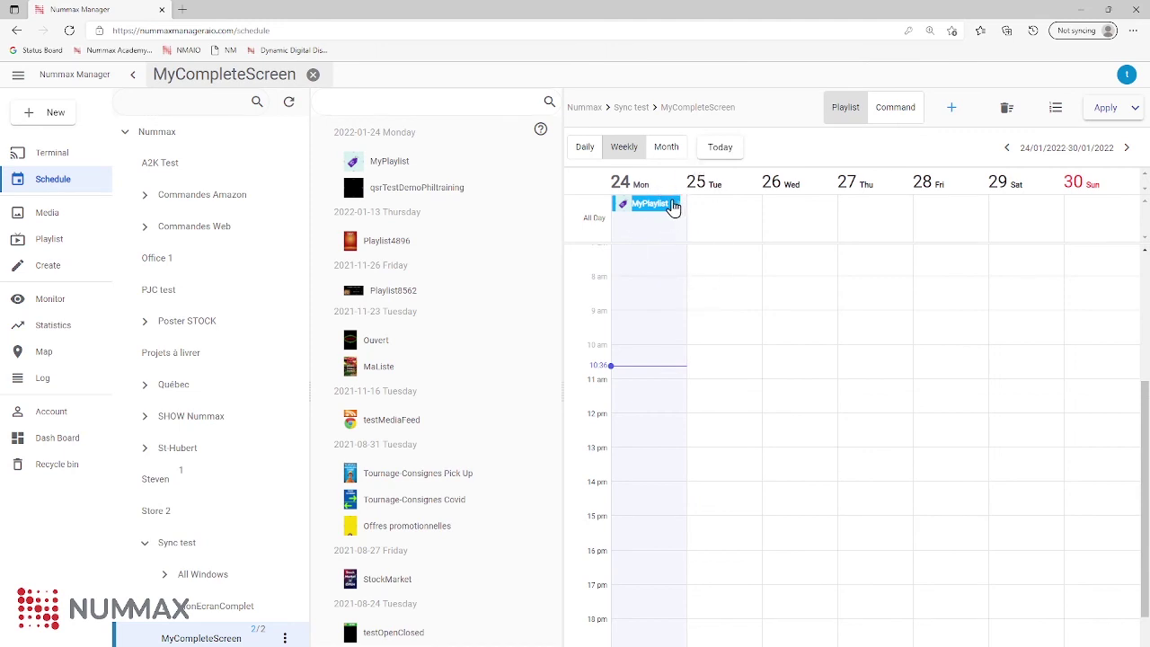
Review the MyCompleteScreen schedule in the monthly view and as a list, returning to the weekly calendar
left_click(669, 149)
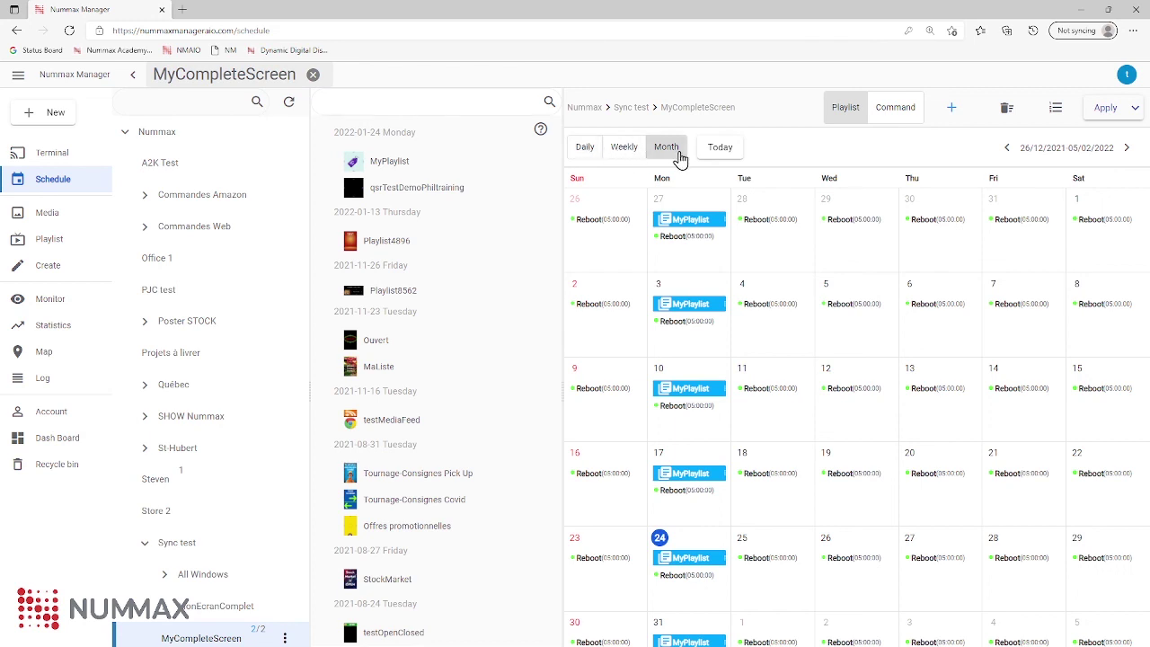
left_click(630, 158)
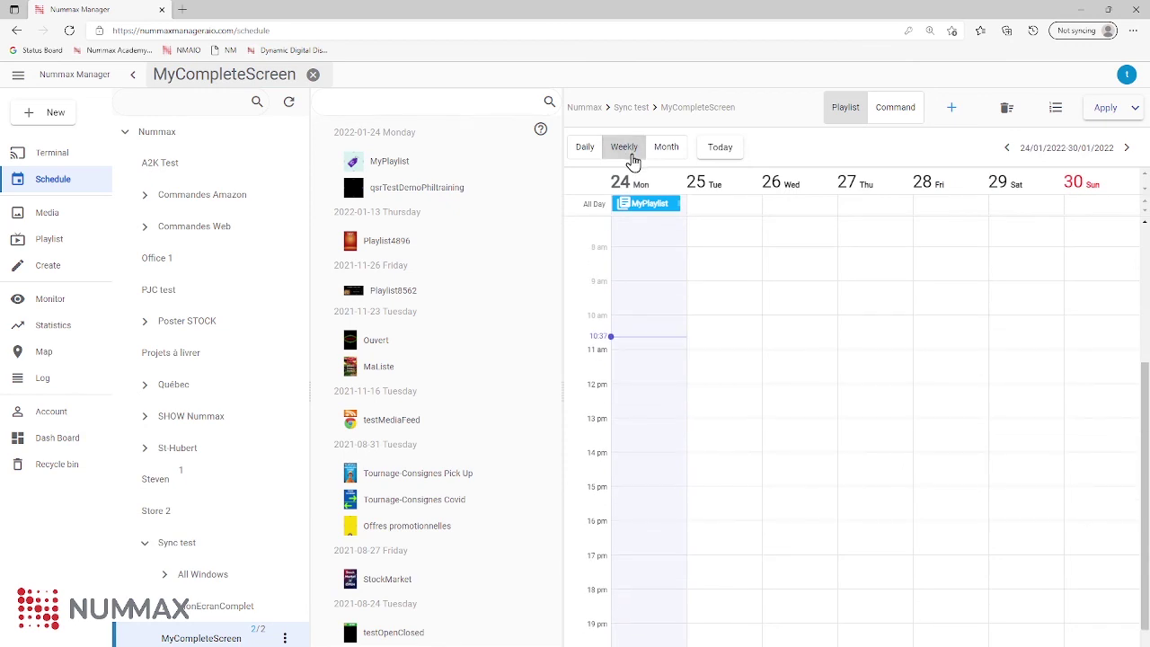
left_click(1056, 107)
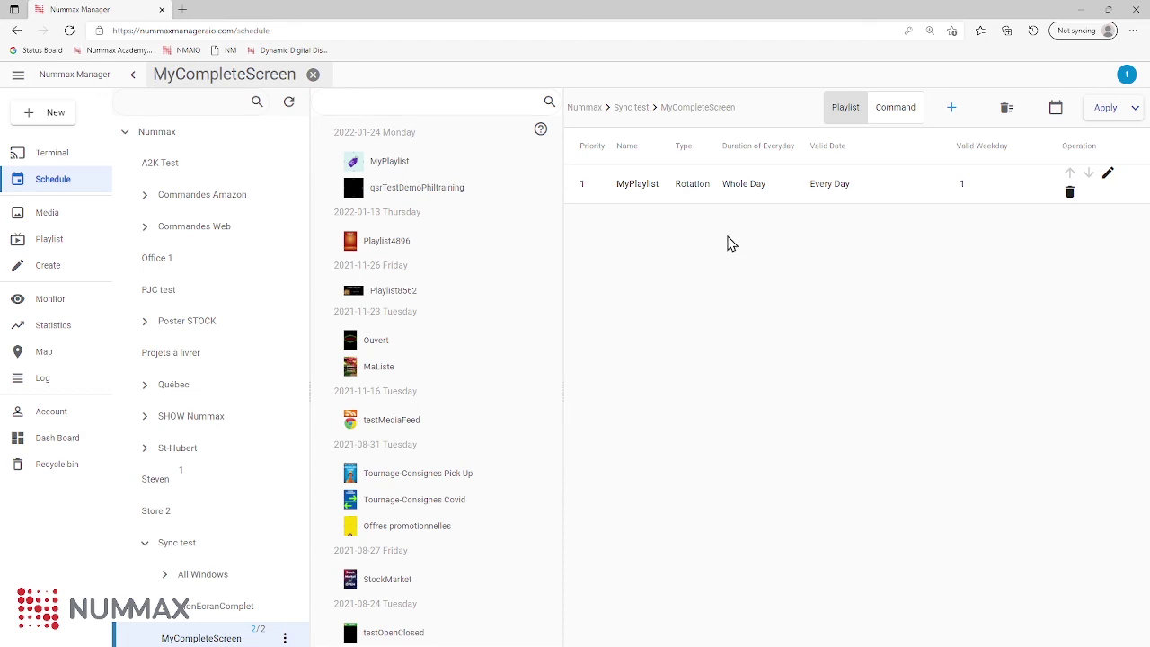
left_click(1058, 117)
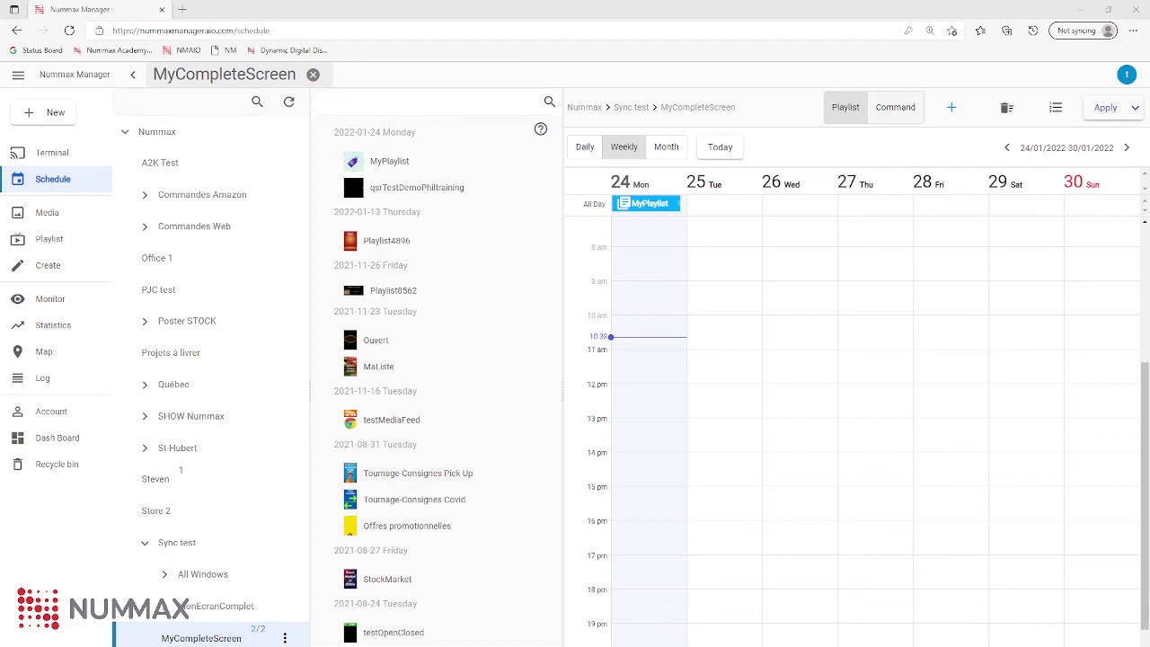
Start a new scheduled command, browse the command types and keep Brightness Control
left_click(908, 112)
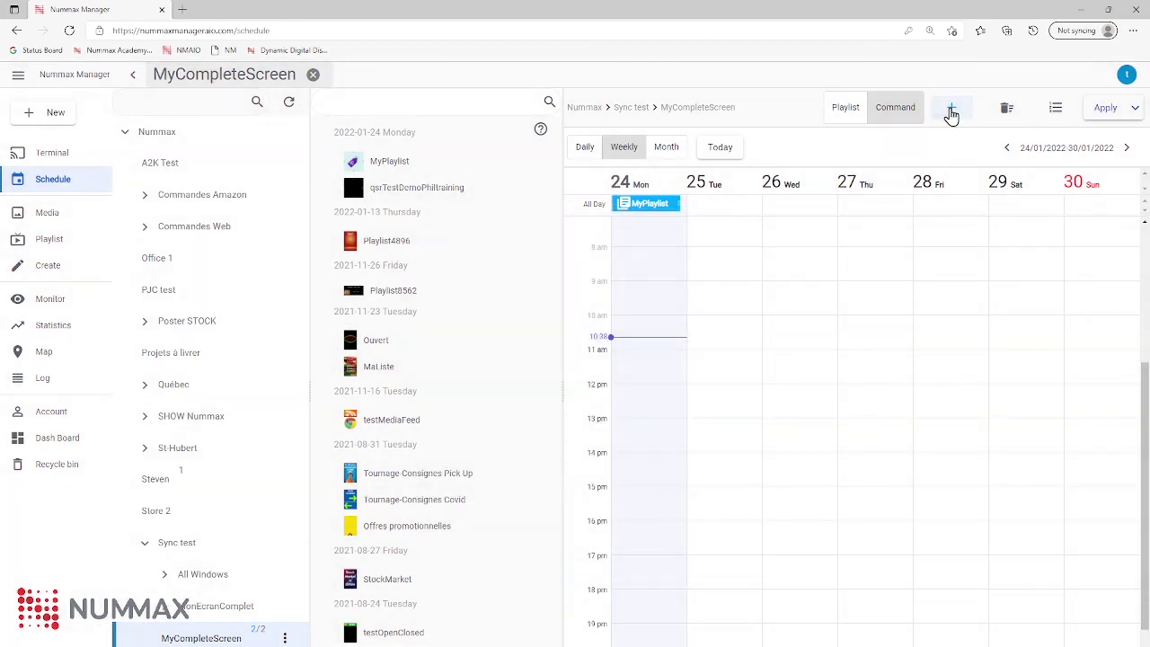
left_click(952, 114)
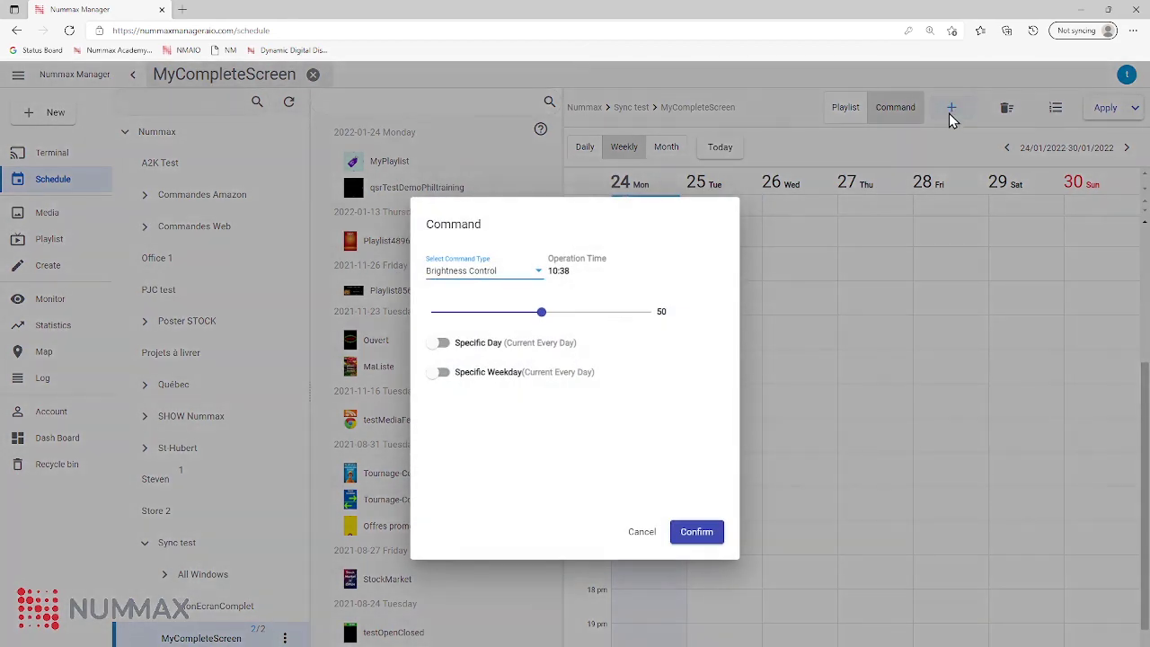
left_click(536, 281)
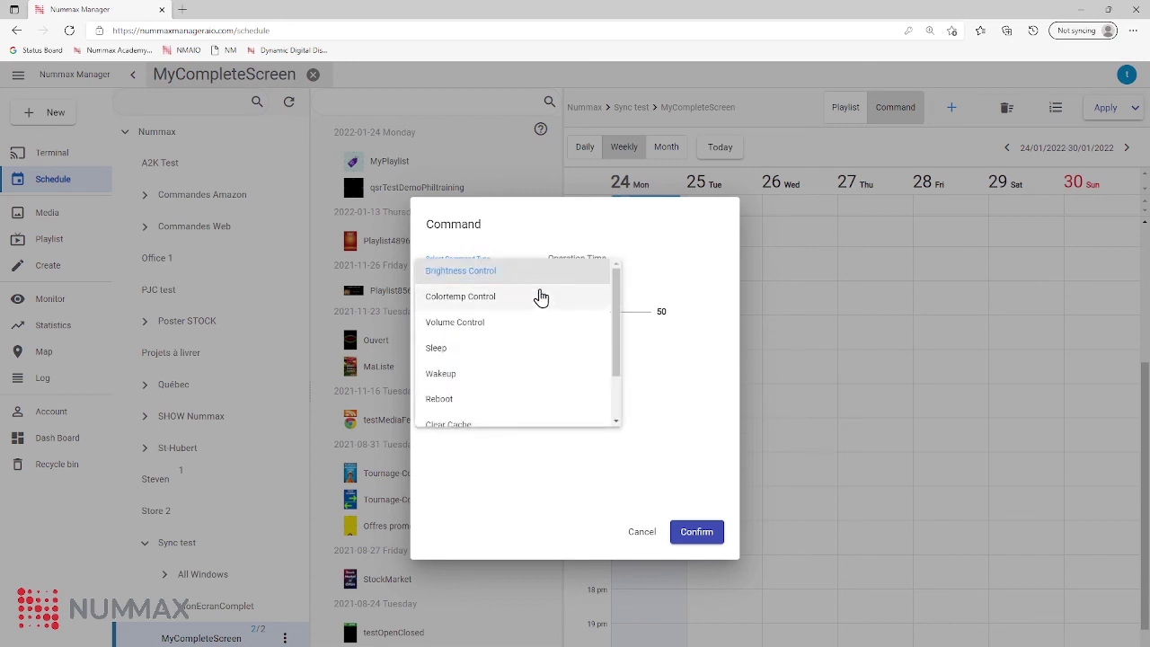
mouse_move(616, 295)
left_mouse_down()
mouse_move(610, 354)
mouse_move(617, 289)
left_mouse_up()
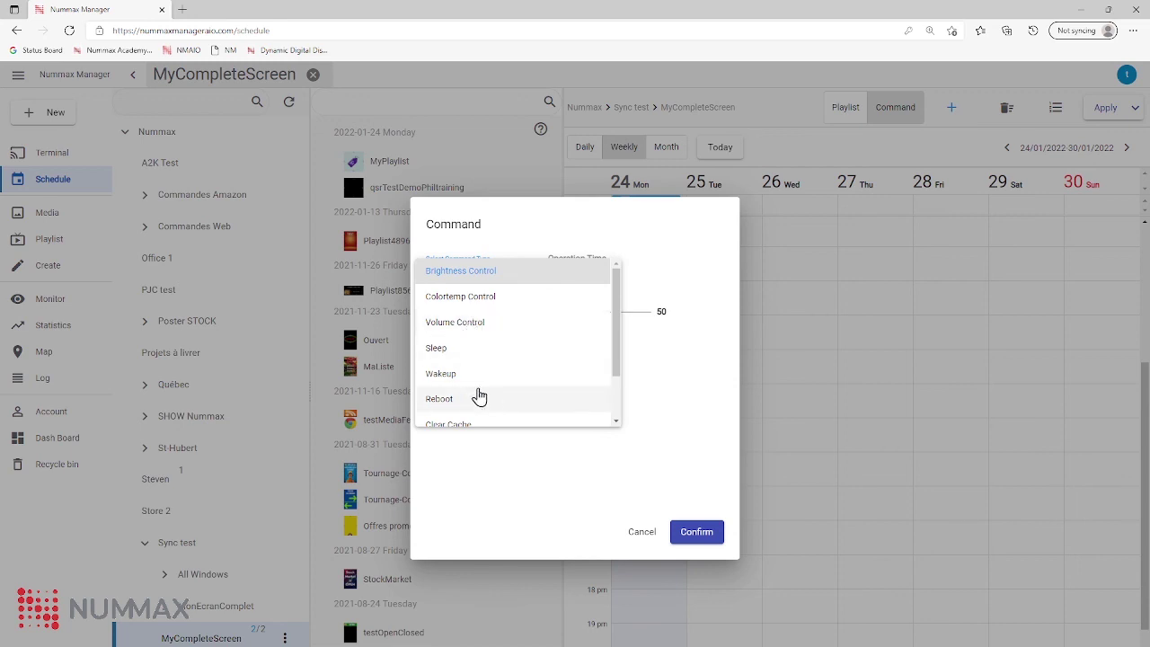
left_click(485, 279)
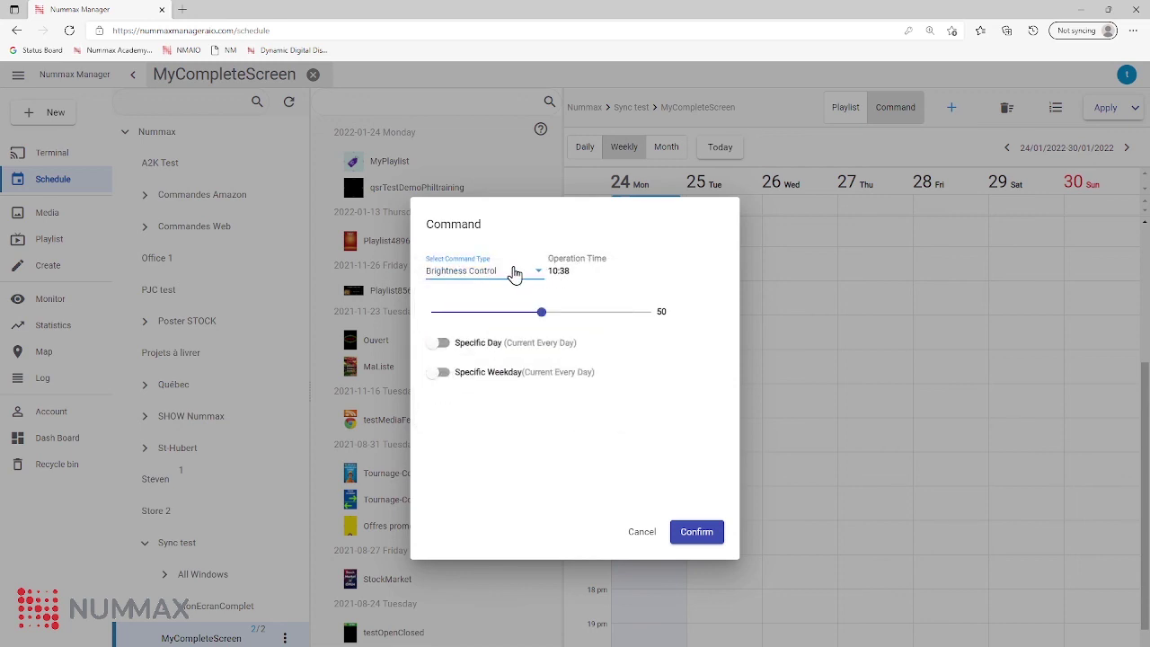
Set the brightness command's operation time to 06:00 and its brightness to 90, applying every day
left_click(559, 271)
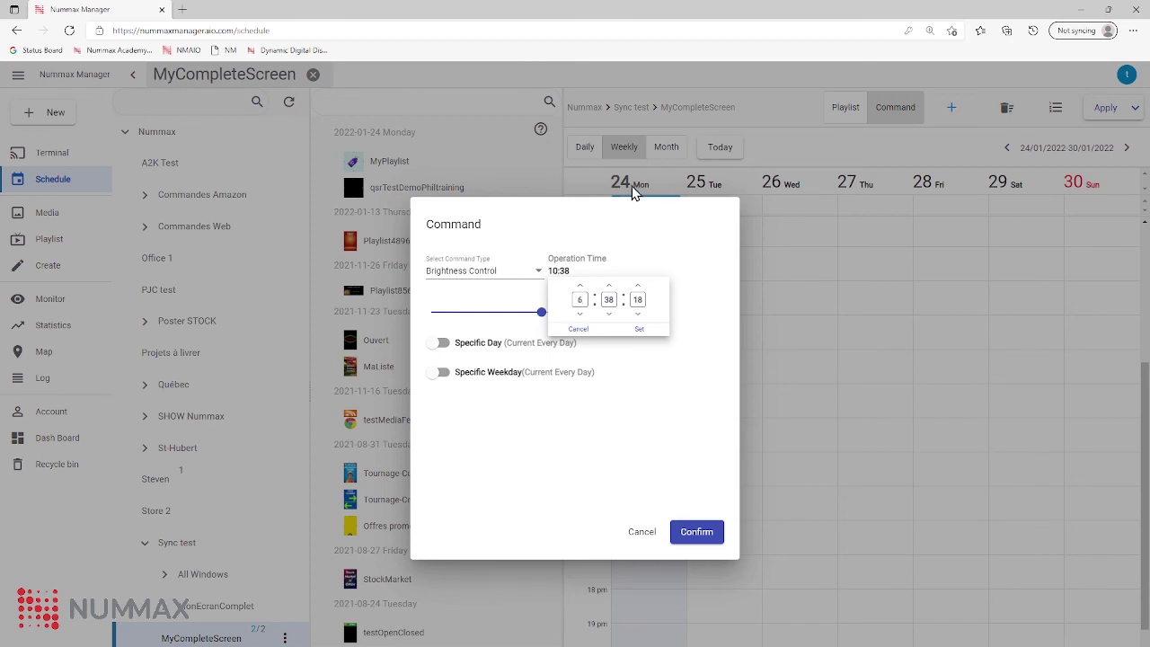
key("Tab")
type("0")
key("Tab")
type("0")
key("Tab")
left_click(631, 330)
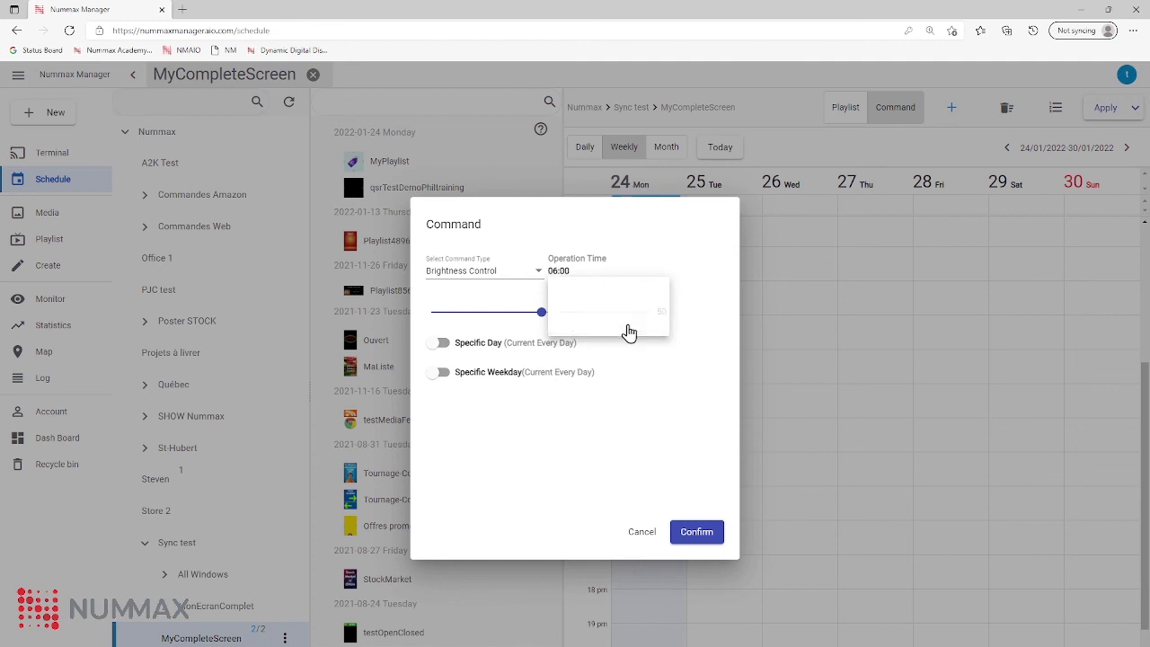
left_click_drag(542, 310, 629, 311)
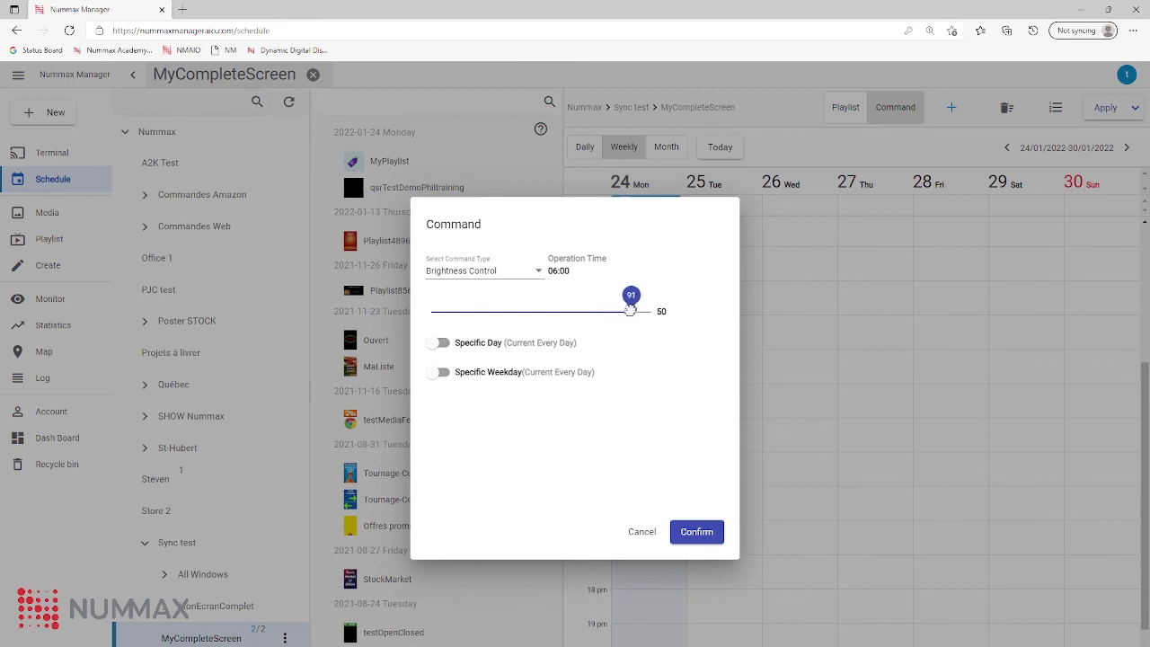
left_click(699, 532)
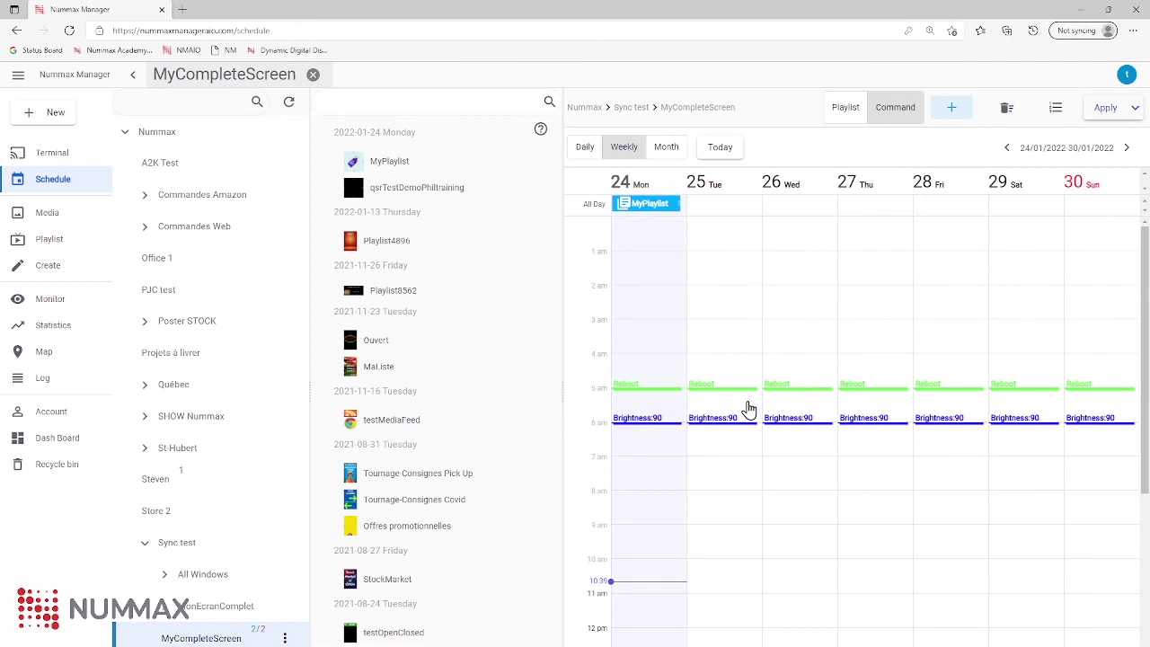
scroll(747, 403, "down", 2)
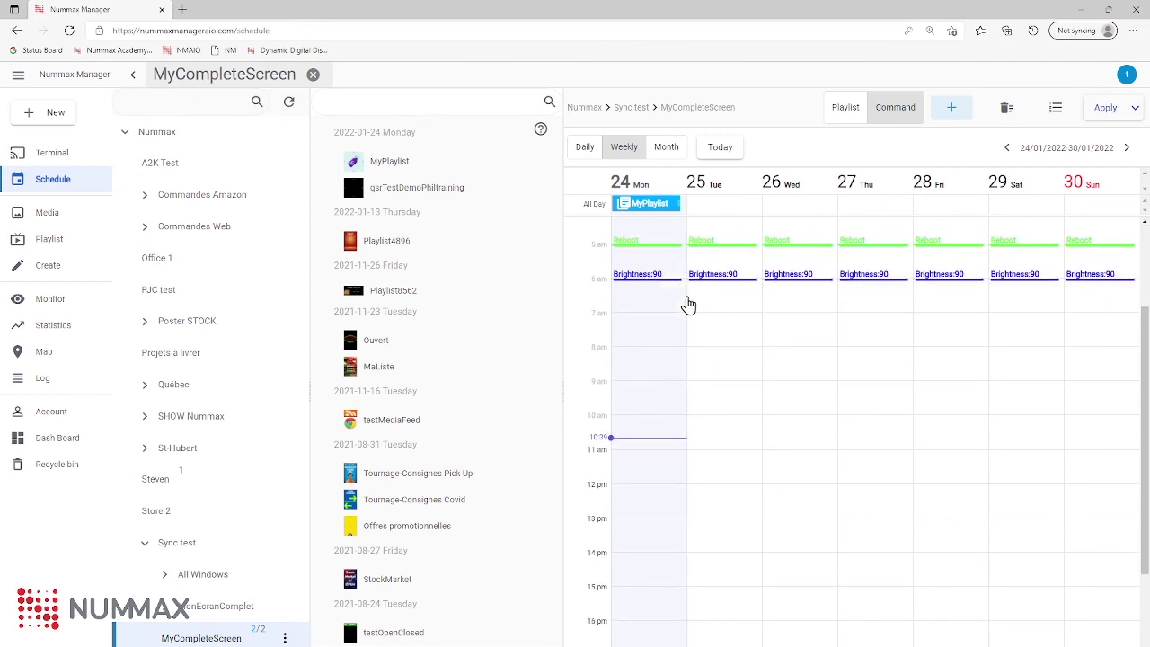
scroll(706, 437, "down", 2)
scroll(724, 416, "down", 1)
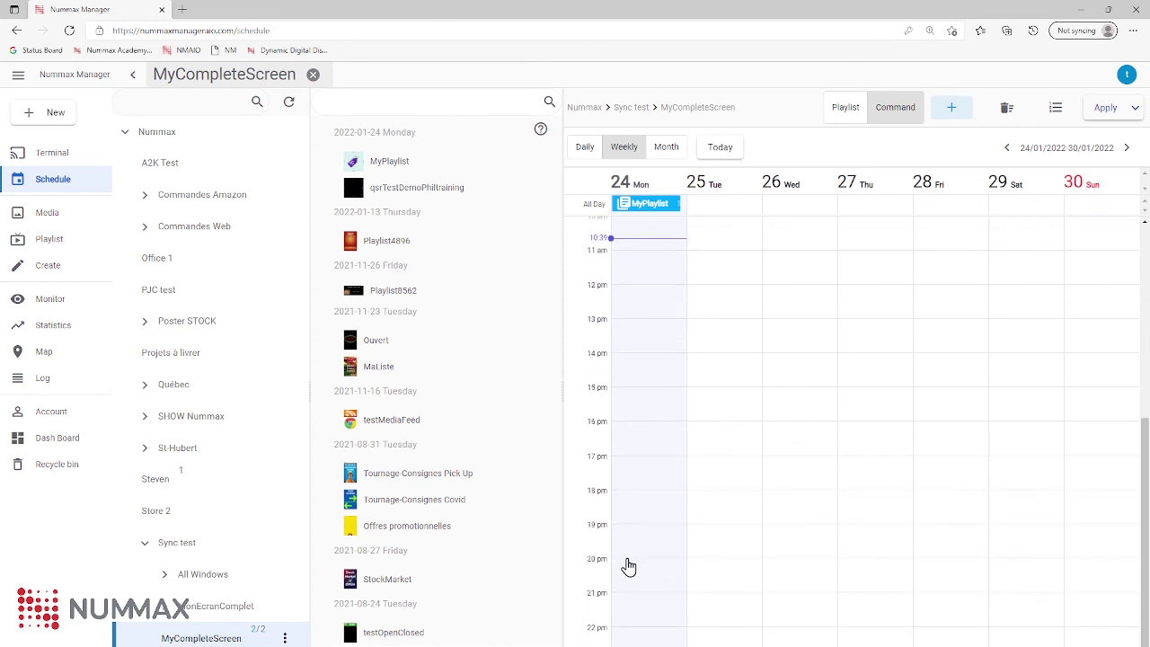
Schedule a Brightness Control command at 17:00 with brightness 20 for every day, and check both brightness commands in the weekly calendar
left_click(673, 467)
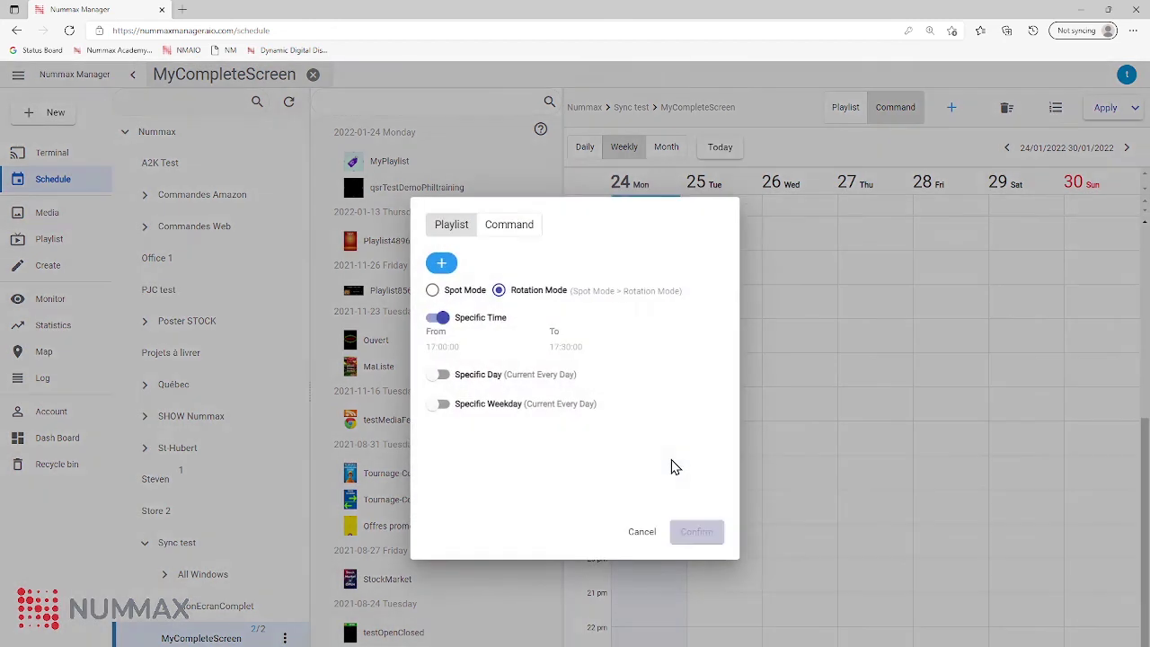
left_click(520, 232)
left_click(526, 280)
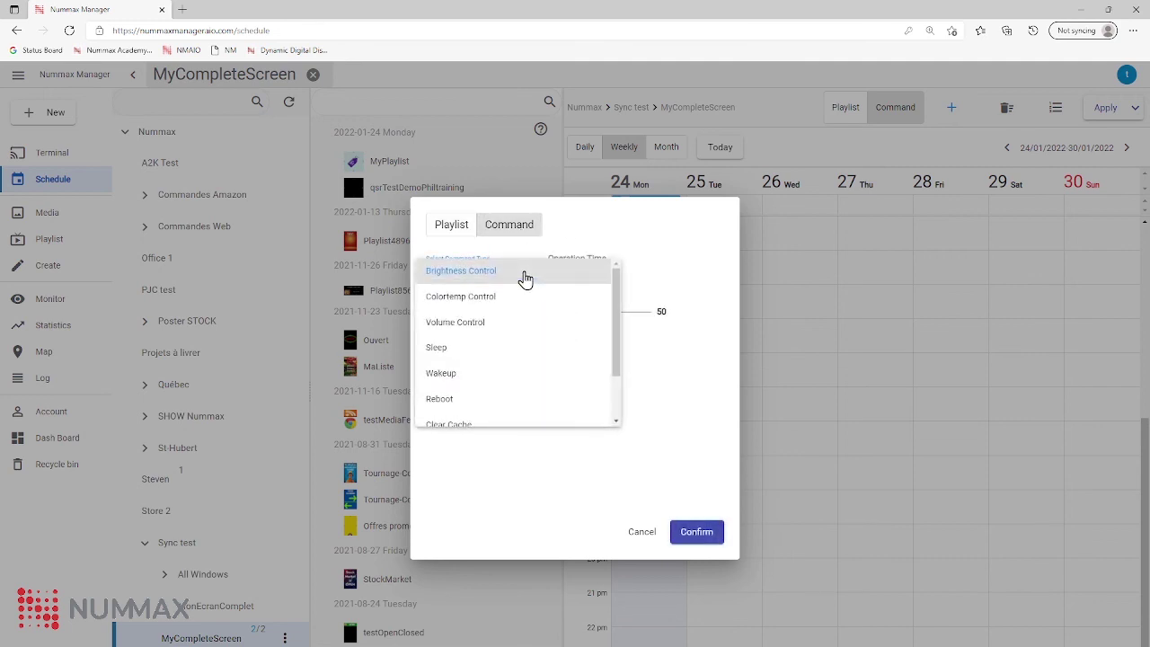
left_click(527, 278)
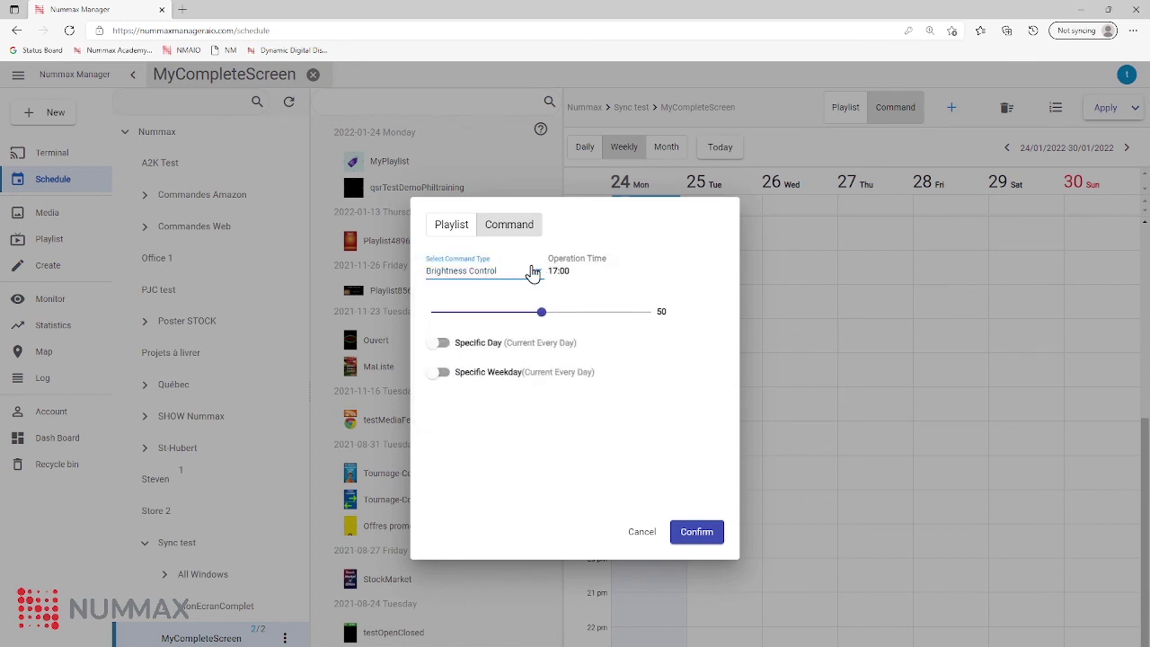
left_click_drag(550, 270, 575, 271)
left_click(675, 276)
left_click(542, 313)
left_click_drag(541, 312, 477, 346)
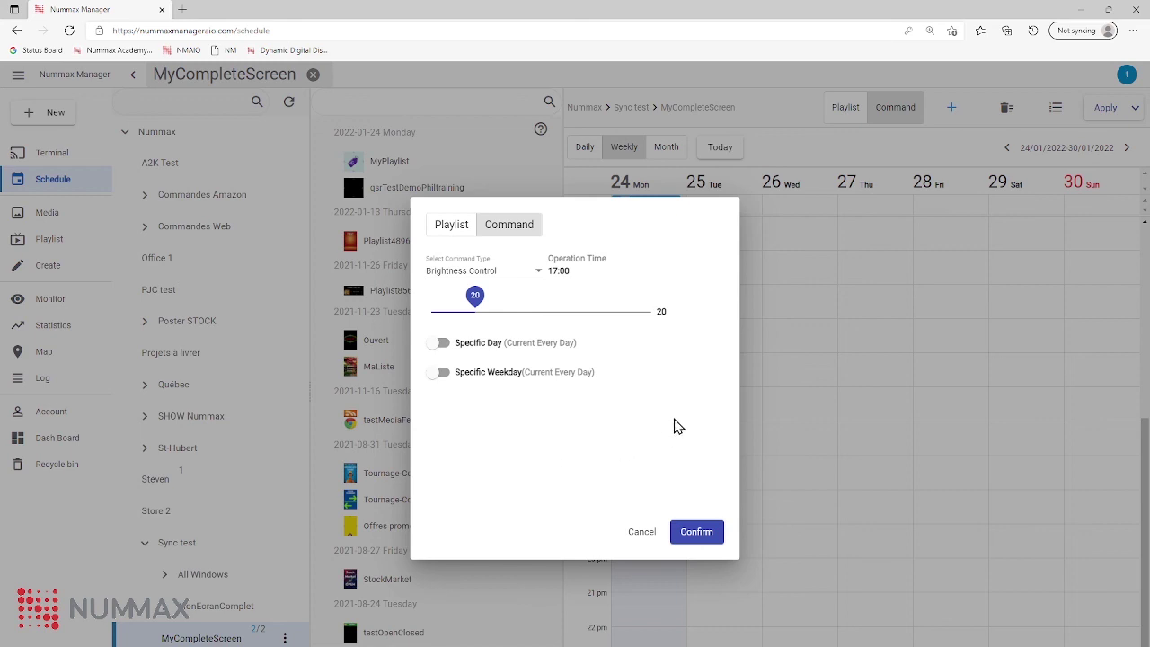
left_click(708, 537)
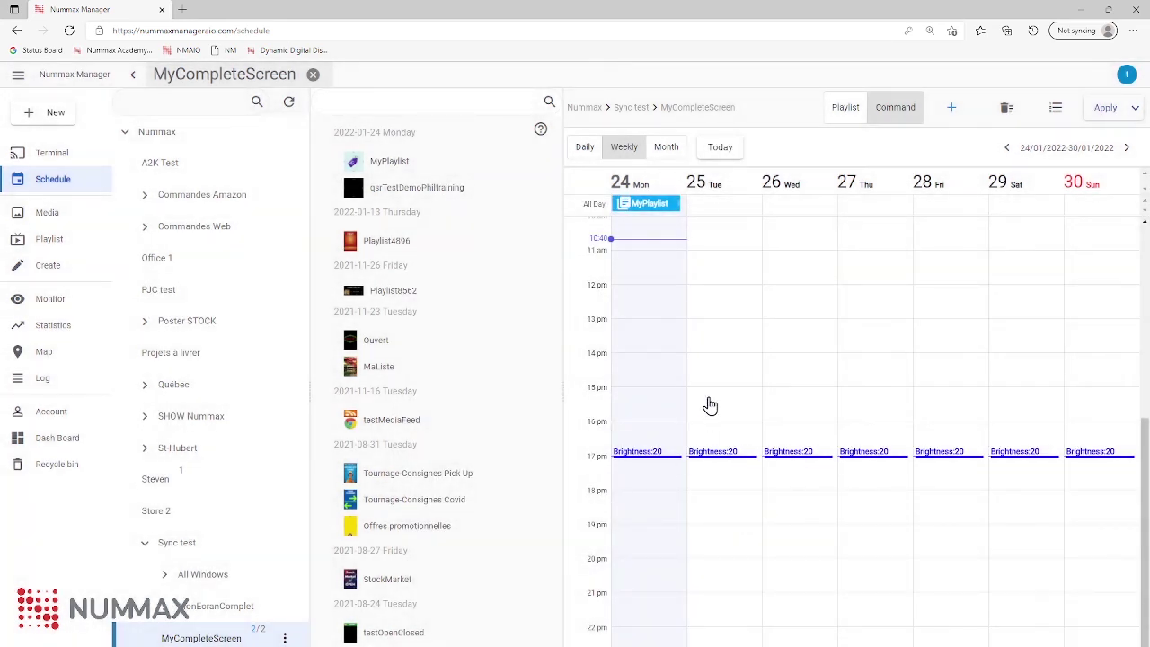
scroll(676, 456, "up", 4)
scroll(675, 456, "down", 2)
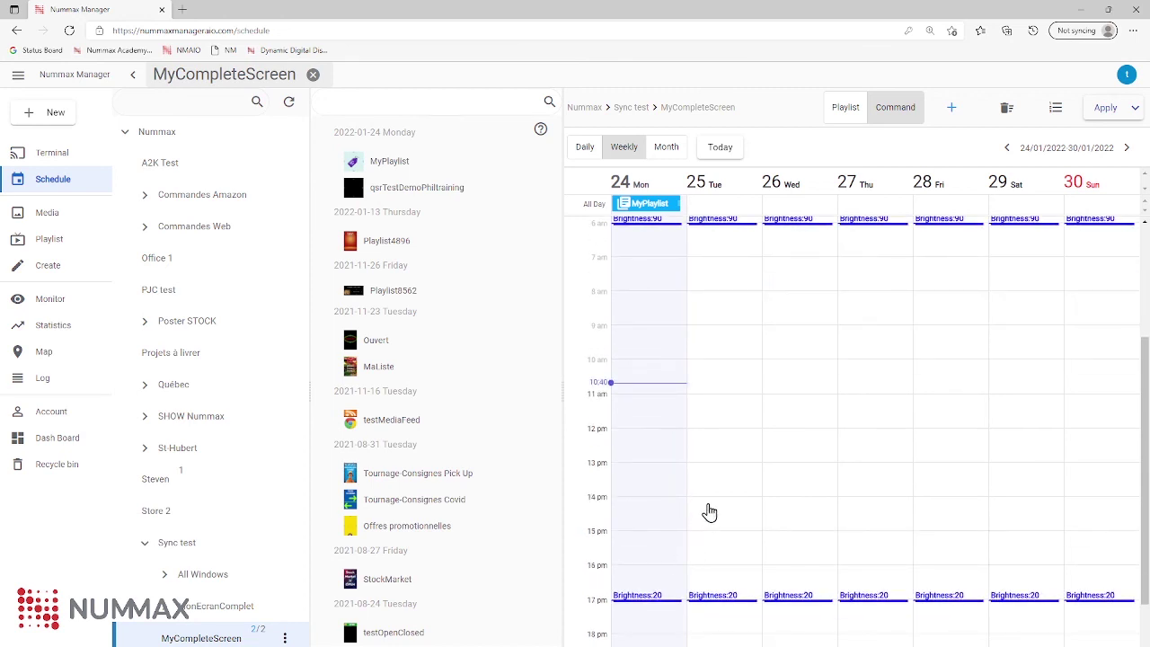
scroll(708, 489, "up", 3)
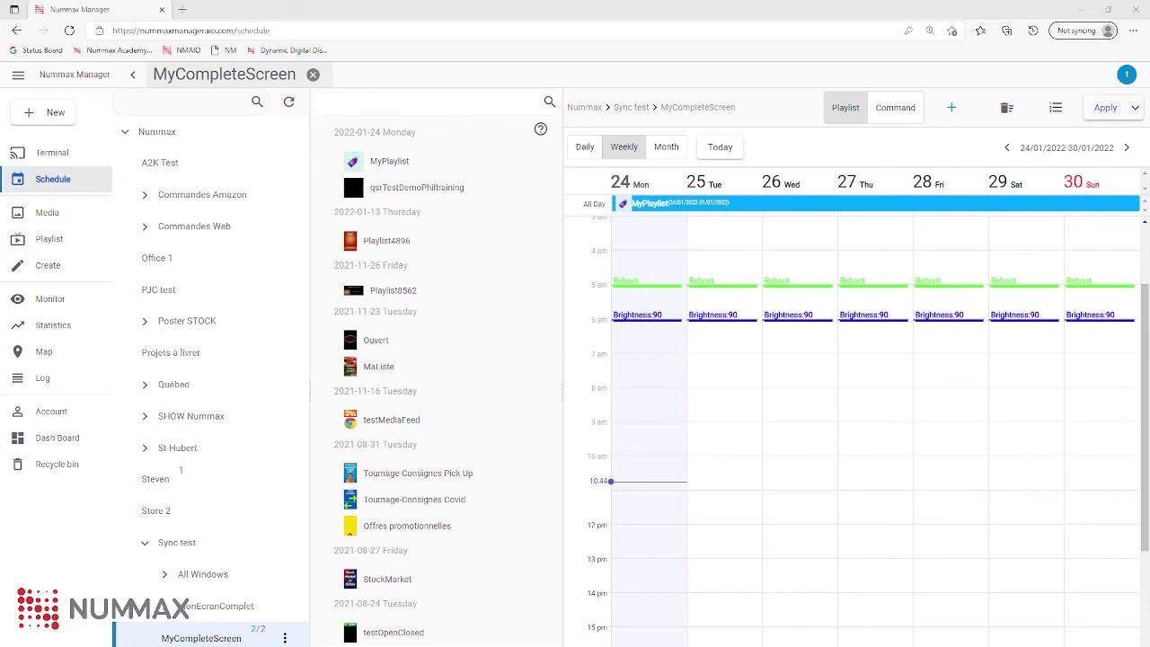
Refresh the live previews of the Left and Right terminals in MyCompleteScreen, and return to the group's weekly schedule
left_click(52, 153)
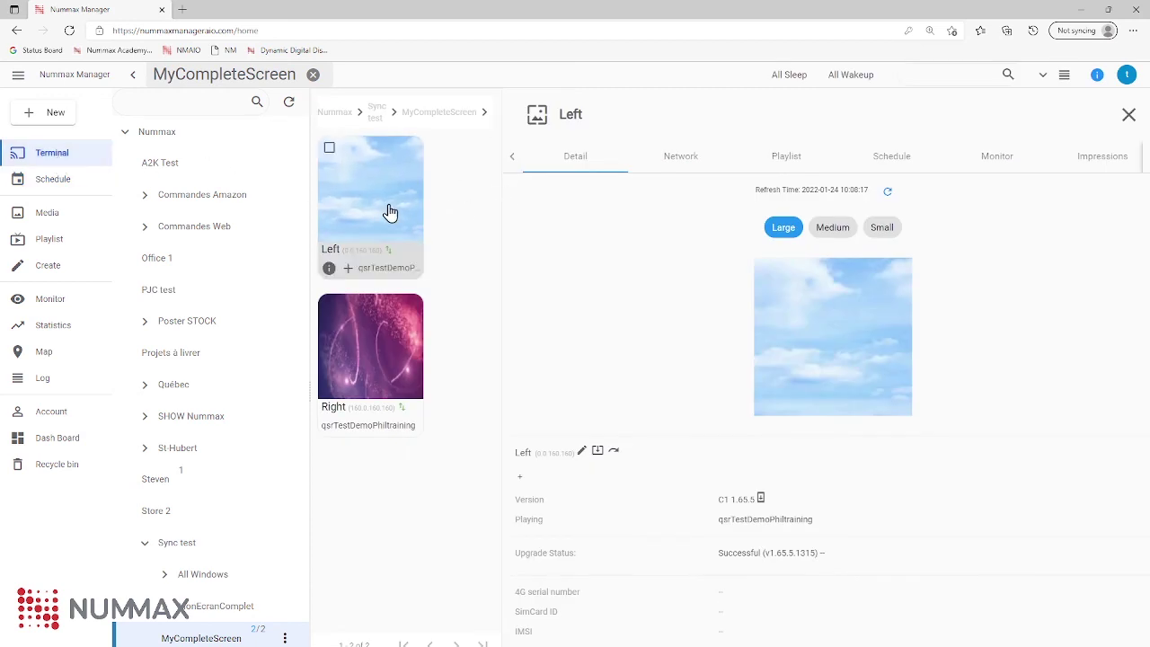
left_click(887, 192)
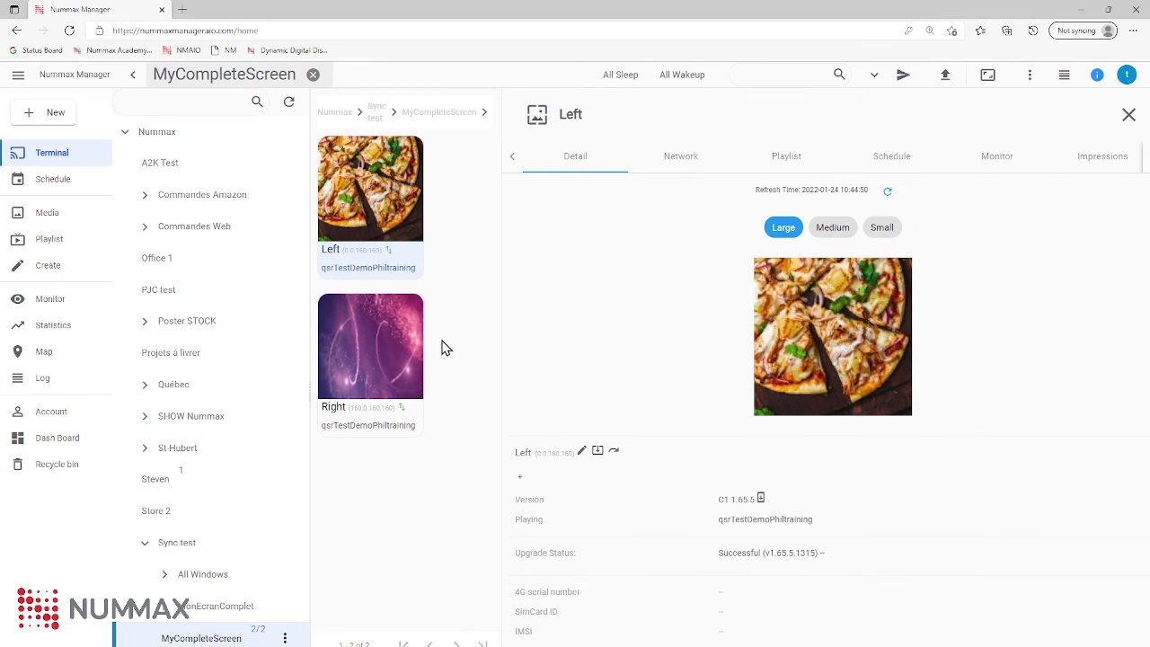
left_click(411, 349)
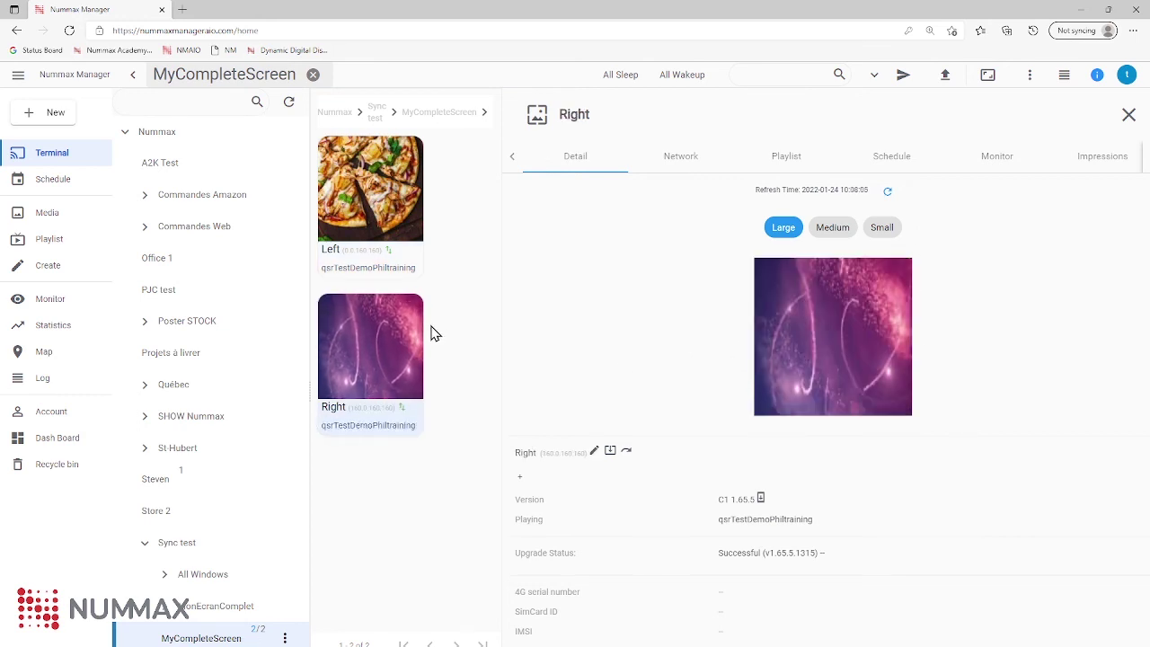
left_click(890, 194)
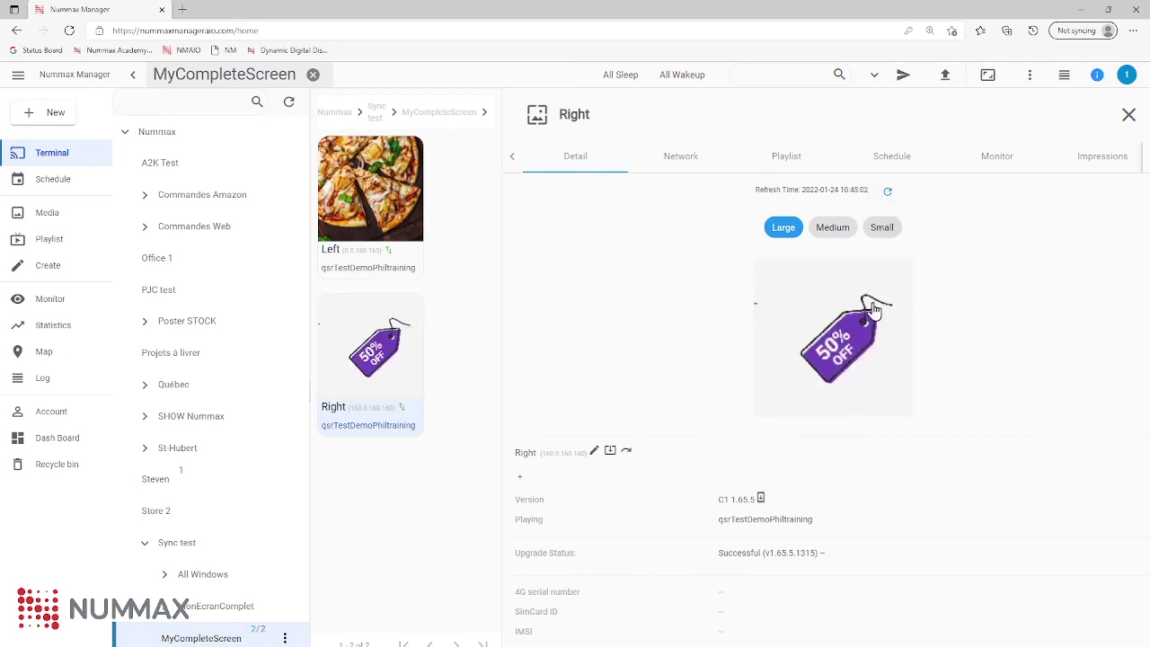
left_click(886, 194)
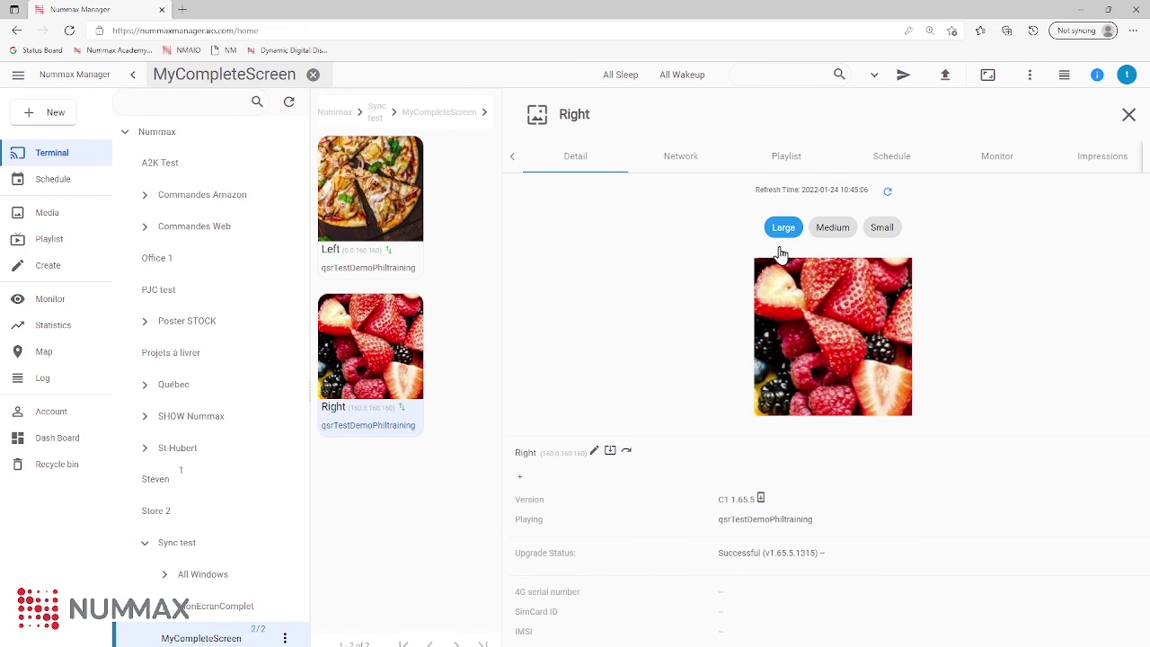
left_click(67, 184)
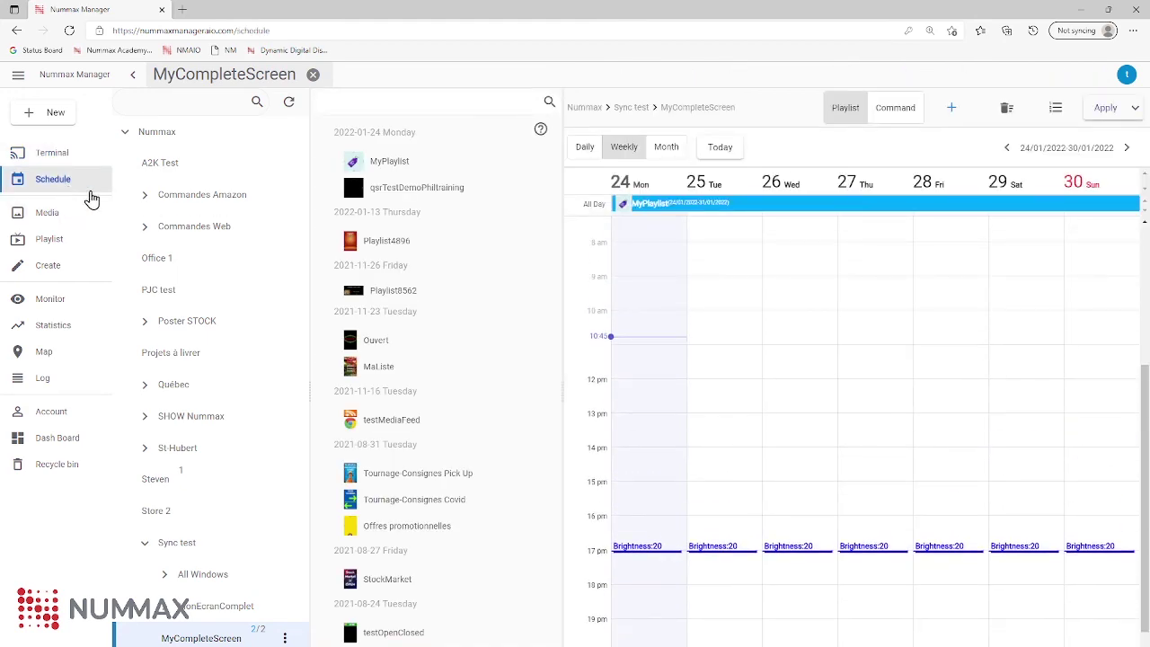
scroll(793, 362, "up", 3)
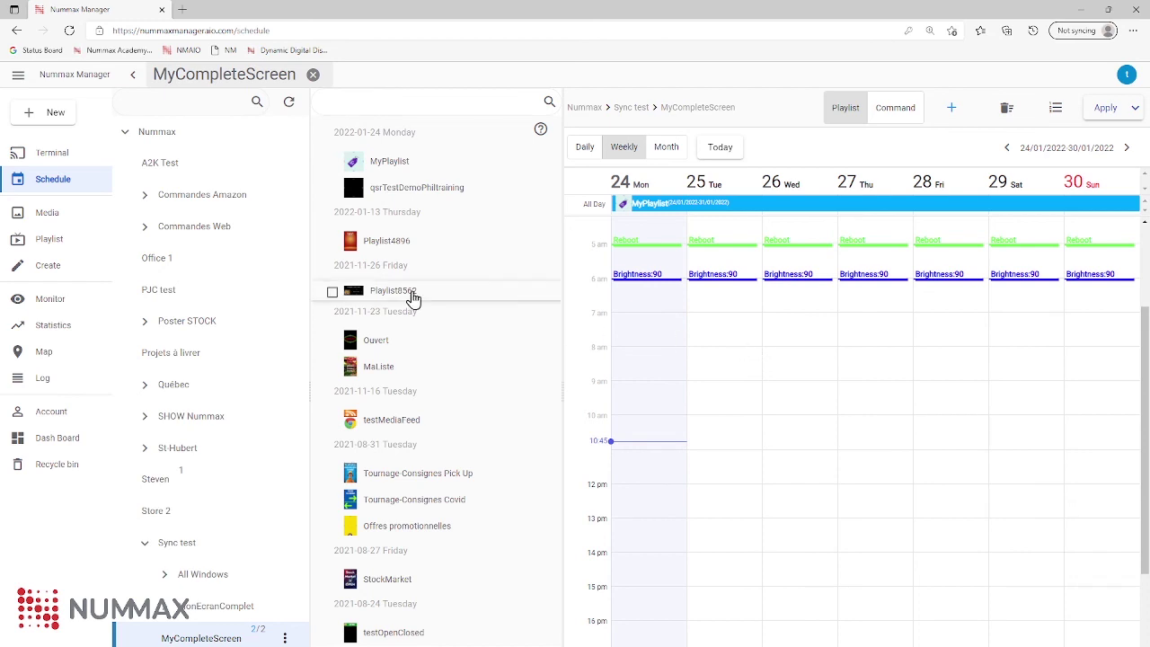
Examine the qsrTestDemoPhiltraining playlist's details, the media it contains and the terminals it plays on, widening its details pane
left_click(50, 239)
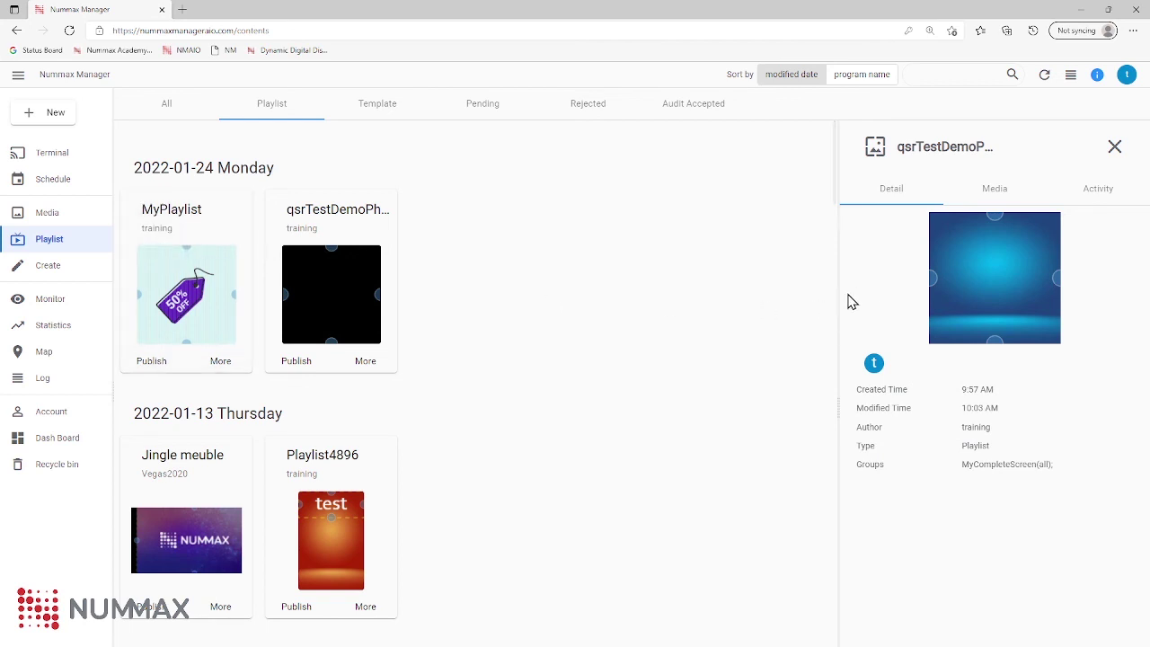
left_click_drag(837, 409, 640, 407)
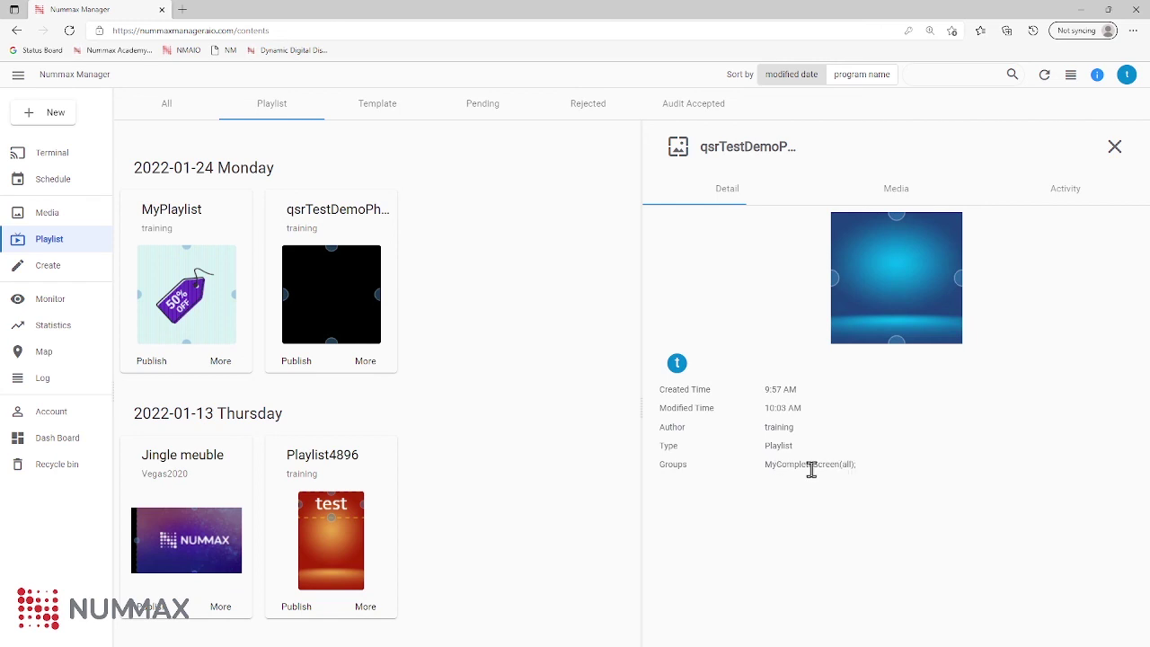
left_click(898, 192)
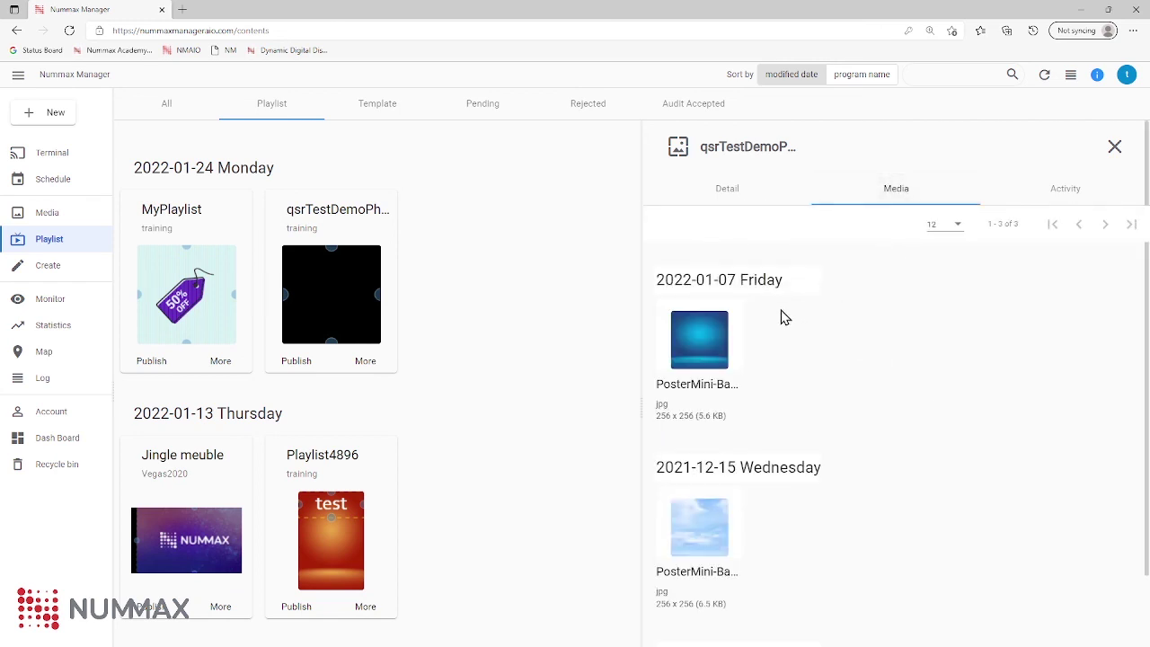
scroll(719, 508, "down", 2)
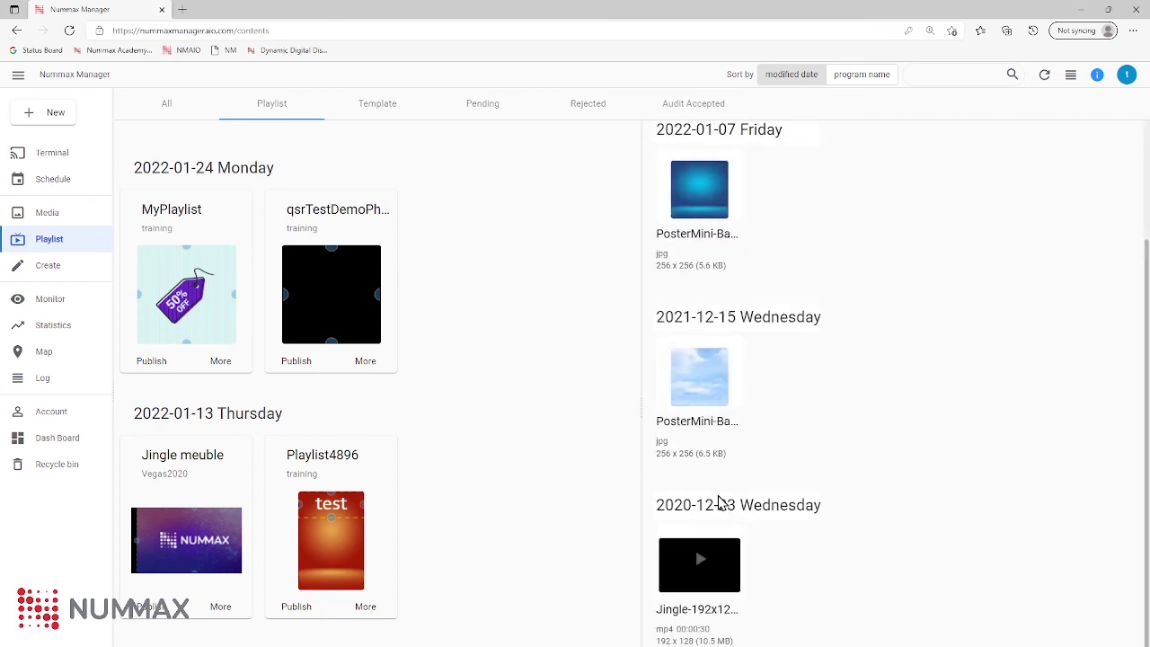
scroll(718, 506, "up", 3)
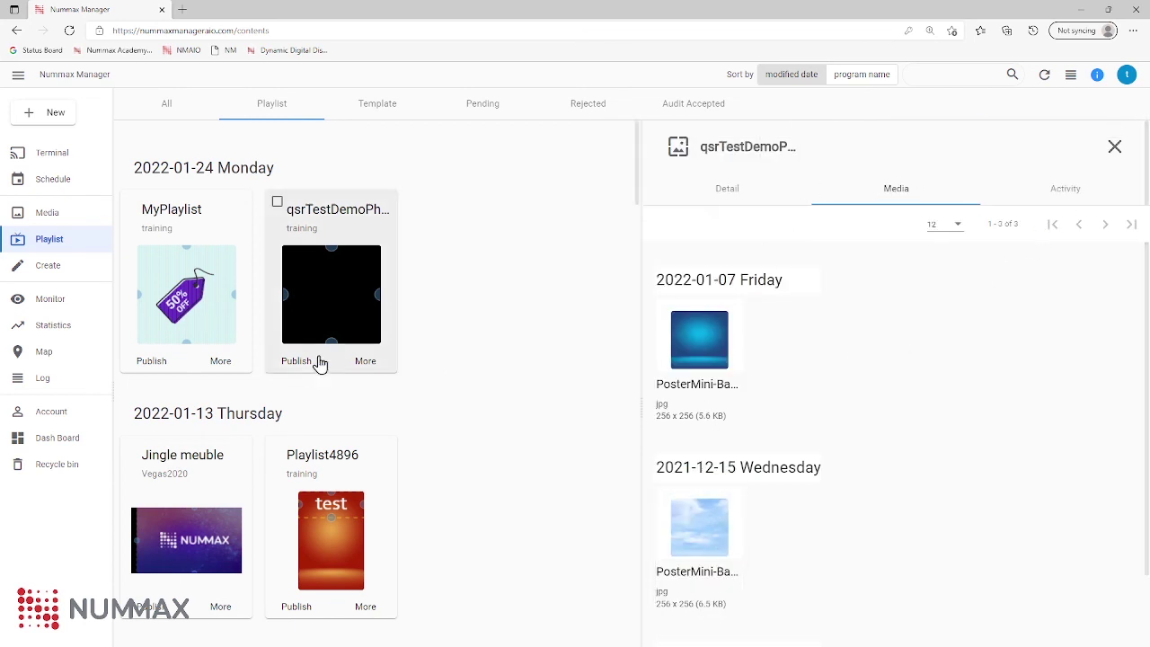
left_click(1107, 196)
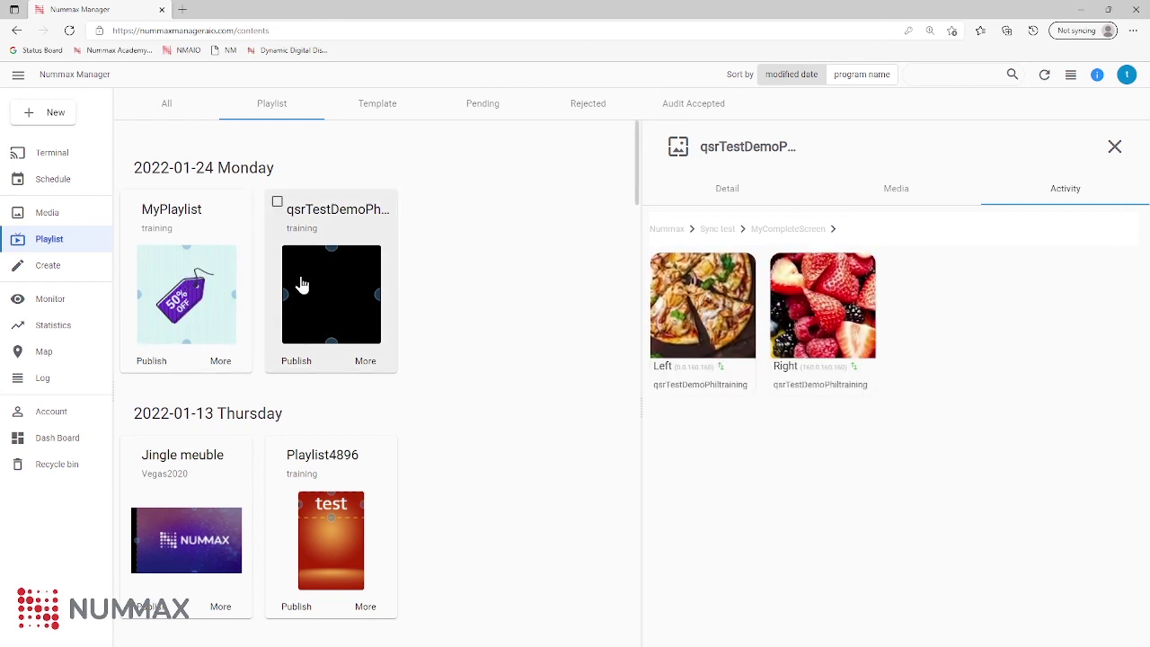
Open MyPlaylist for editing and show its media as a detailed list
double_click(221, 230)
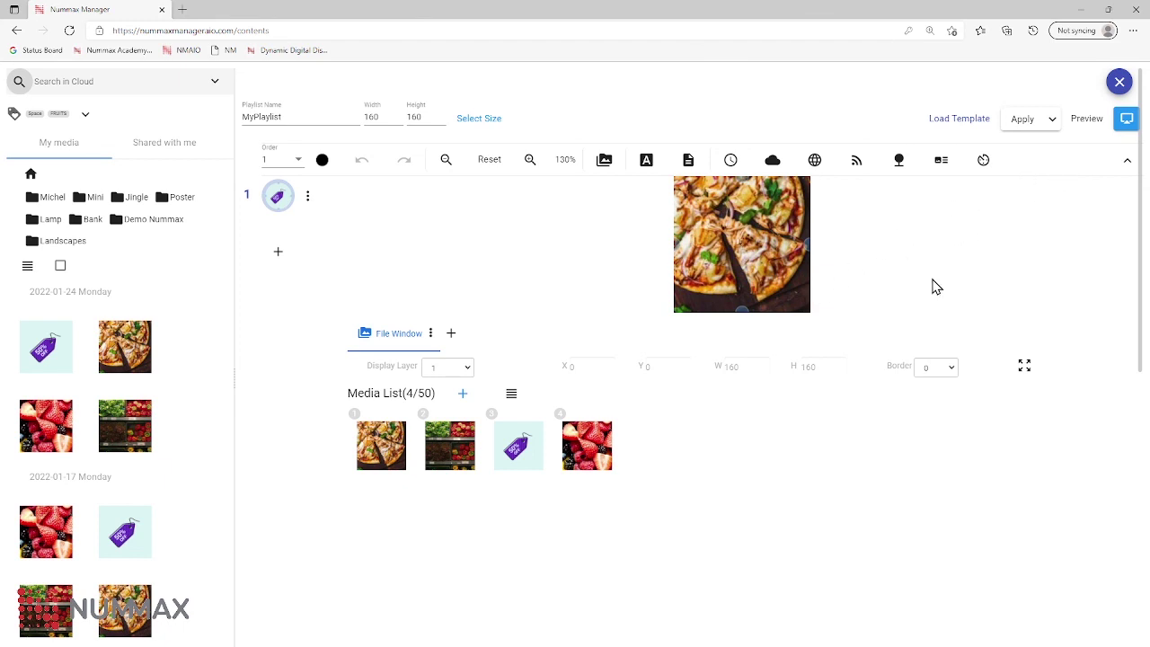
left_click(509, 397)
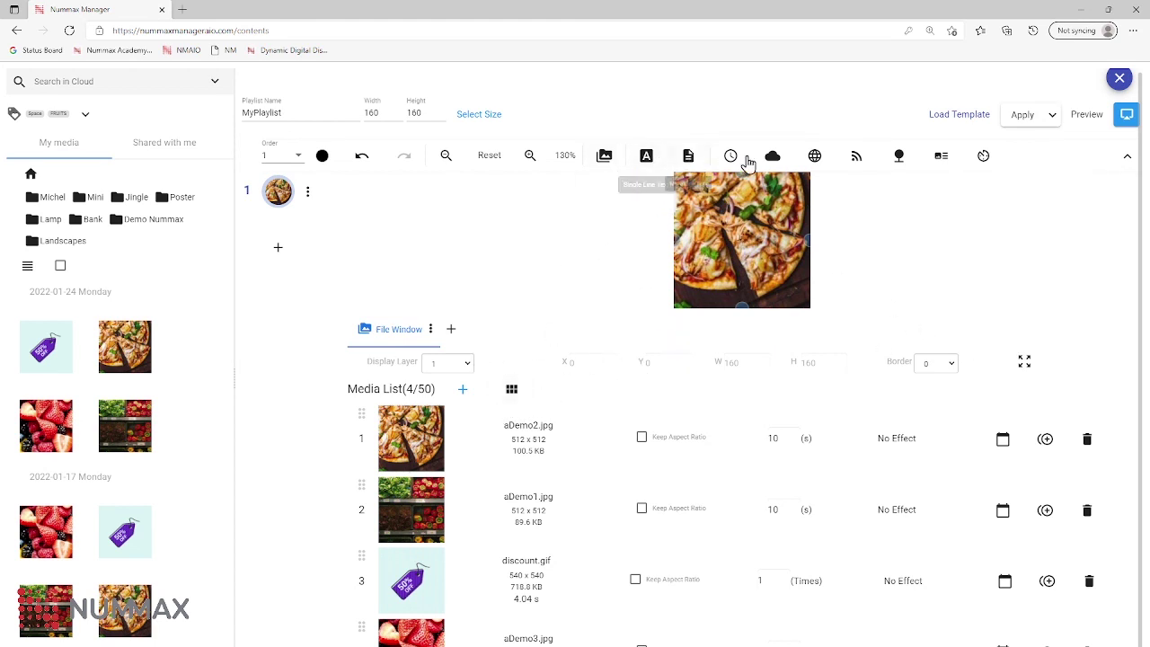
Add a second file window with aDemo2.jpg and resize it to about 98 × 86 in the canvas's lower-left corner
left_click(604, 158)
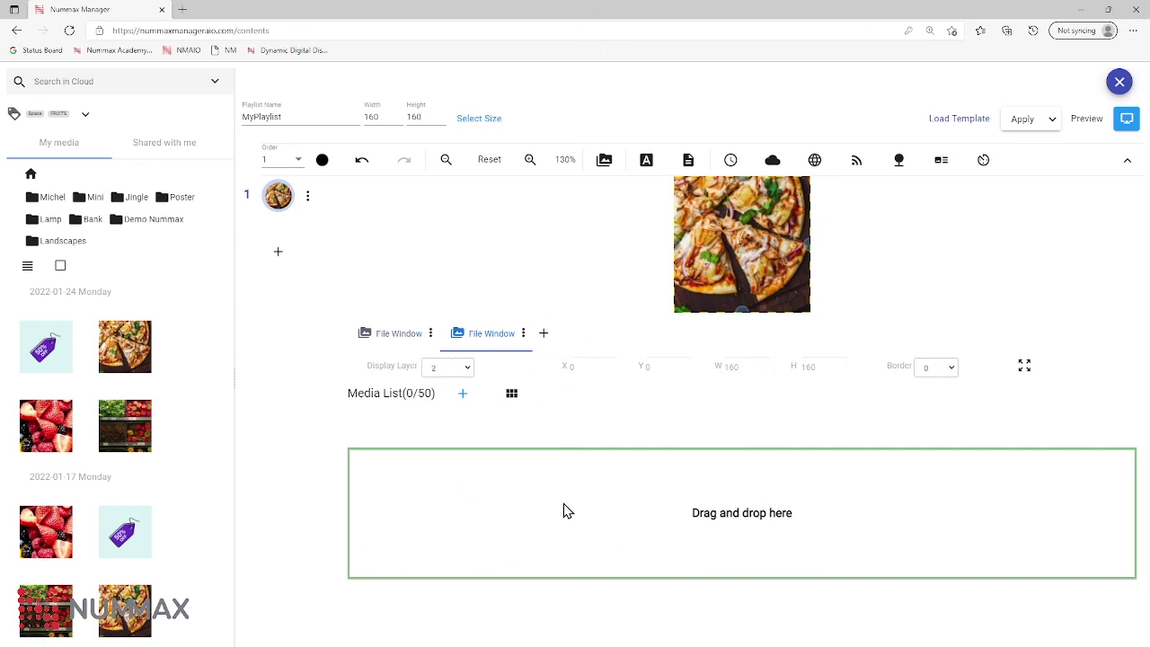
left_click_drag(128, 351, 607, 527)
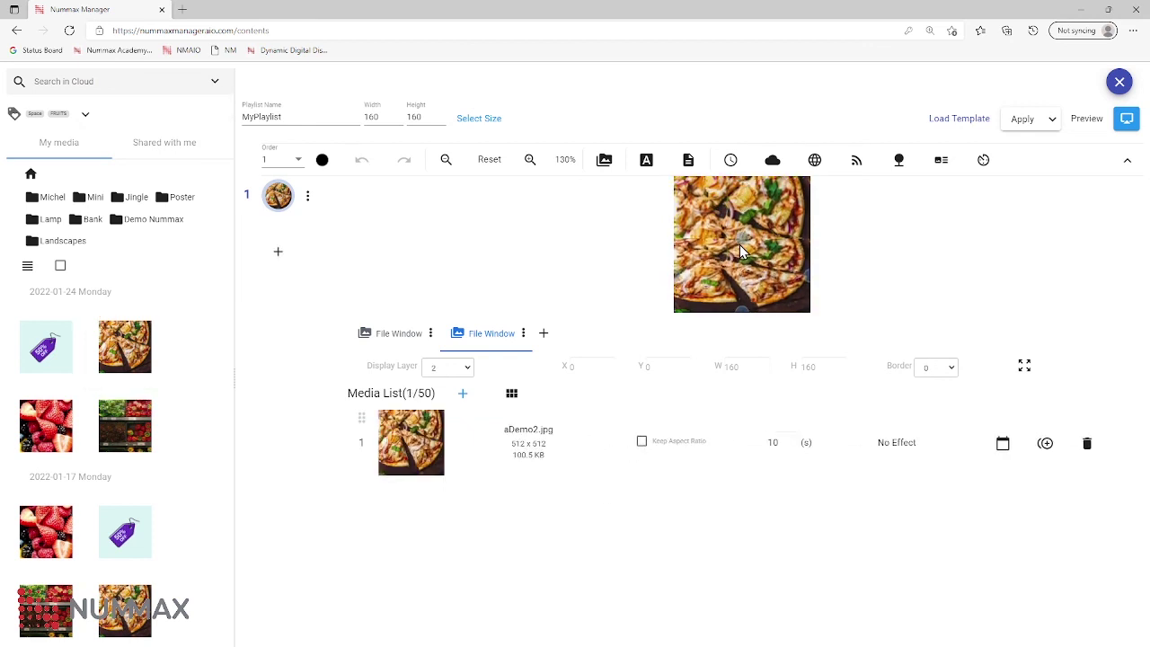
left_click_drag(739, 245, 784, 285)
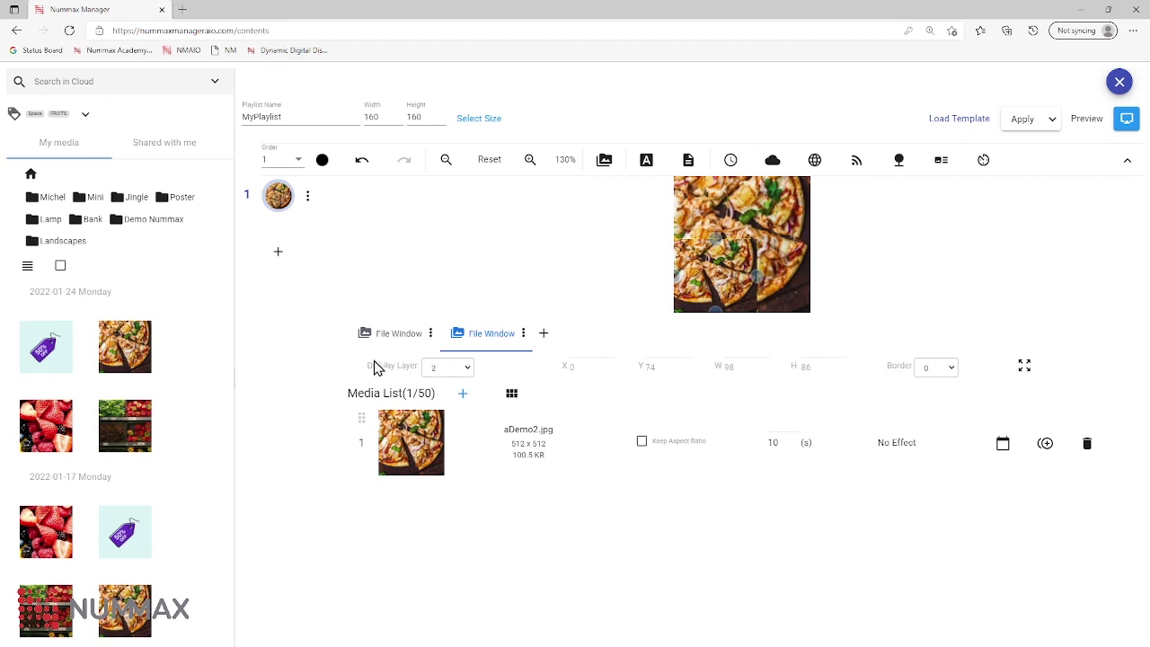
Preview aDemo1.jpg and aDemo3.jpg from the first file window behind the small pizza window
left_click(388, 335)
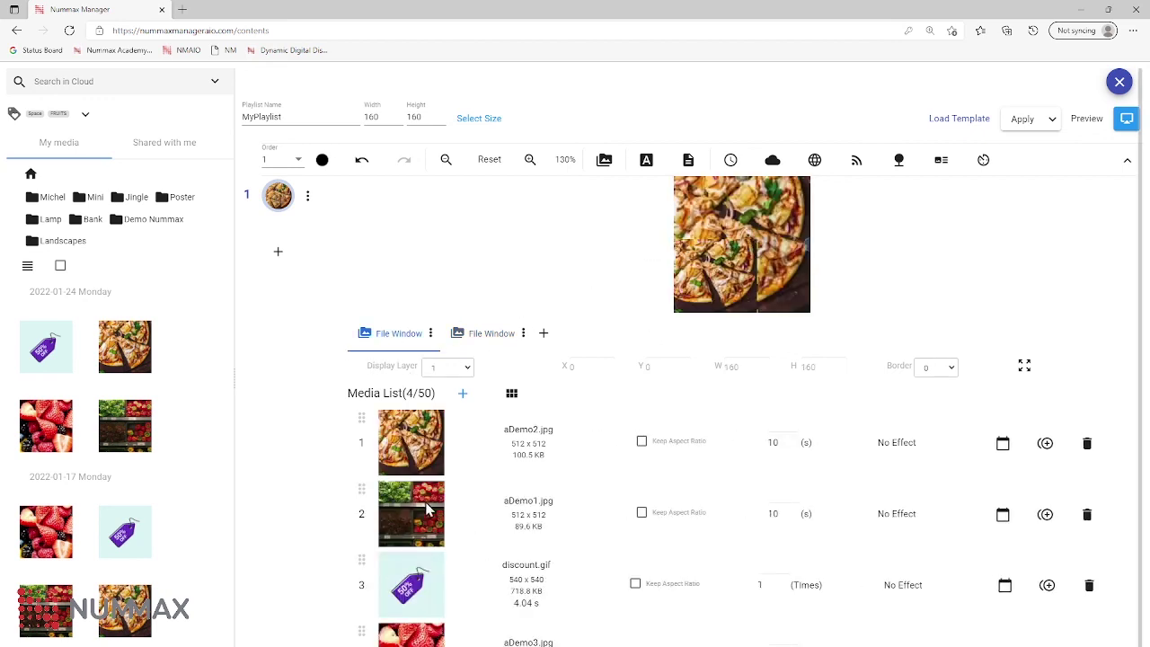
left_click(415, 528)
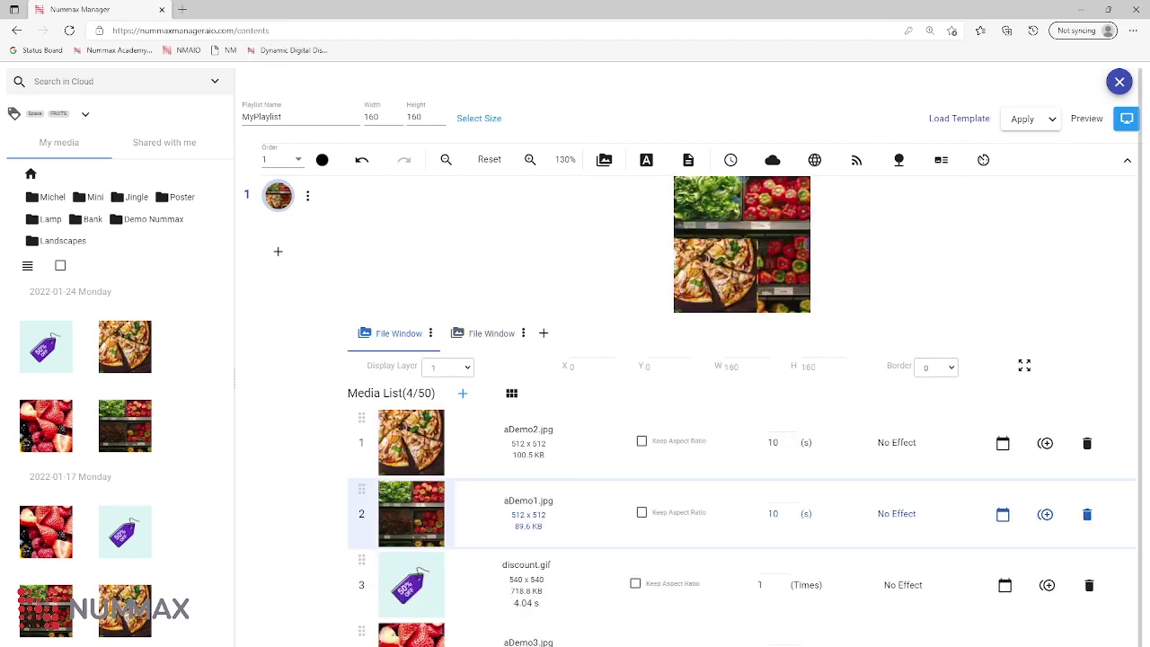
left_click(411, 634)
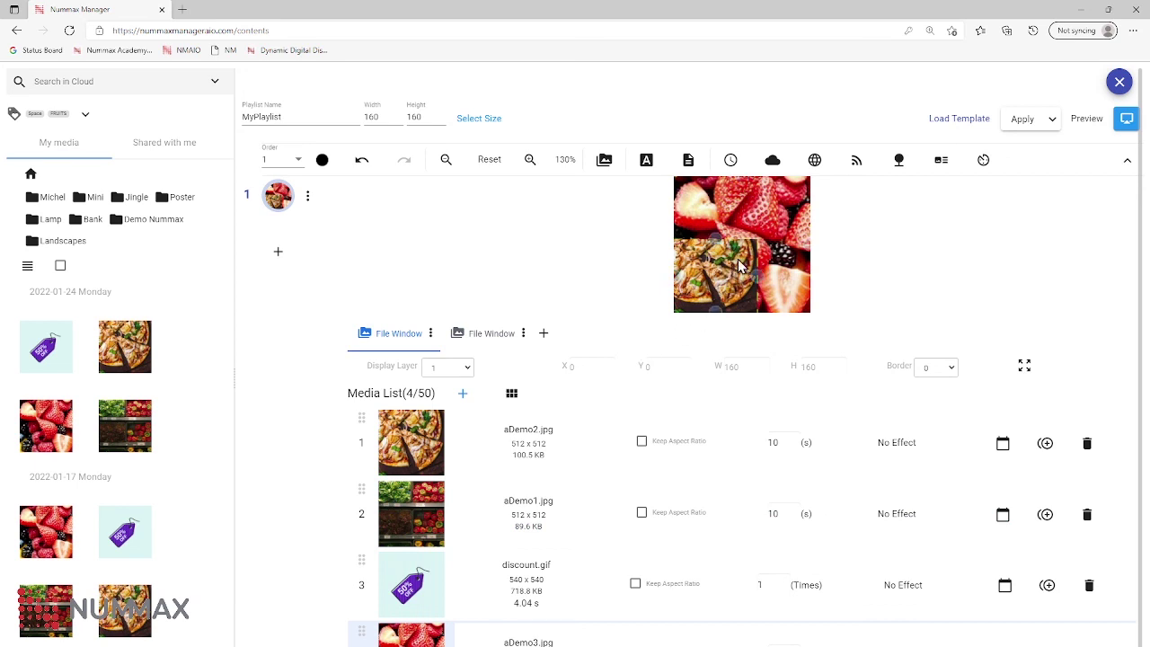
Move the pizza file window, shrink it to about 81 × 43 near the canvas's lower-left corner, and delete it
left_click_drag(725, 272, 739, 264)
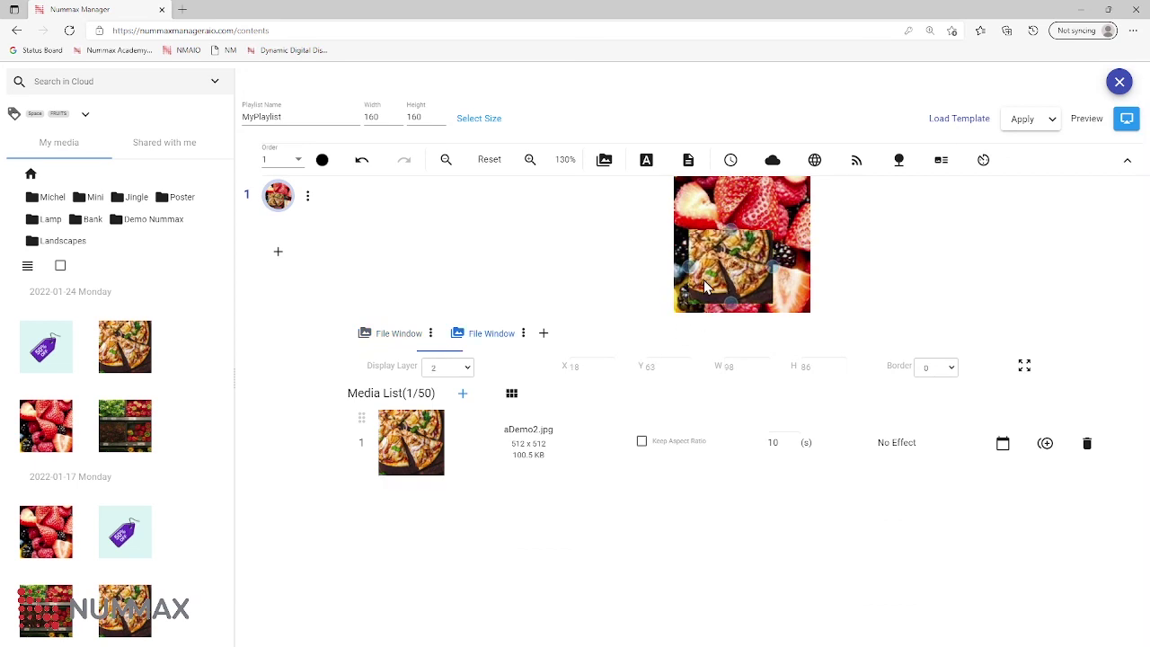
left_click(474, 335)
left_click_drag(768, 271, 727, 286)
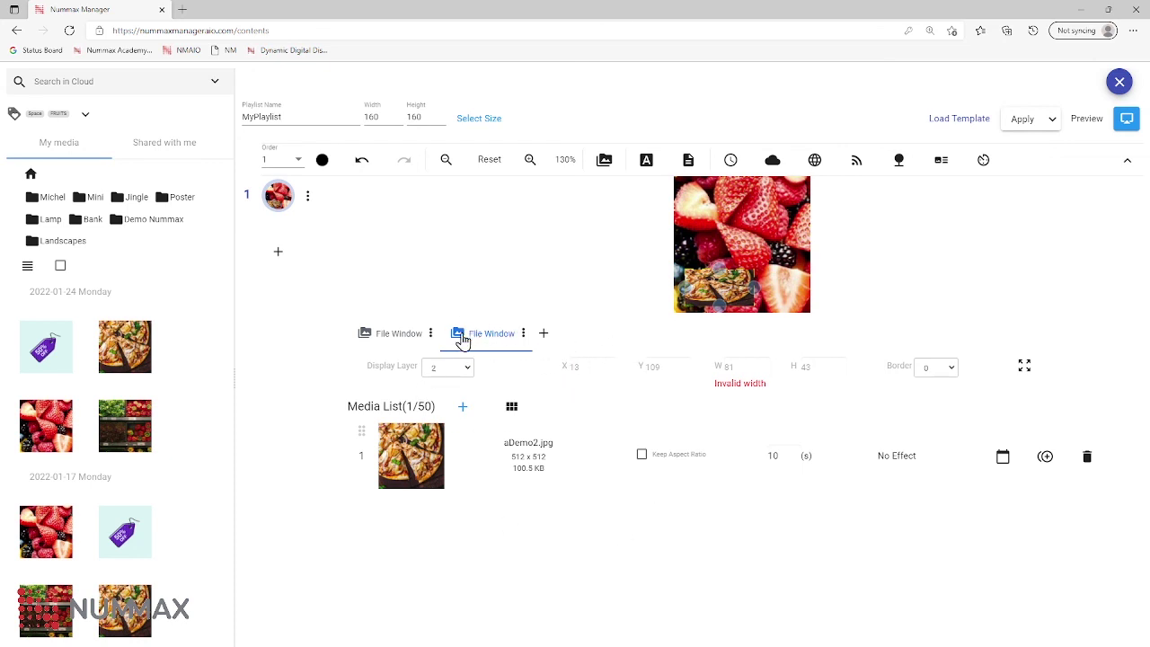
left_click(524, 334)
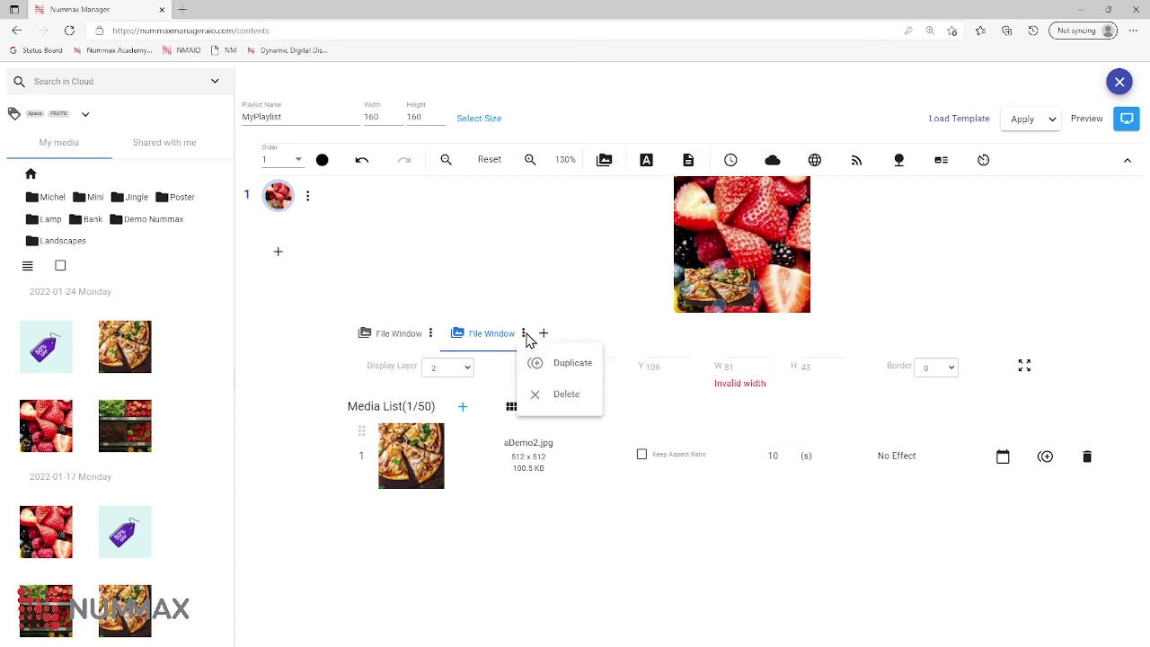
left_click(564, 402)
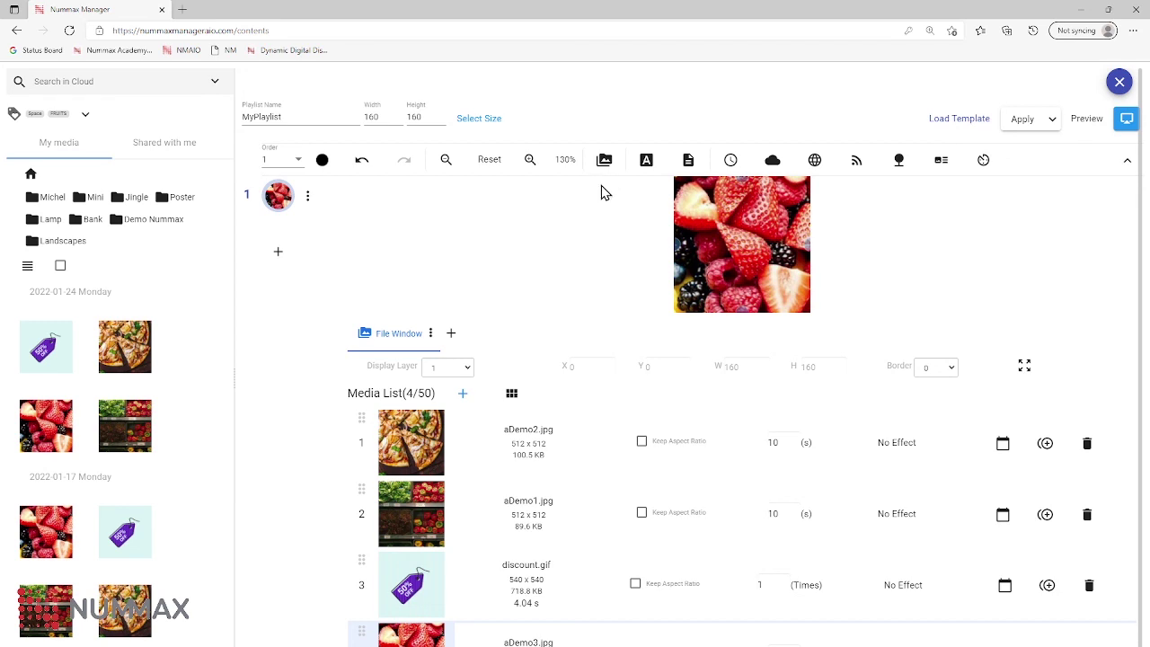
Add a single-line text reading "Title" over the media in MyPlaylist and open its font settings
left_click(649, 162)
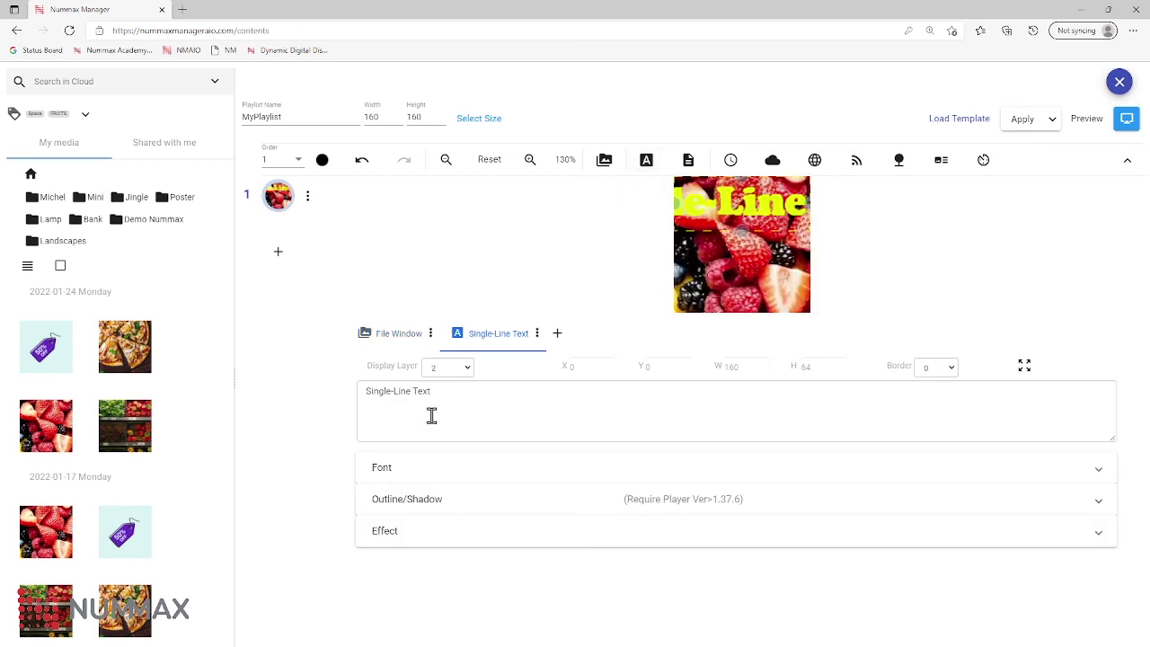
left_click_drag(444, 392, 356, 398)
type("Title")
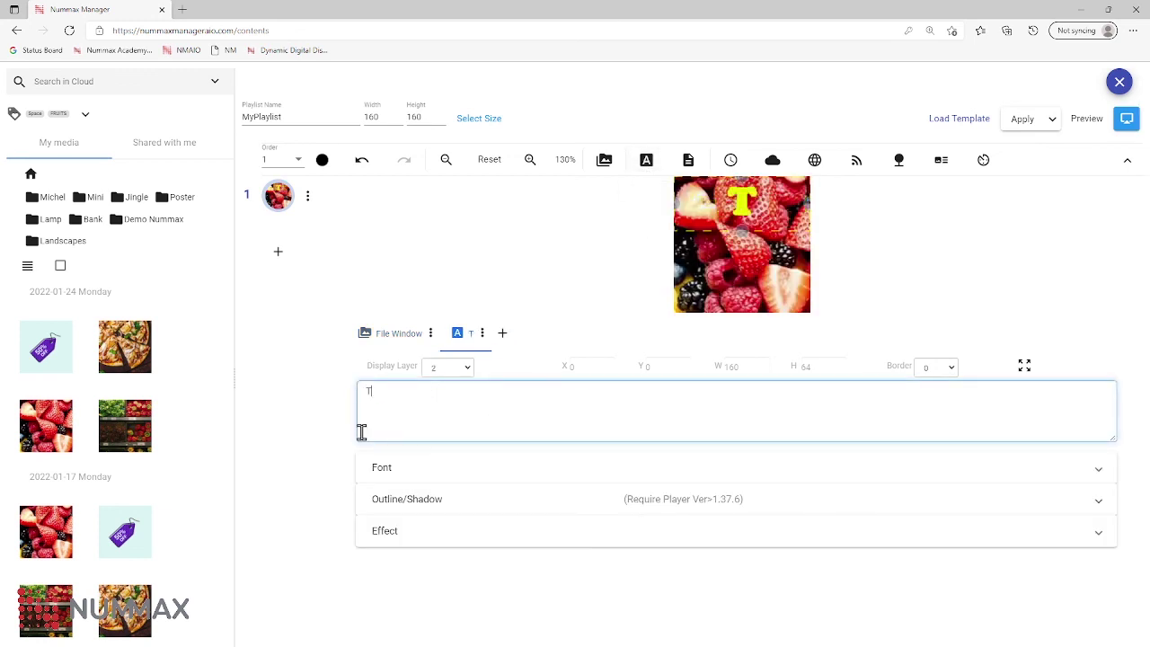
left_click(416, 478)
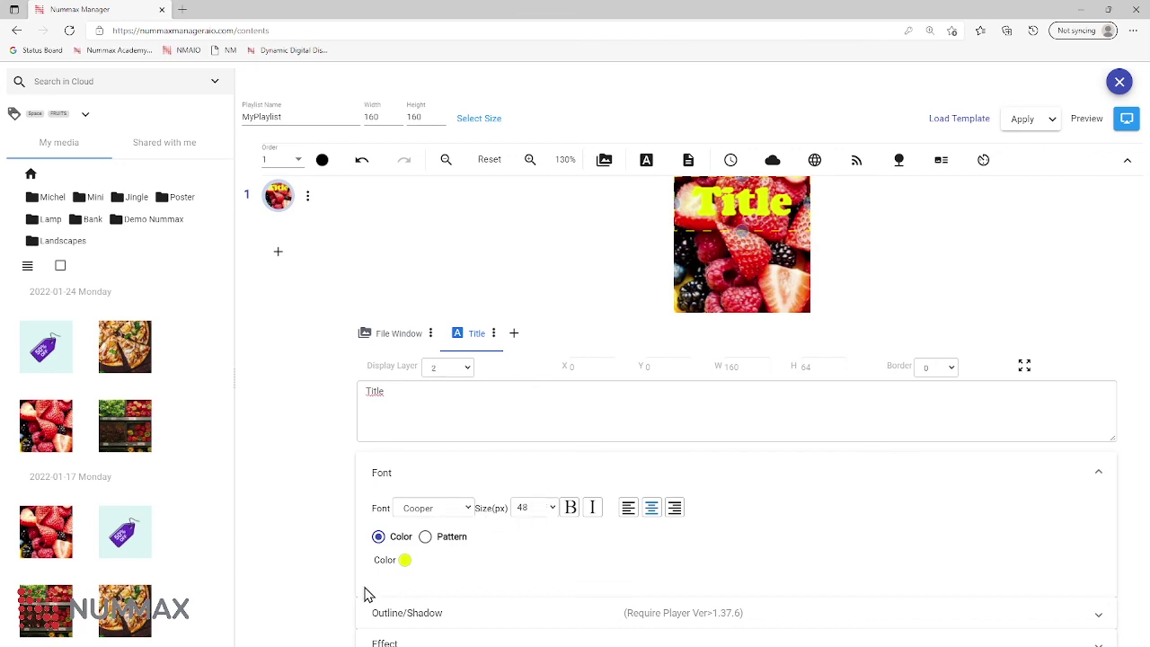
Set the "Title" text's font color to off-white with RGB 252, 252, 250
left_click(405, 559)
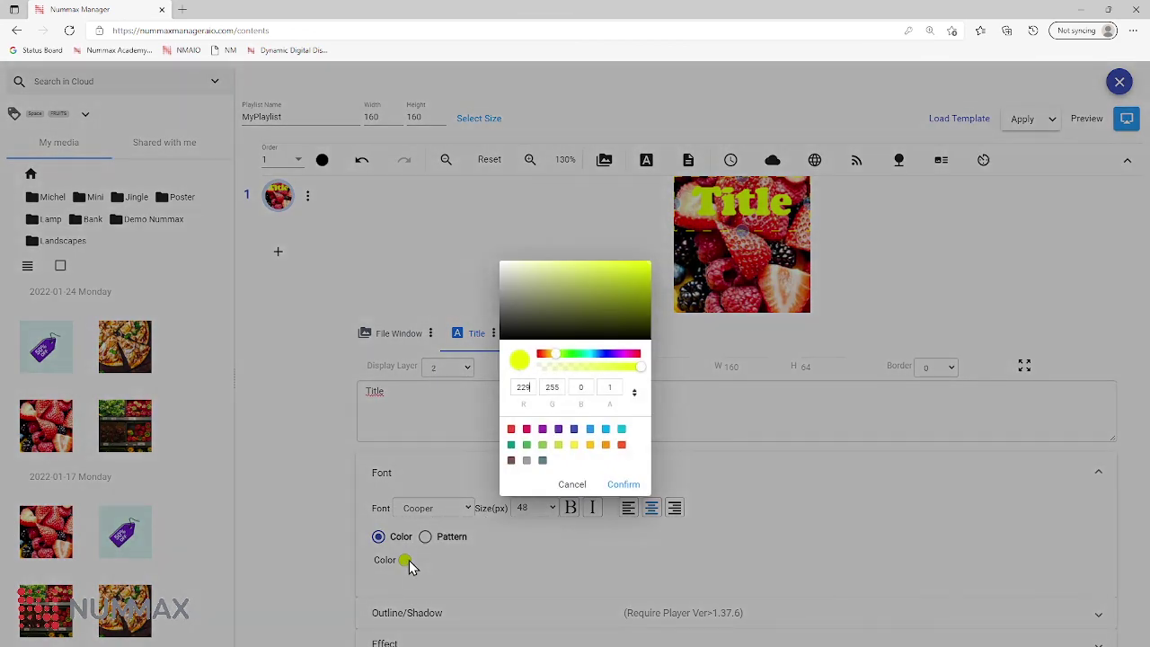
left_click_drag(556, 306, 506, 269)
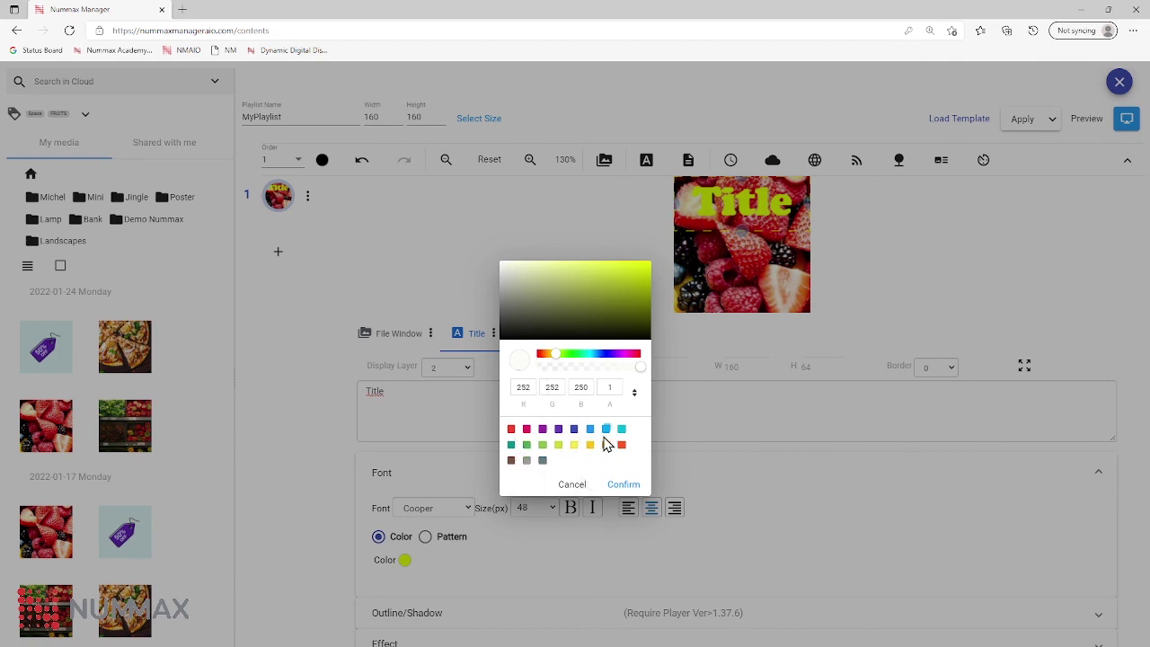
left_click(625, 485)
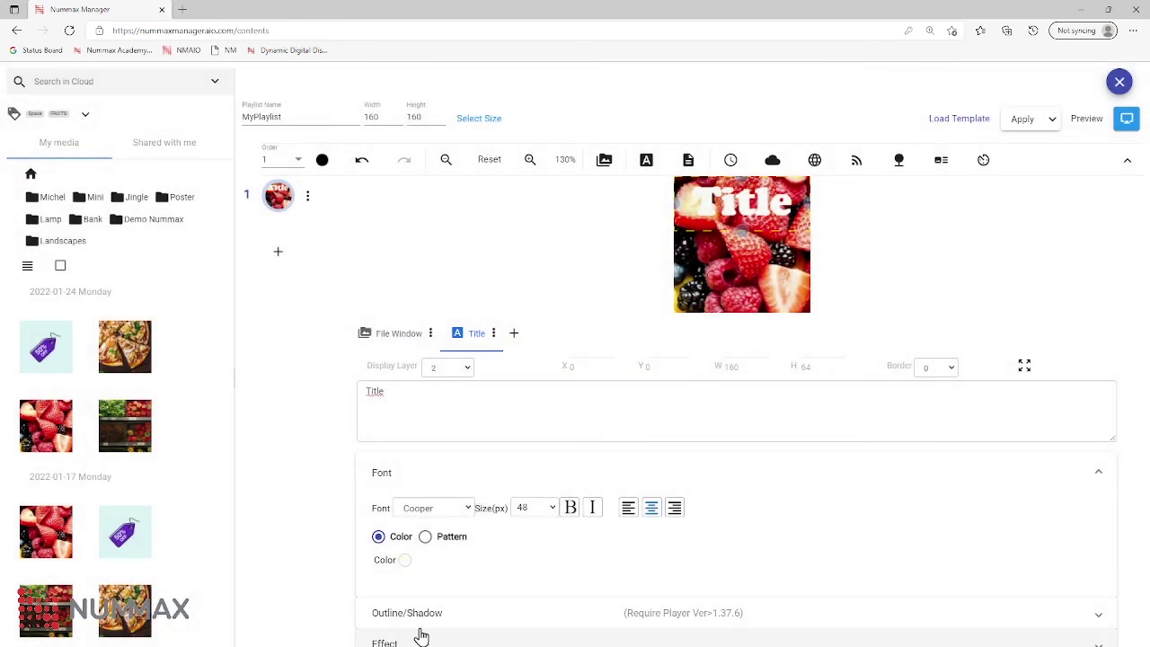
left_click(548, 474)
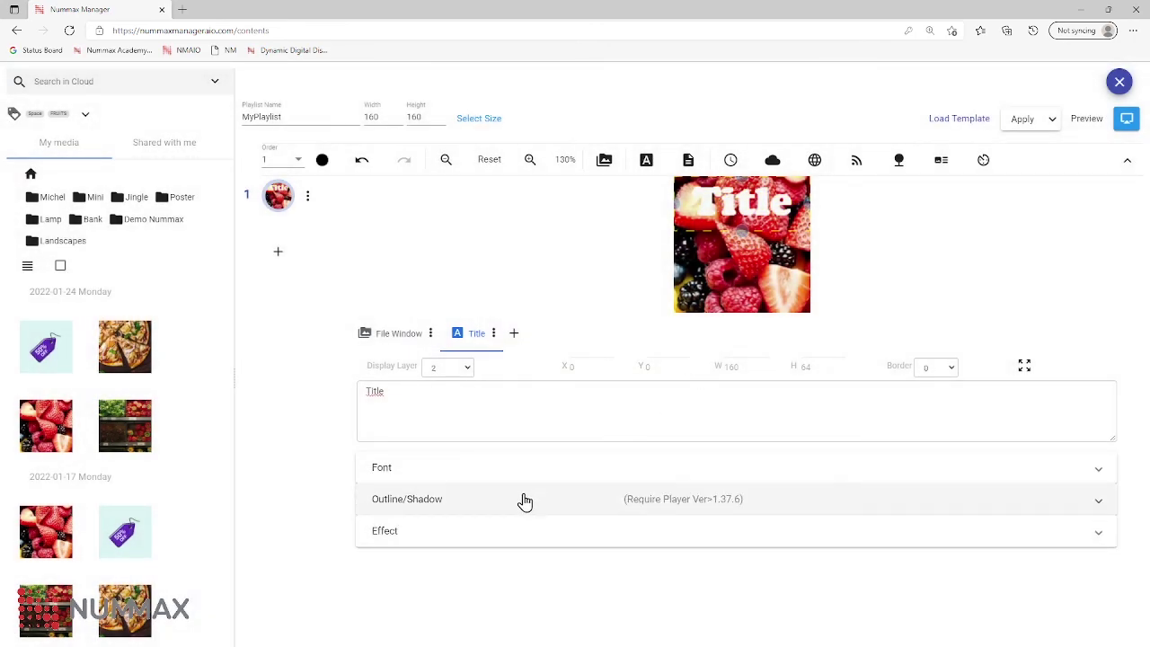
Enable Outline1 on the "Title" text with a black color (0, 0, 0) and a width of 5
left_click(524, 502)
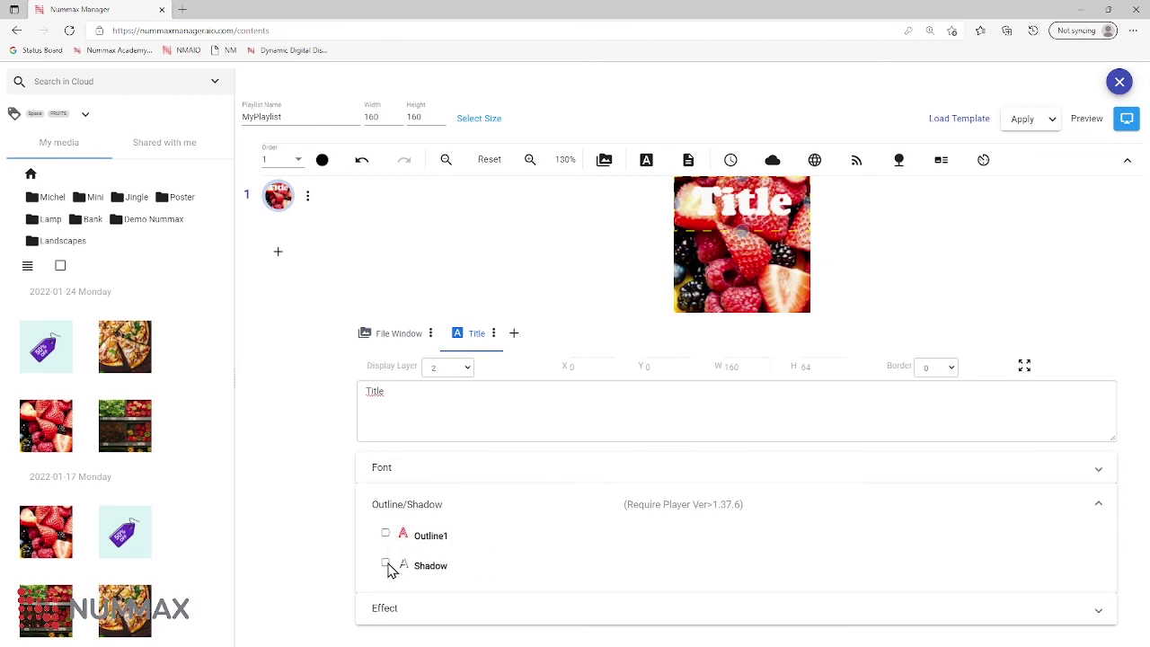
left_click(386, 535)
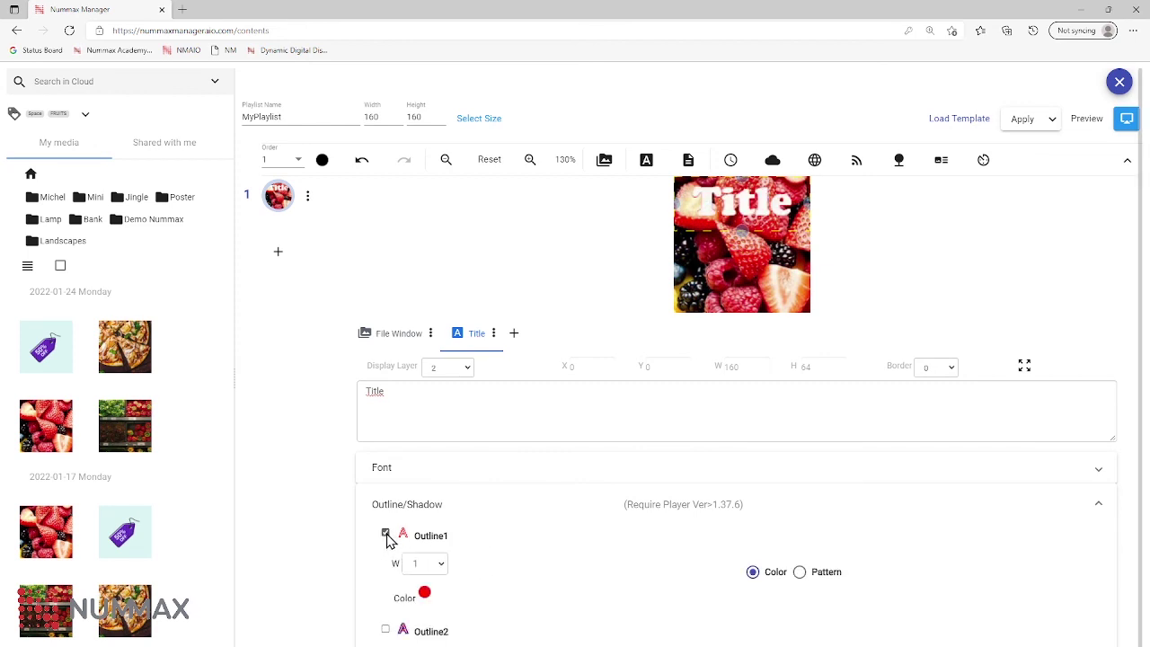
left_click(440, 566)
left_click(424, 605)
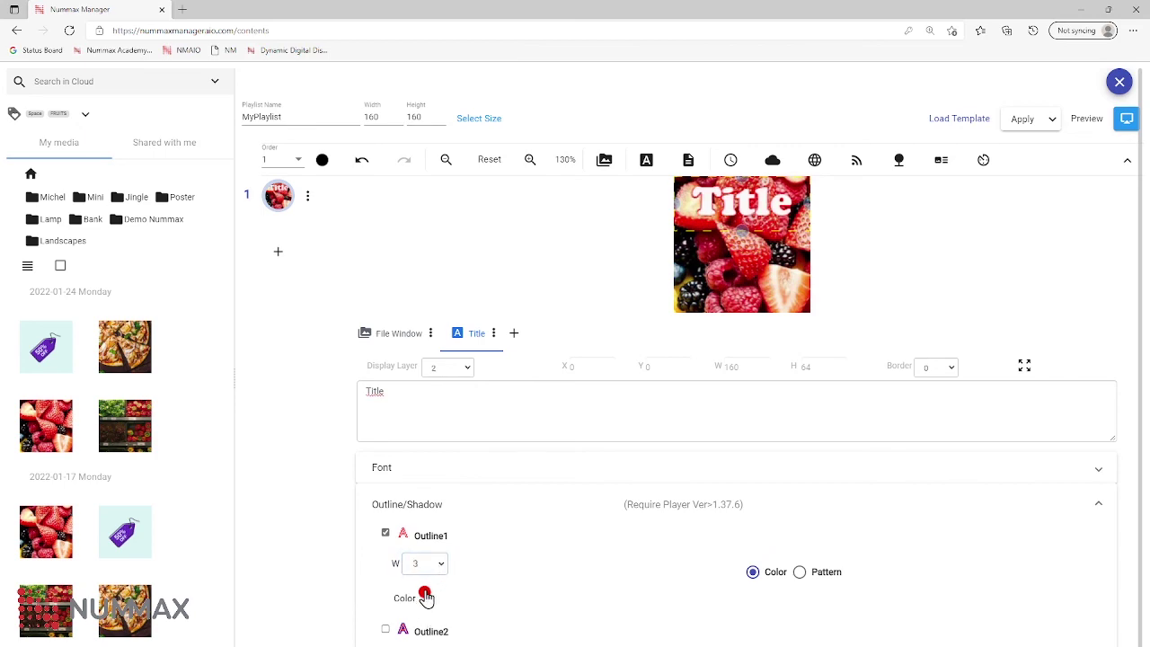
left_click(424, 593)
left_click_drag(564, 320, 501, 351)
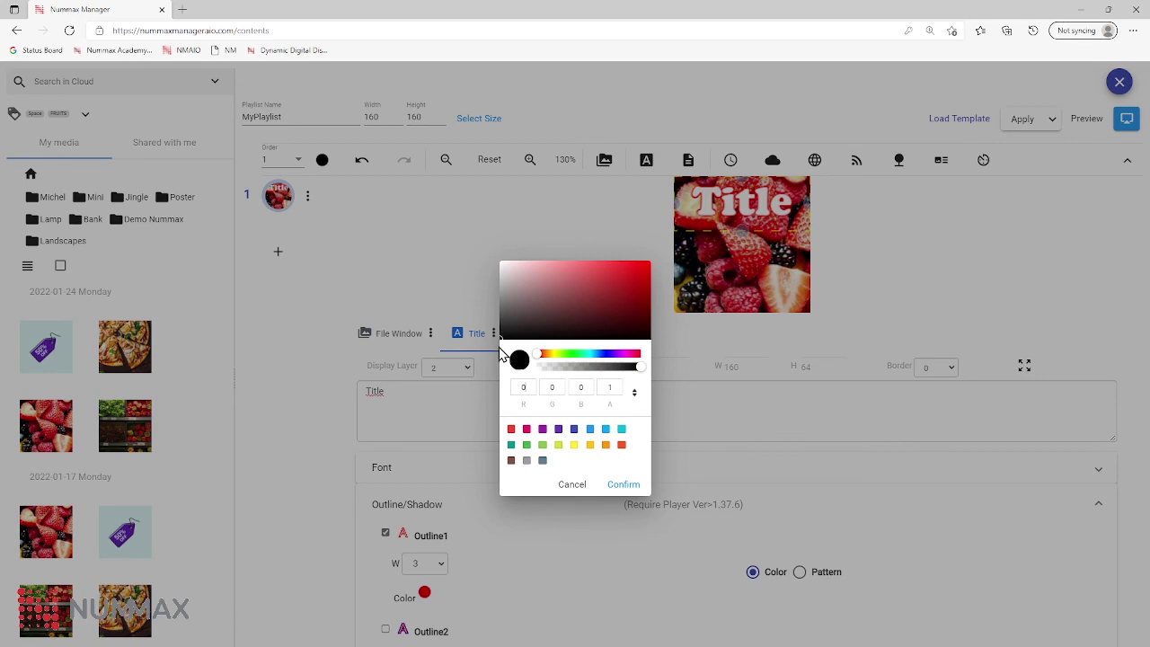
left_click(622, 485)
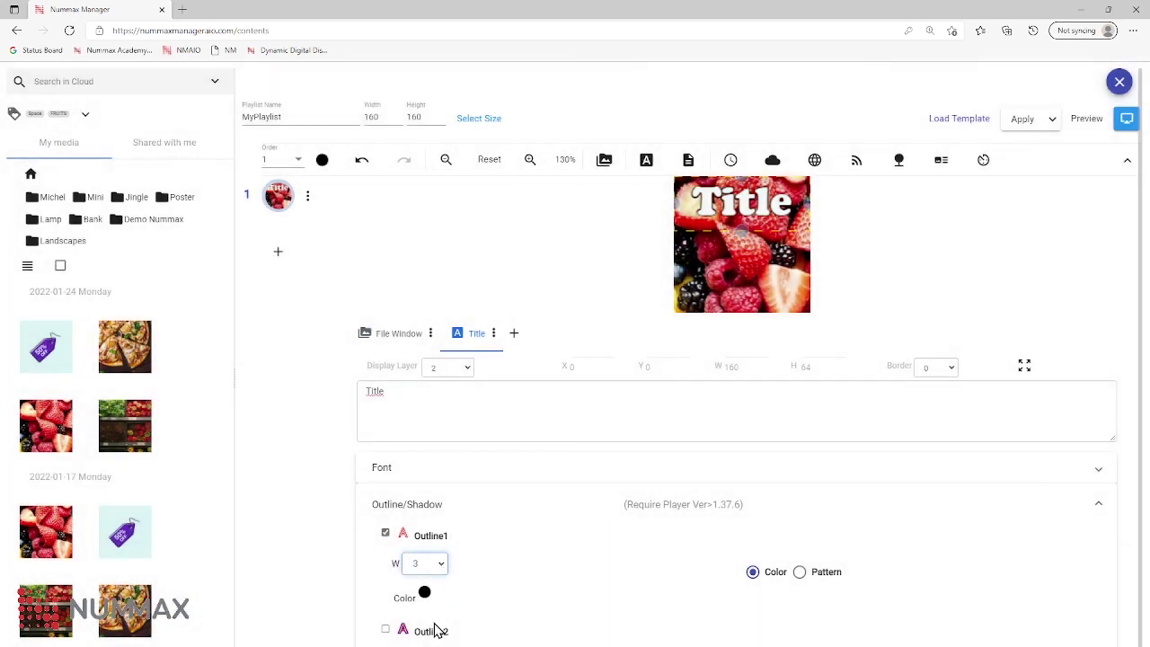
key("Down")
key("Down")
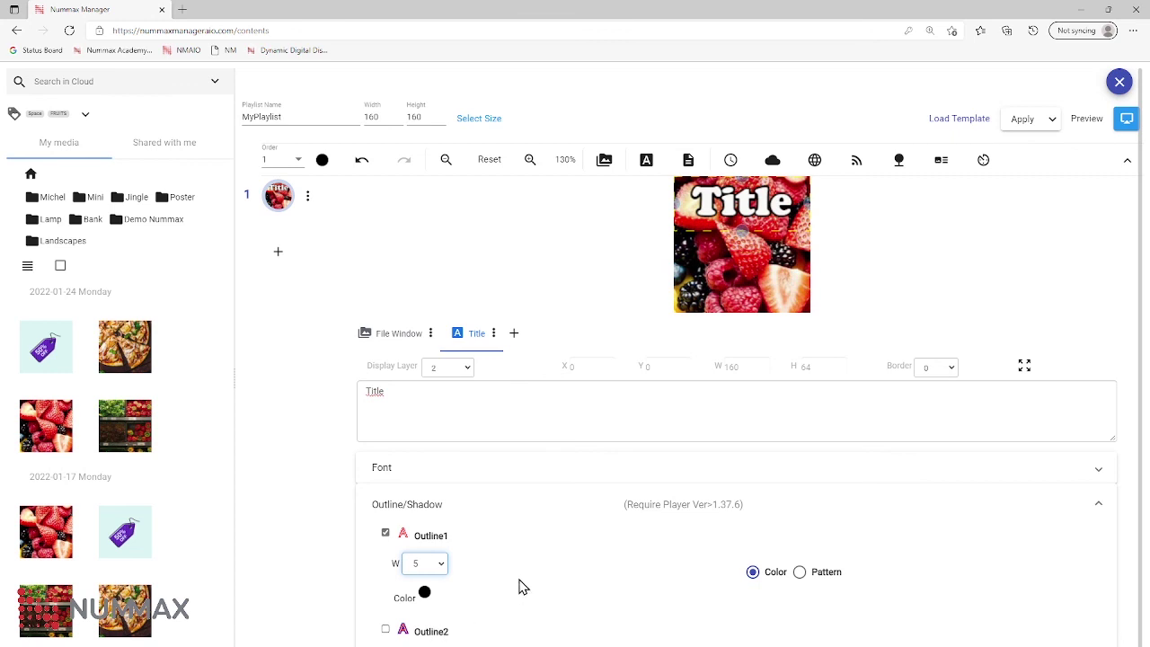
left_click(517, 505)
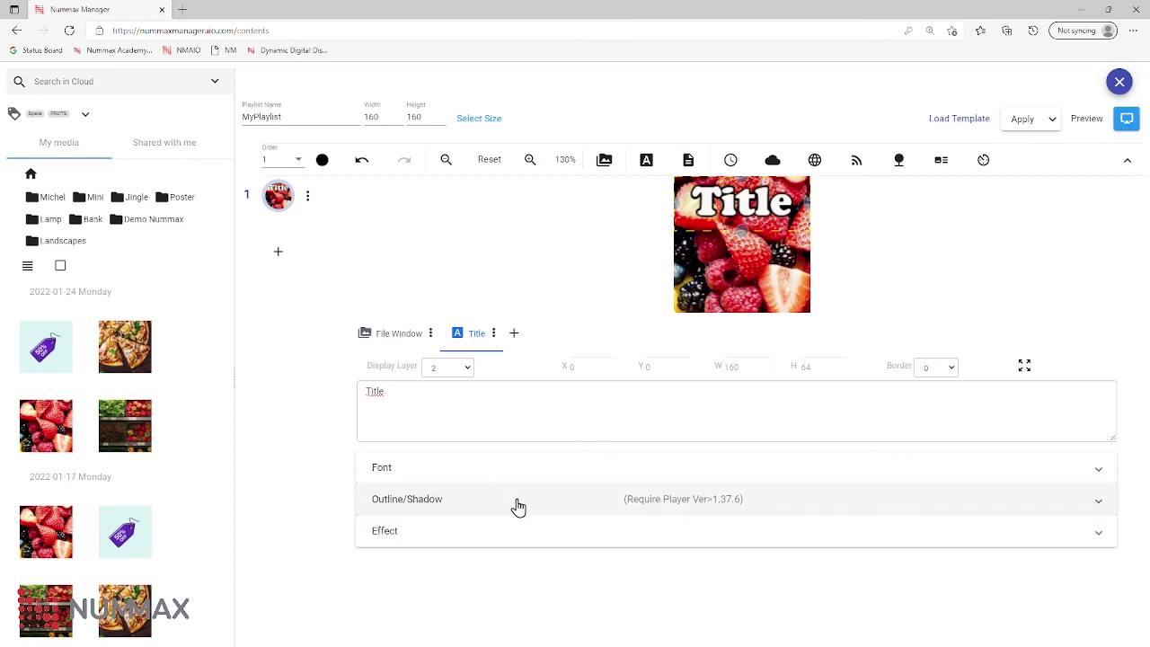
Extend the title text to "Title and much more texte" and set its effect to Auto Pages with a 2-second page duration
left_click(538, 542)
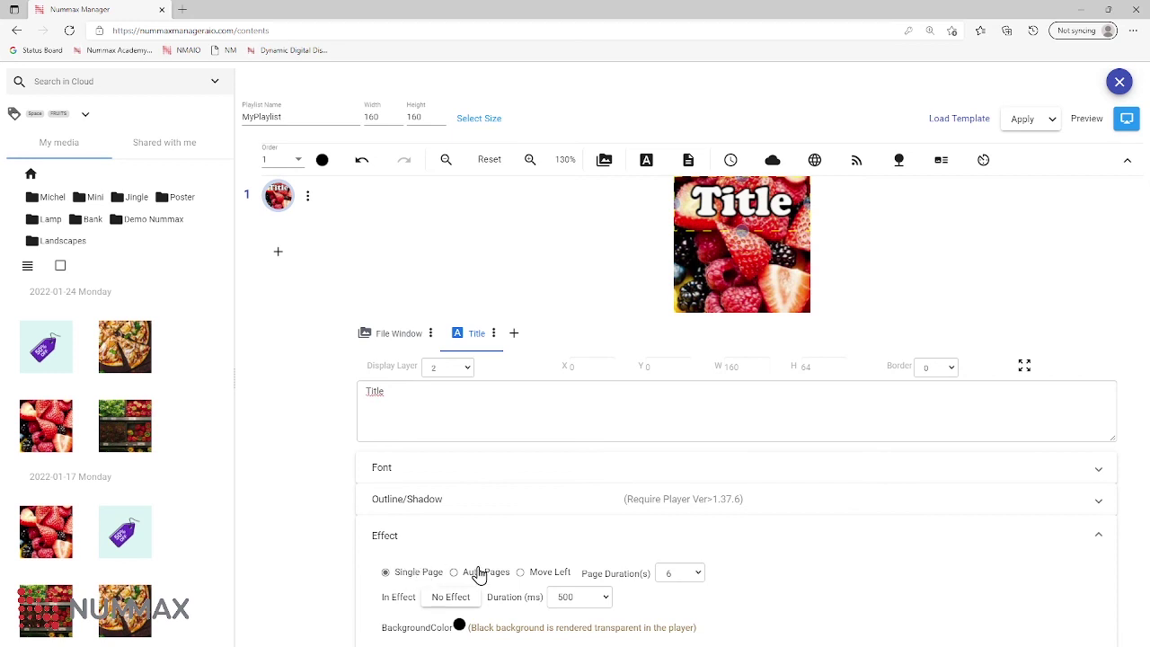
left_click(409, 388)
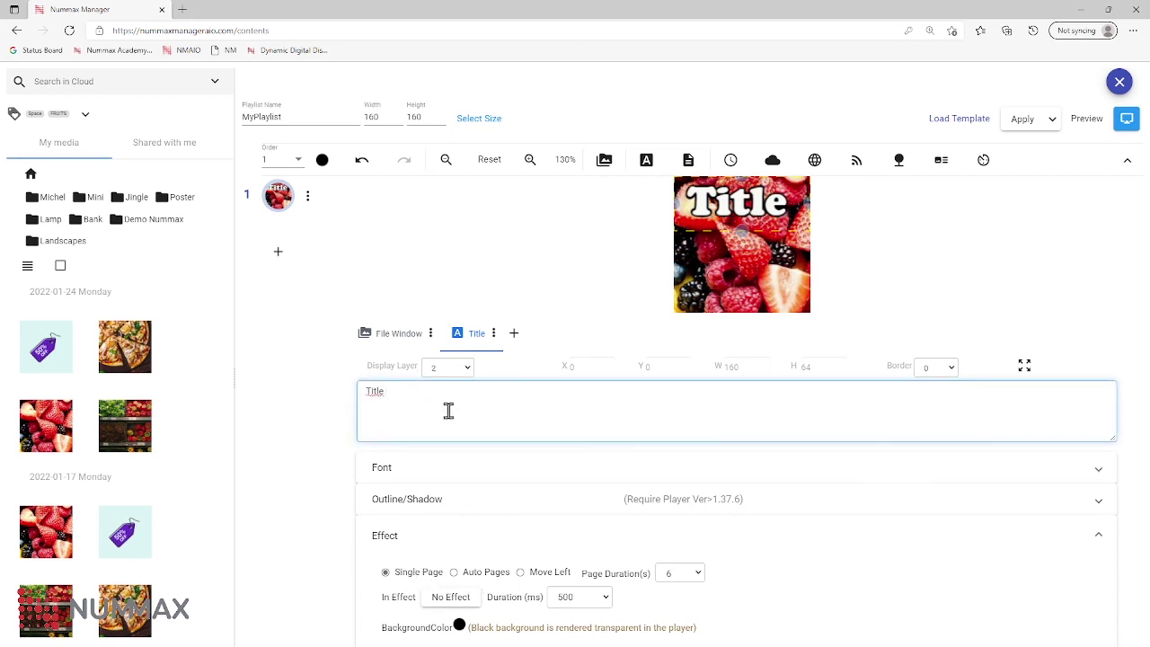
type("and mu")
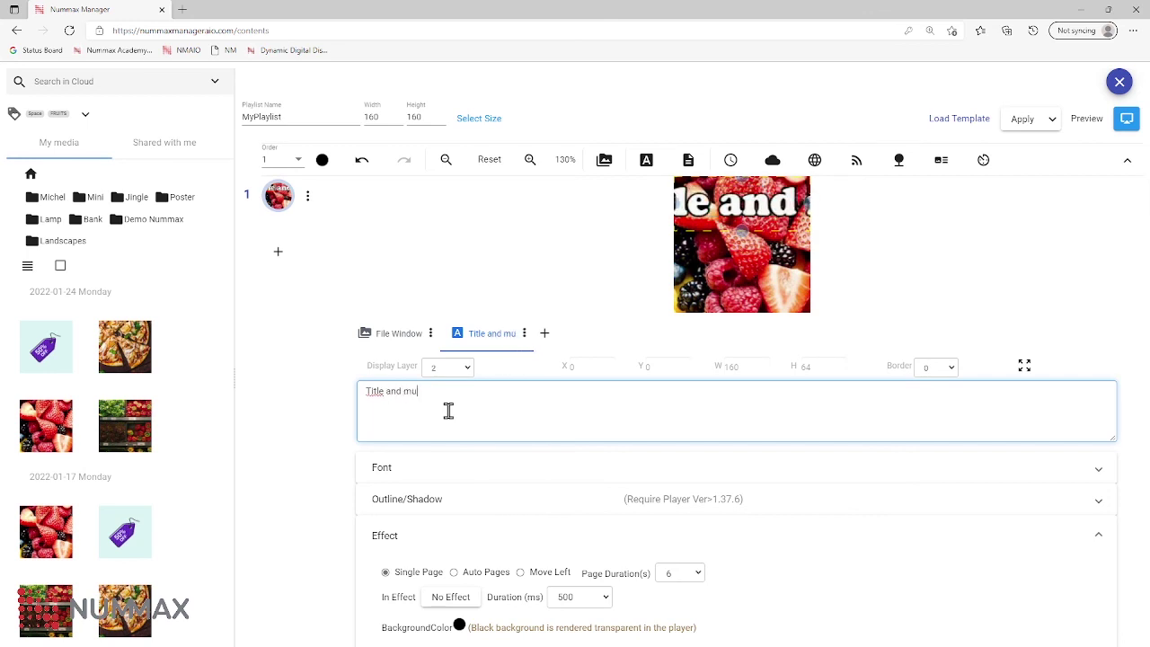
type("ch more texte")
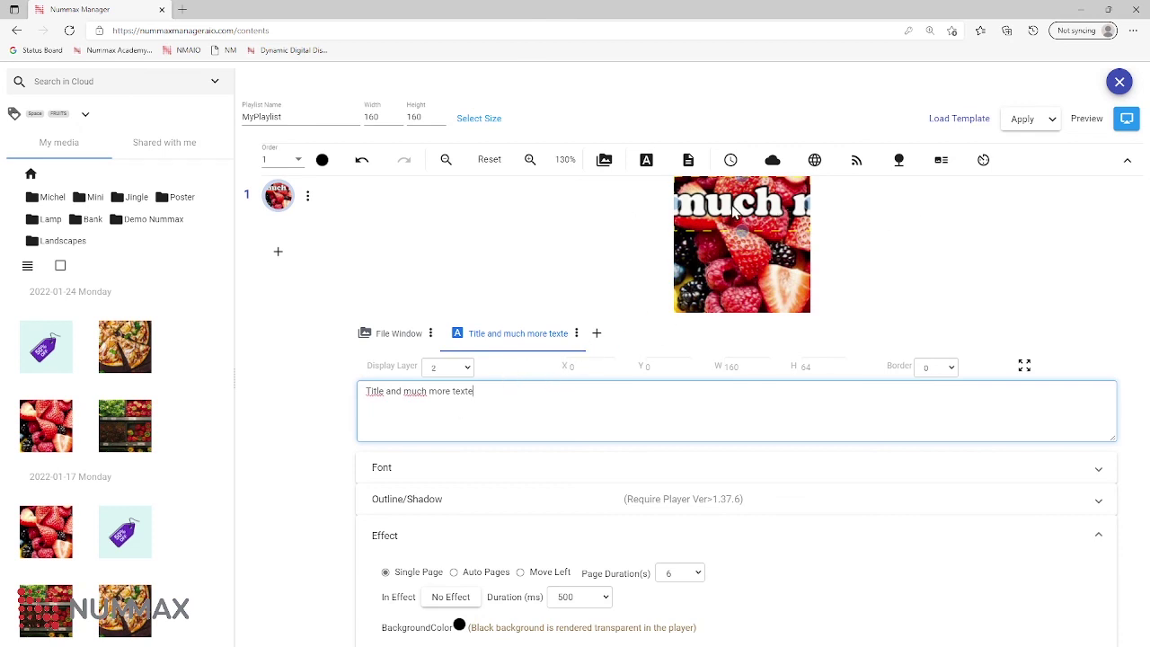
left_click(474, 575)
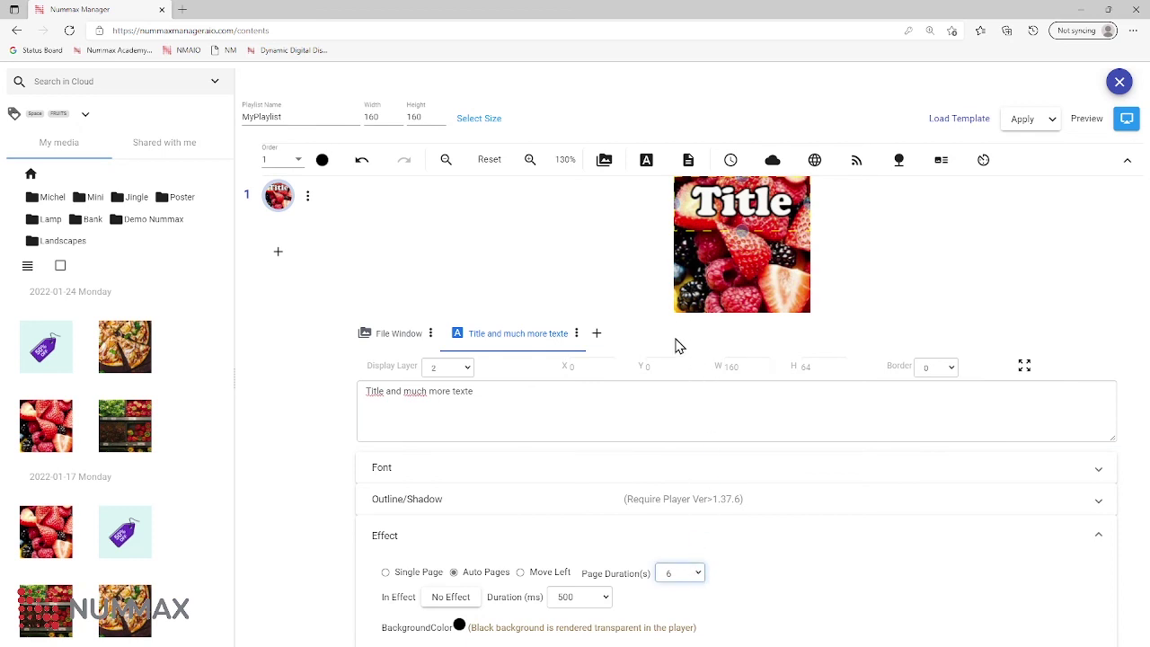
key("2")
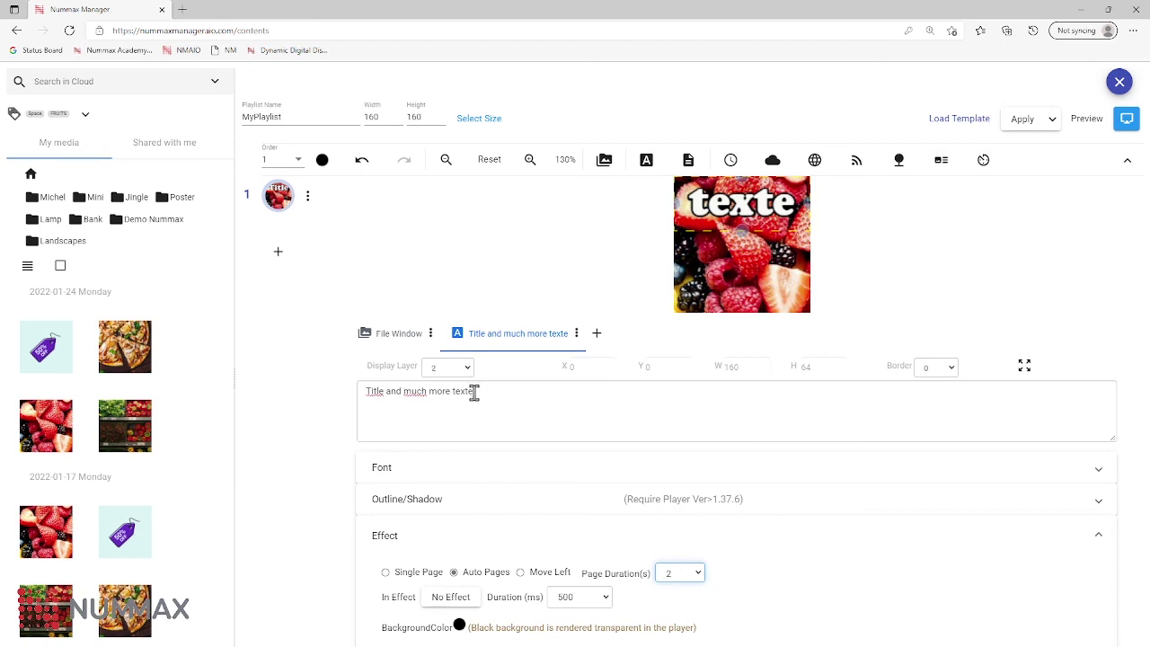
Switch the title's effect to Move Left with a scroll speed of 30 px/s and a play duration of 10 seconds
left_click(527, 573)
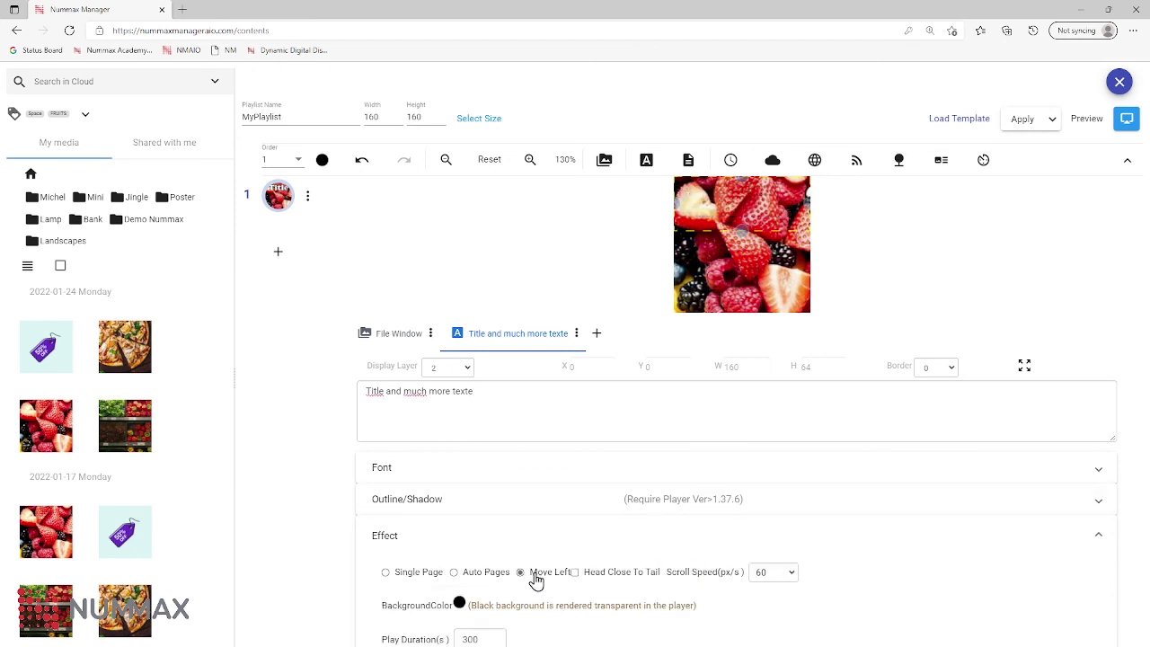
left_click(760, 572)
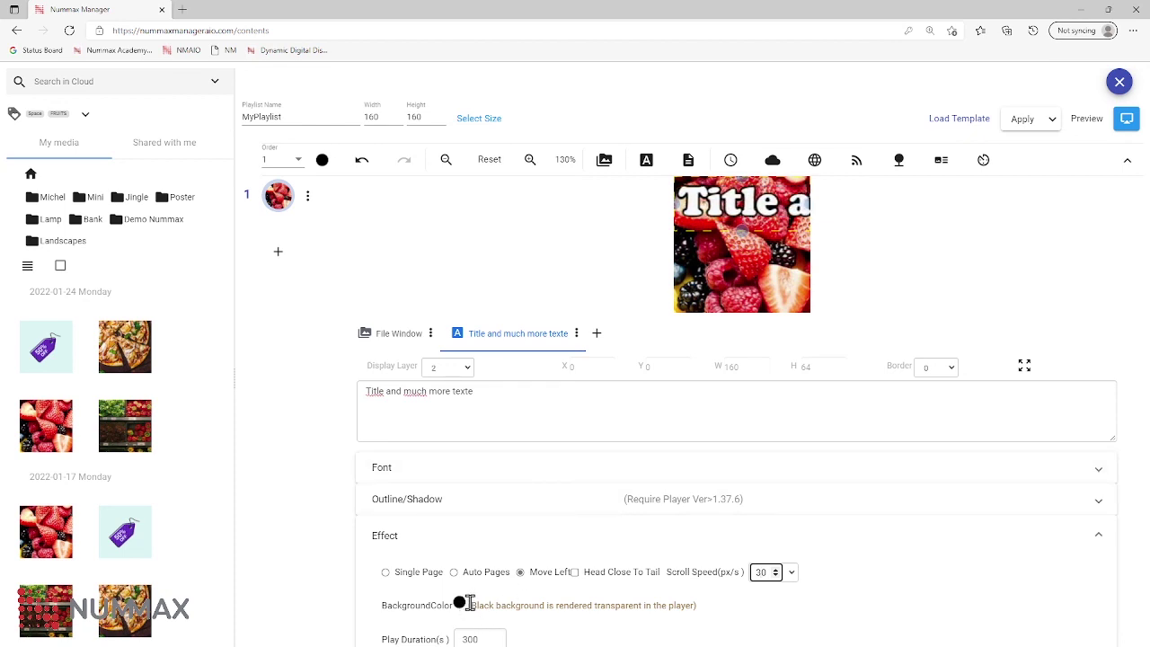
double_click(471, 640)
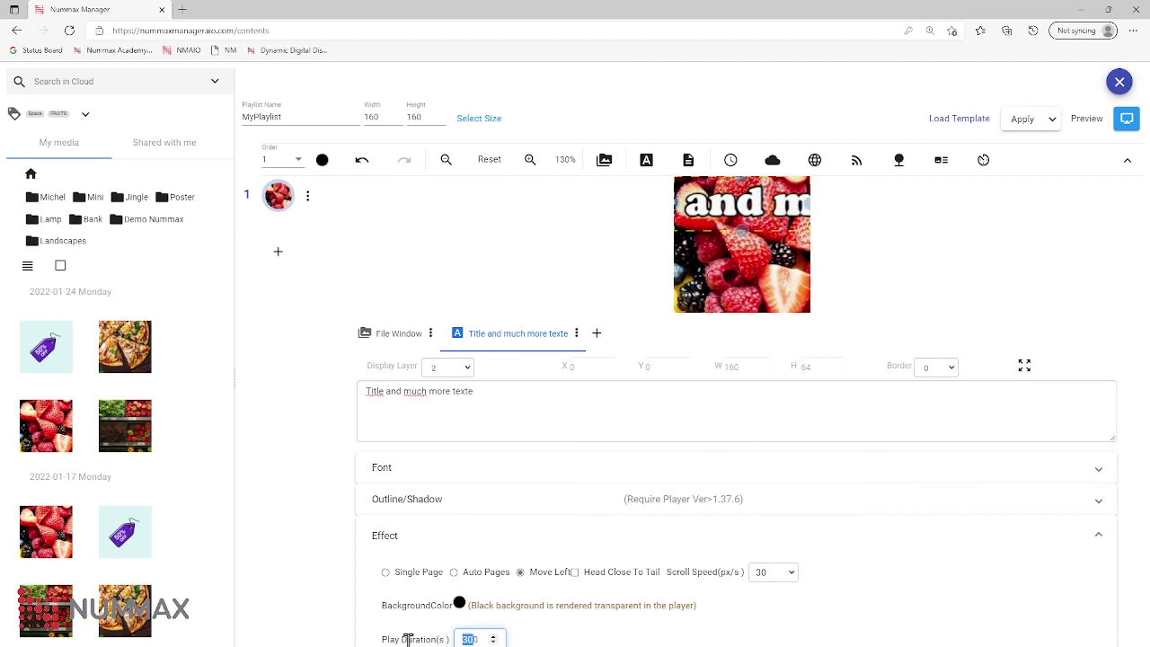
type("10")
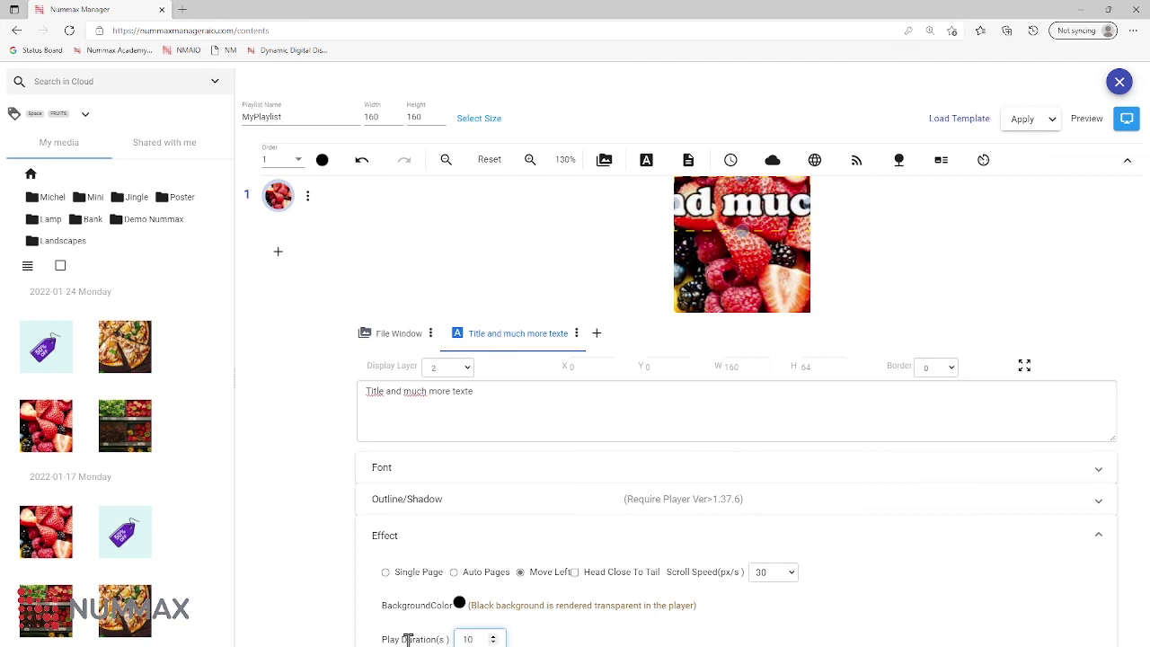
left_click(557, 532)
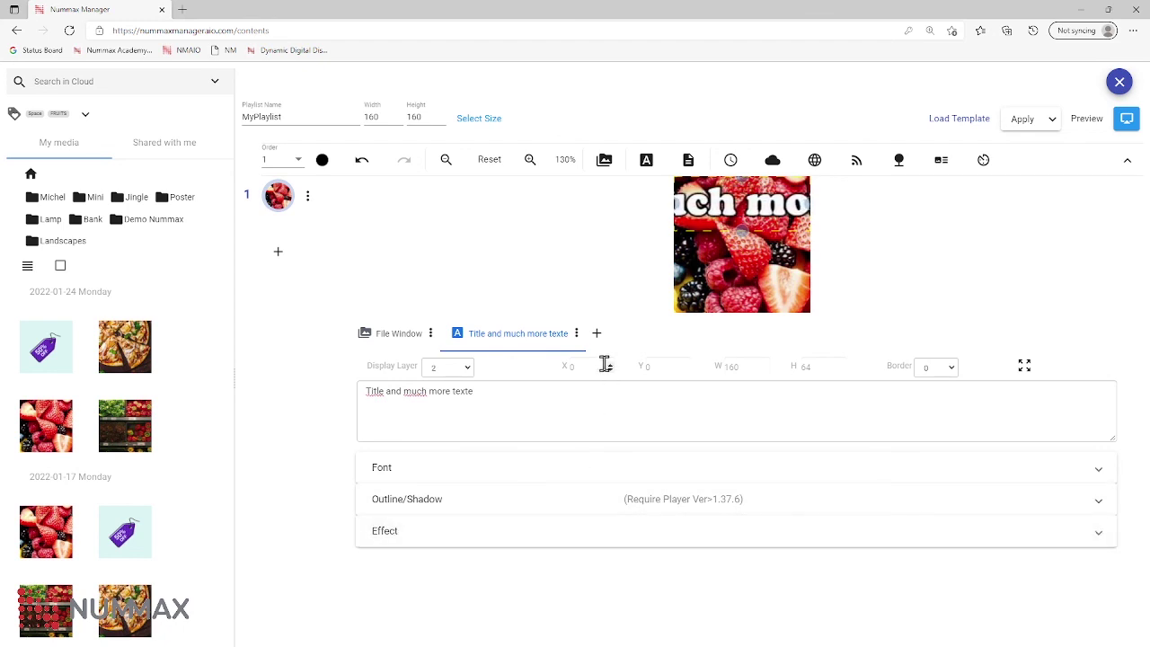
Add a multi-line text window below the title and stretch it to about 158 × 95 across the canvas, at X 0, Y 65
left_click(690, 163)
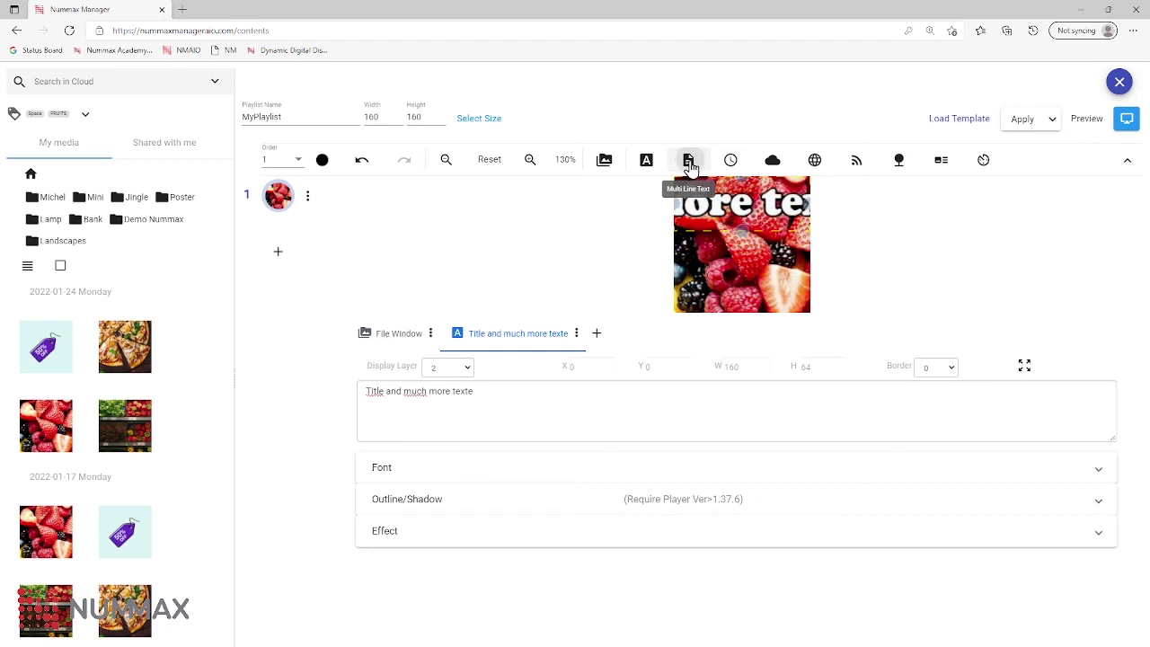
left_click_drag(707, 216, 724, 280)
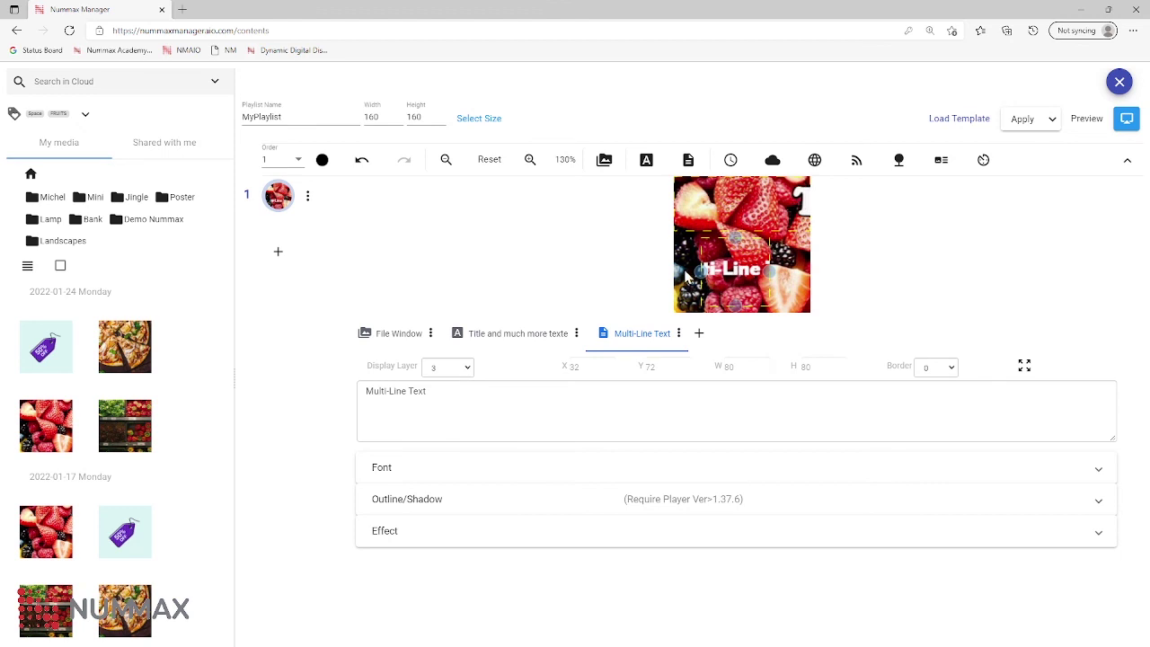
left_click_drag(767, 268, 813, 276)
left_click_drag(683, 283, 659, 272)
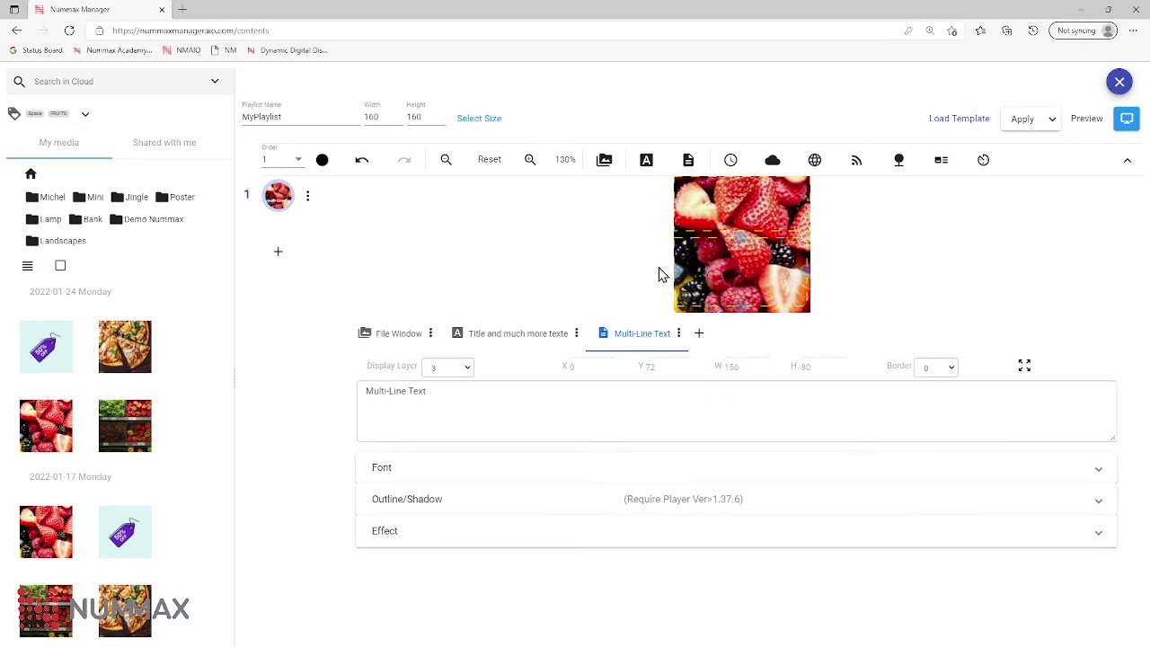
left_click_drag(743, 241, 743, 235)
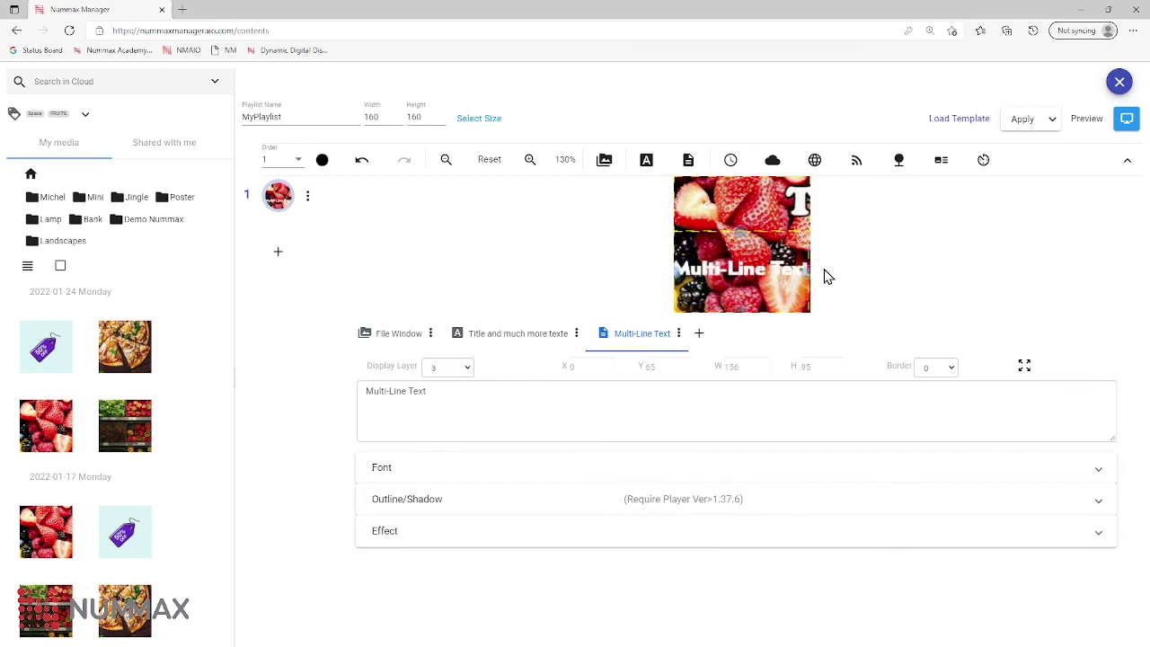
left_click_drag(814, 275, 811, 296)
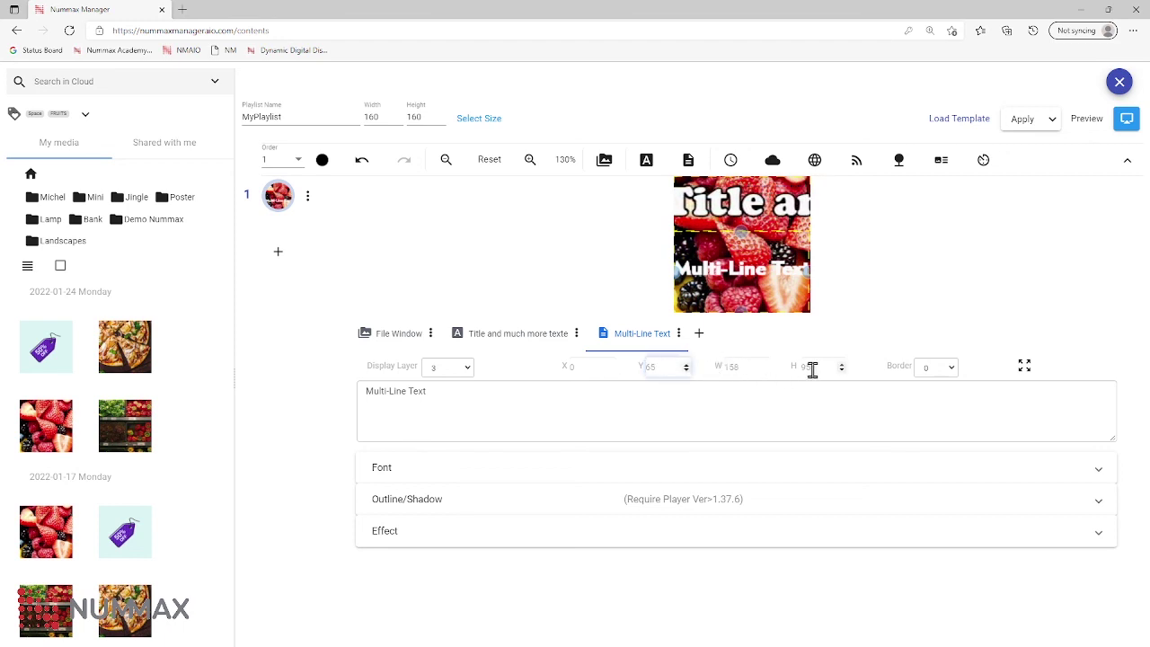
Set the multi-line text window's width to 160
left_click(732, 367)
key("Delete")
key("Delete")
key("Delete")
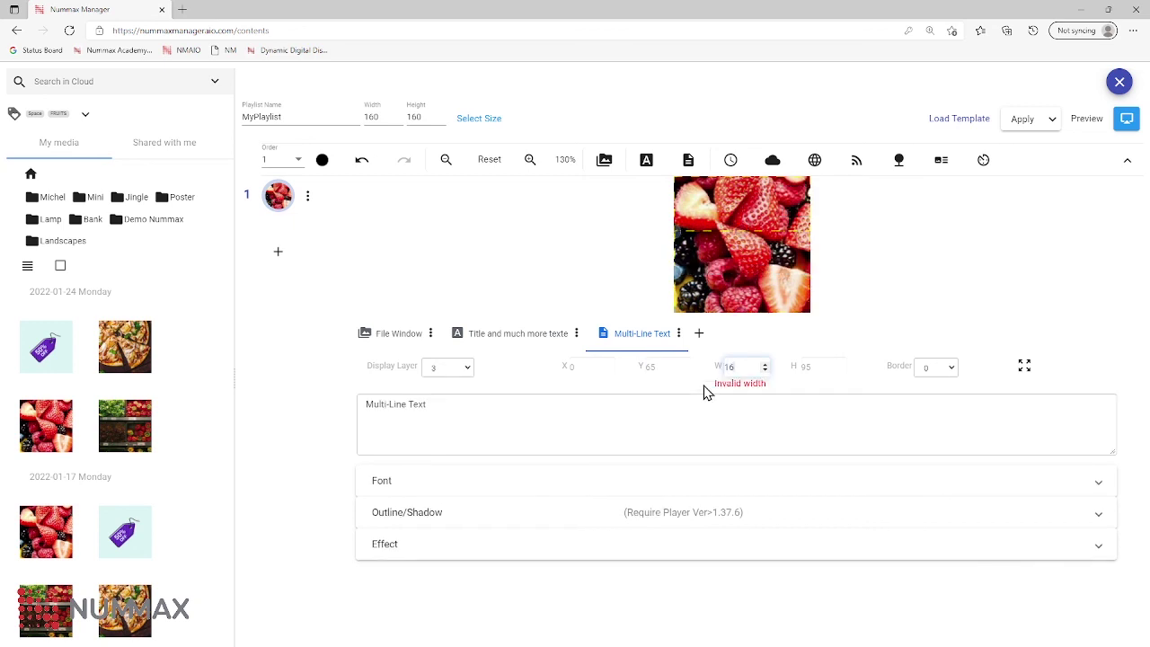
type("160")
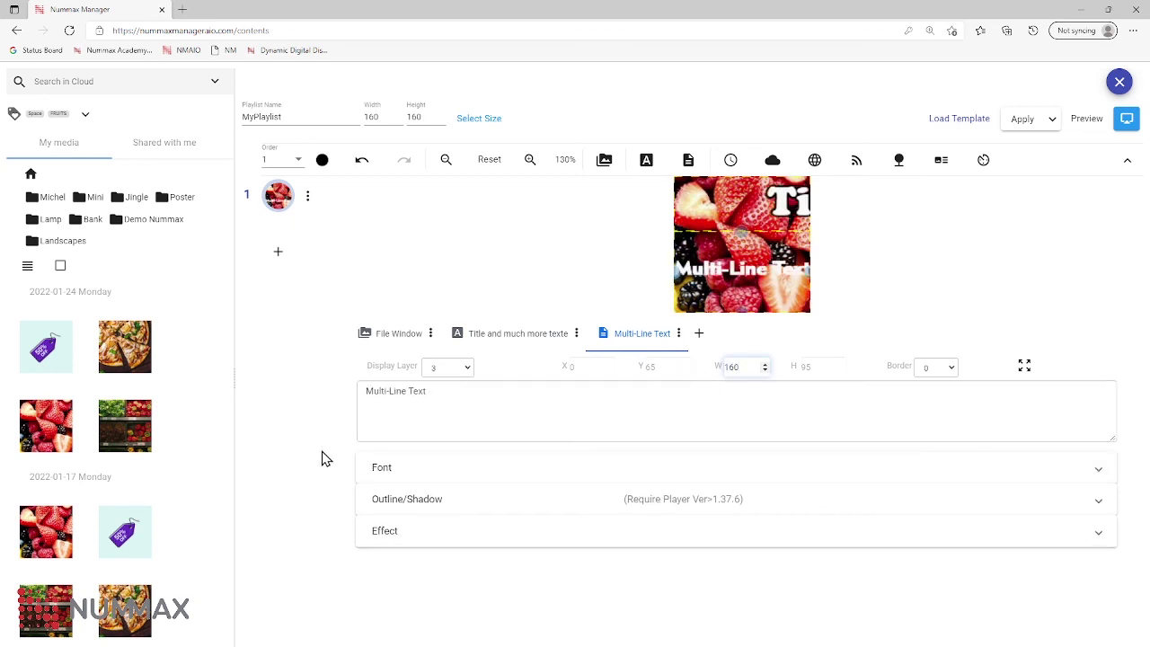
Add the lines "info 1", "info 2" and "..." below "Multi-Line Text" in the multi-line text window
left_click_drag(448, 399, 336, 401)
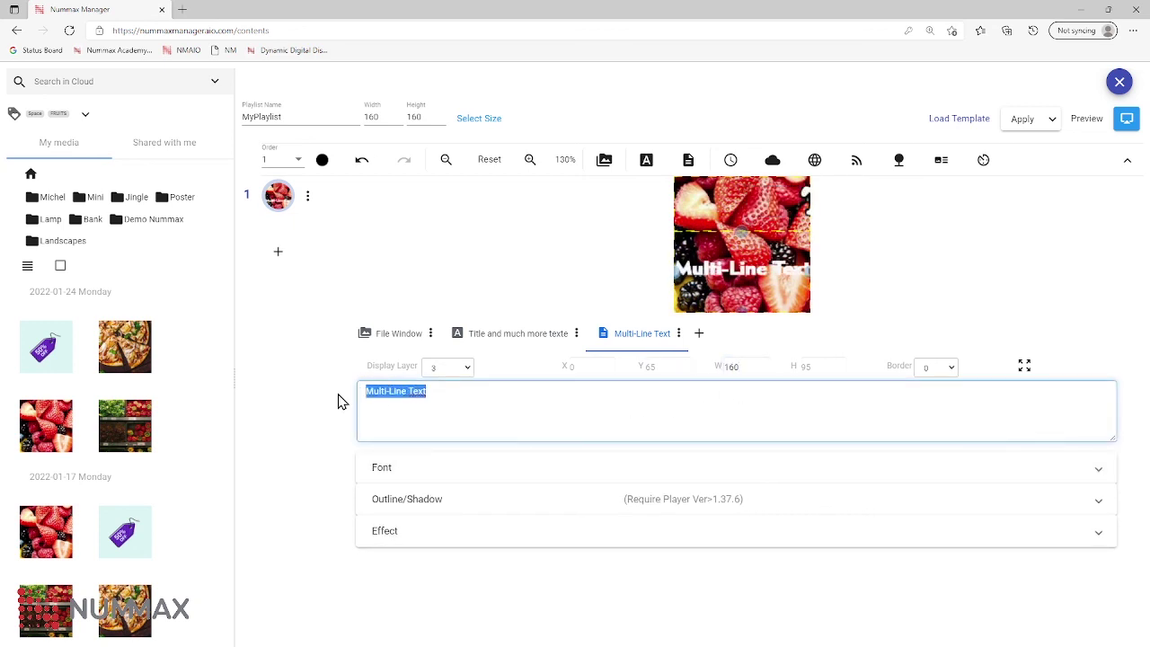
left_click(452, 393)
key("Return")
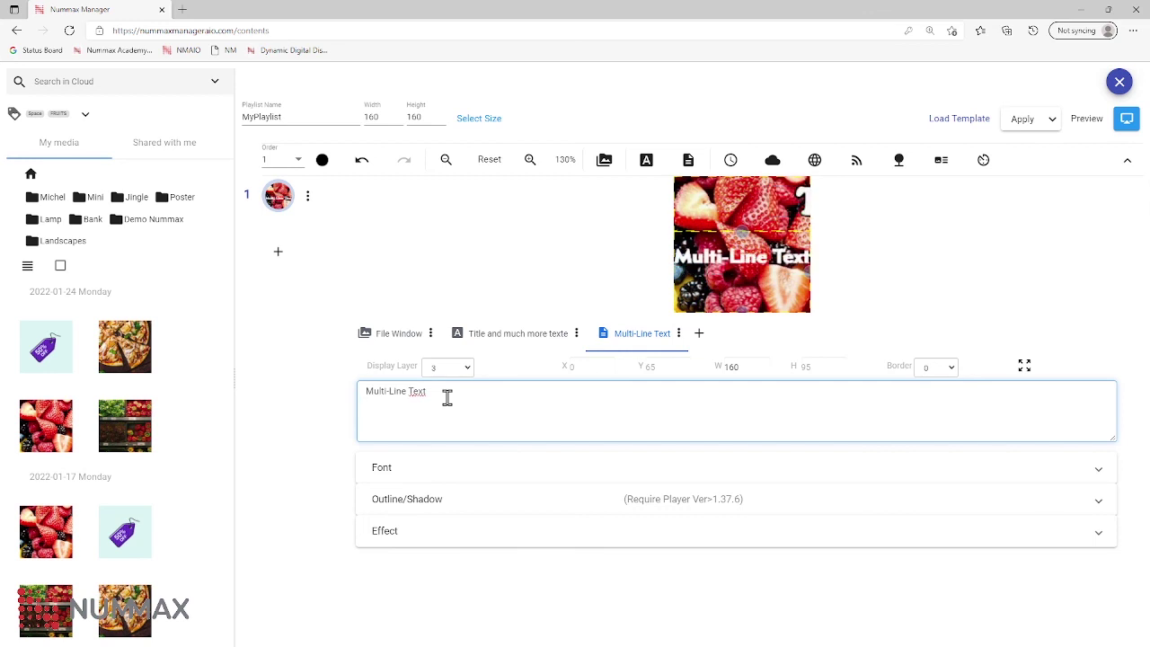
type("info 1")
key("Return")
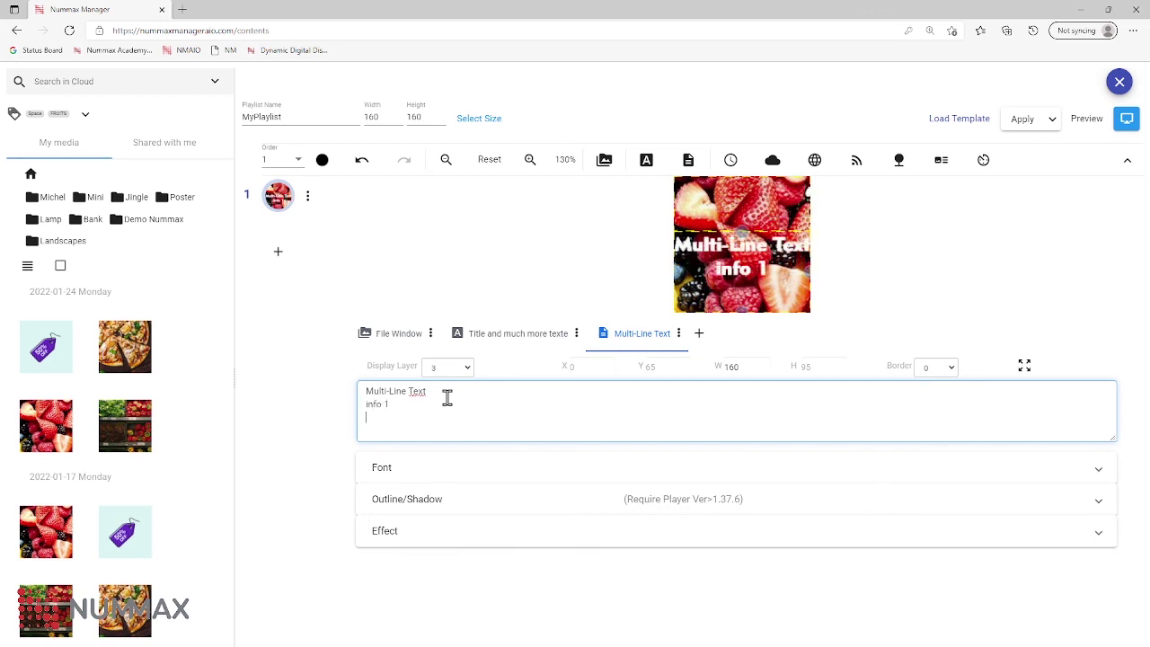
type("info 2")
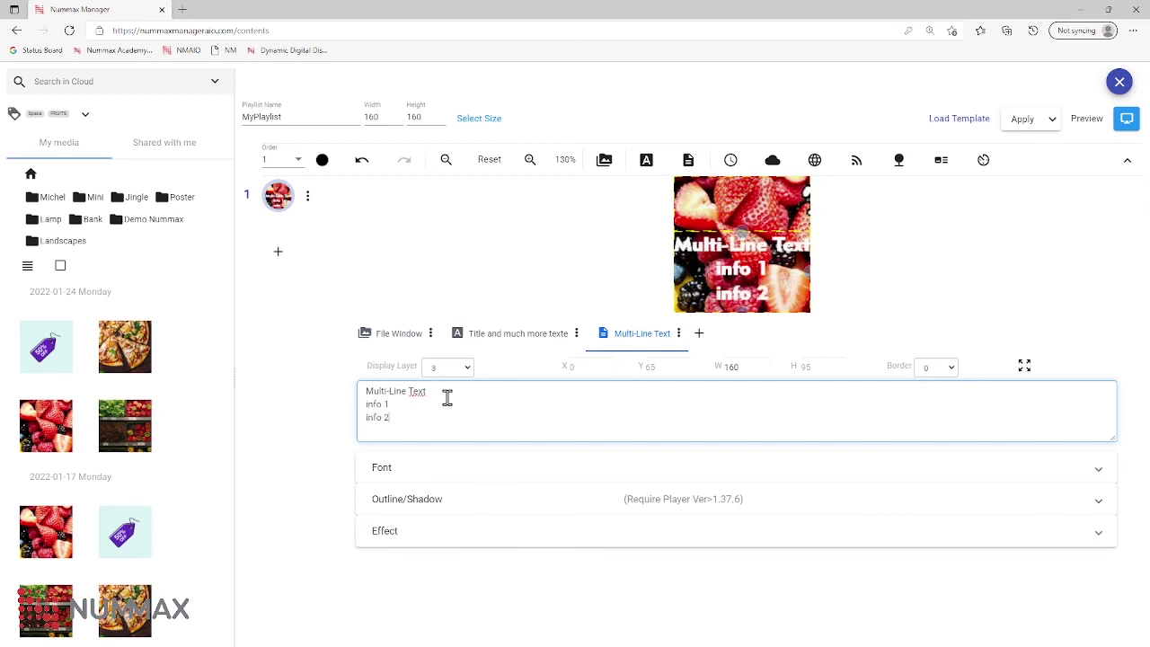
key("Return")
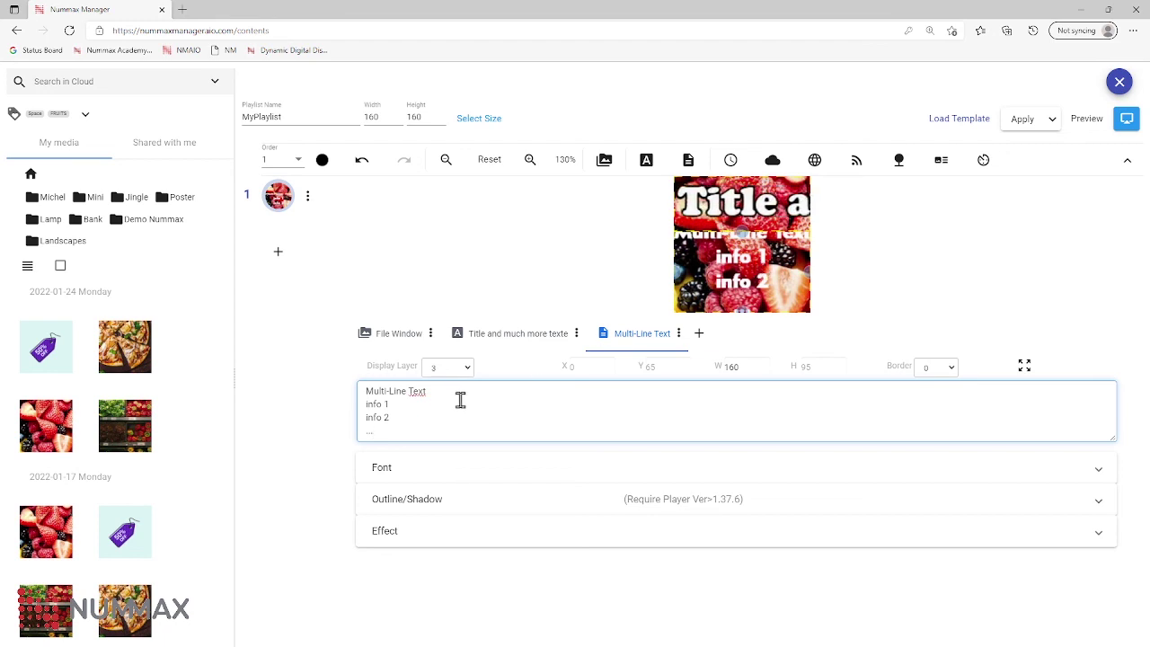
double_click(410, 388)
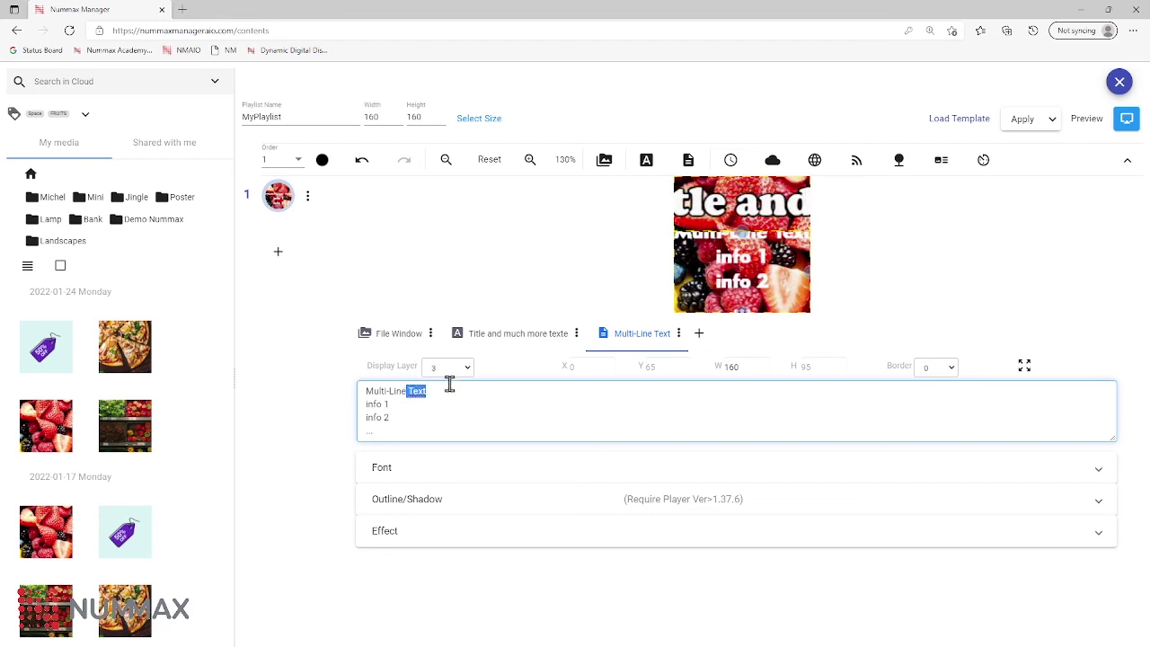
Shorten the multi-line text's first line to "Multi-Line" and set its effect to Move Up with a play duration of 20 seconds
key("BackSpace")
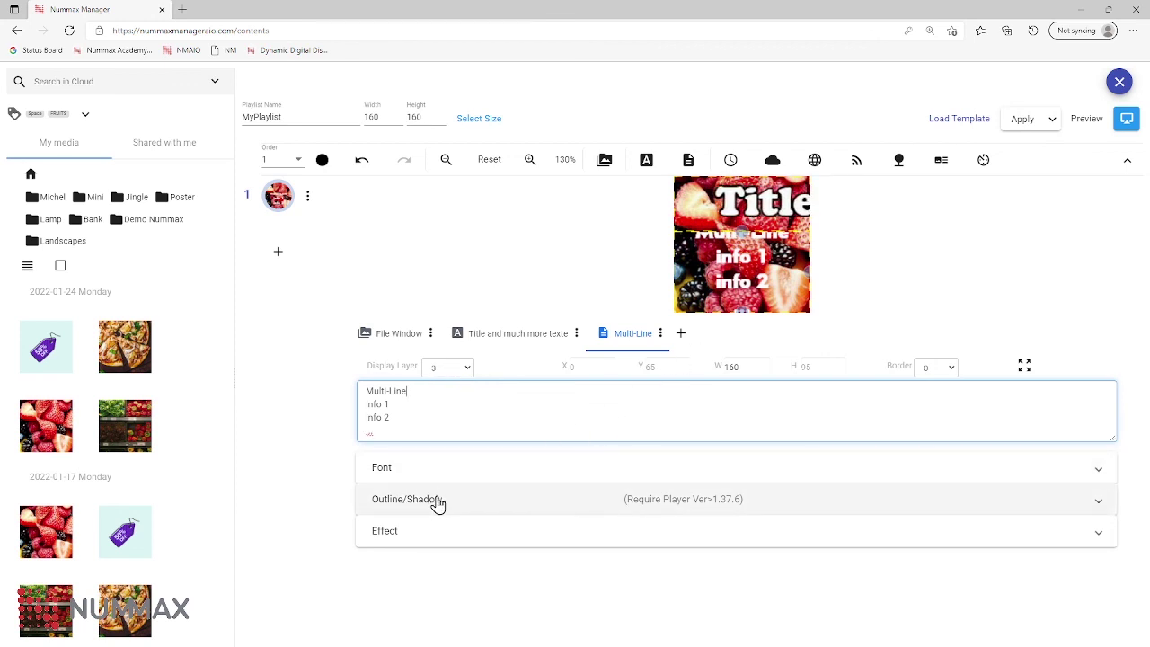
left_click(432, 532)
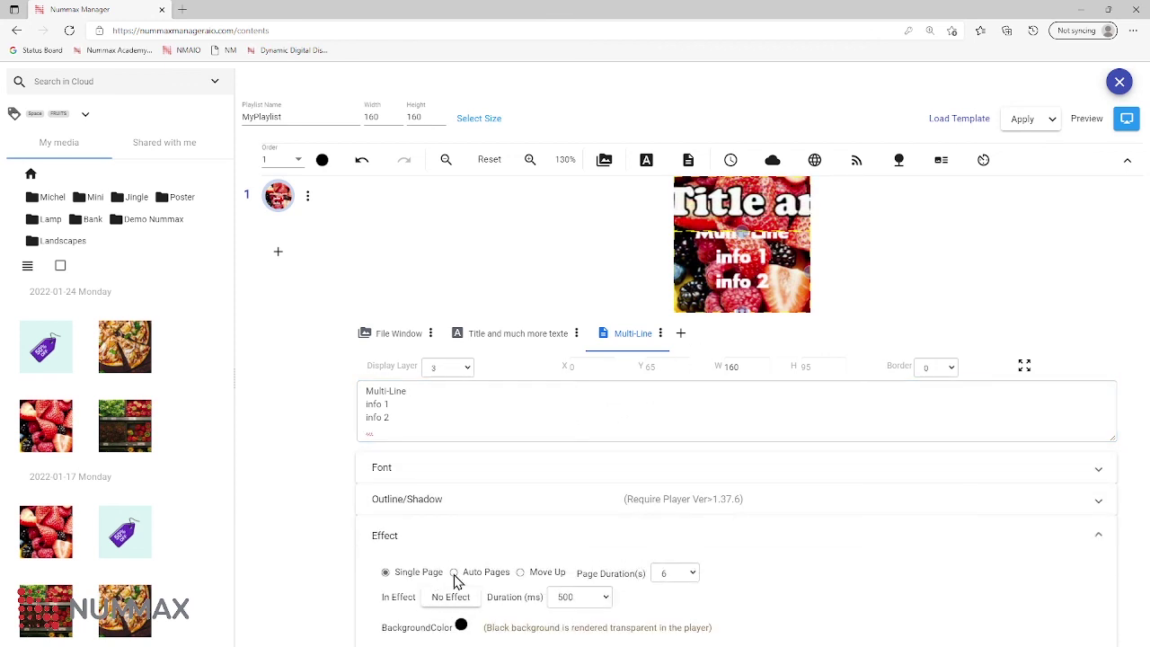
left_click(474, 580)
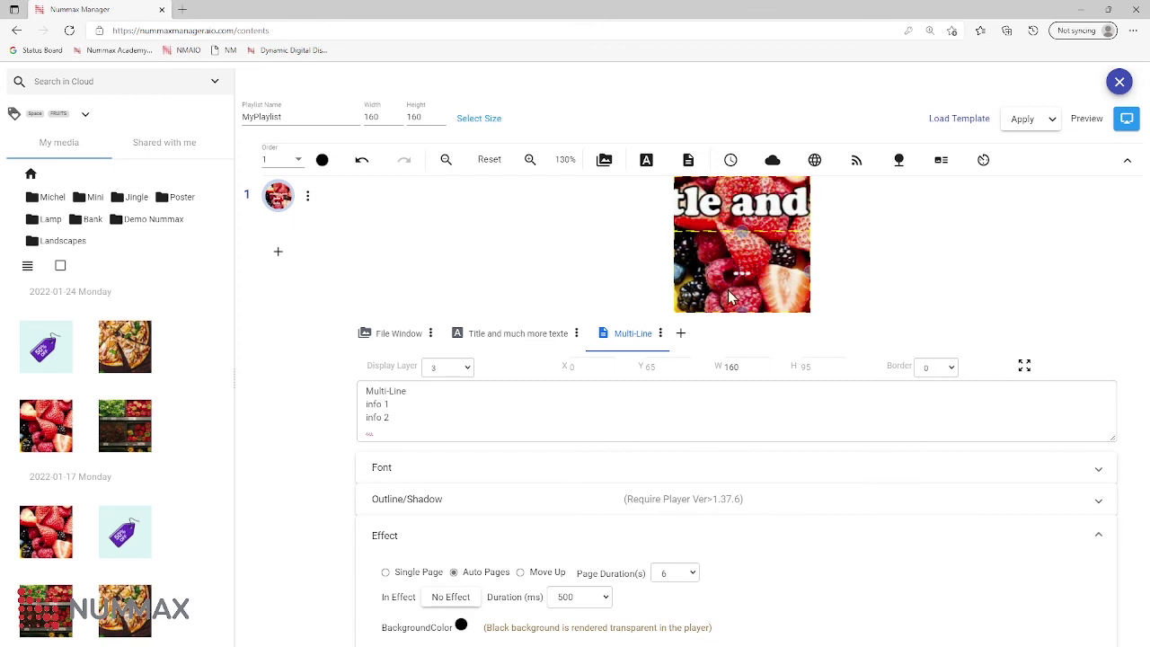
left_click(458, 435)
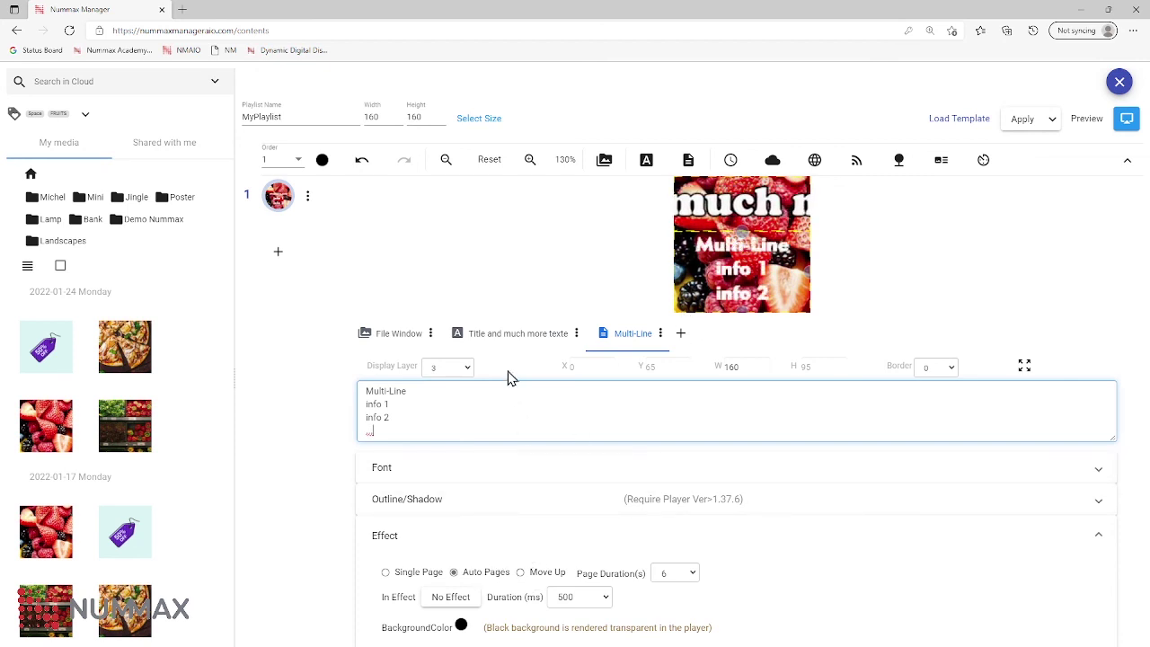
left_click(550, 576)
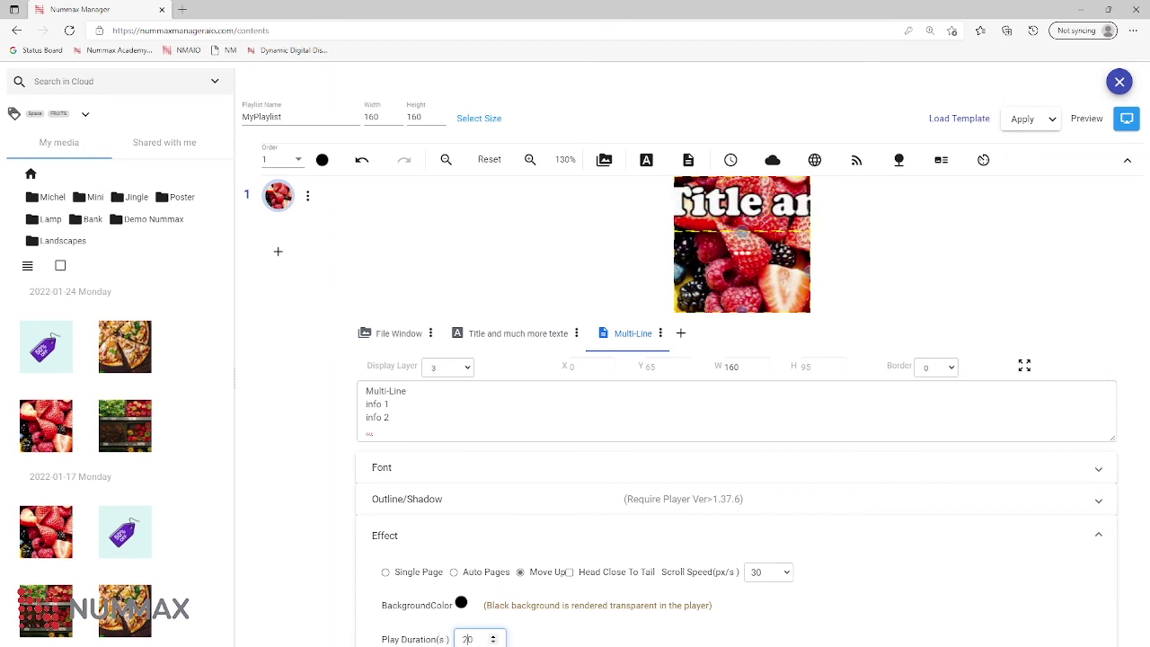
left_click(455, 536)
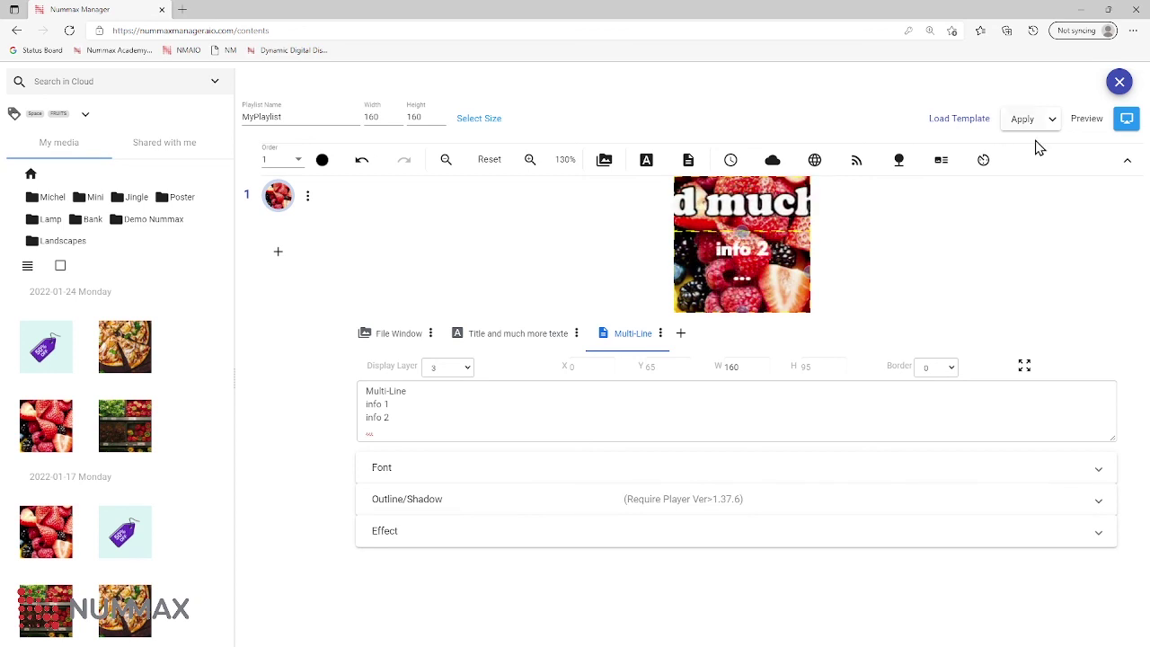
Preview MyPlaylist, return to the editor and apply the changes
left_click(1085, 128)
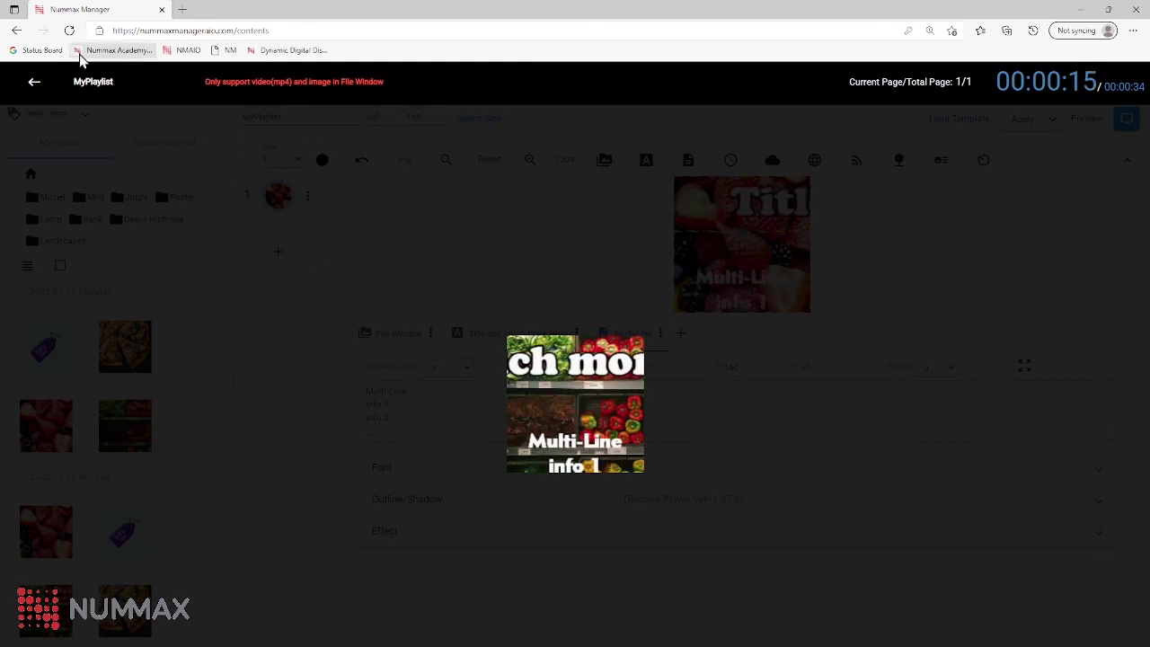
left_click(33, 81)
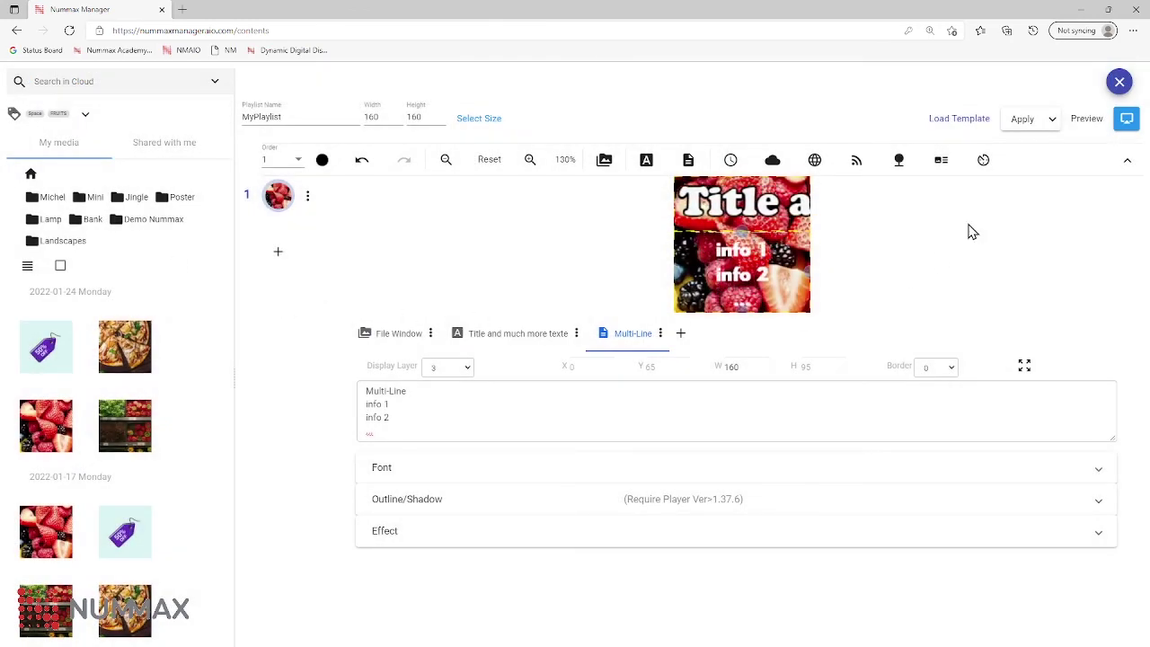
left_click(1022, 123)
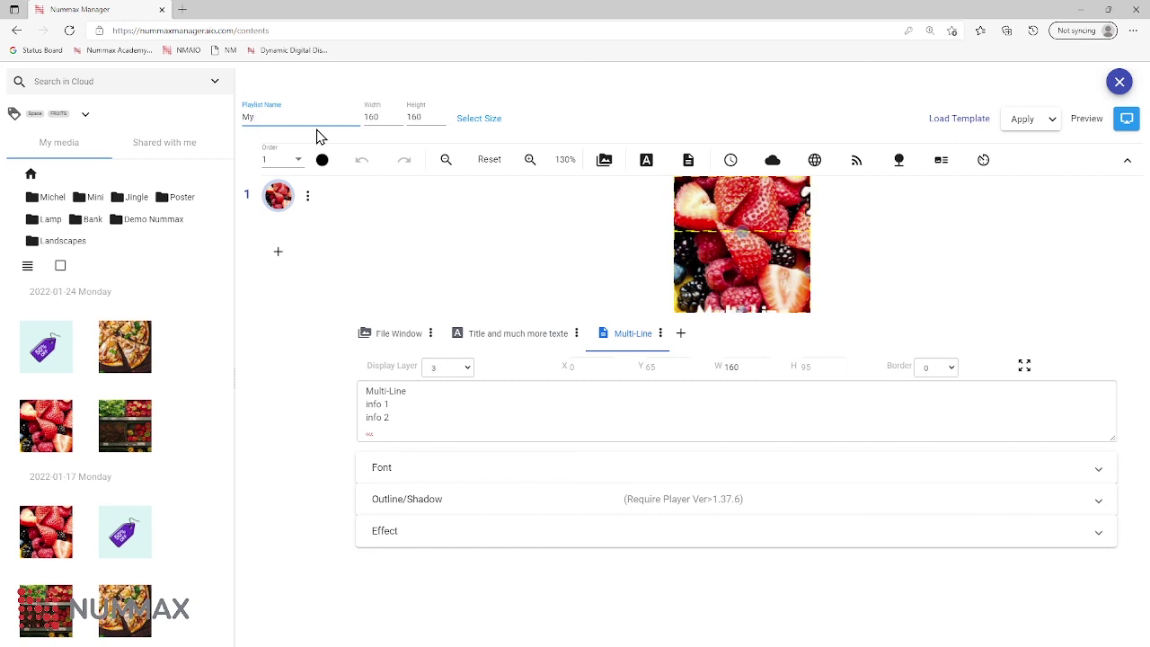
Rename the playlist as MyTemplate and save it as a template
type("plate")
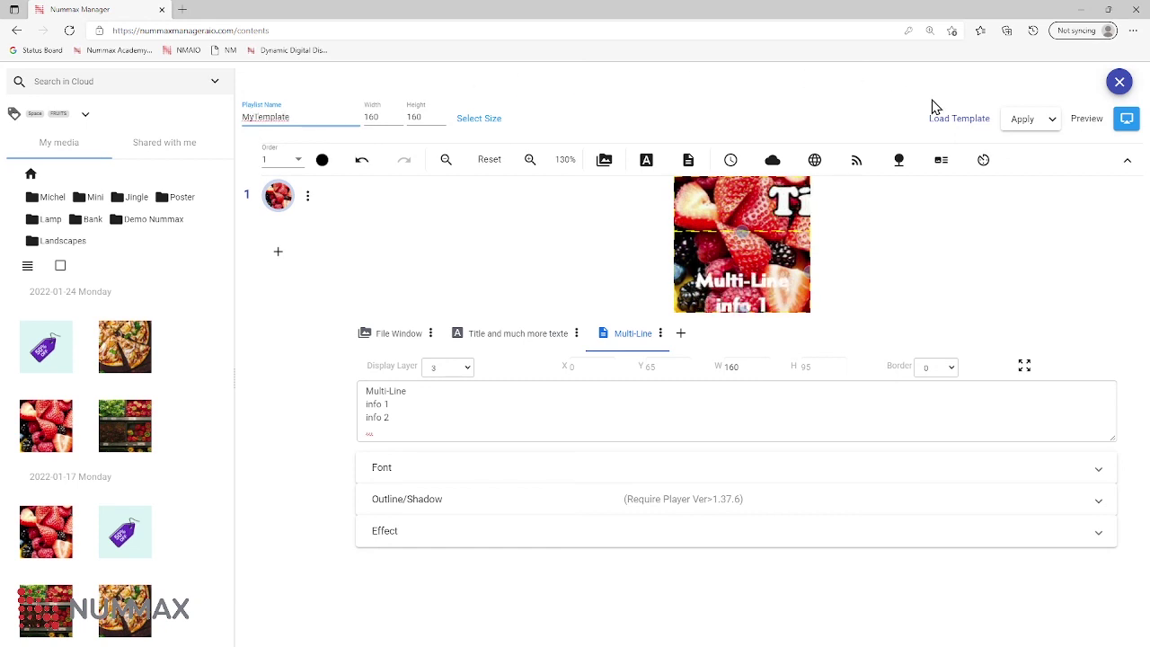
left_click(1053, 122)
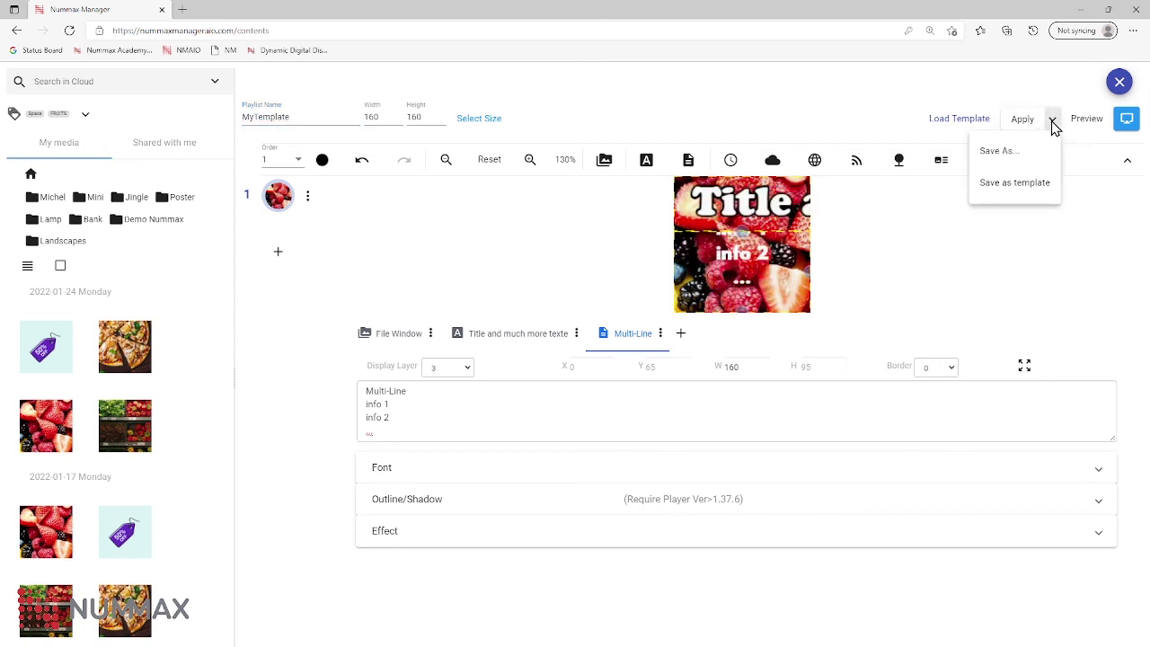
left_click(1019, 191)
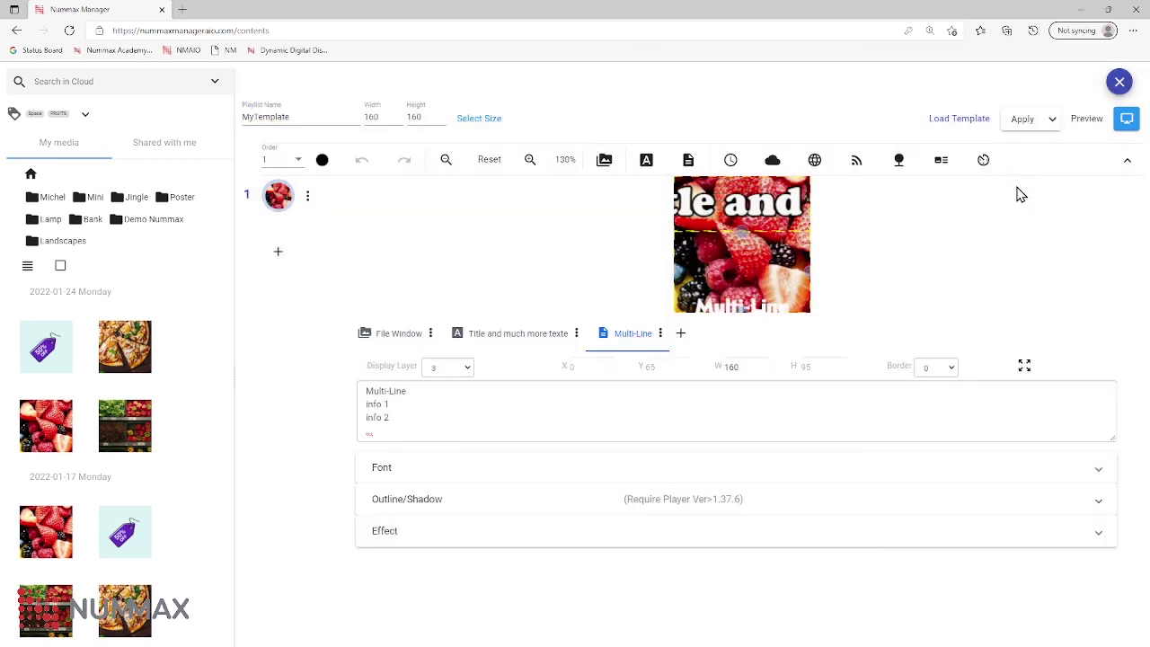
Close the editor, open MyTemplate from the saved templates to check its content, and close it again
left_click(1118, 83)
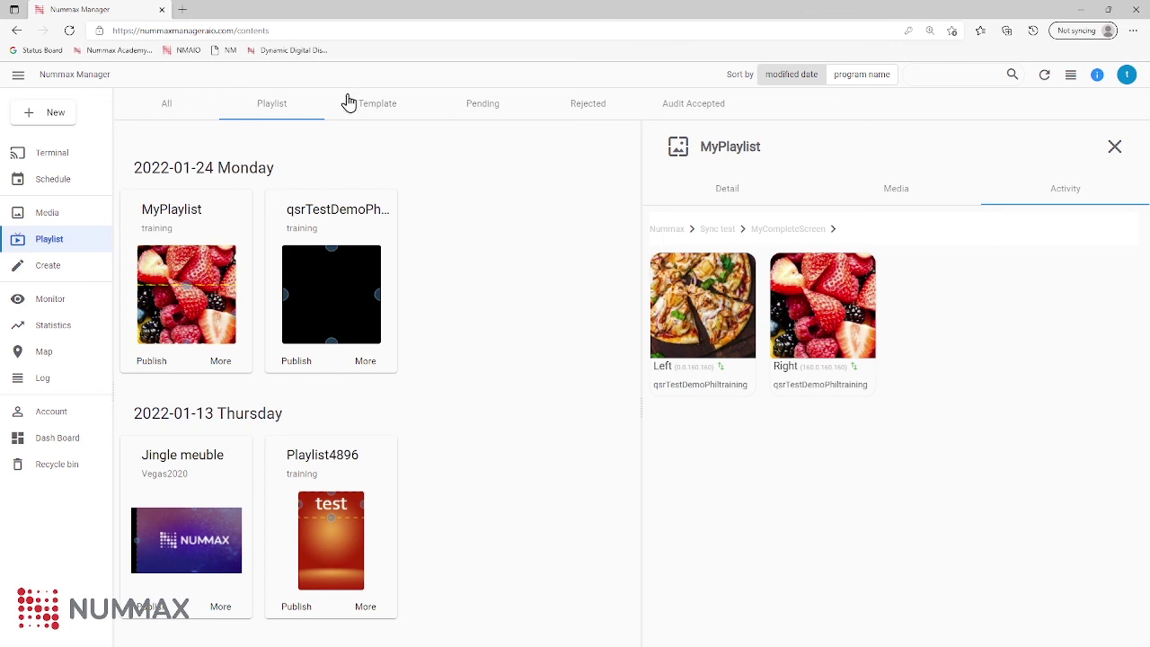
left_click(377, 107)
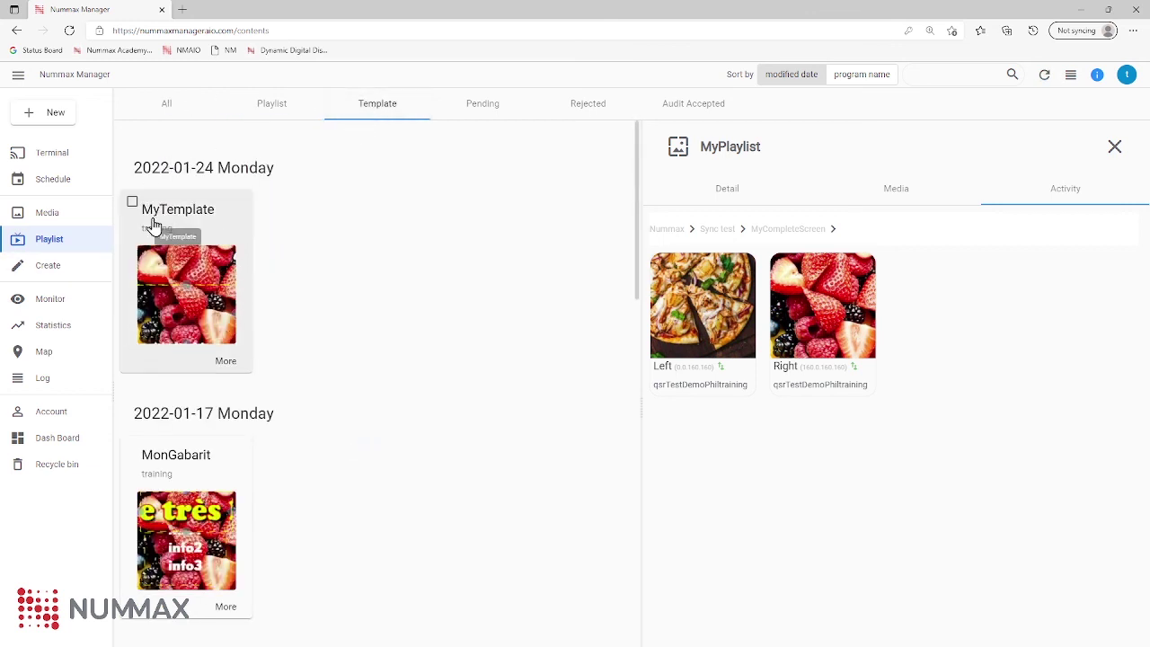
double_click(203, 241)
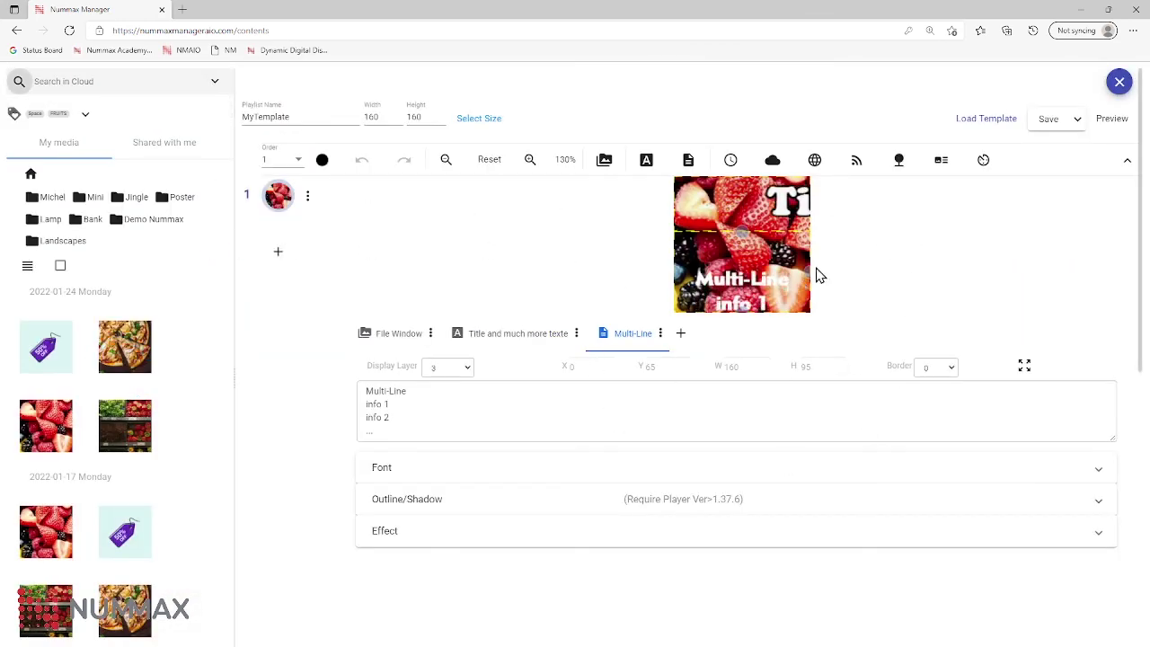
left_click(1120, 82)
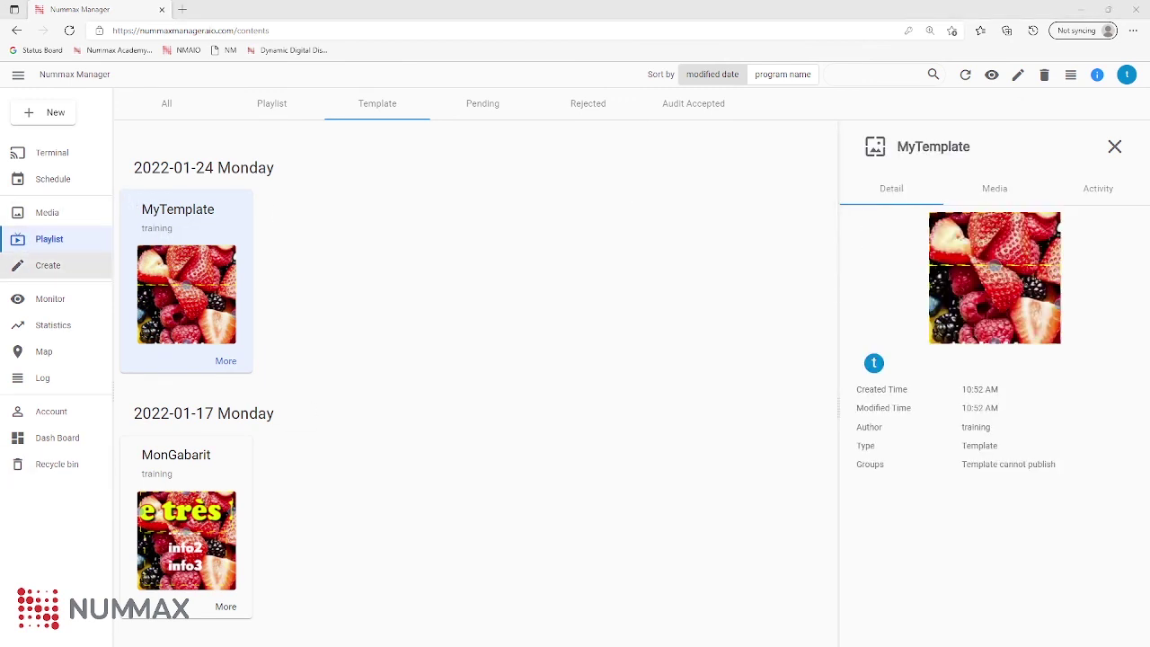
Create a new playlist and load the MyTemplate template dated 2022-01-24 into it
left_click(67, 267)
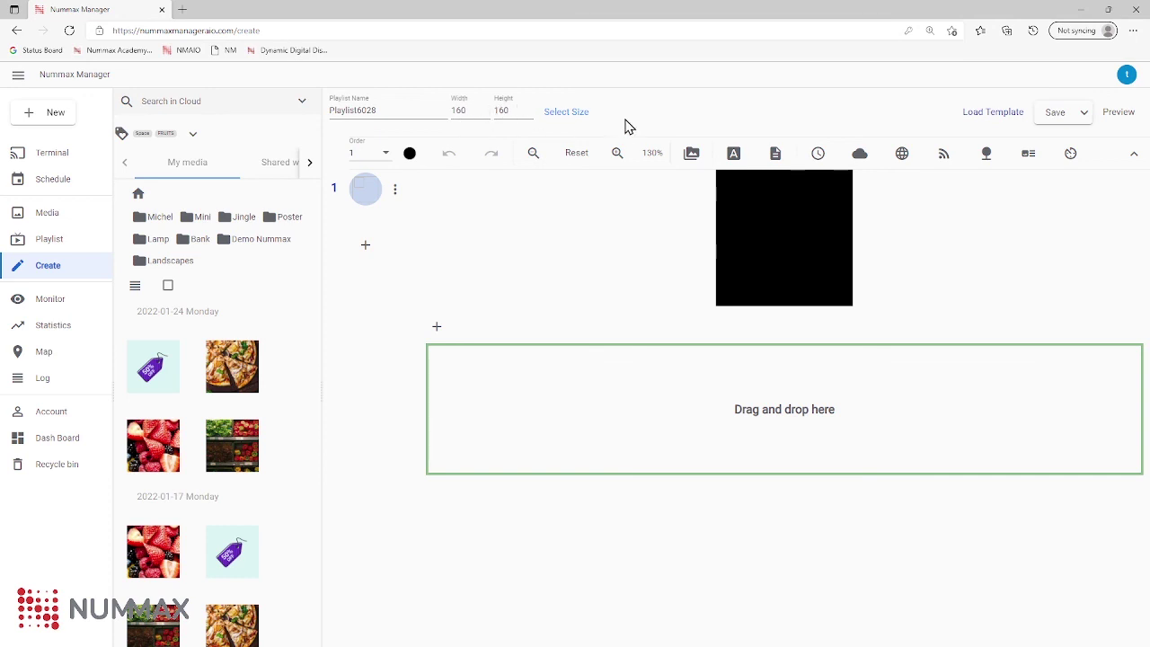
left_click(994, 115)
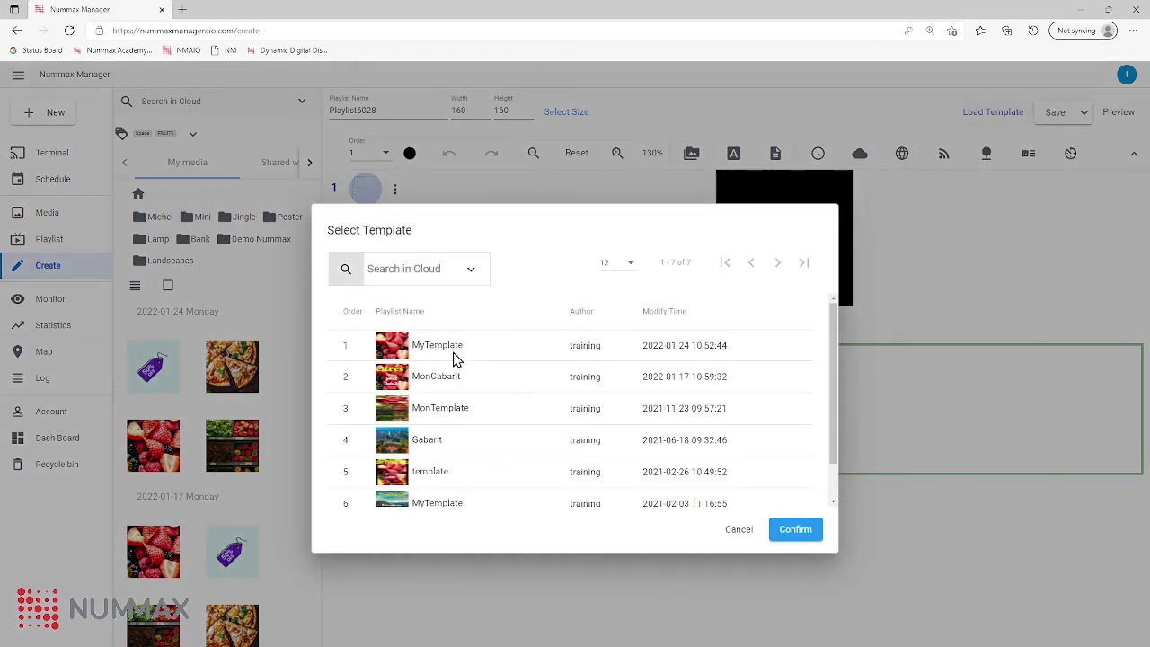
scroll(472, 404, "down", 1)
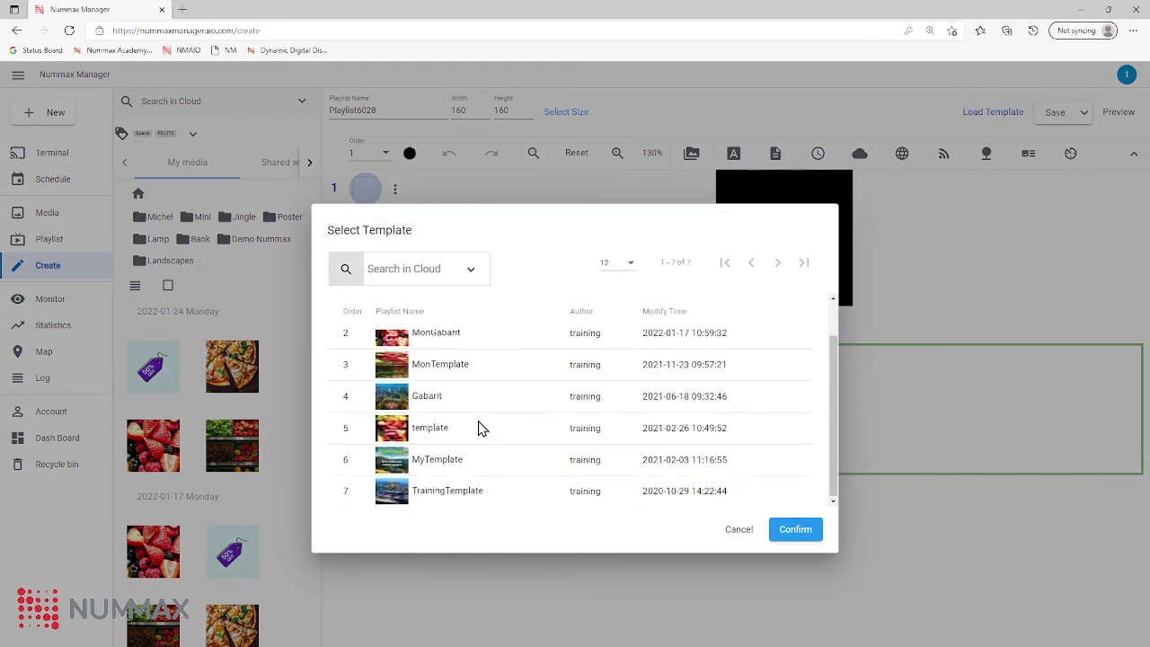
scroll(458, 454, "up", 1)
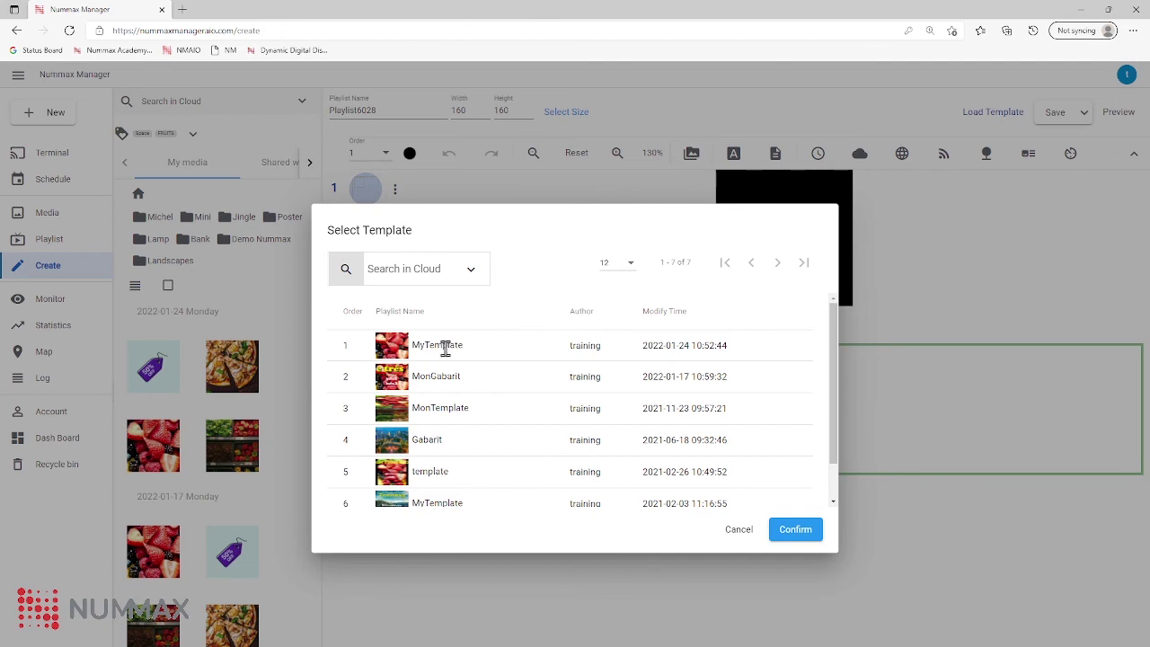
left_click(412, 349)
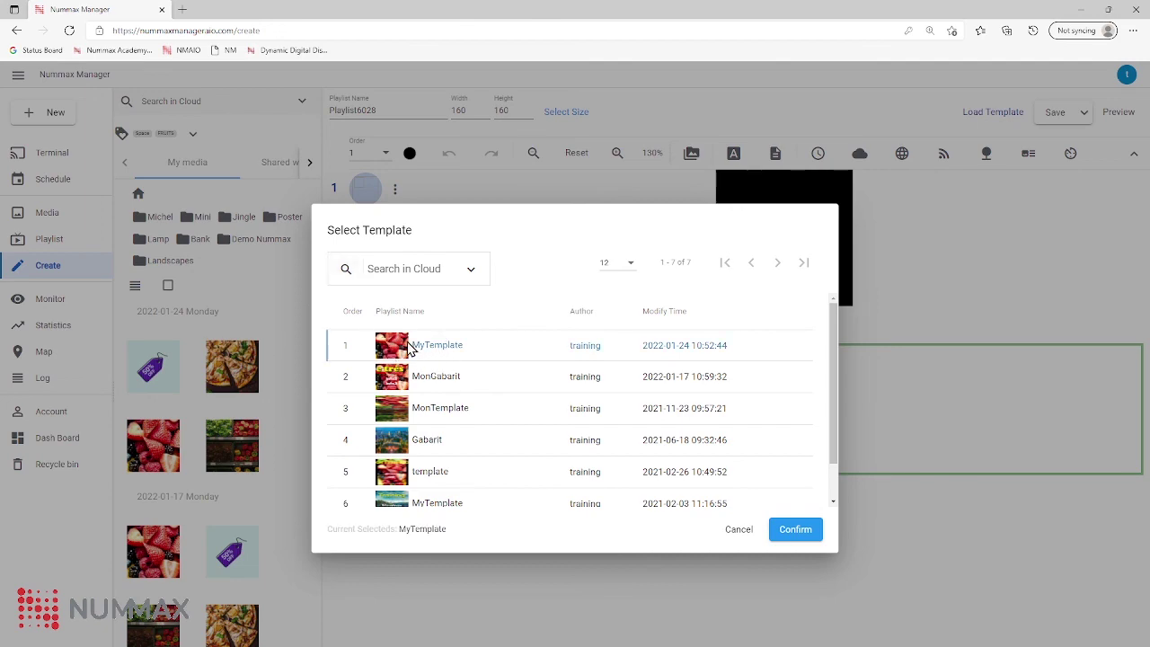
left_click(795, 531)
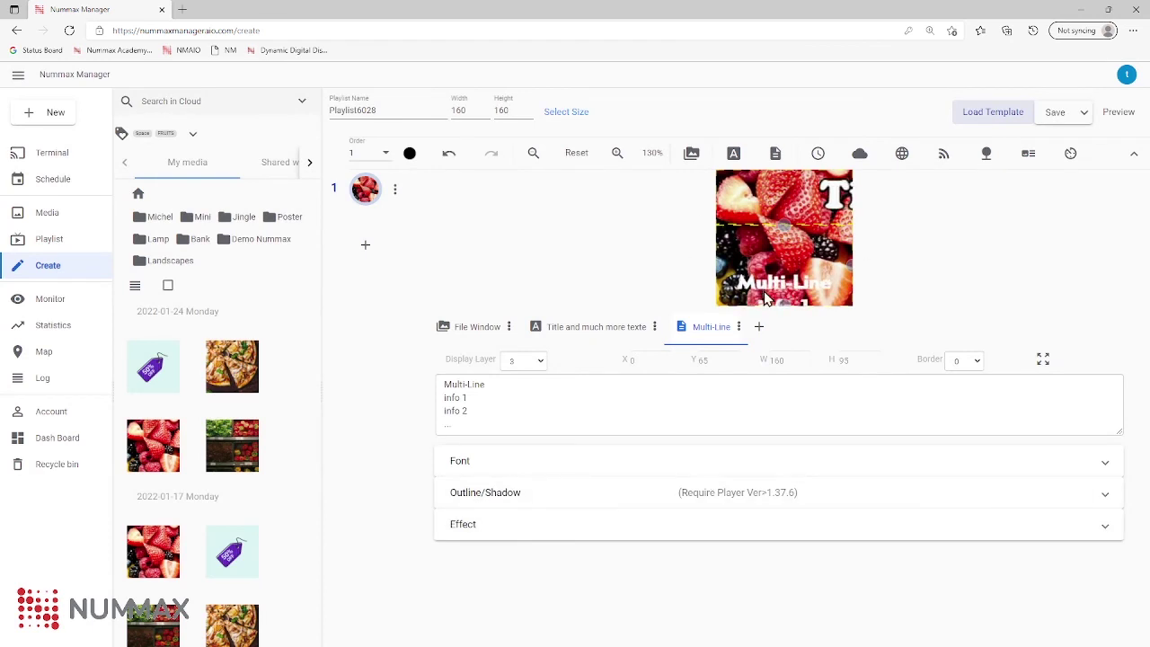
Delete aDemo2.jpg, aDemo1.jpg and aDemo3.jpg from the file window's media list, keeping only discount.gif
left_click(476, 330)
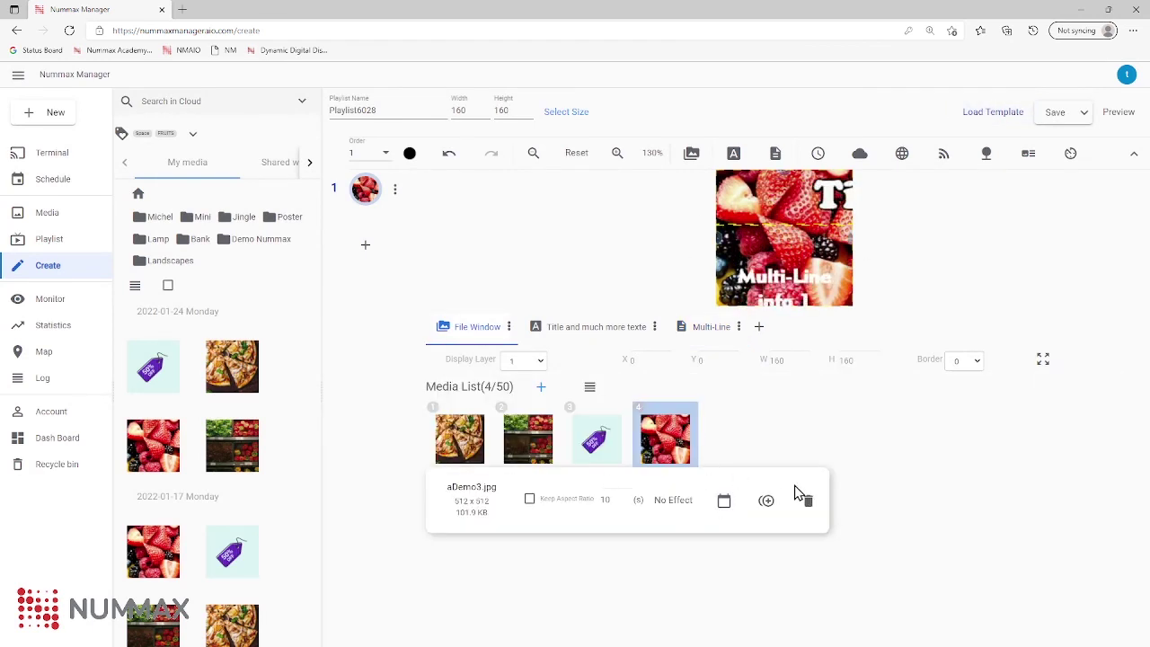
left_click(461, 442)
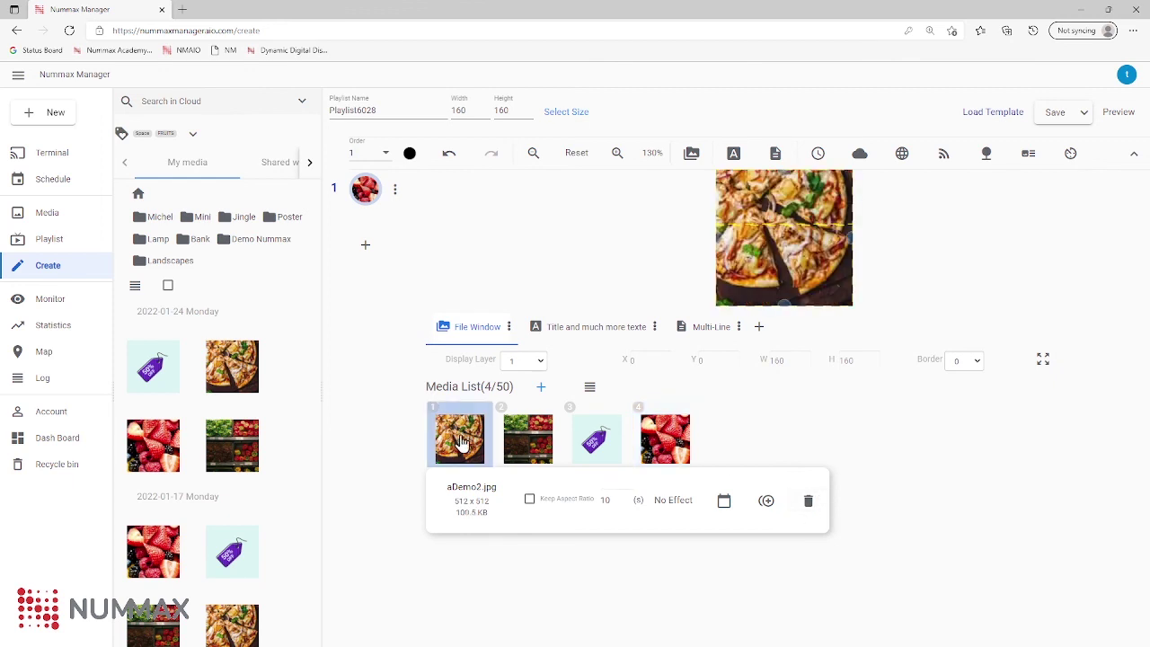
left_click(808, 503)
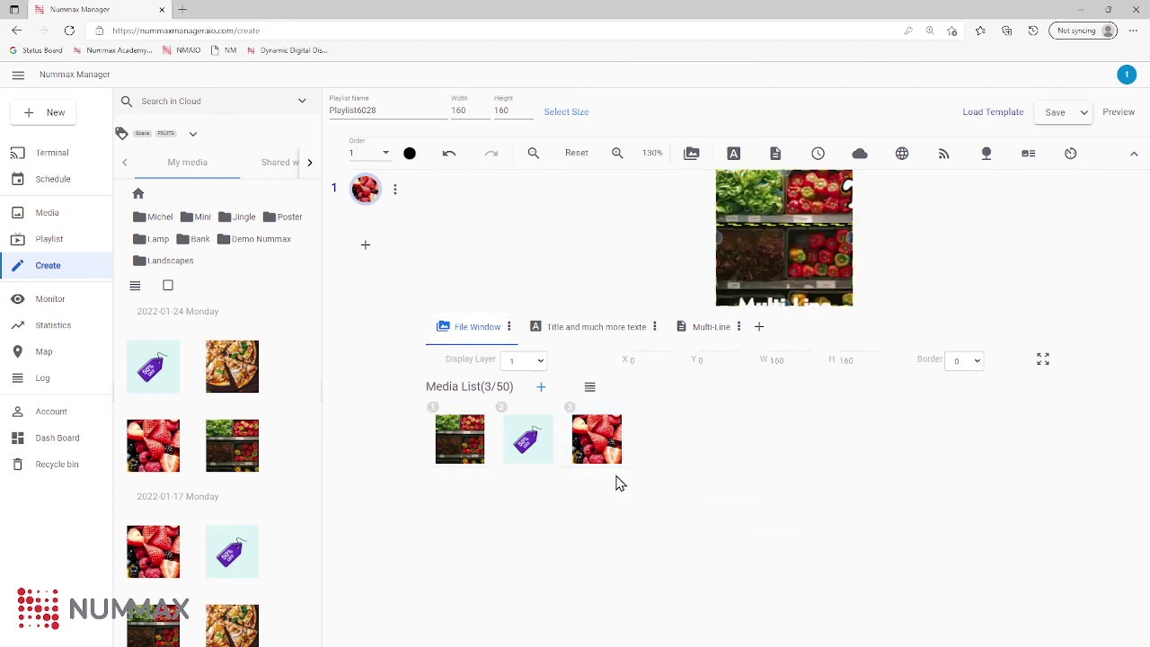
left_click(459, 449)
left_click(808, 503)
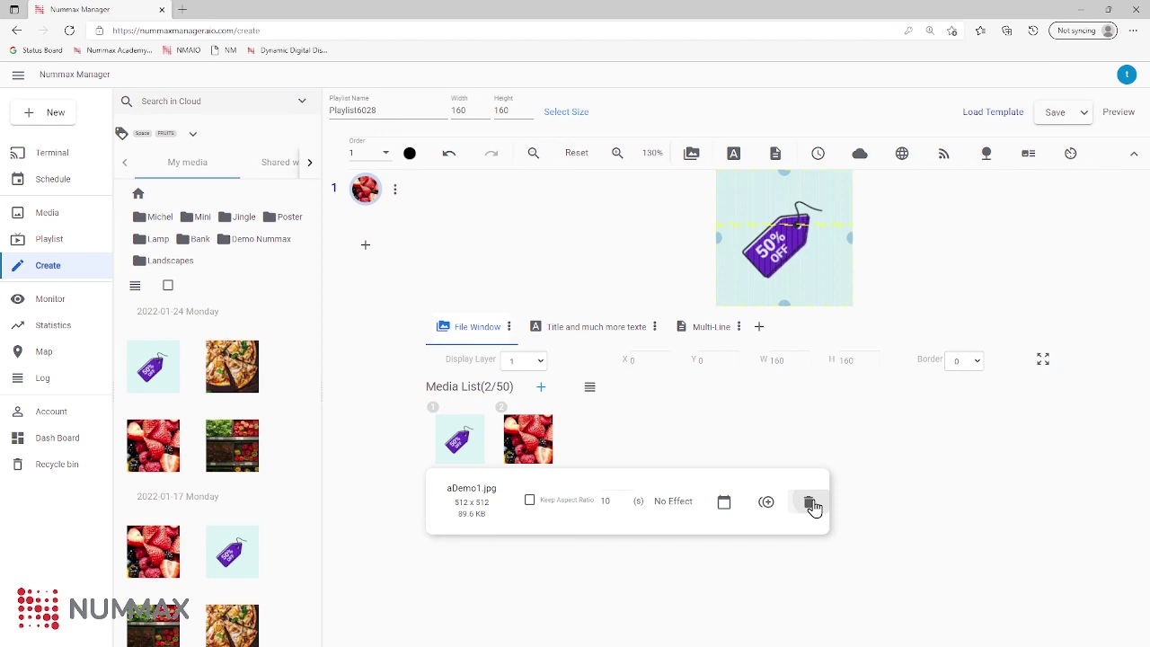
left_click(543, 448)
left_click(808, 503)
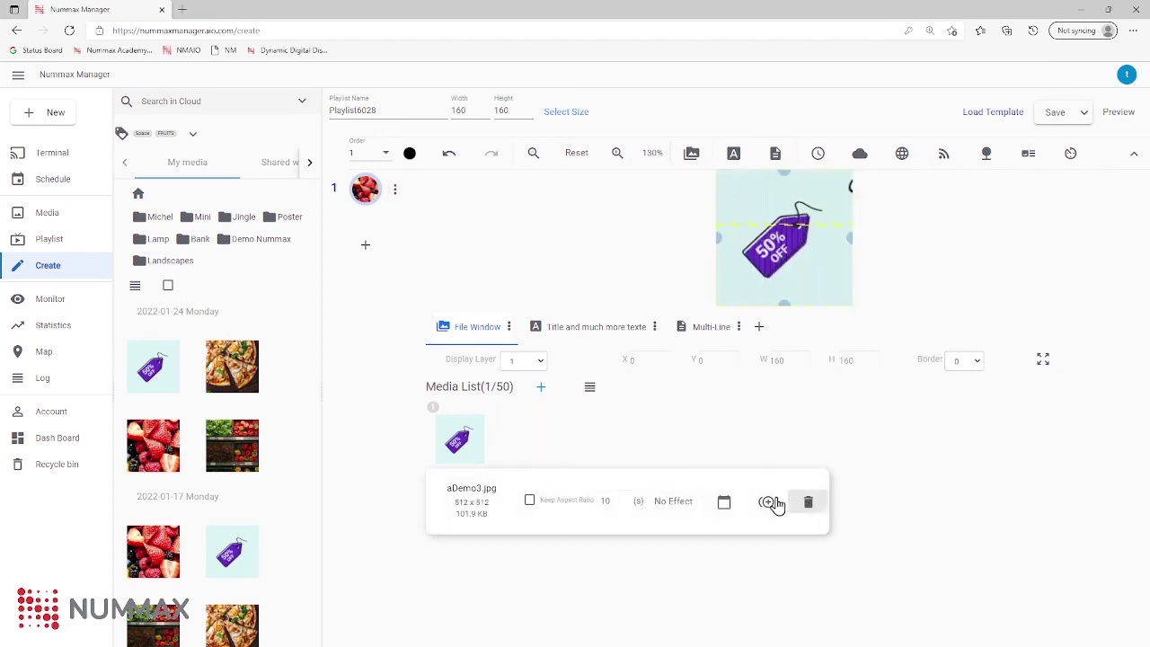
Add hyperspace.gif and aDemo1.jpg from the media library after discount.gif, show the media list in detail and select hyperspace.gif
scroll(229, 454, "down", 5)
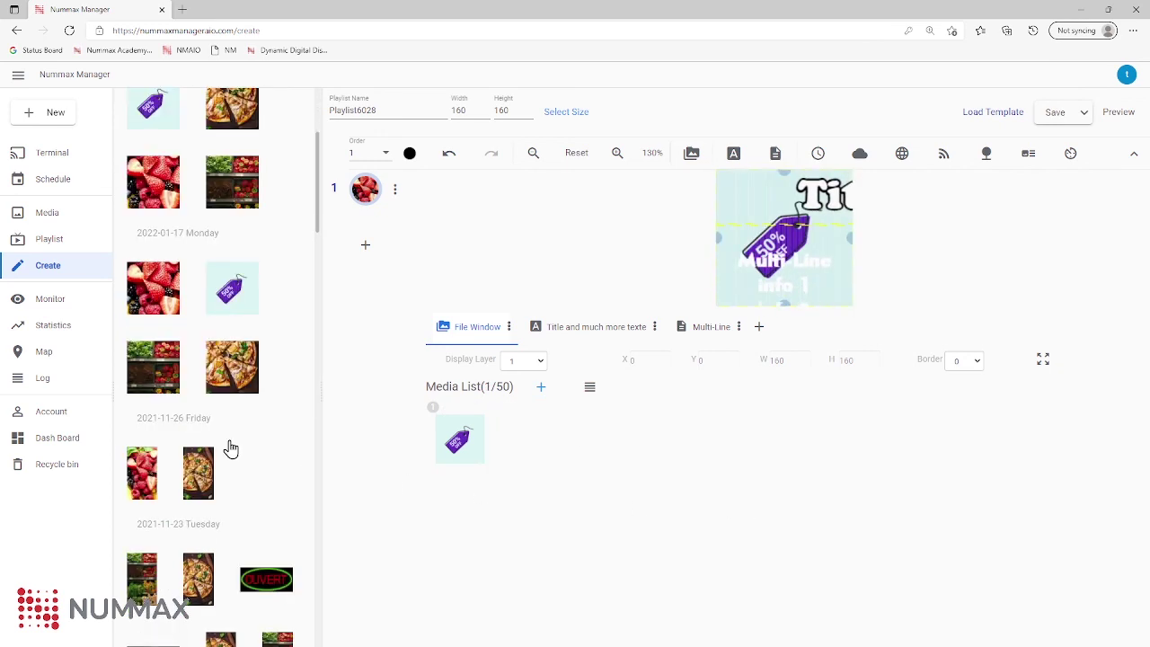
left_click_drag(230, 606, 514, 448)
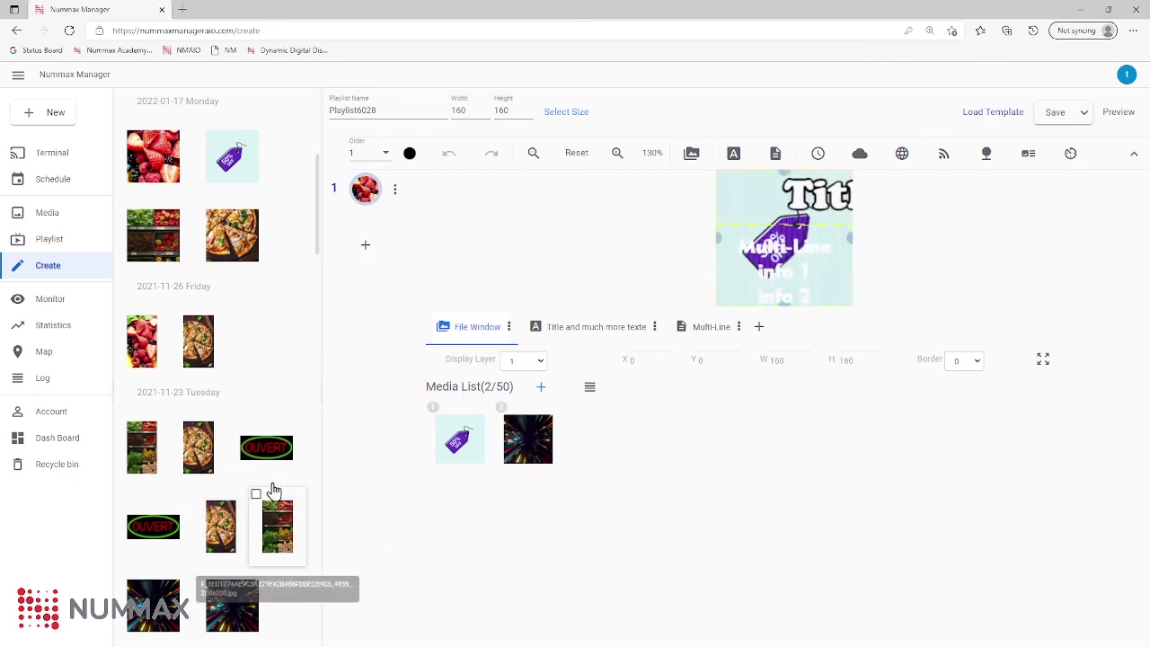
scroll(230, 359, "down", 3)
scroll(228, 359, "up", 3)
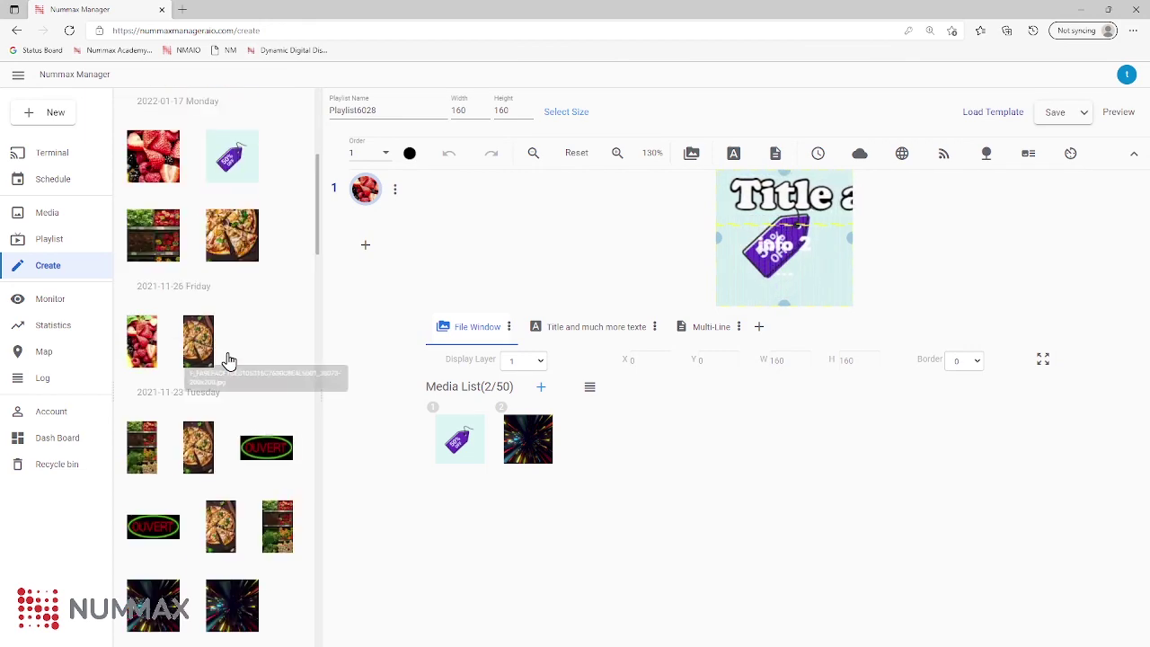
scroll(226, 377, "up", 2)
left_click_drag(162, 396, 570, 461)
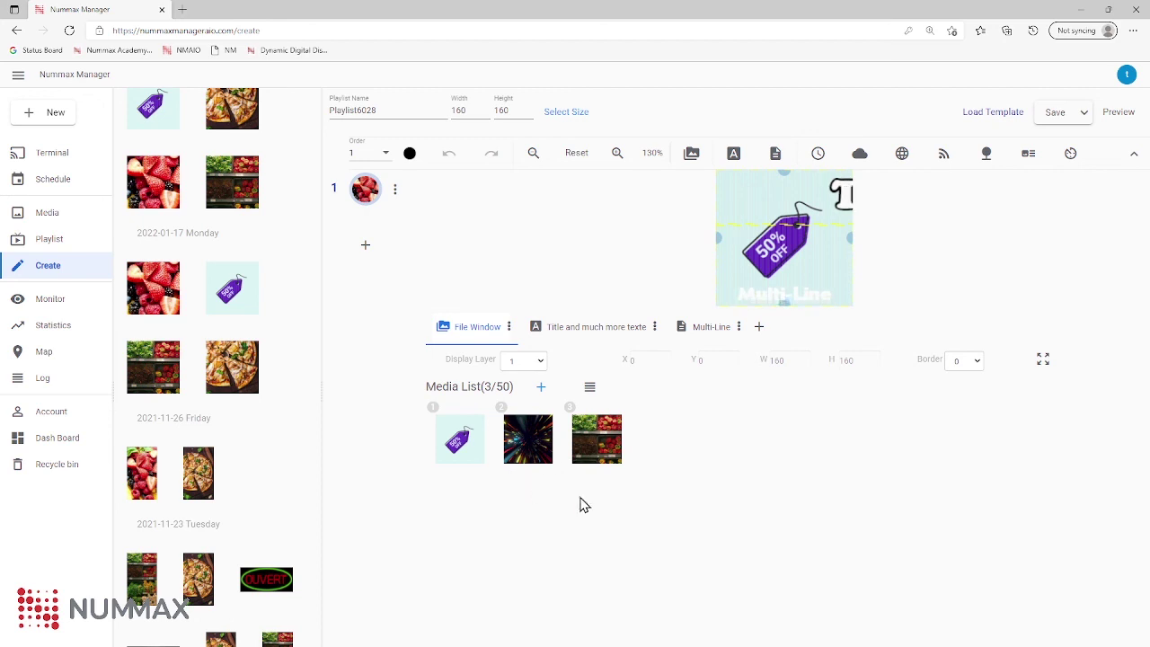
left_click(591, 389)
left_click(491, 534)
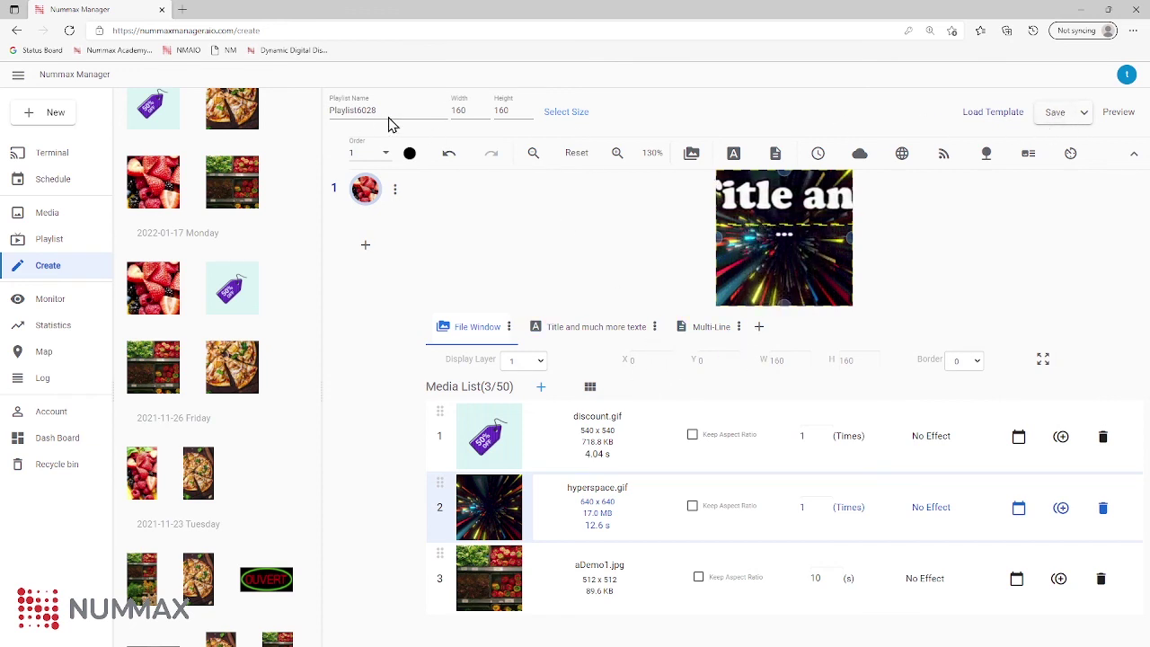
Rename the new playlist as NewPlaylist and save it
double_click(360, 108)
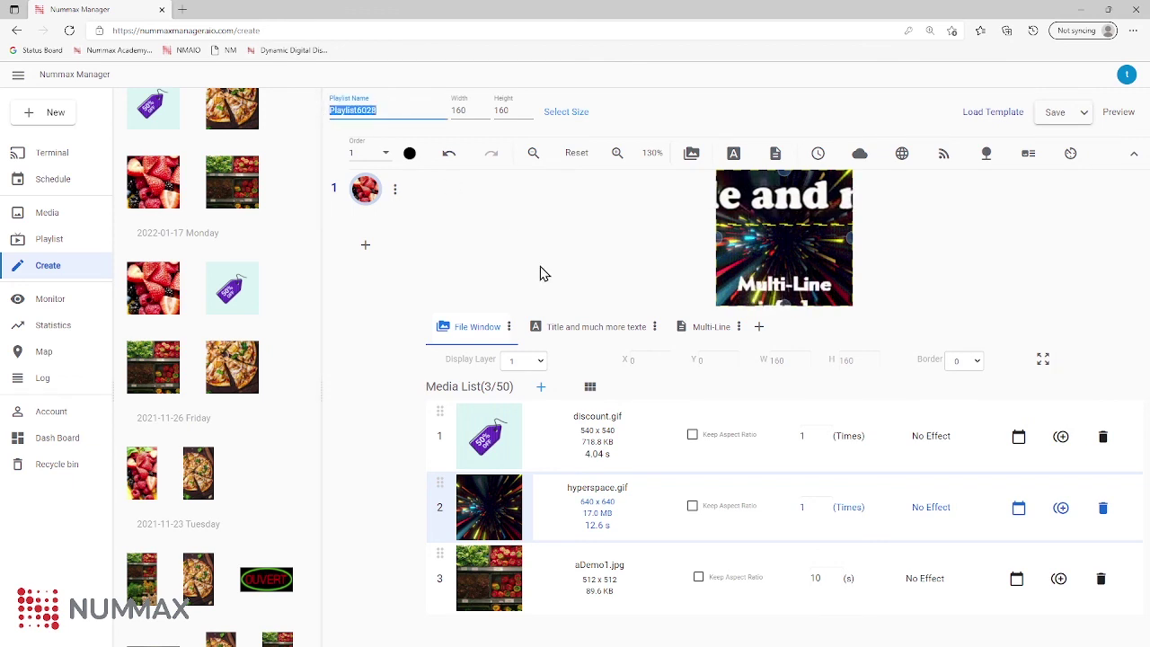
type("New")
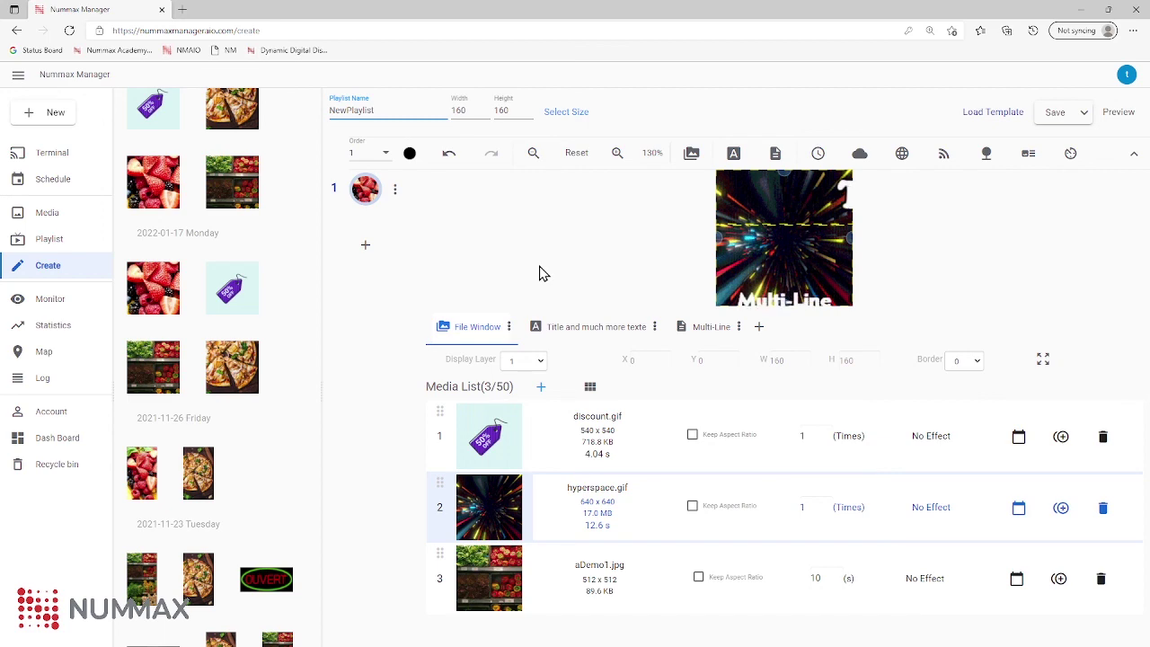
left_click(1056, 119)
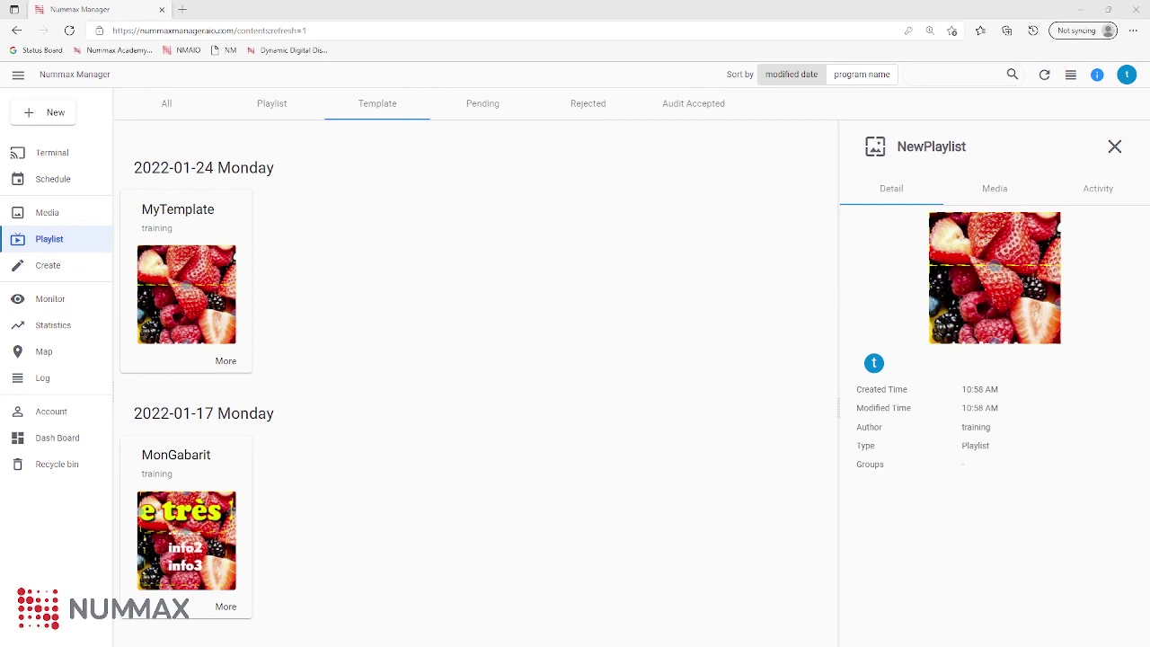
Show the saved playlists and open NewPlaylist for editing
left_click(273, 106)
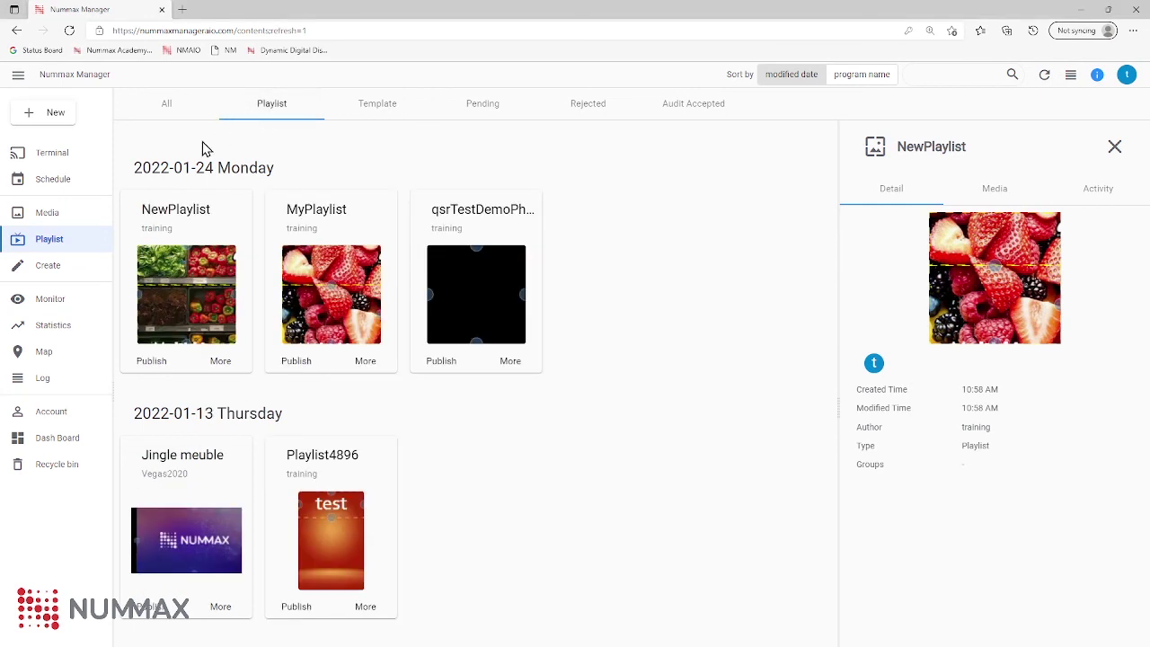
left_click(186, 279)
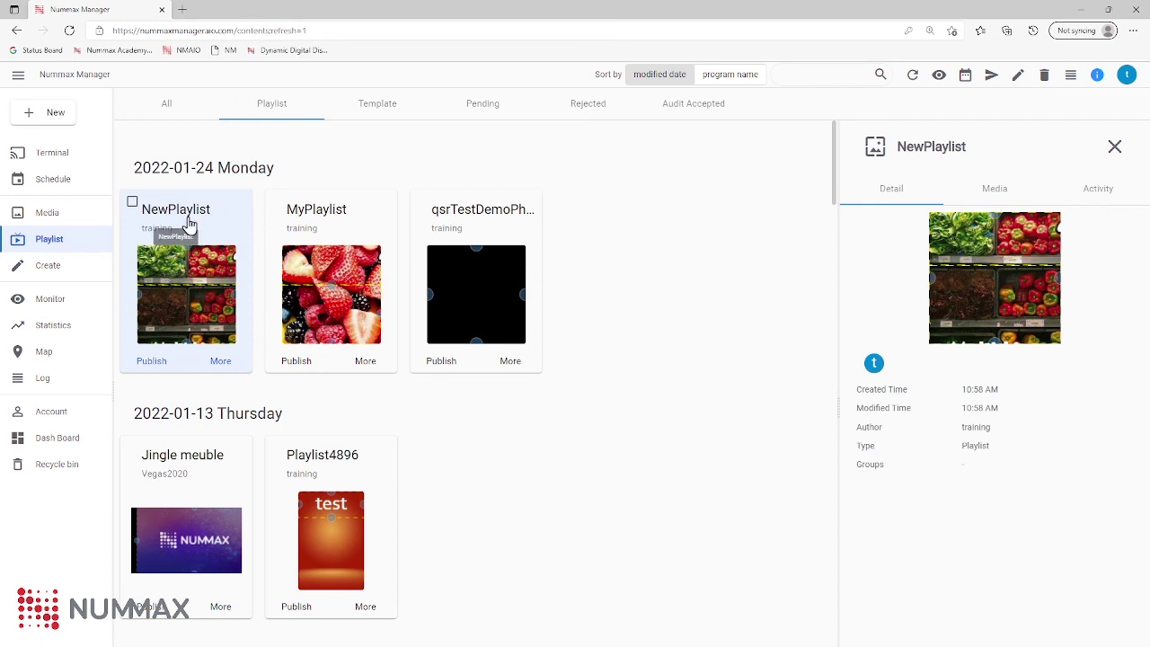
left_click(205, 235)
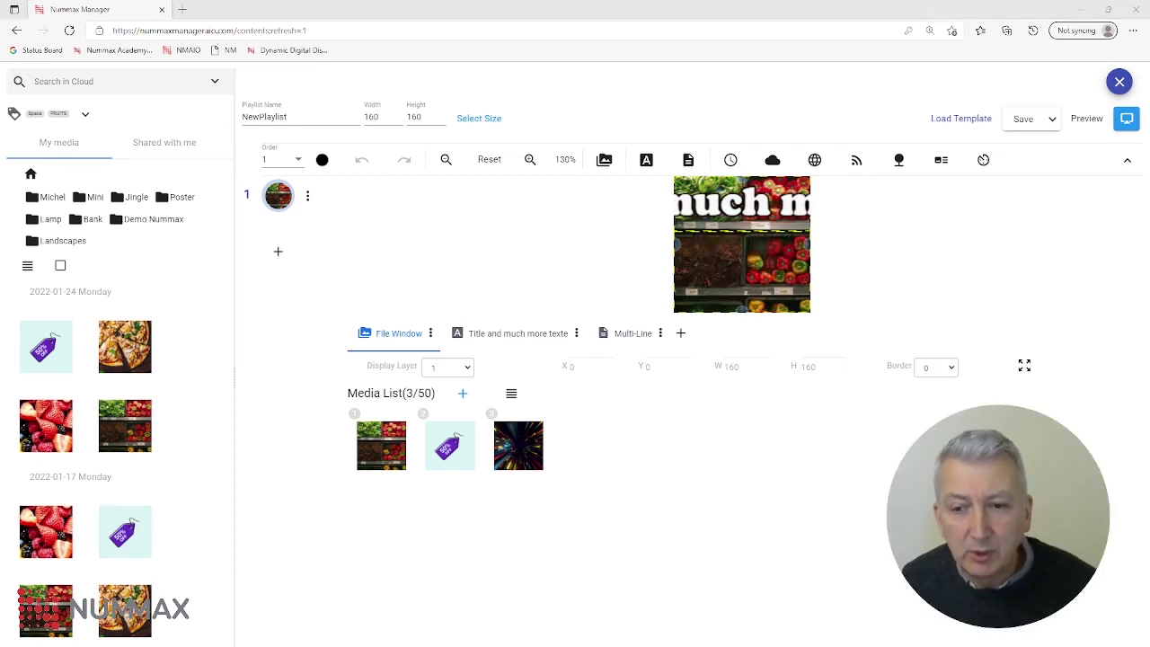
Add two blank pages after the first page of the playlist and return to page 1
left_click(278, 252)
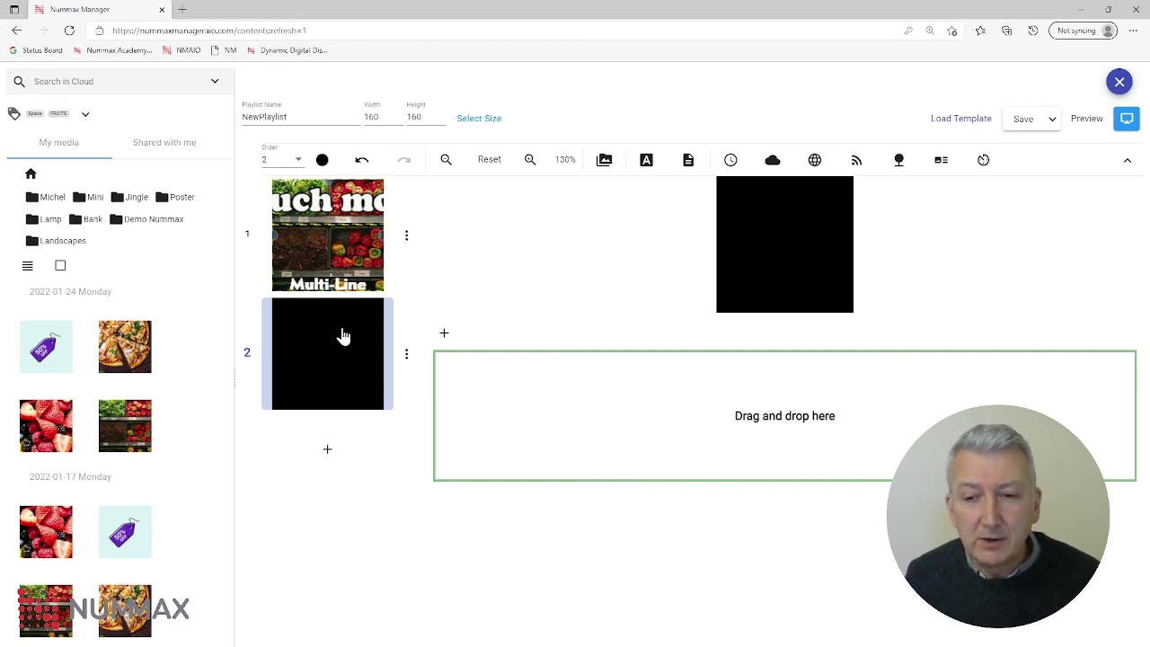
left_click(328, 452)
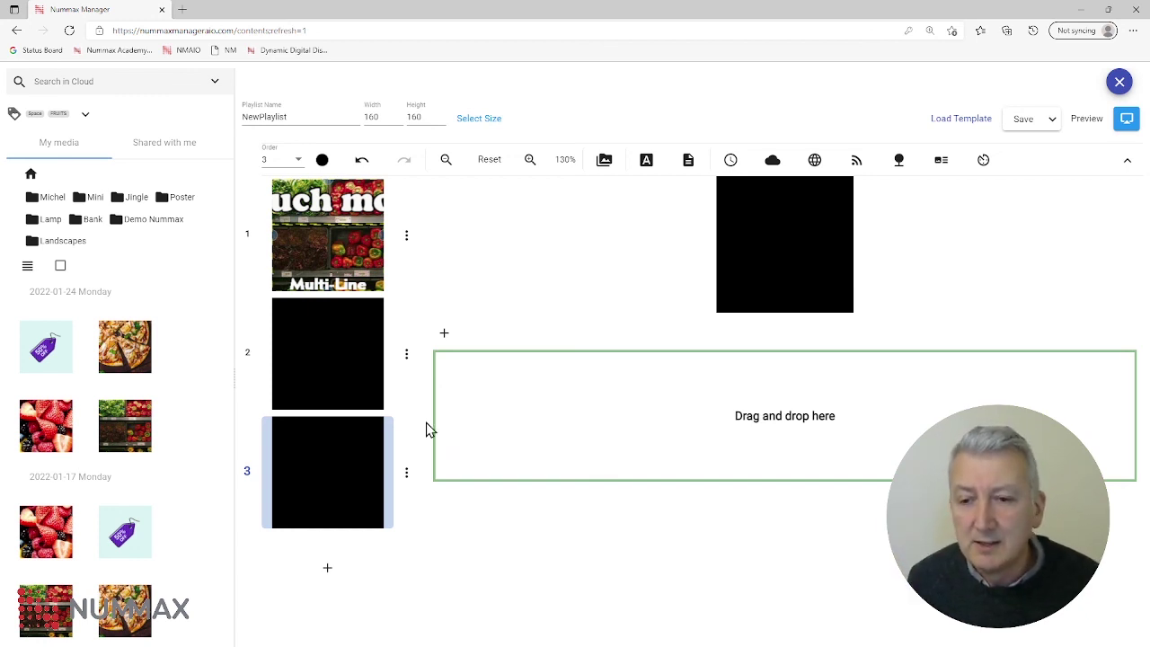
left_click(362, 249)
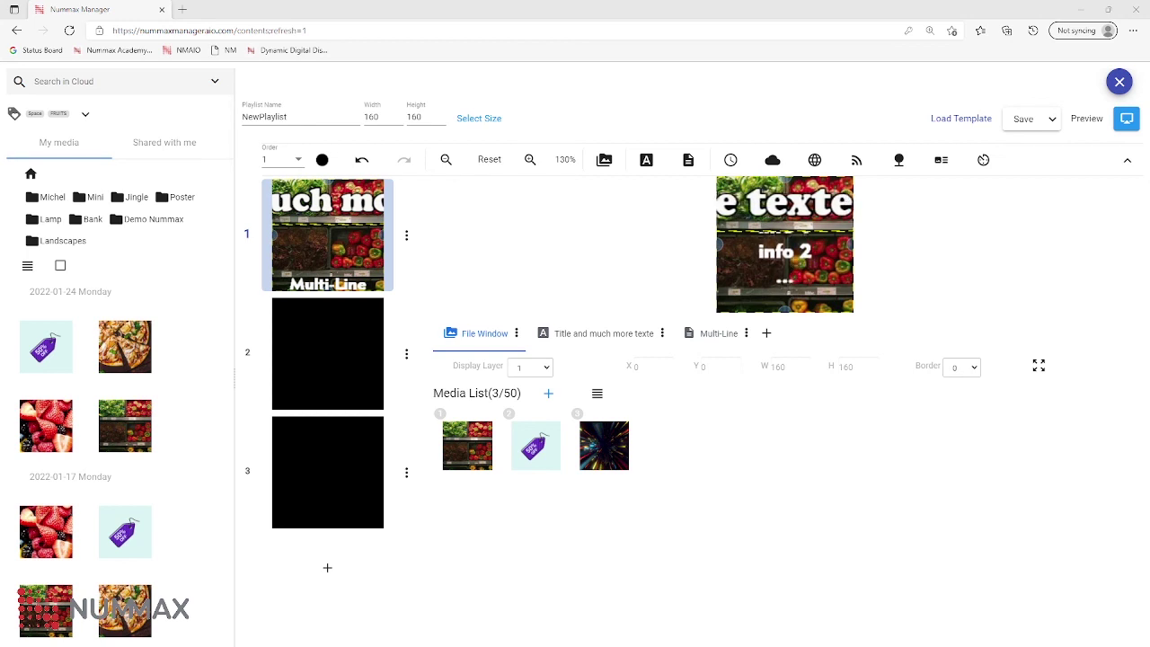
Add a clock window to page 2, enlarge it to about 139 × 80 and position it at about X 10, Y 15
left_click(326, 357)
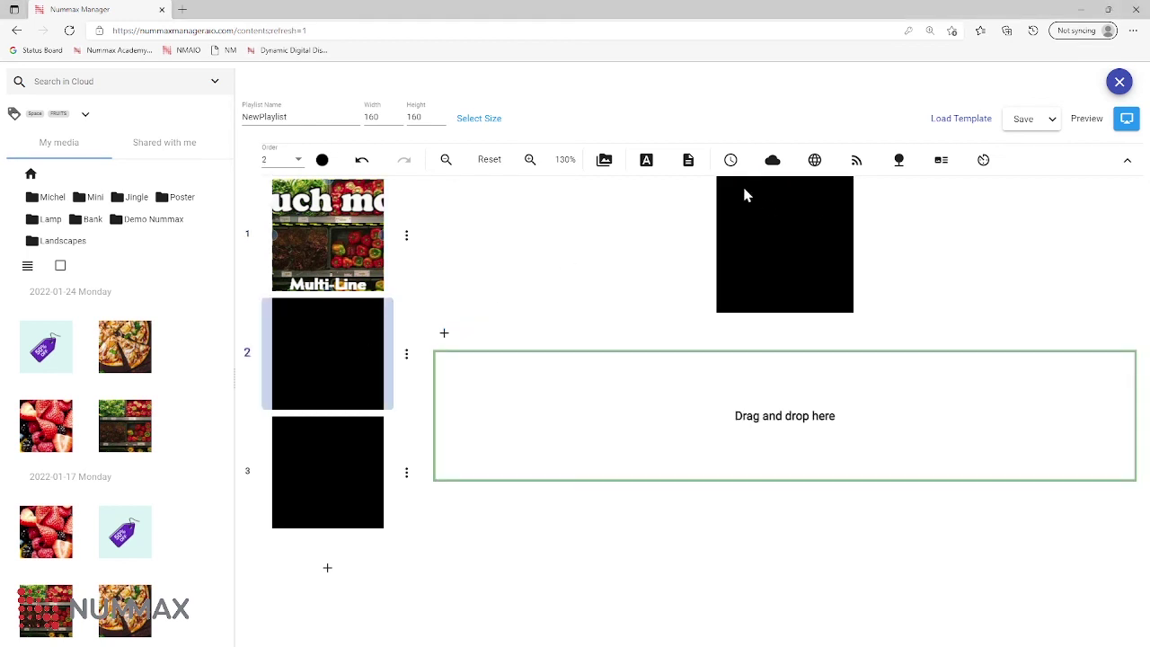
left_click(732, 162)
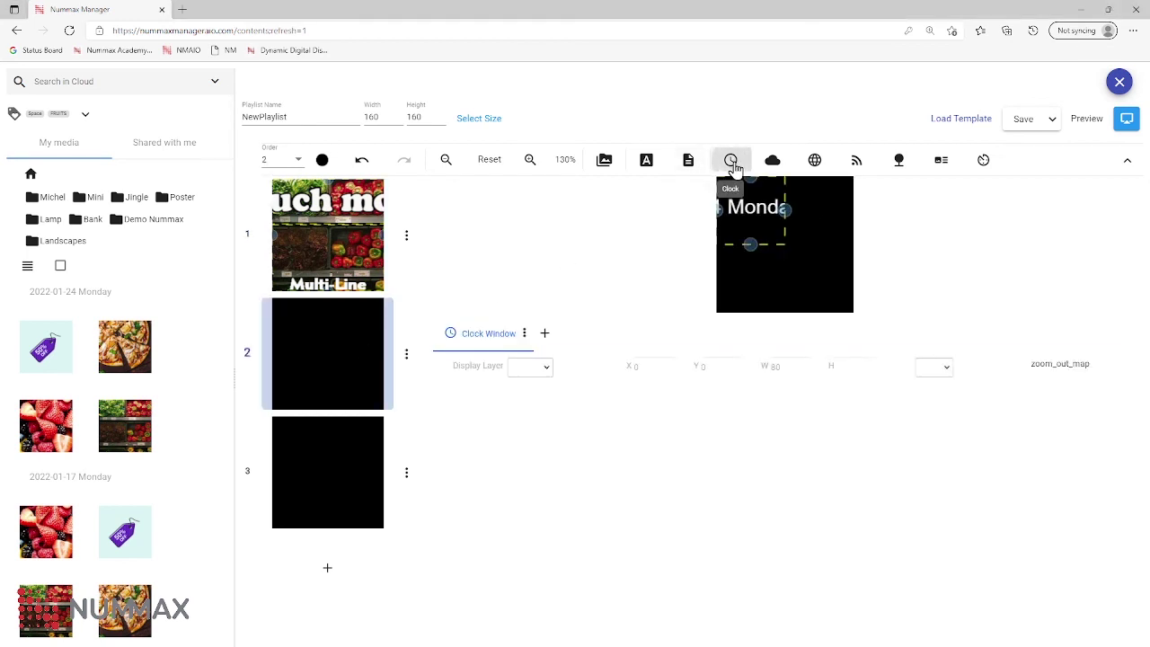
mouse_move(782, 212)
left_mouse_down()
mouse_move(832, 213)
mouse_move(793, 248)
mouse_move(787, 229)
mouse_move(798, 226)
left_mouse_up()
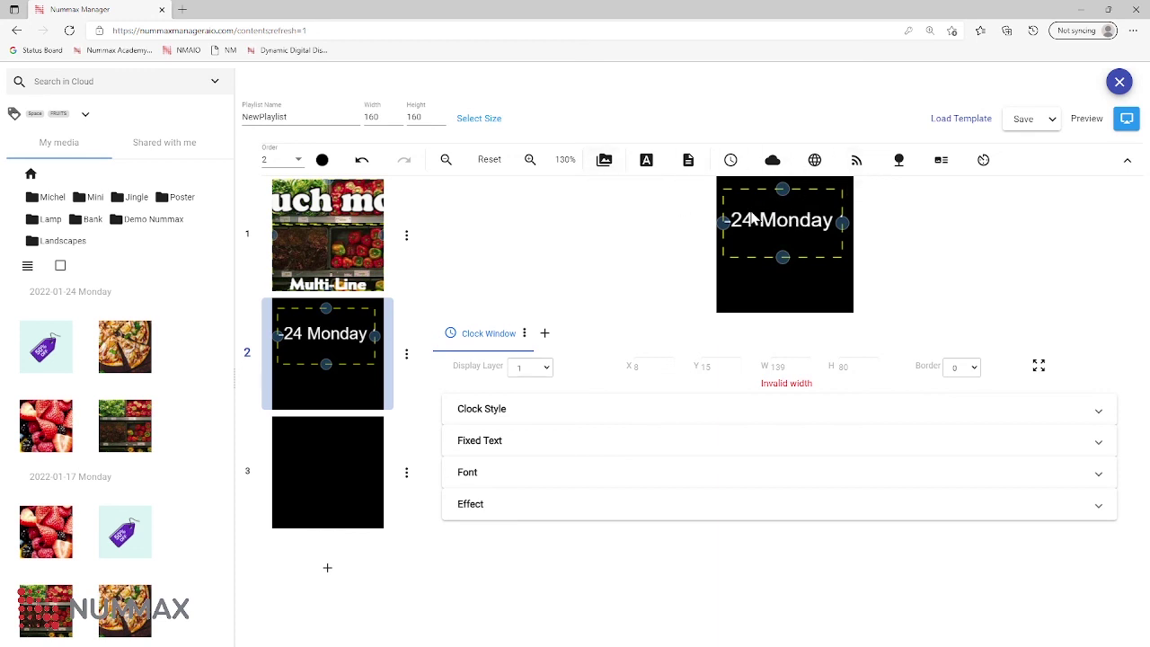
left_click_drag(758, 220, 770, 225)
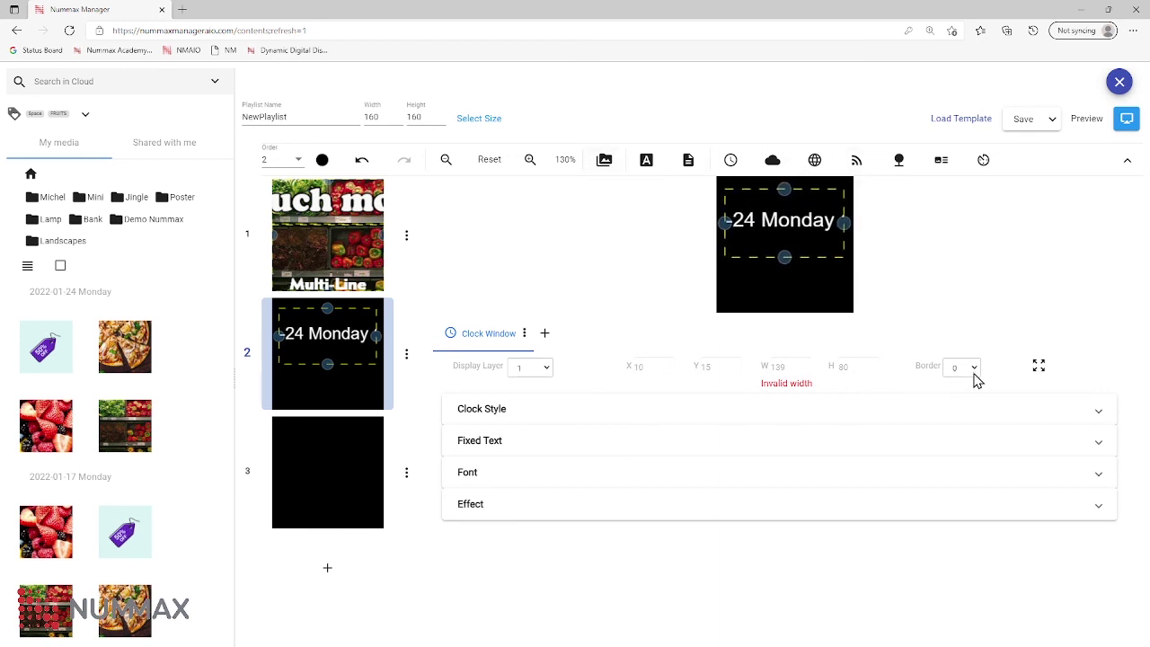
Try a border of 4 around the clock window and set the border back to 0
left_click(974, 374)
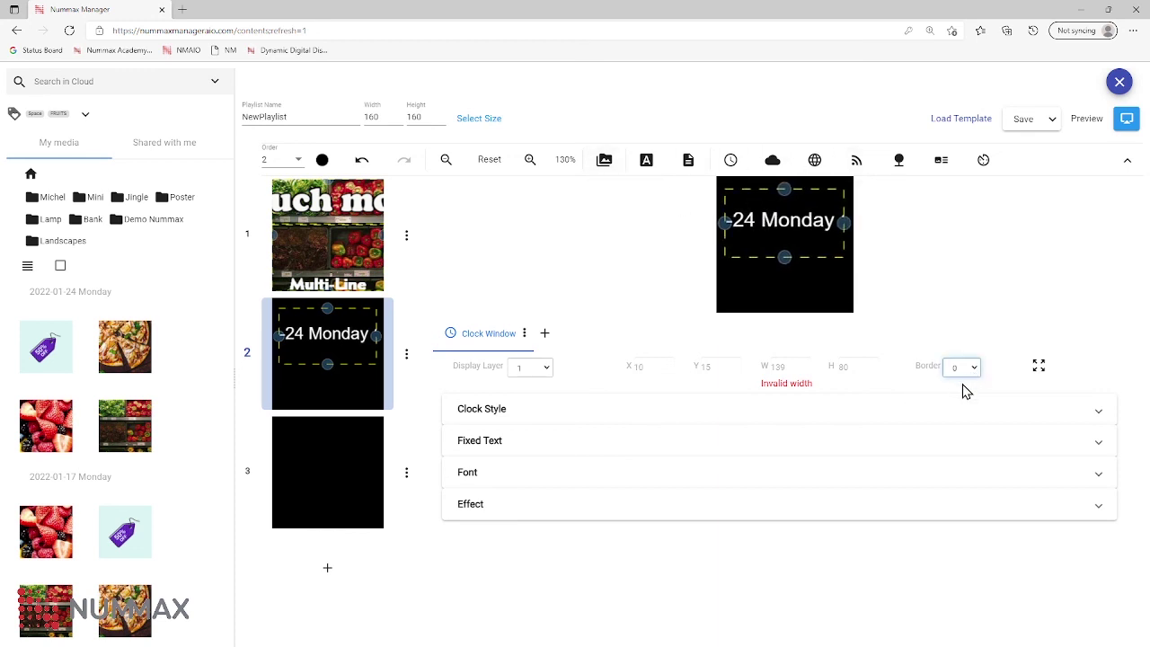
left_click(965, 428)
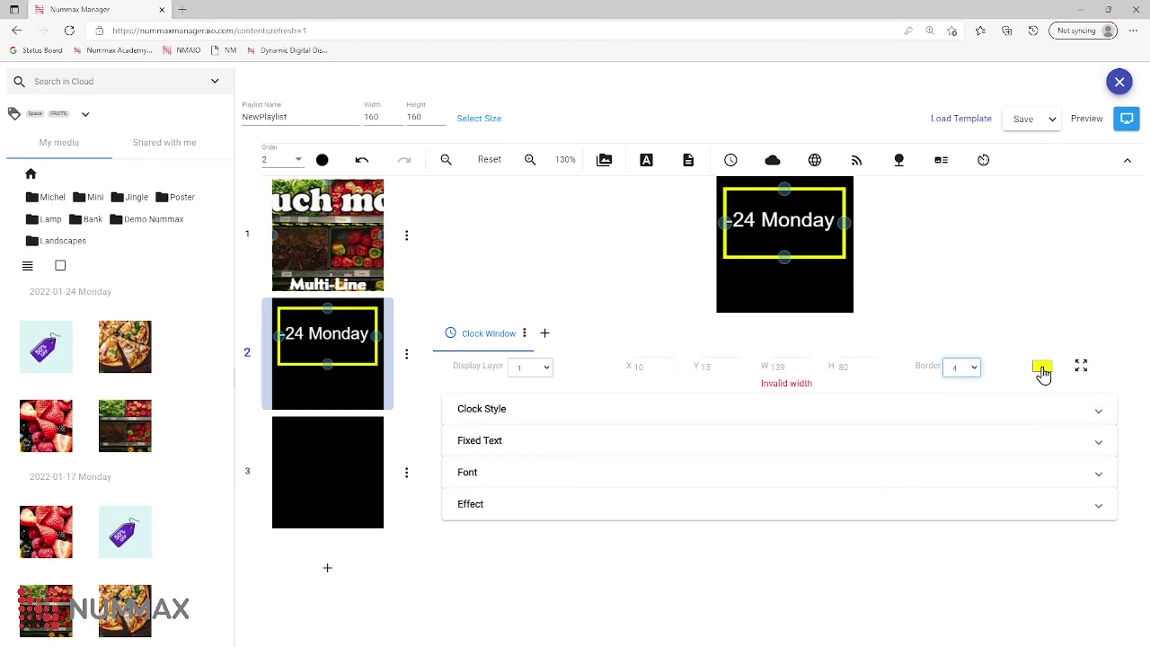
left_click(972, 399)
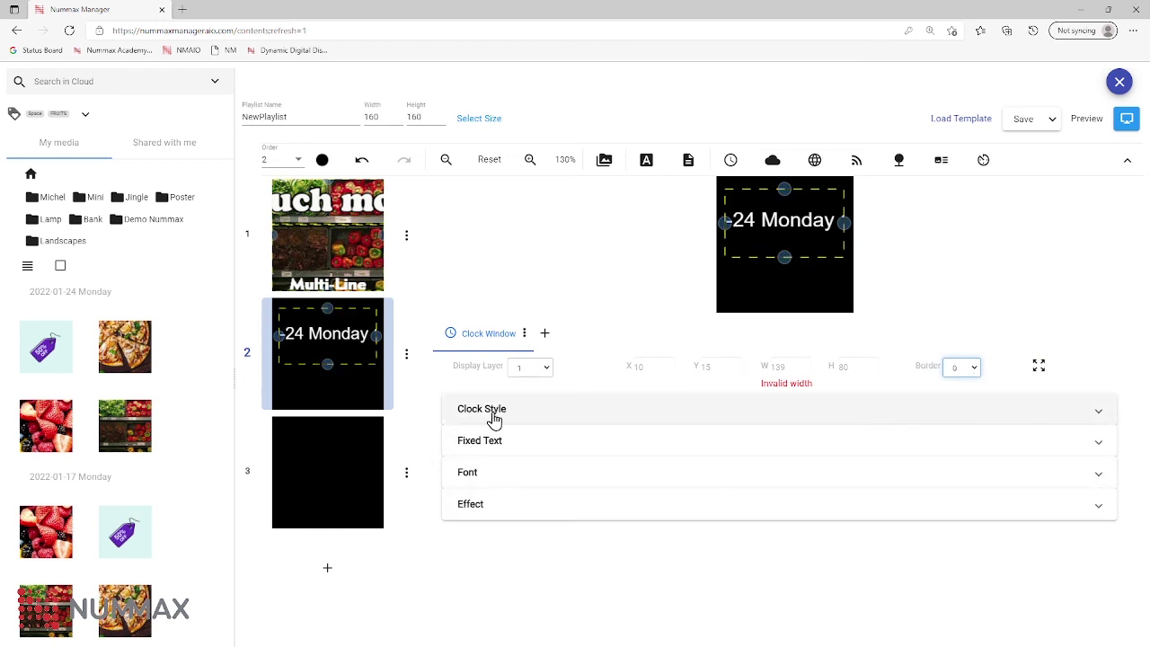
Set the clock window's background color to red
left_click(517, 510)
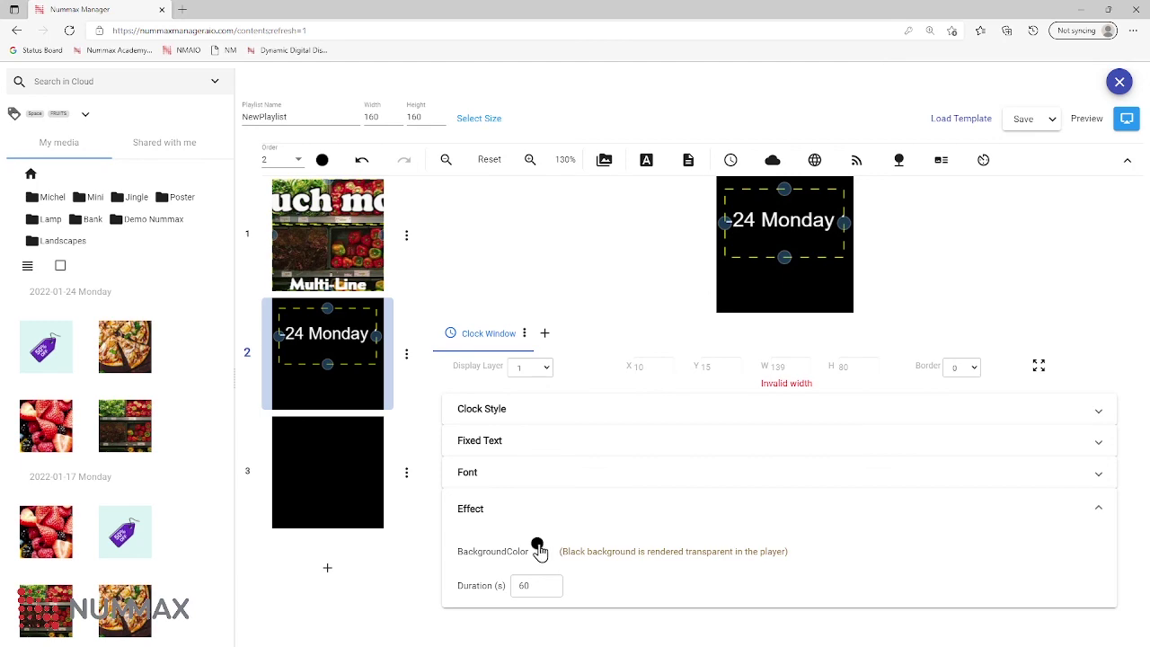
left_click(538, 546)
left_click_drag(597, 317, 653, 267)
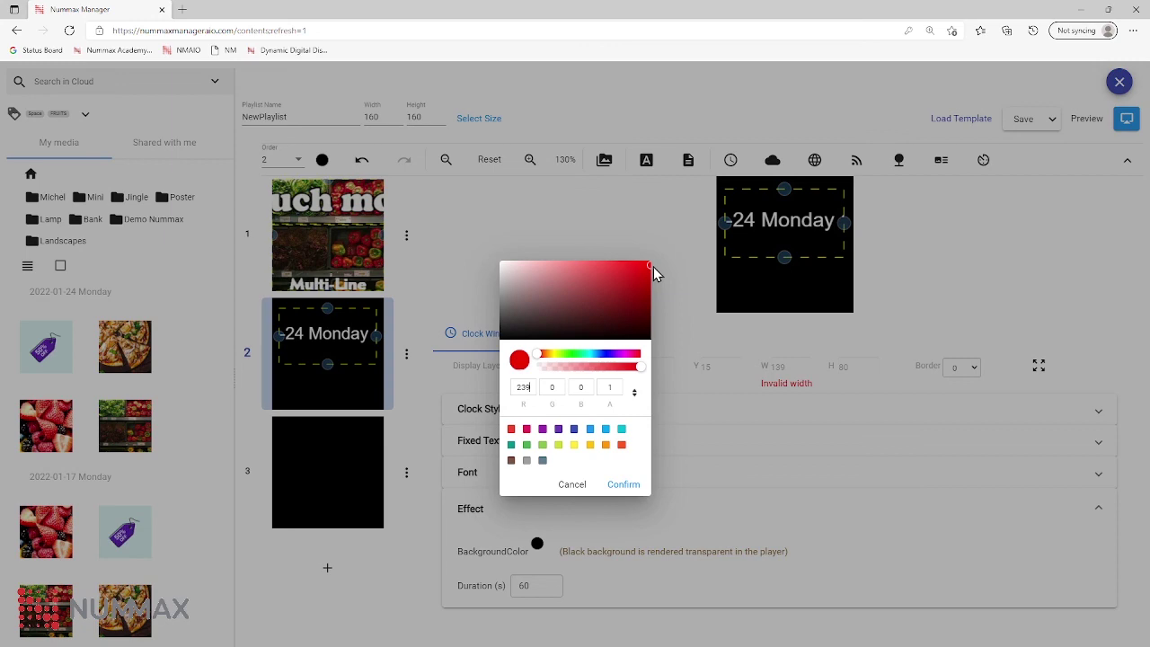
left_click(625, 485)
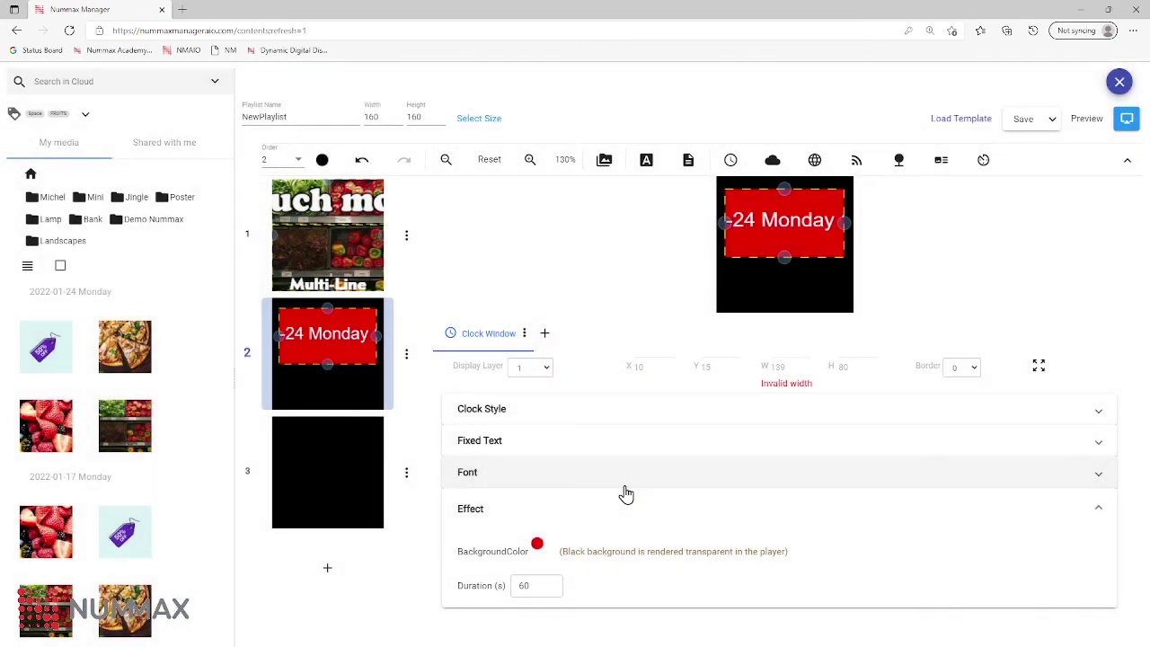
left_click(582, 505)
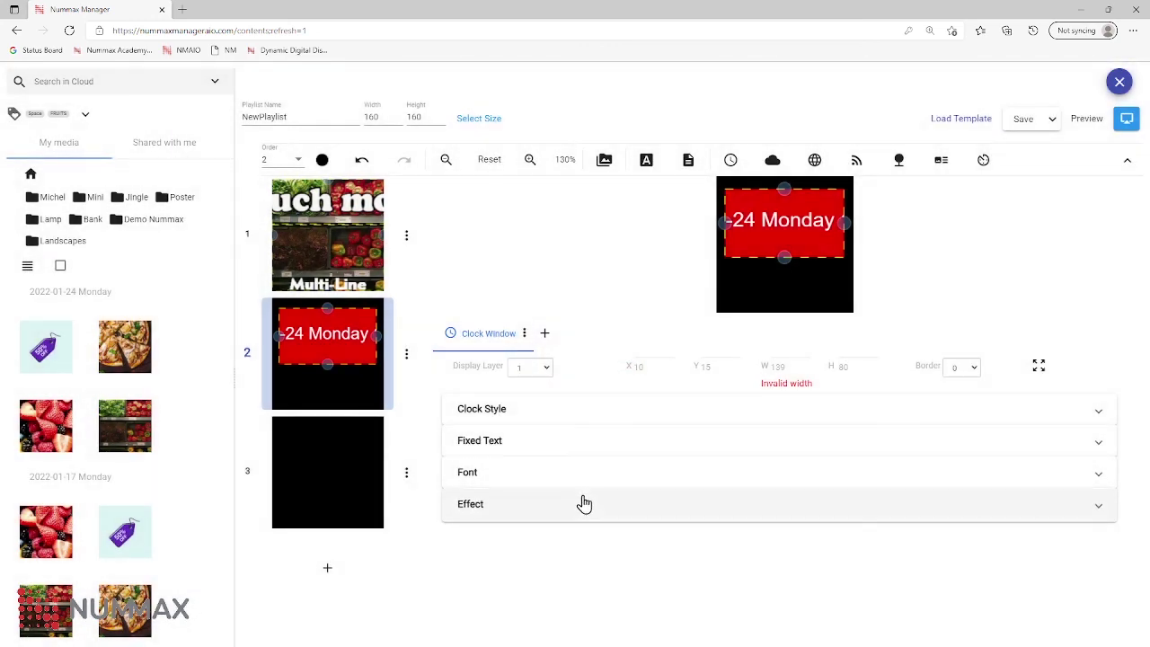
Examine the clock style choices and the fixed text option of the clock window
left_click(609, 415)
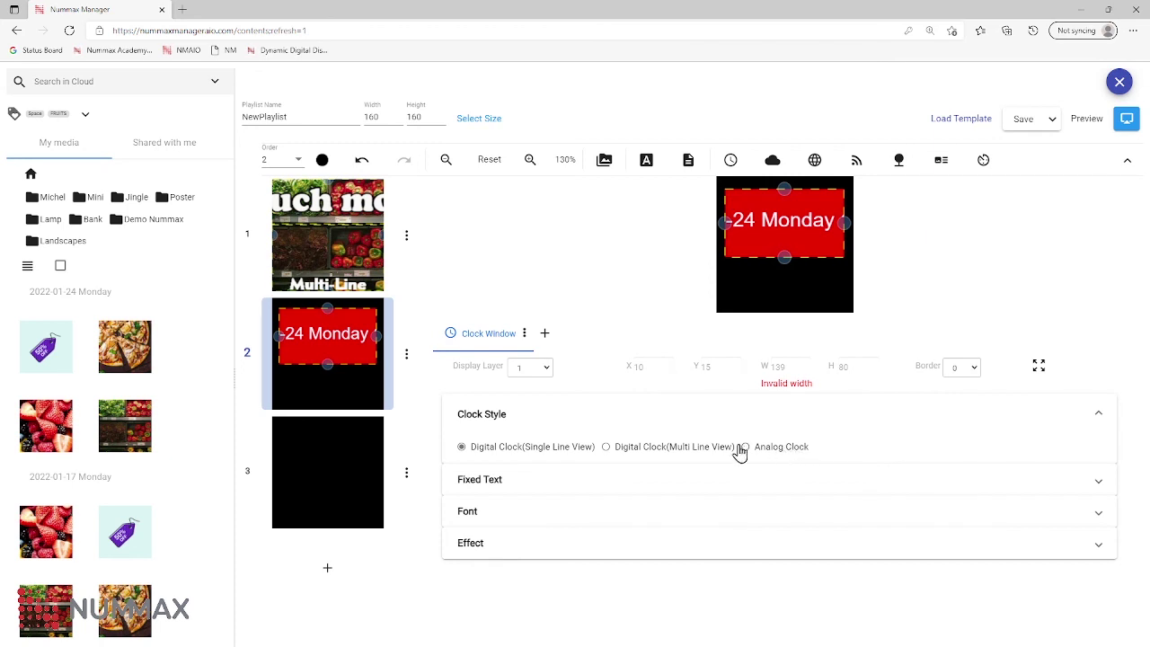
left_click(549, 486)
left_click(548, 485)
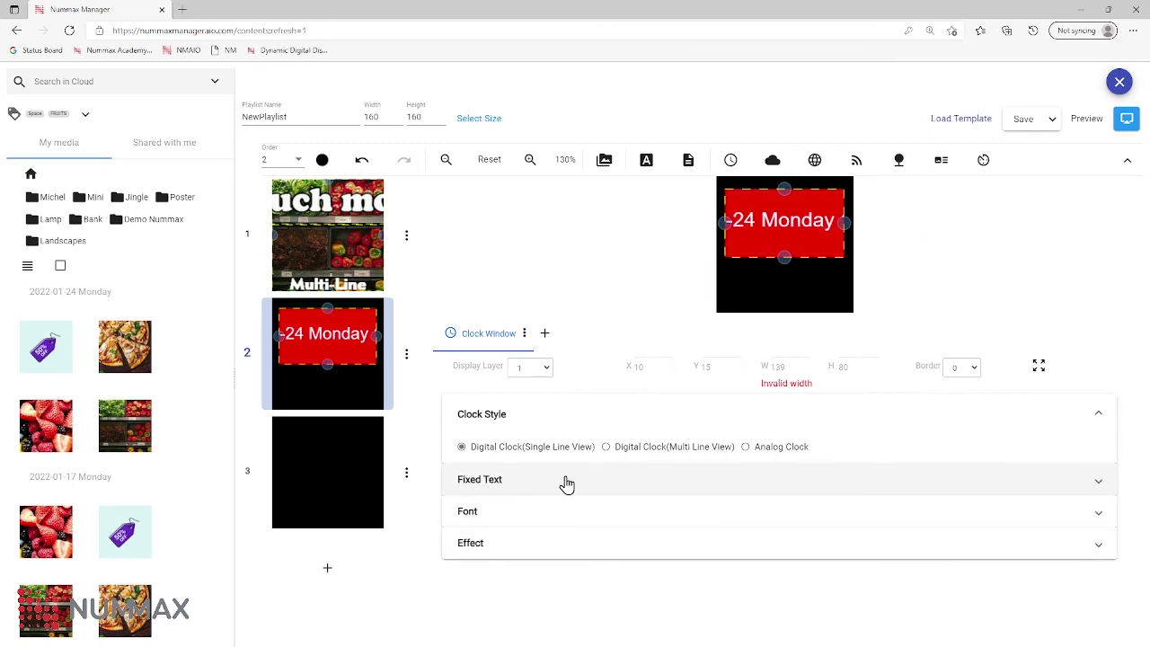
left_click(567, 485)
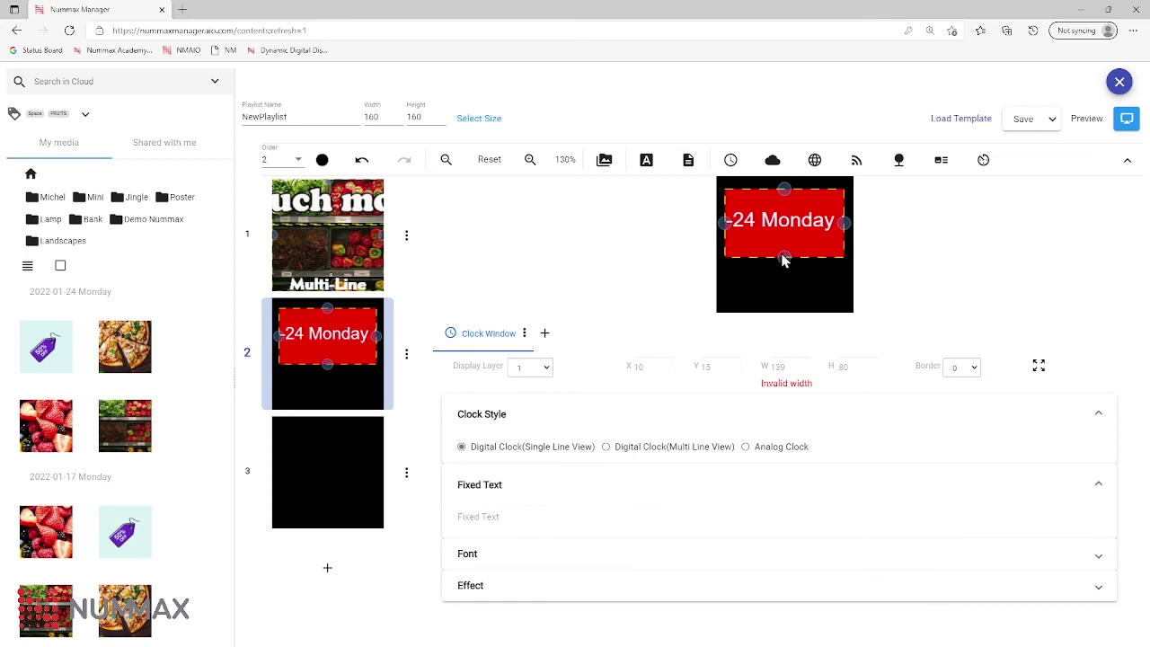
left_click(551, 487)
Limit the clock display to hour and minute by removing year, month, date, week and second, and make its text bold
left_click(513, 519)
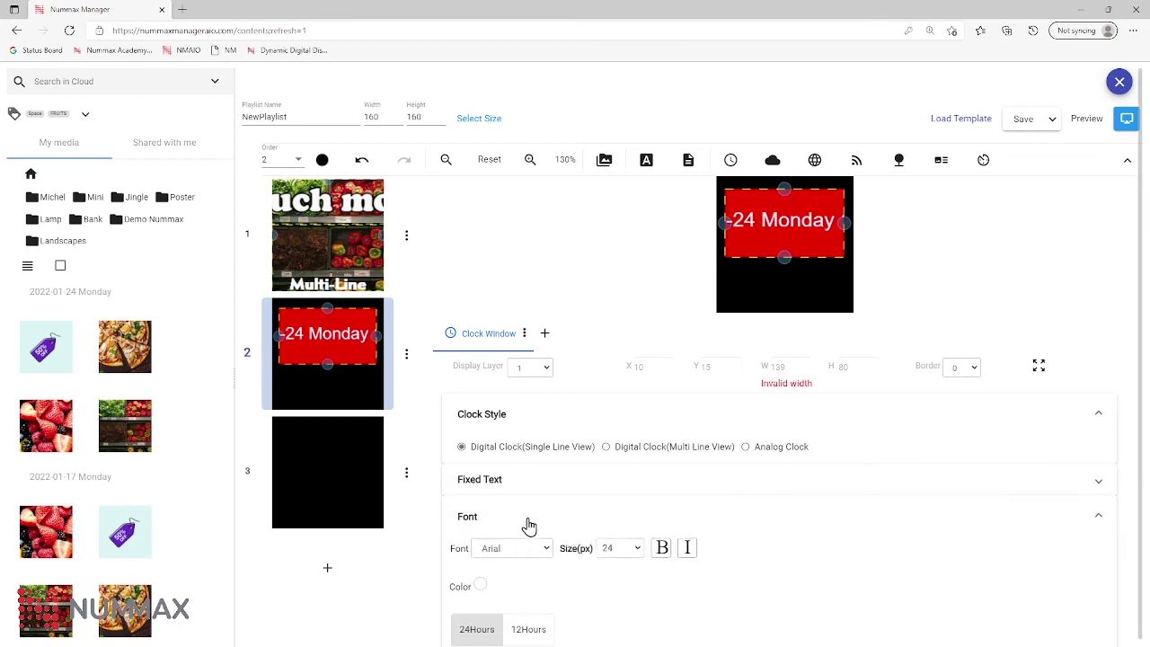
scroll(526, 523, "down", 1)
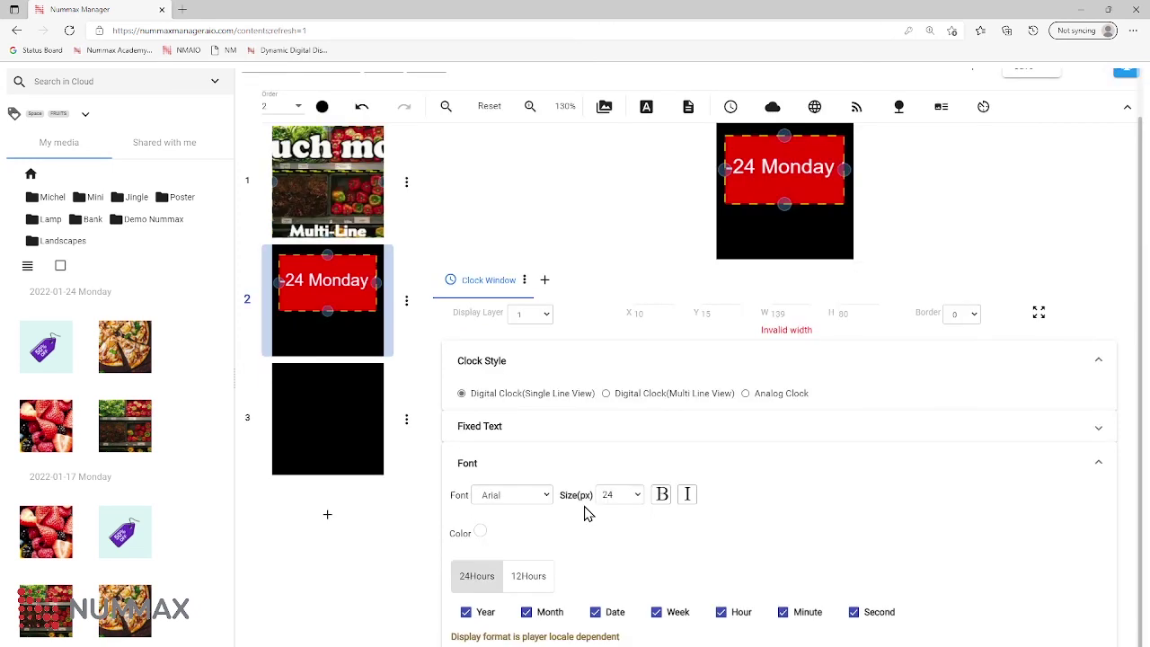
left_click(490, 614)
left_click(527, 614)
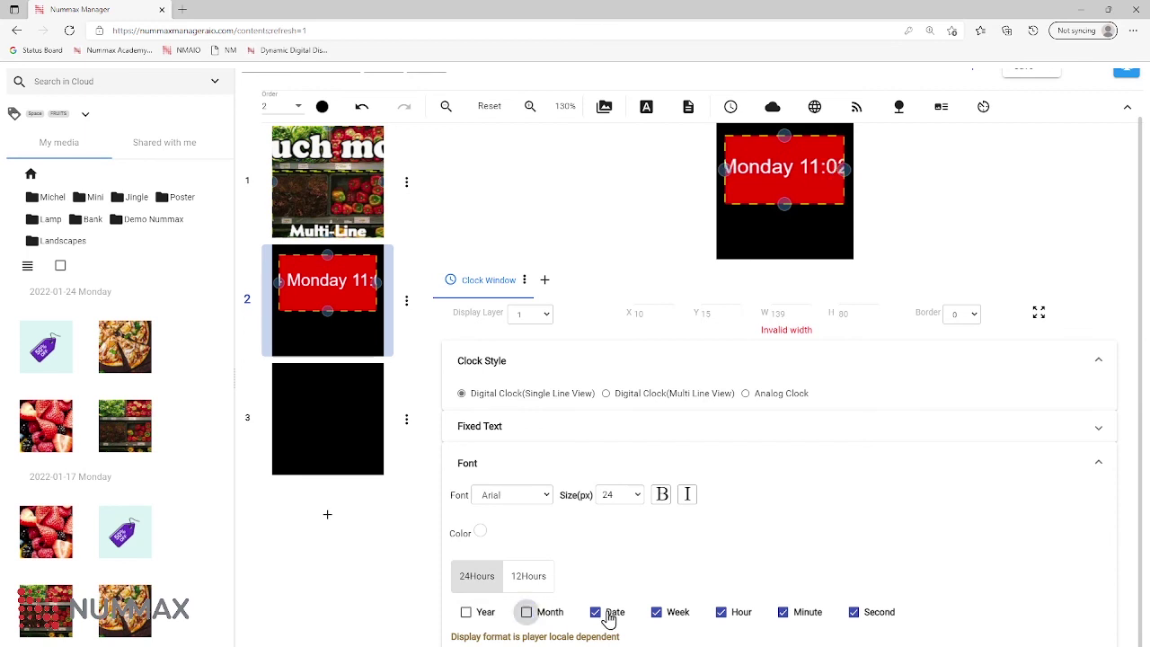
left_click(596, 613)
left_click(661, 613)
left_click(871, 615)
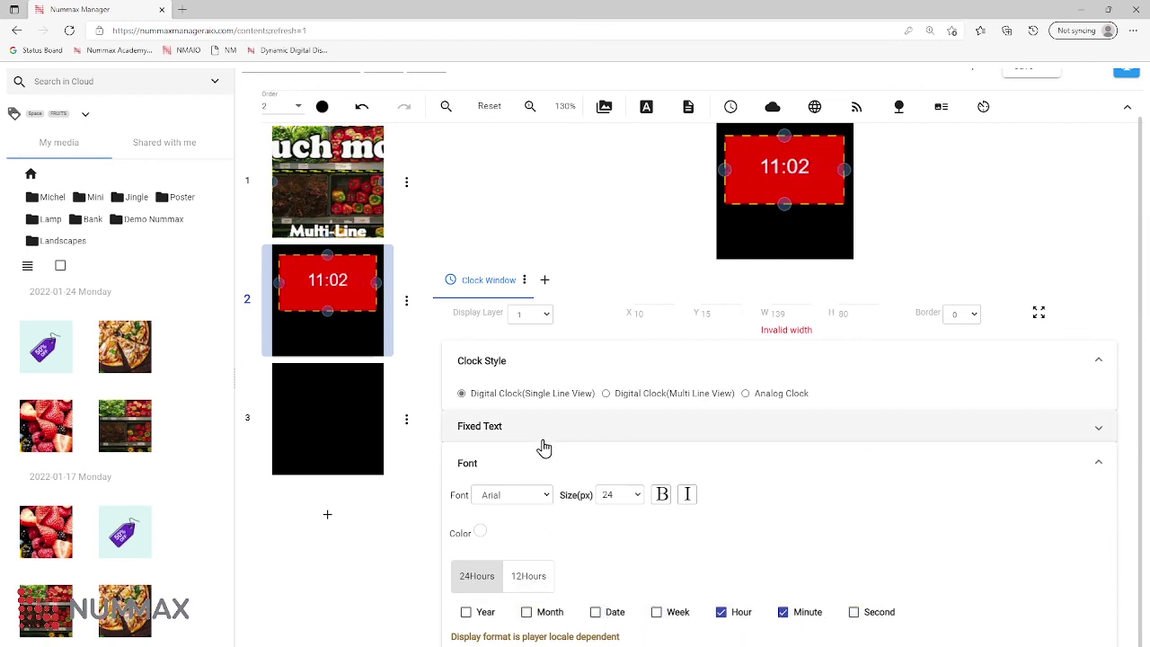
left_click(609, 461)
Set the clock's duration to 20 s and shrink the clock window to about 79 × 42 in page 2's lower-left corner
left_click(567, 554)
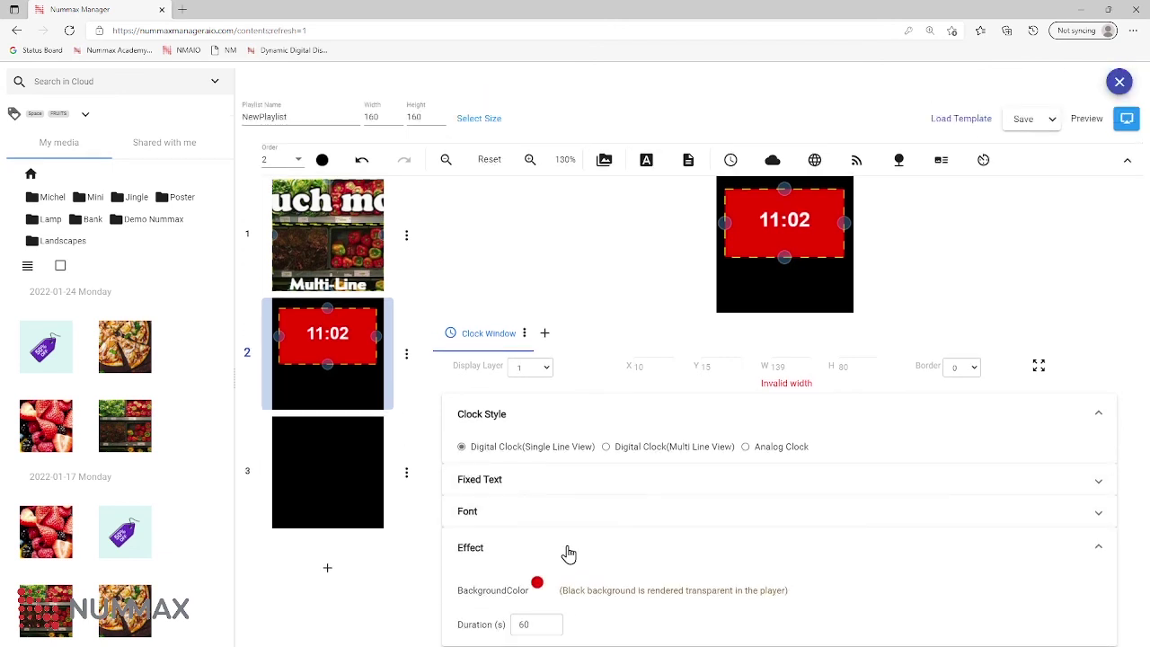
double_click(523, 623)
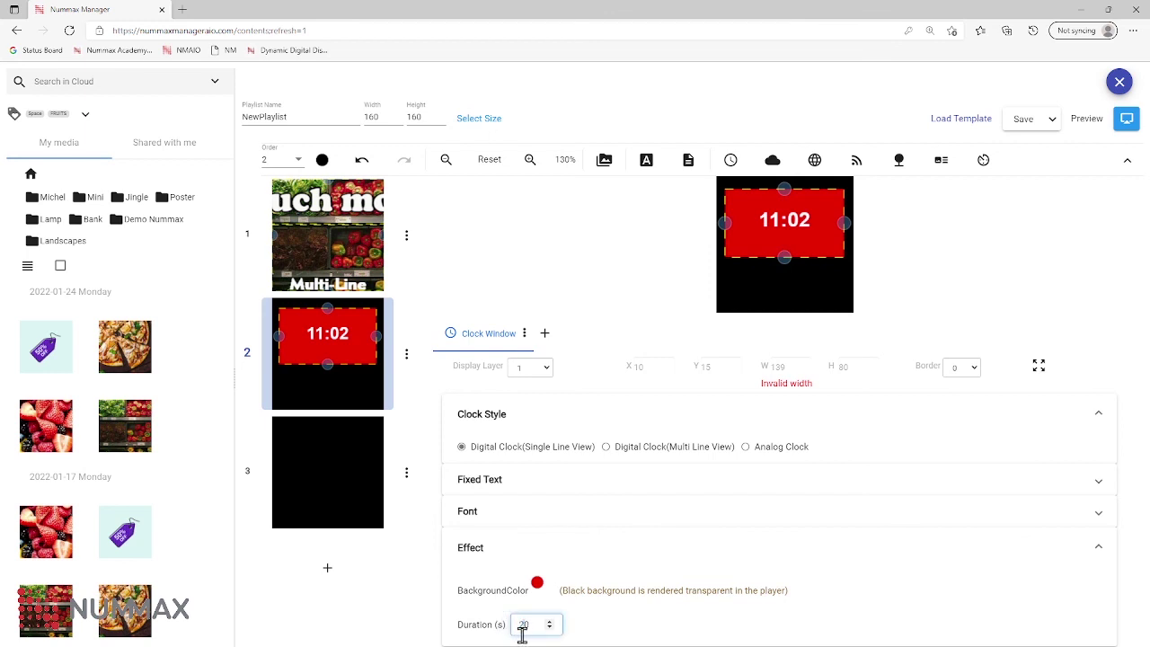
left_click(593, 547)
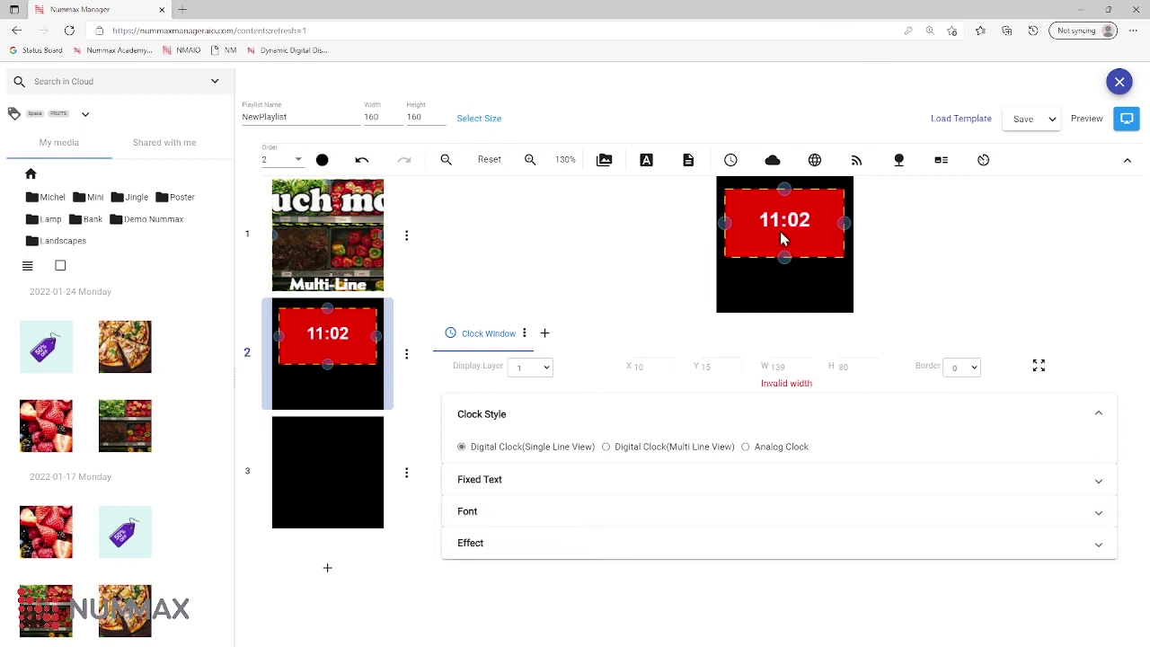
left_click_drag(786, 258, 769, 295)
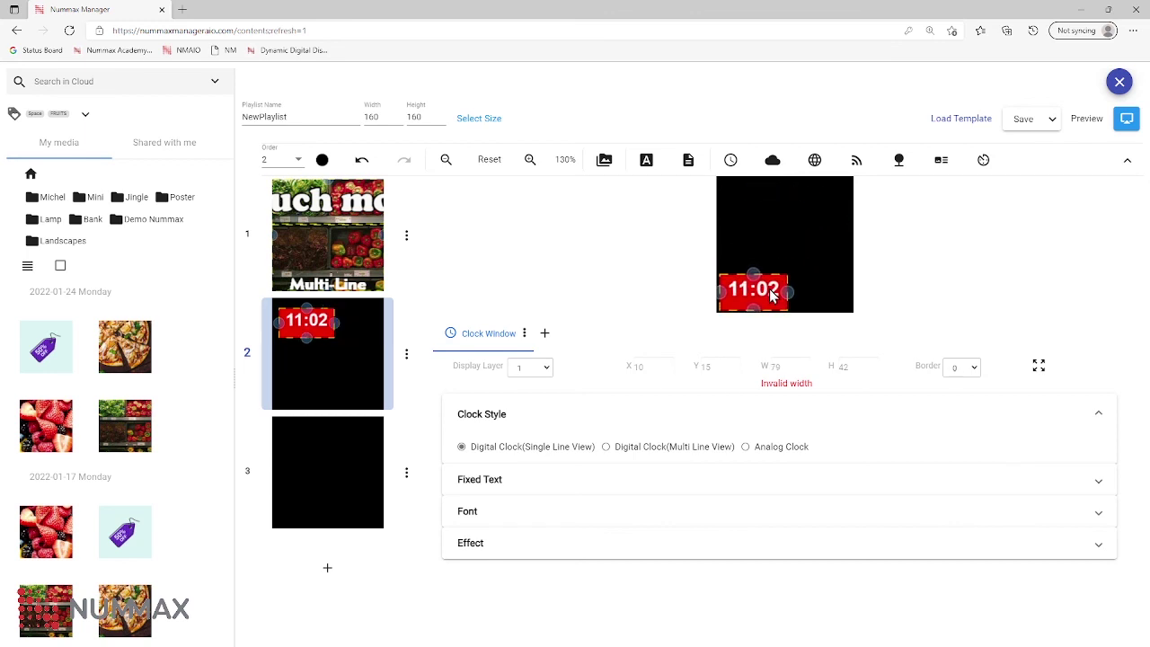
Add a weather window to page 2 at about X 47, Y 18 and switch it to Single Line View
left_click(771, 162)
left_click_drag(741, 231, 780, 229)
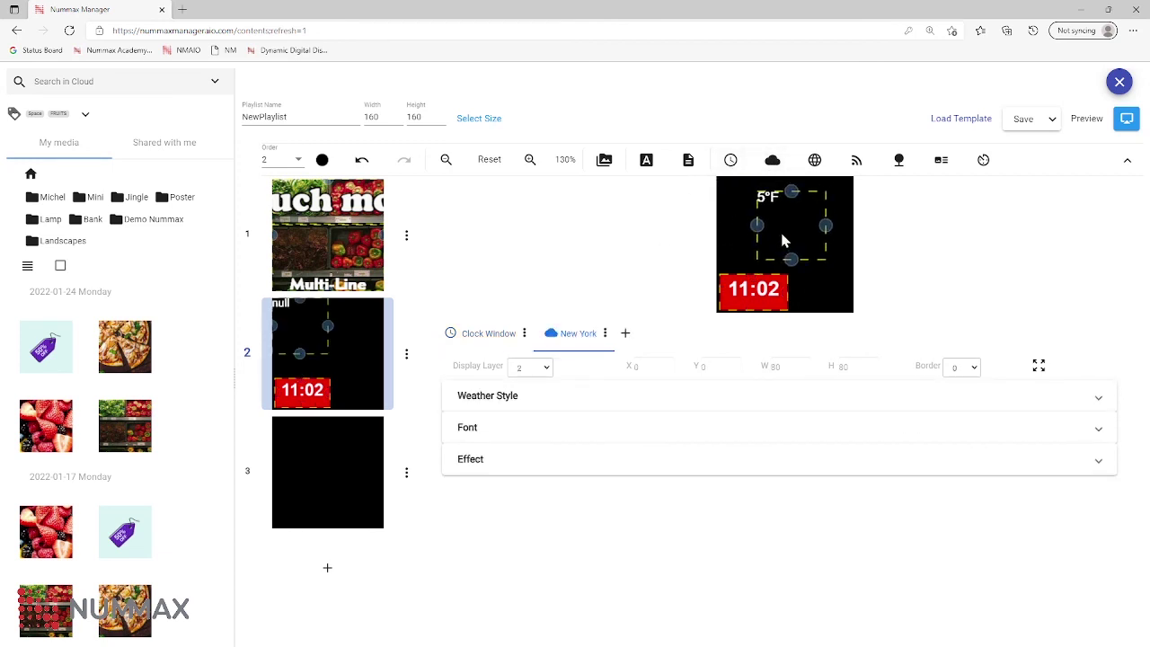
left_click(588, 399)
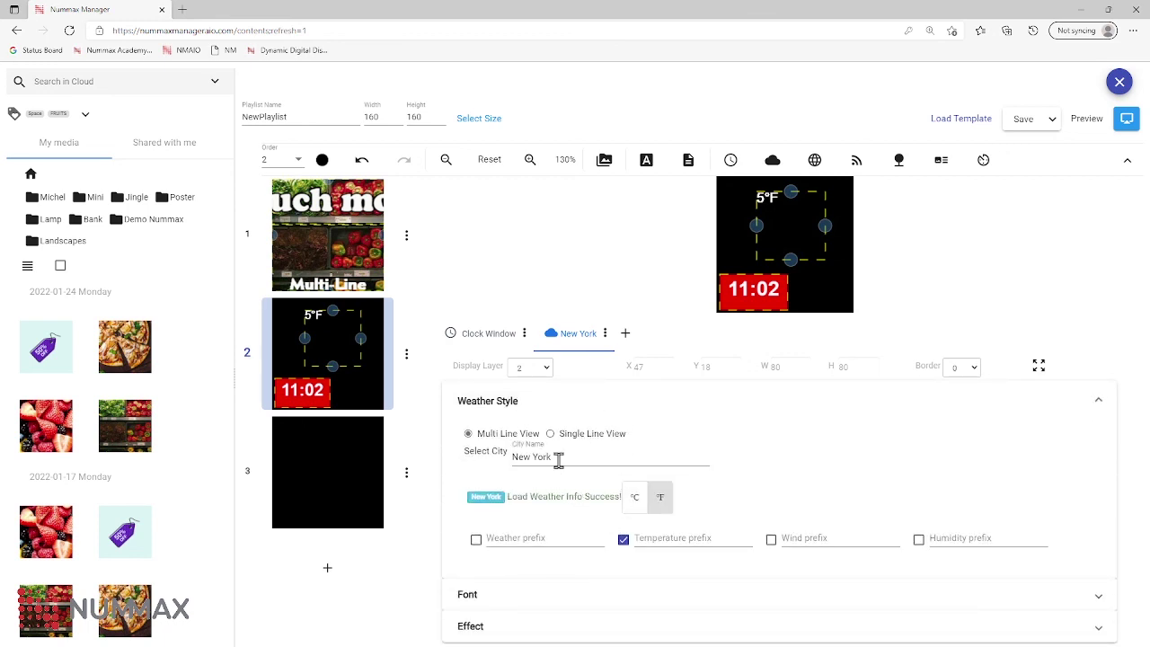
left_click_drag(558, 460, 512, 458)
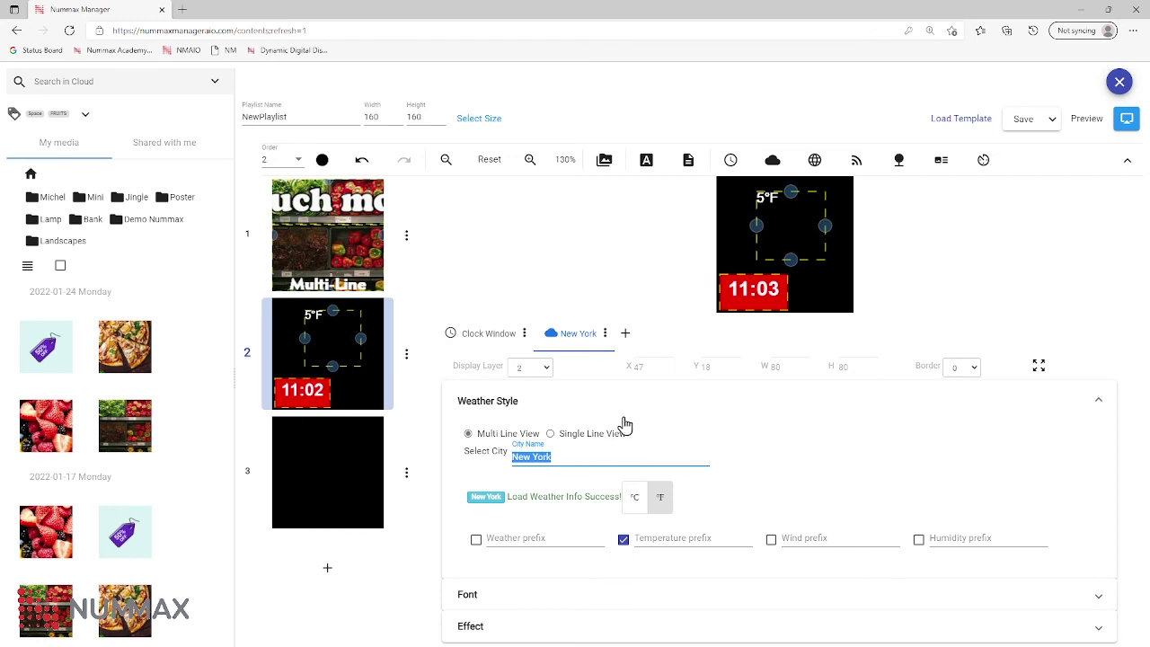
left_click(575, 441)
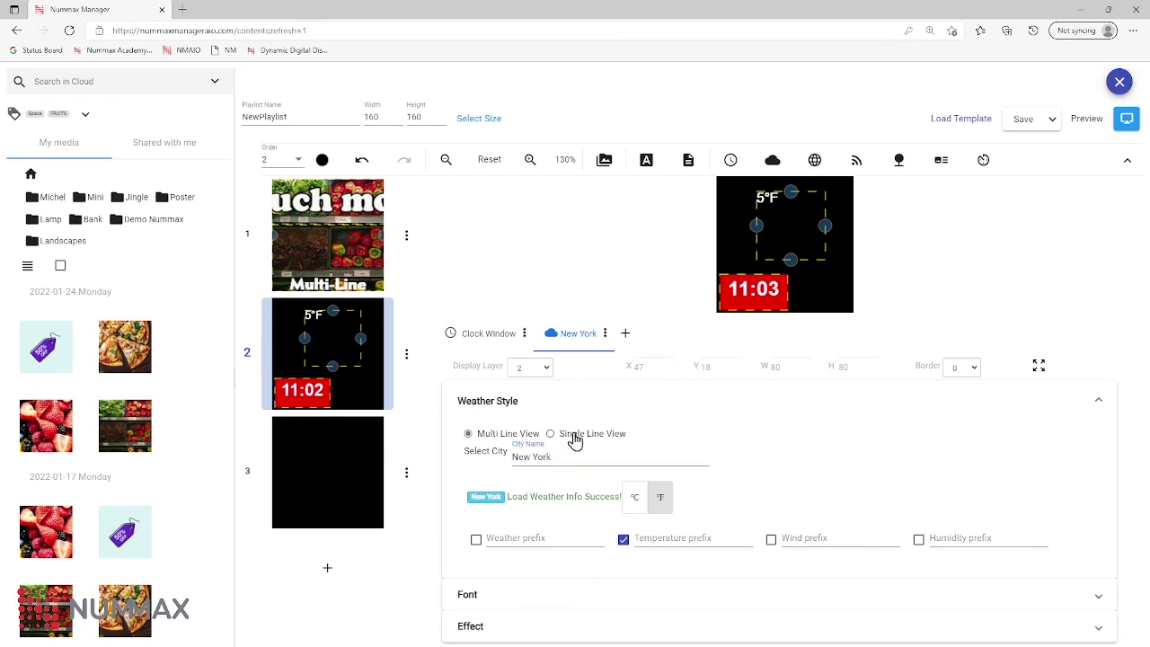
left_click(554, 436)
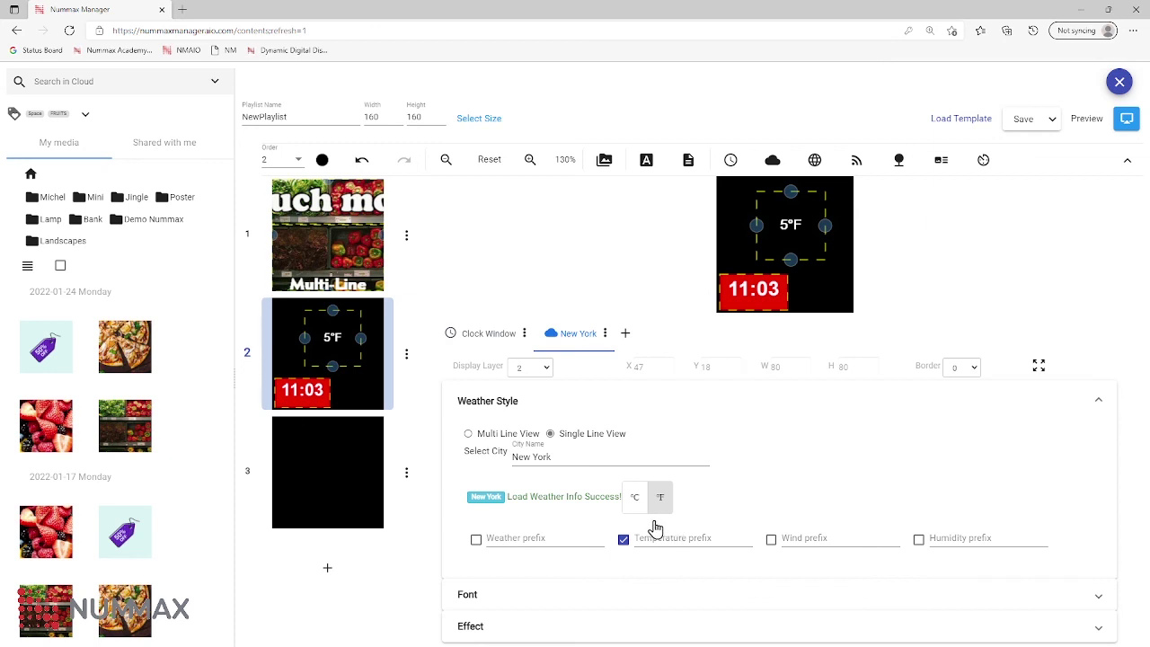
Set the weather window's city to Toronto CA and keep its temperature in °F
triple_click(548, 458)
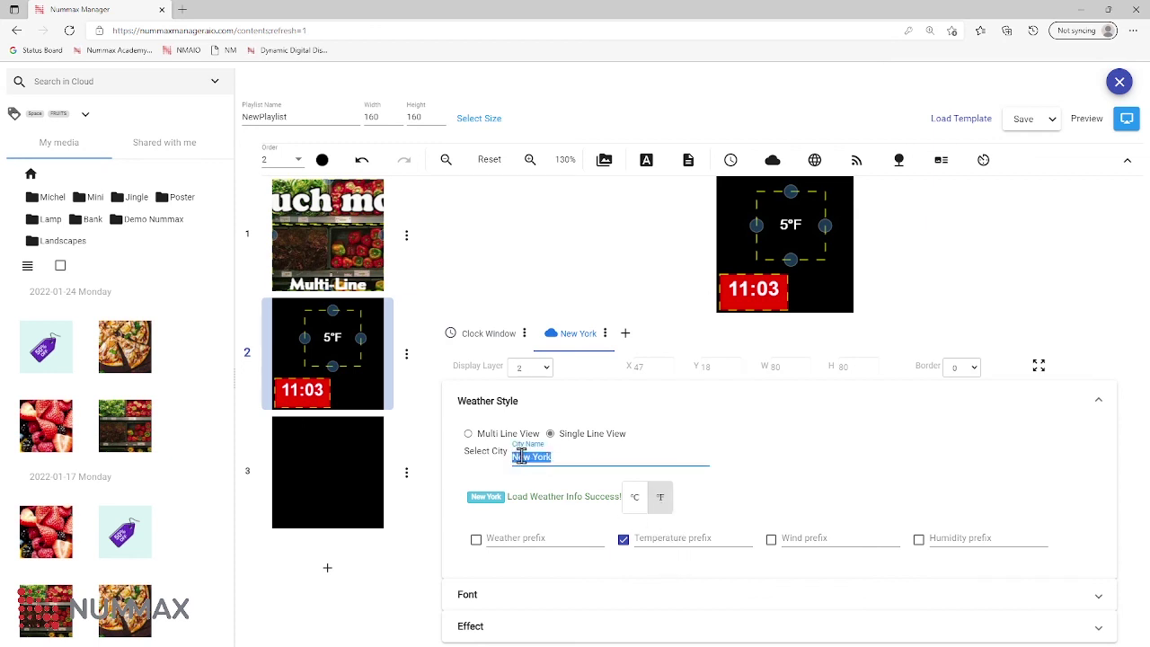
left_click(527, 457)
triple_click(517, 457)
type("Toronto")
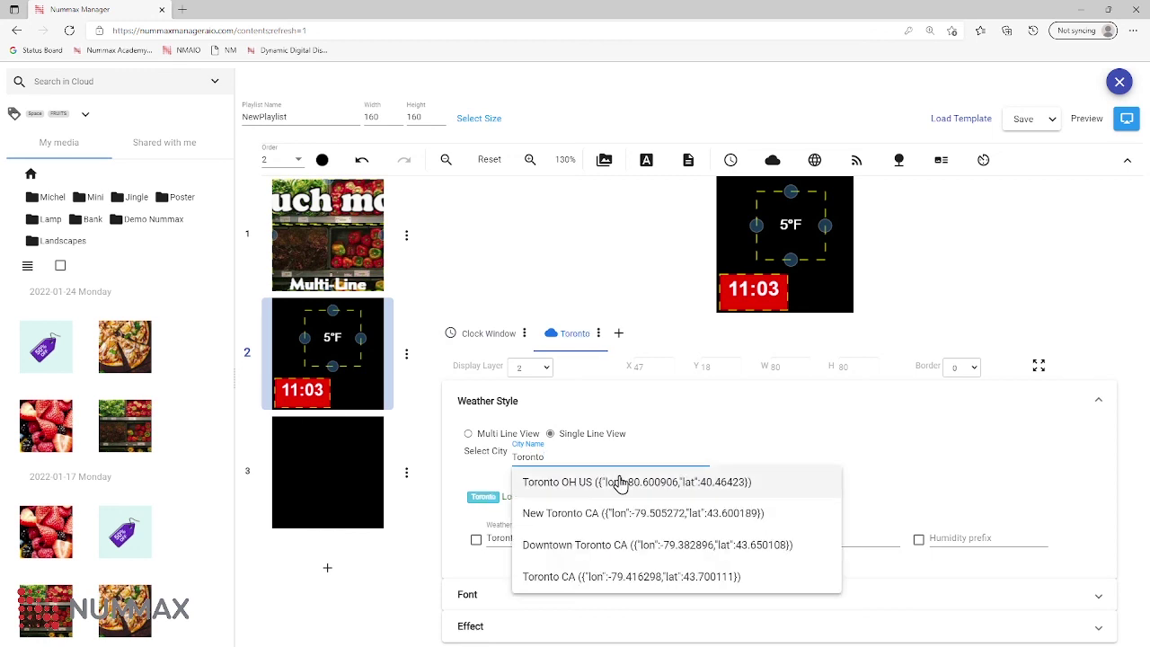
left_click(646, 577)
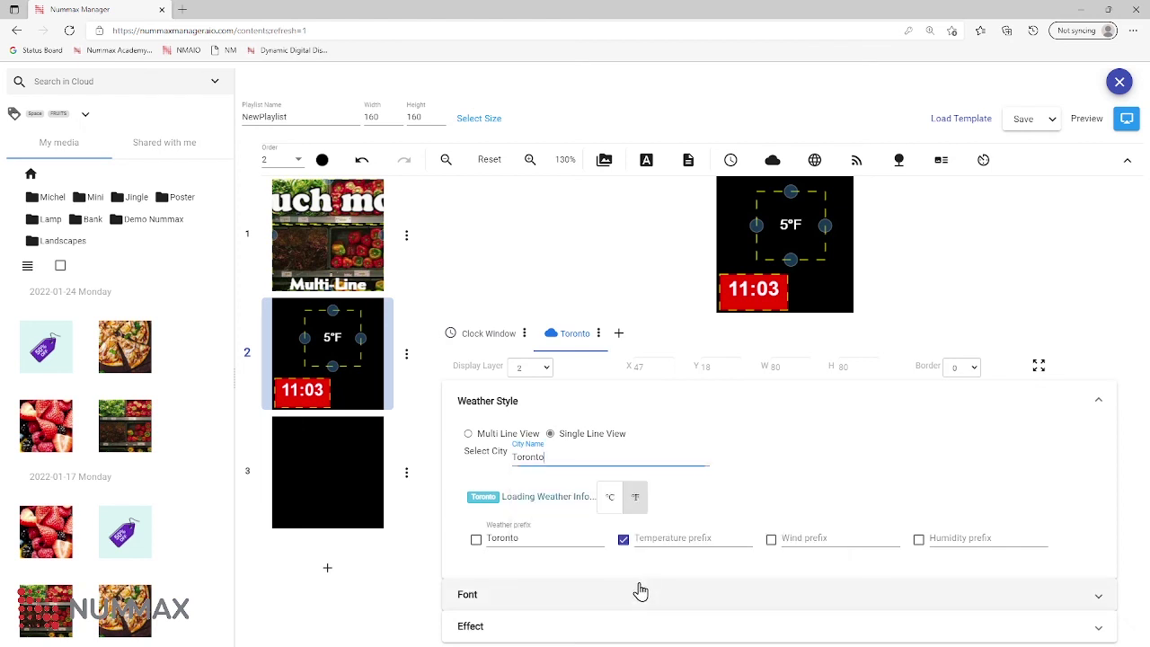
left_click(627, 503)
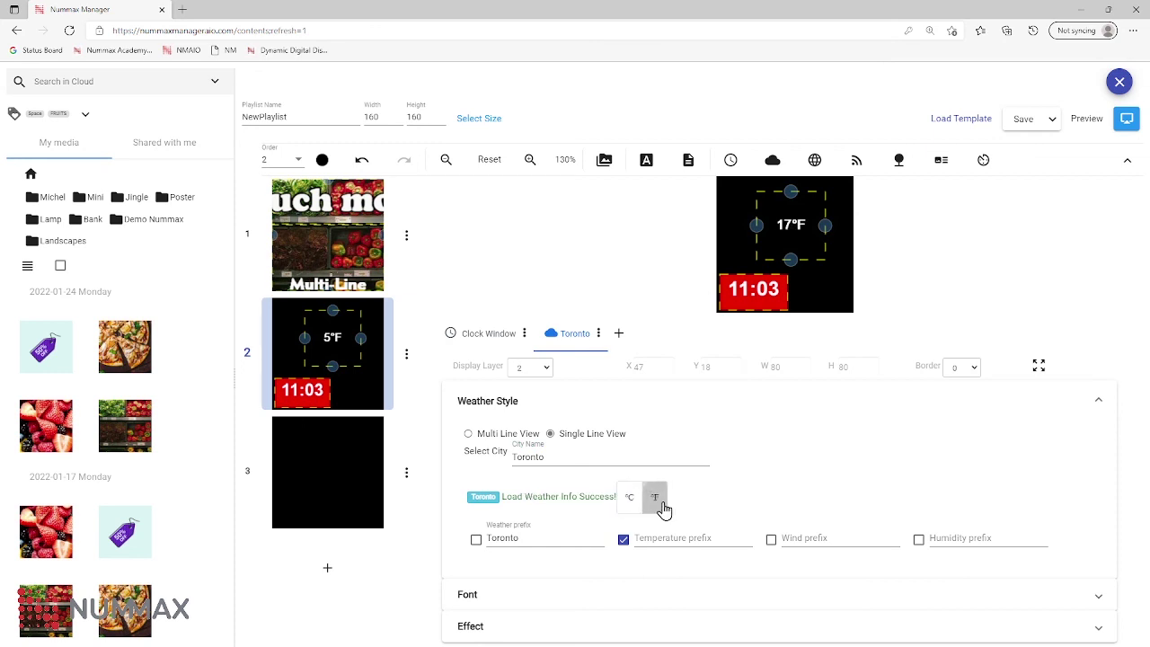
left_click(666, 509)
Fit the weather window beside the clock in page 2's lower-right corner, about 75 × 42 at X 85, Y 114
left_click_drag(790, 232, 793, 302)
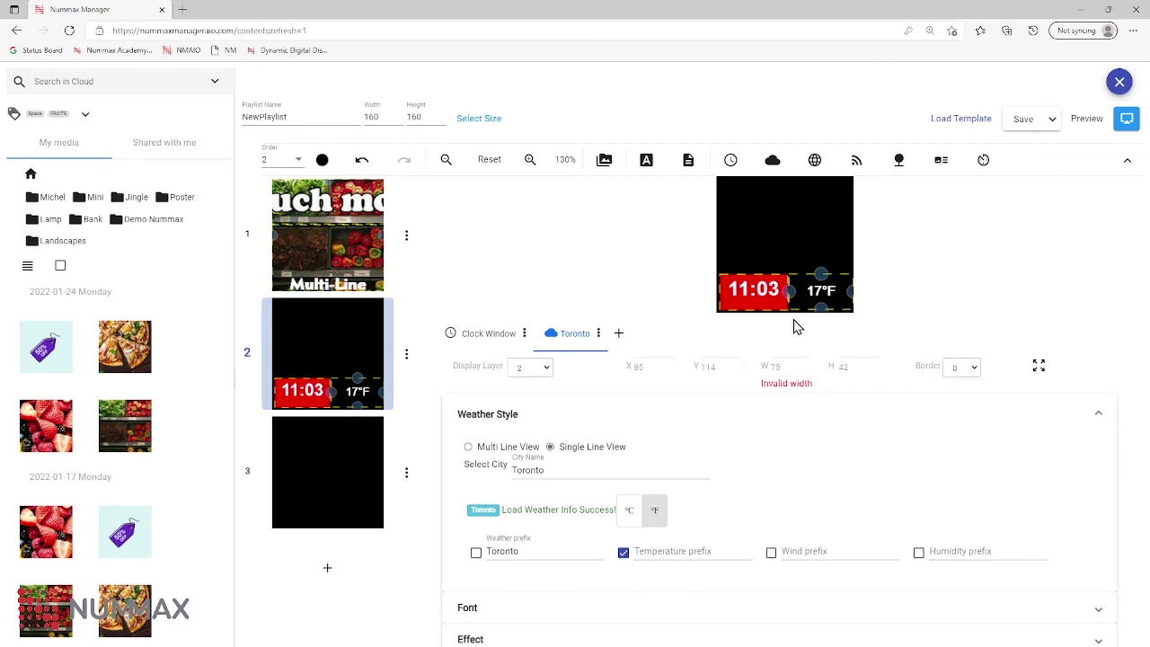
left_click(588, 420)
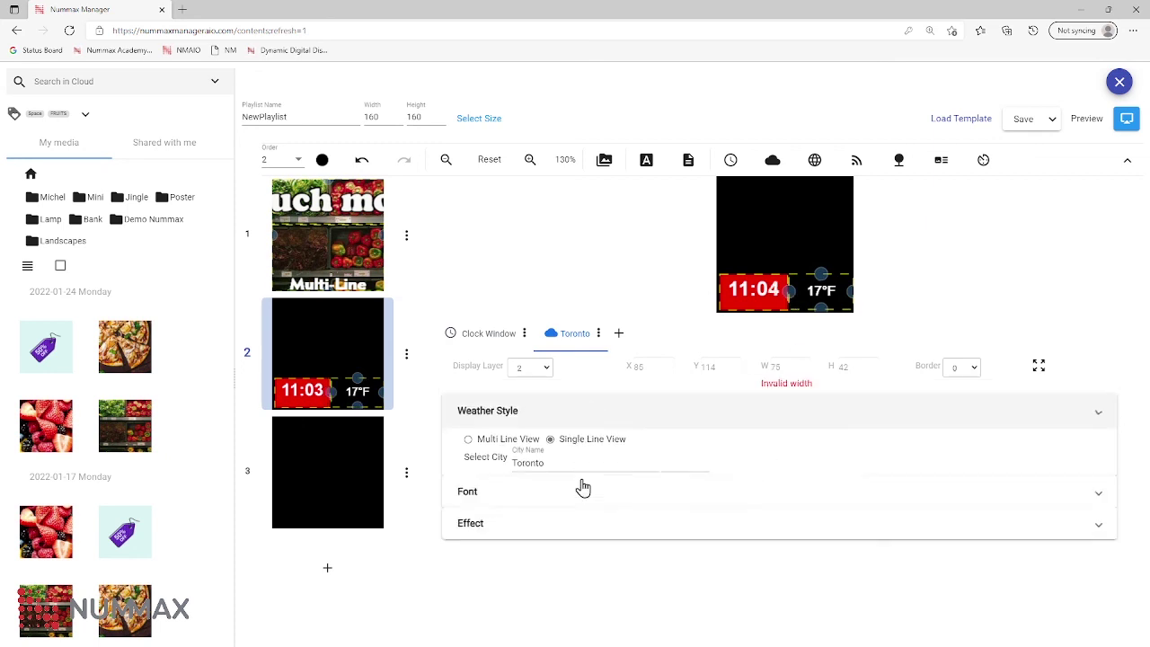
Set the weather window's font size to 20 px and make its text bold
left_click(598, 446)
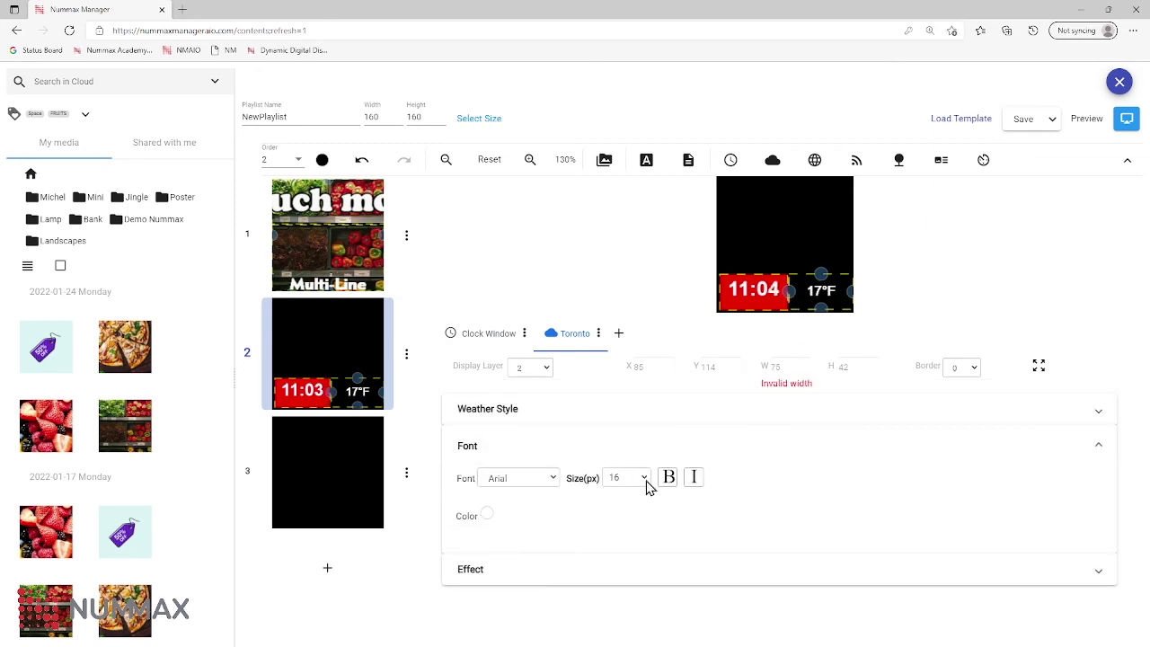
left_click(646, 483)
key("Down")
key("Down")
key("Down")
key("Down")
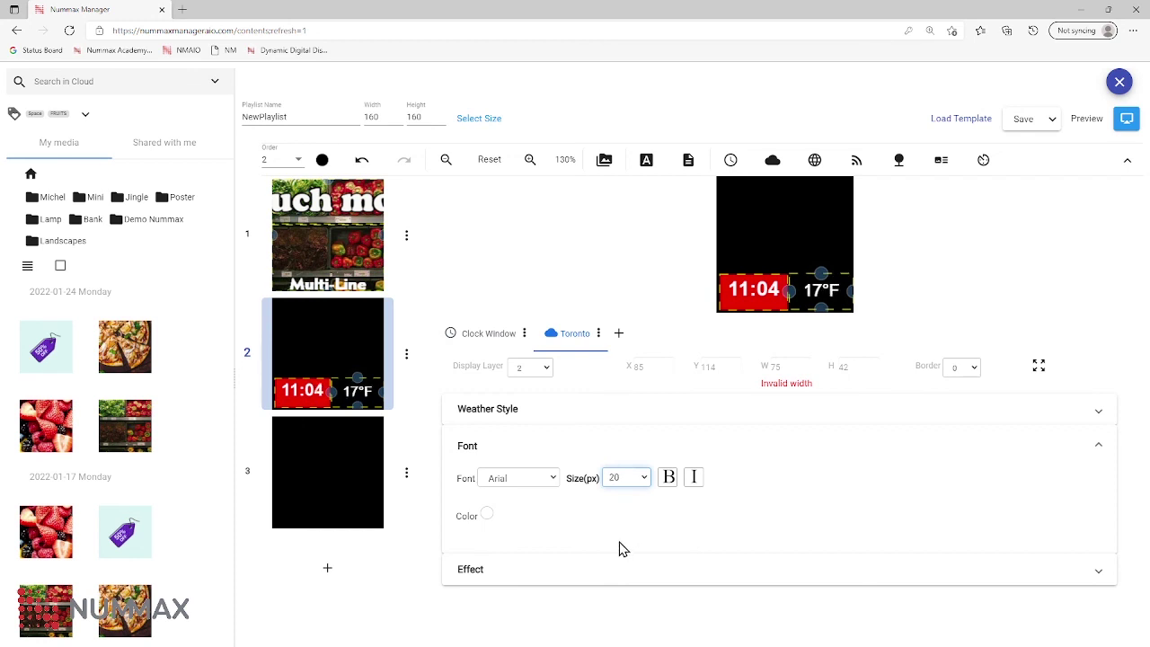
left_click(669, 477)
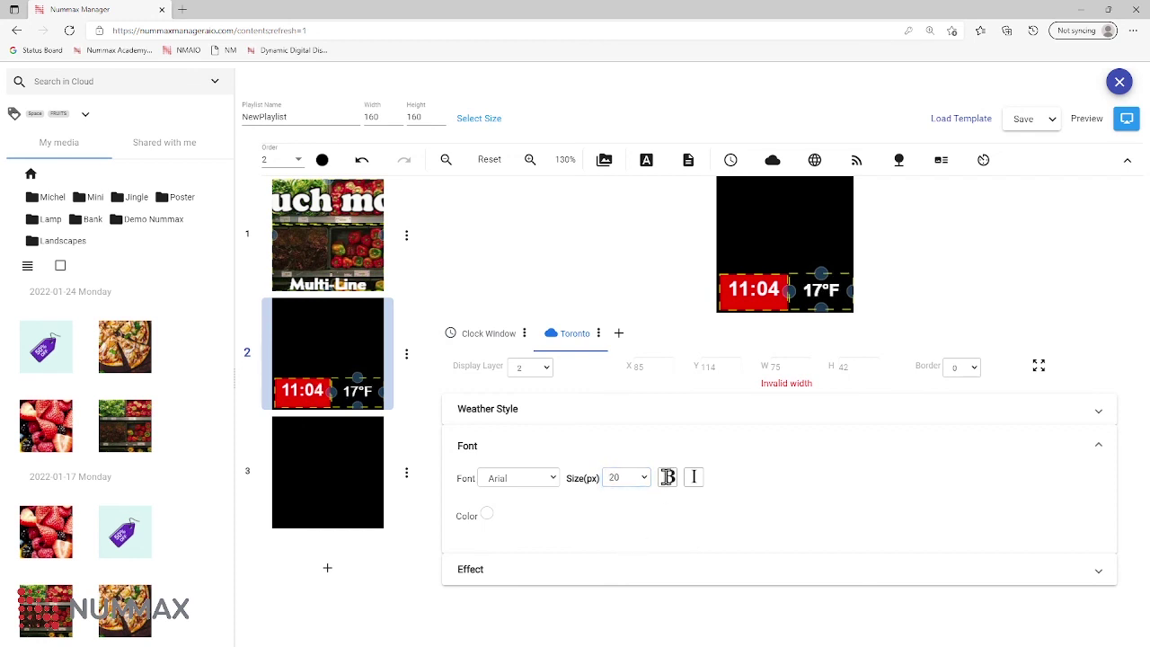
Color the weather window's text light blue (RGB 3, 169, 244)
left_click(575, 446)
left_click(514, 452)
left_click(486, 515)
left_click(605, 430)
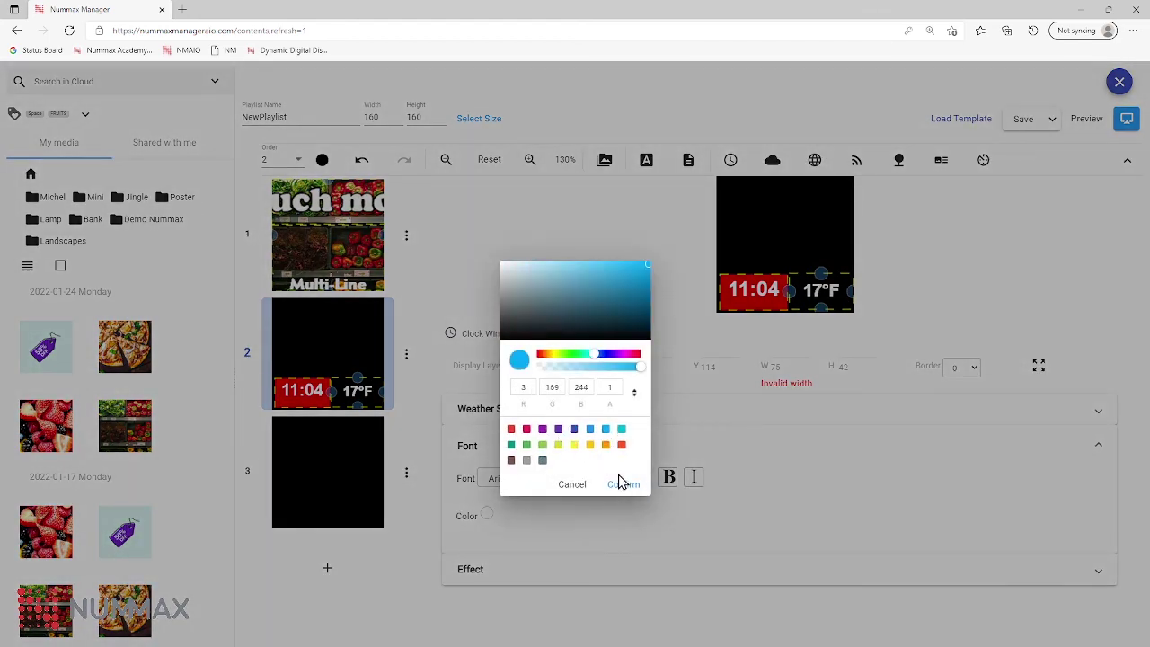
left_click(625, 483)
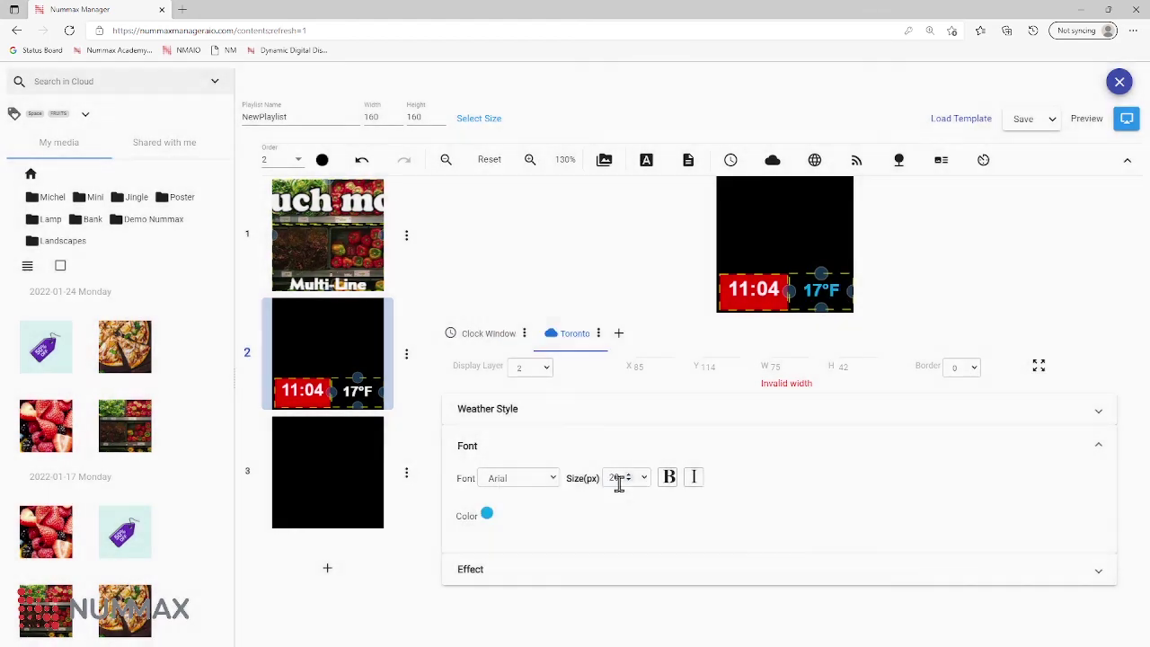
Try the Move Left effect on the weather window and restore CREATE.PAGES
left_click(526, 579)
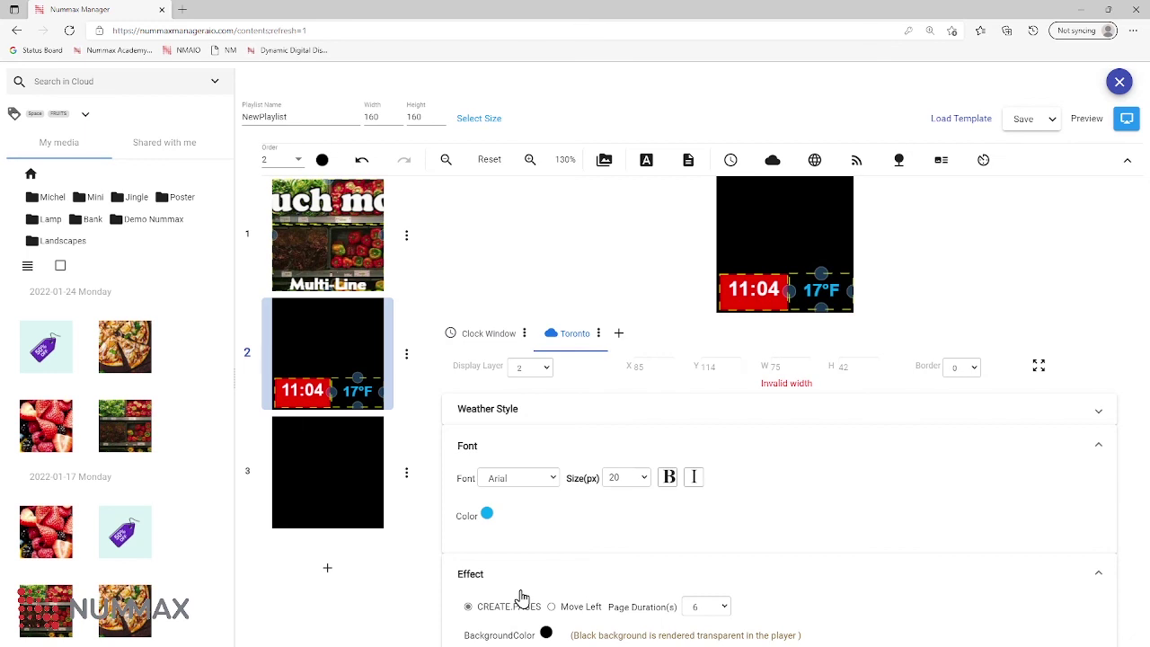
left_click(575, 613)
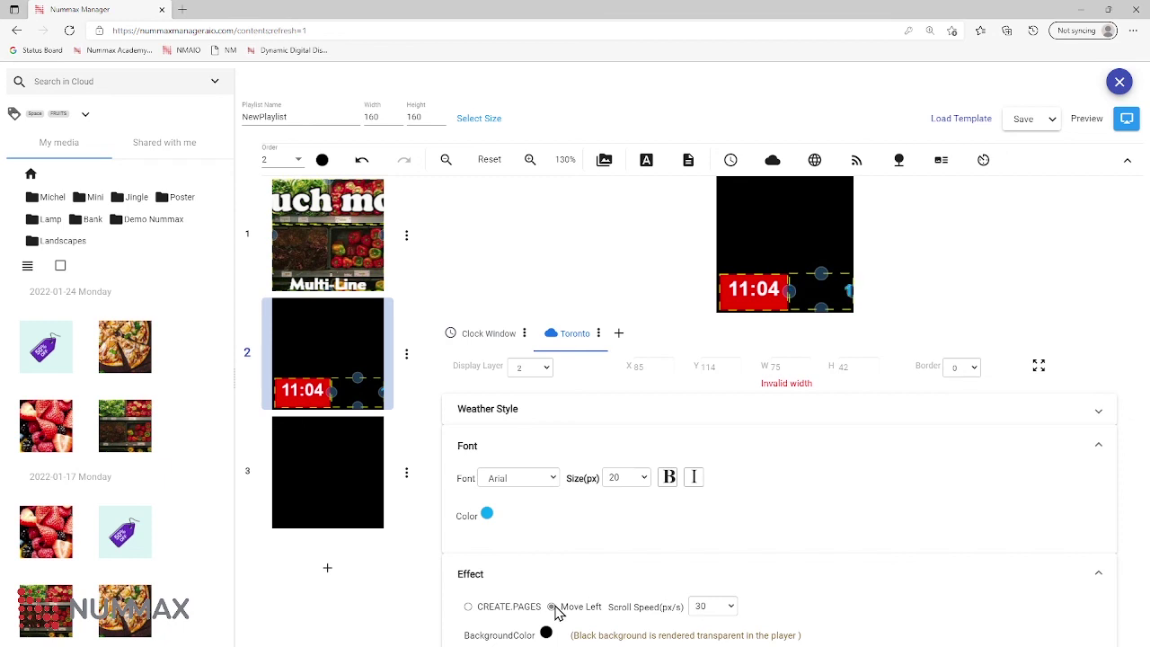
left_click(469, 607)
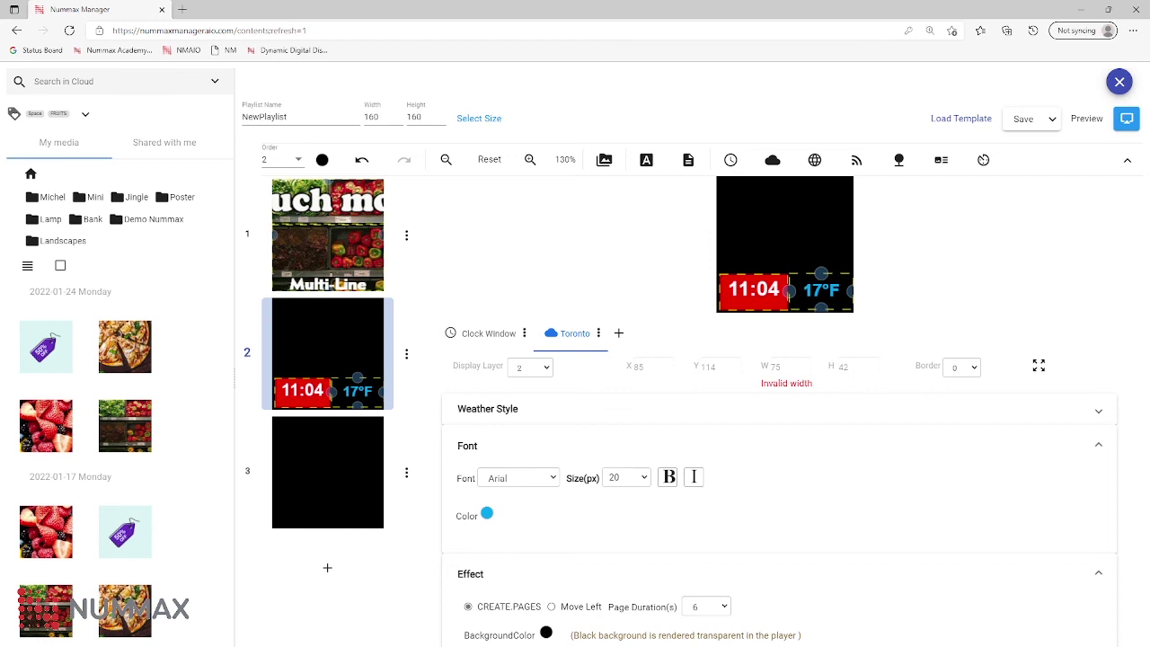
left_click(701, 574)
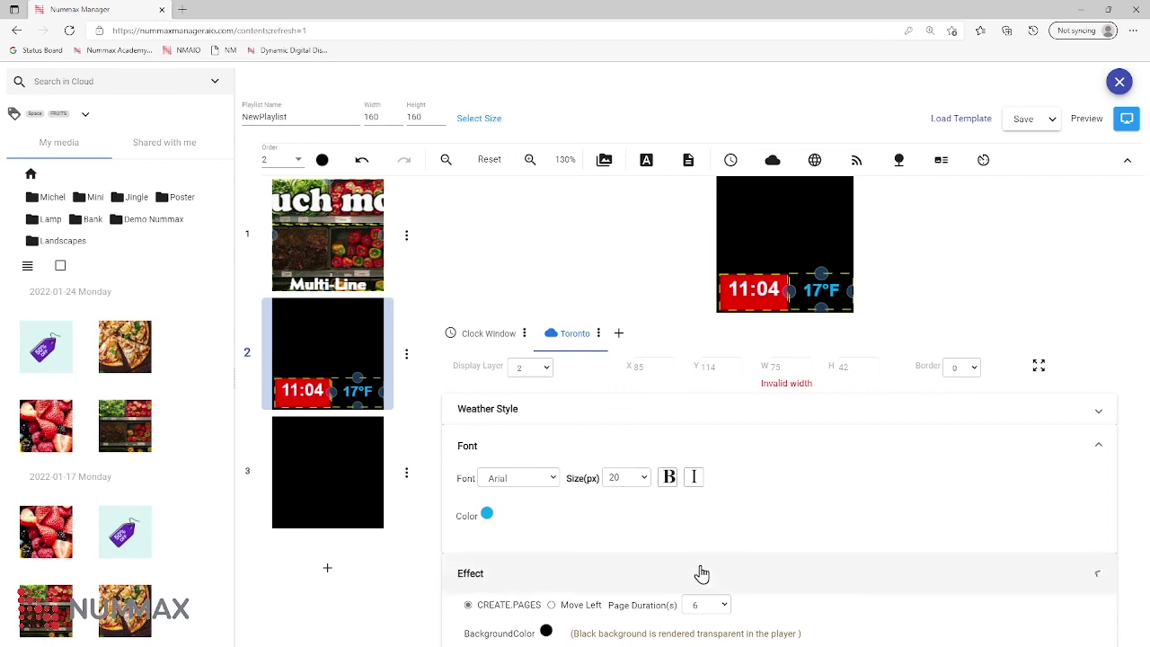
left_click(658, 448)
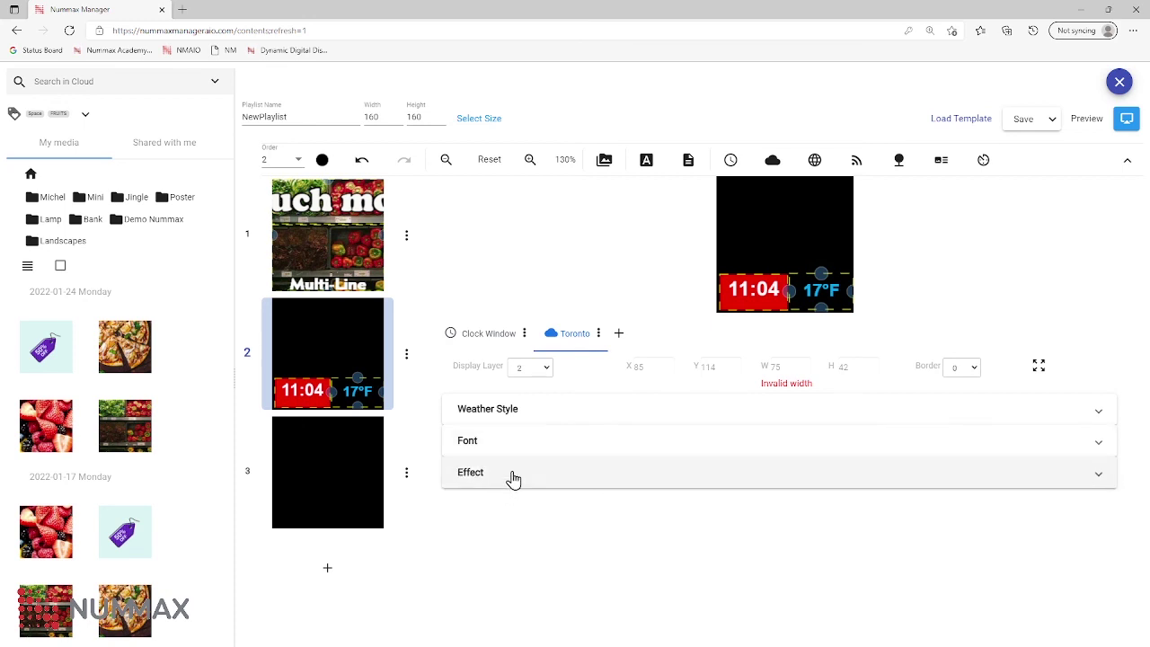
Add a web page window to page 2 and enlarge it to about 159 × 108 above the clock and weather windows
left_click(814, 161)
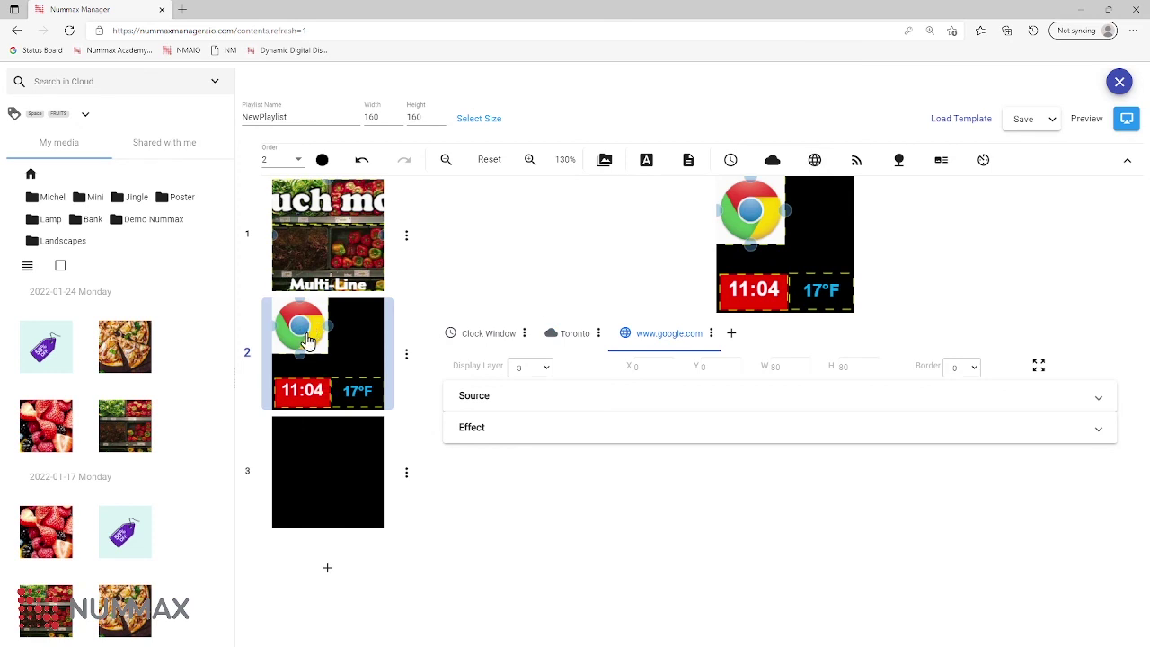
left_click_drag(749, 225, 849, 212)
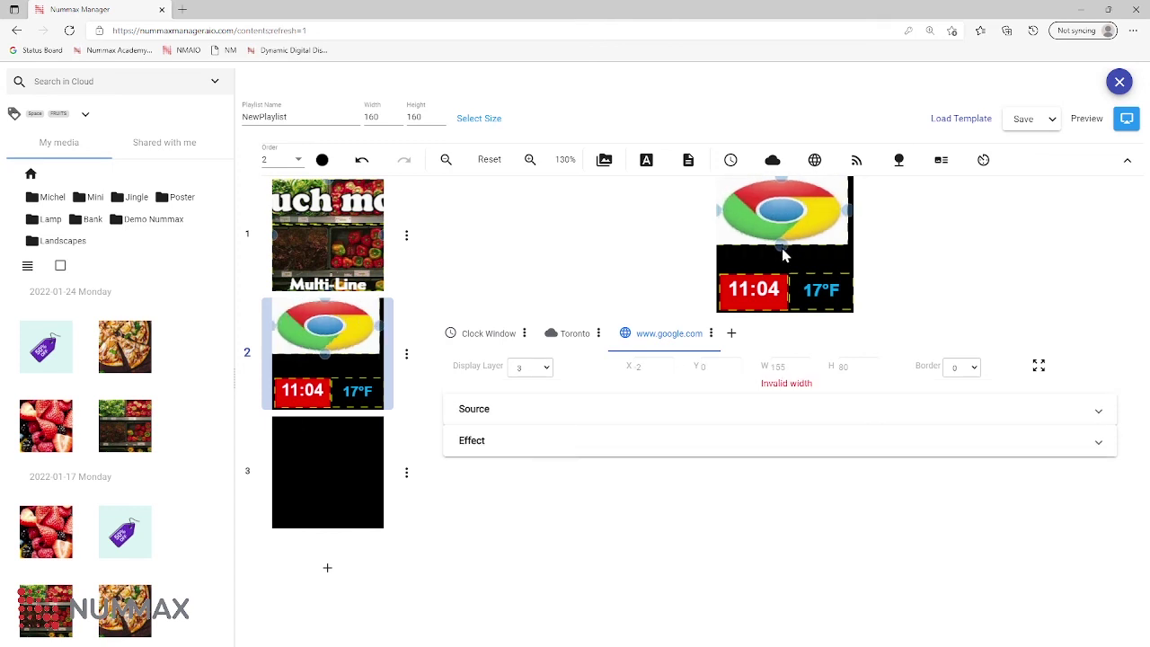
left_click_drag(782, 250, 783, 273)
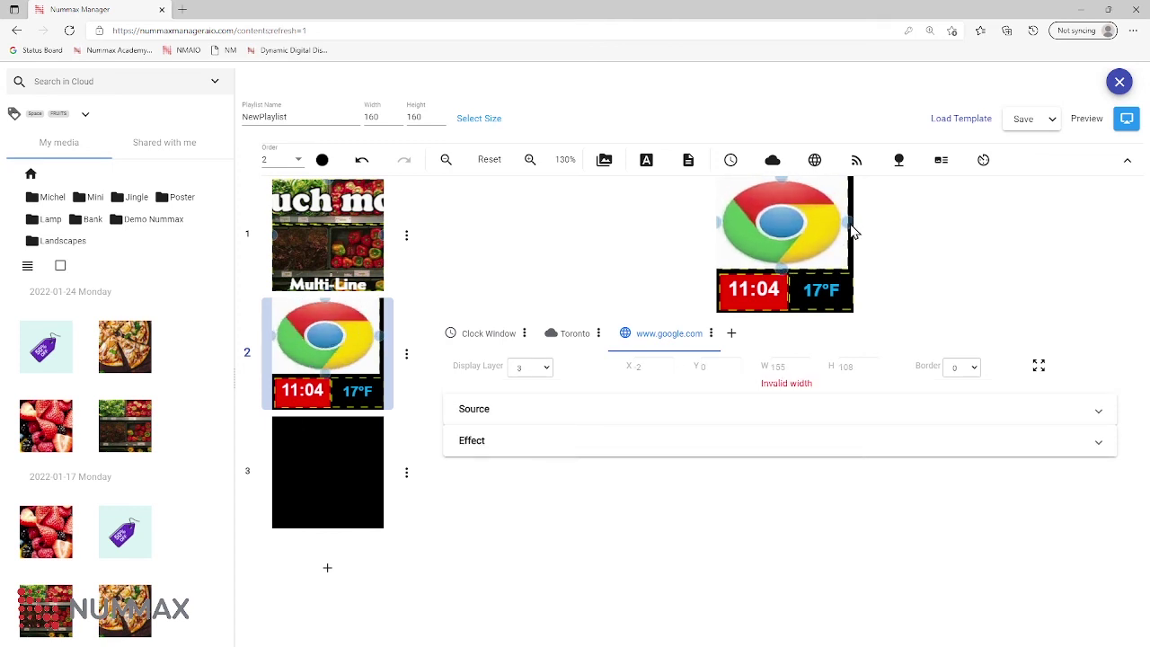
left_click_drag(853, 232, 868, 231)
Examine the web window's URL and web package source options and its duration setting
left_click(535, 421)
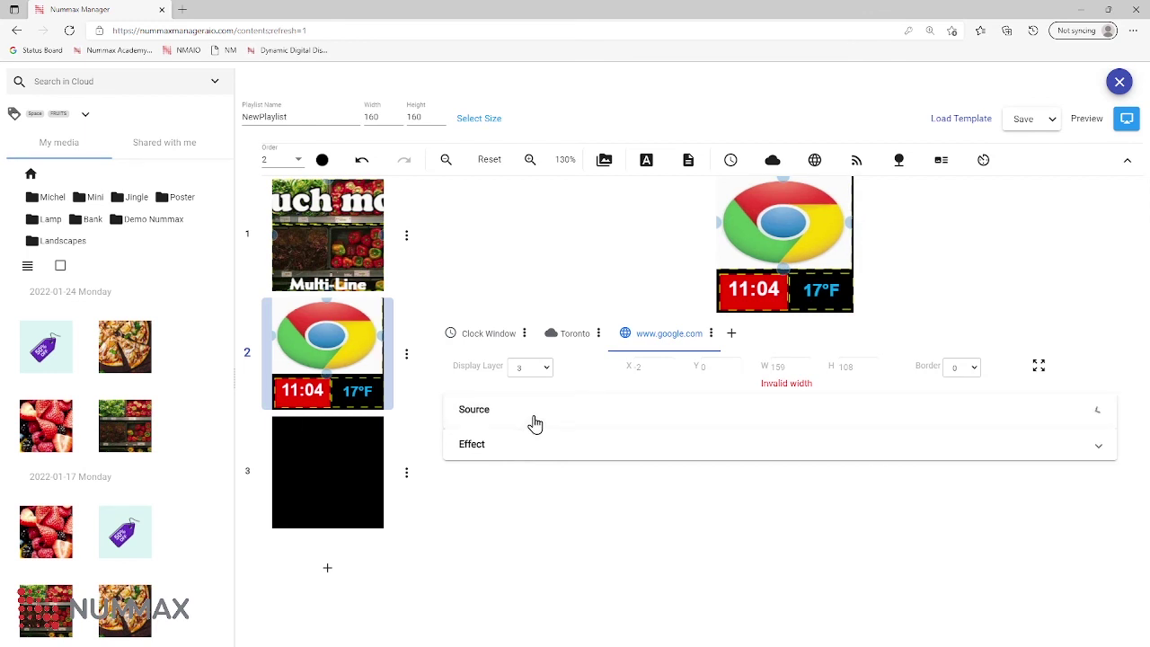
left_click_drag(588, 454, 530, 458)
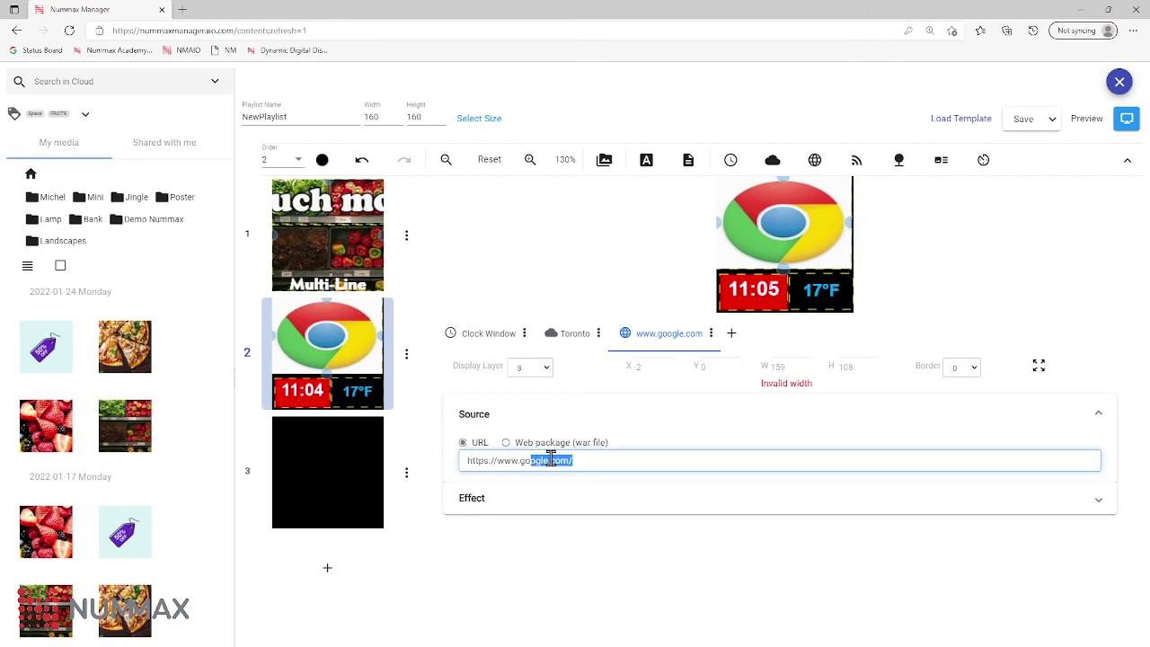
left_click(607, 463)
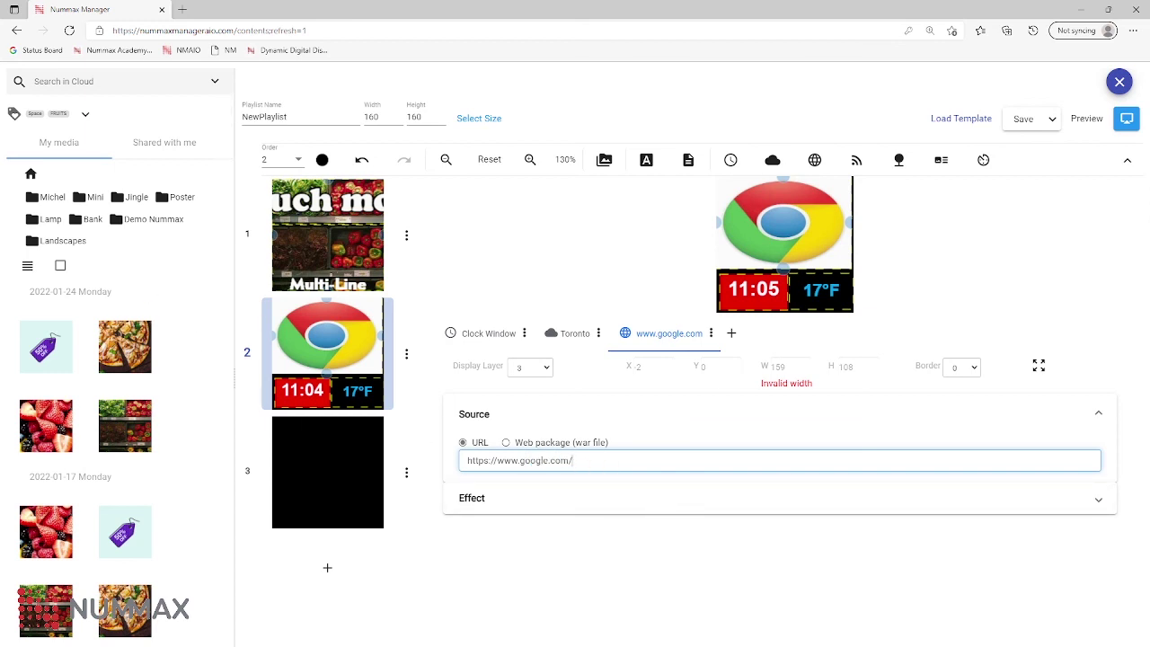
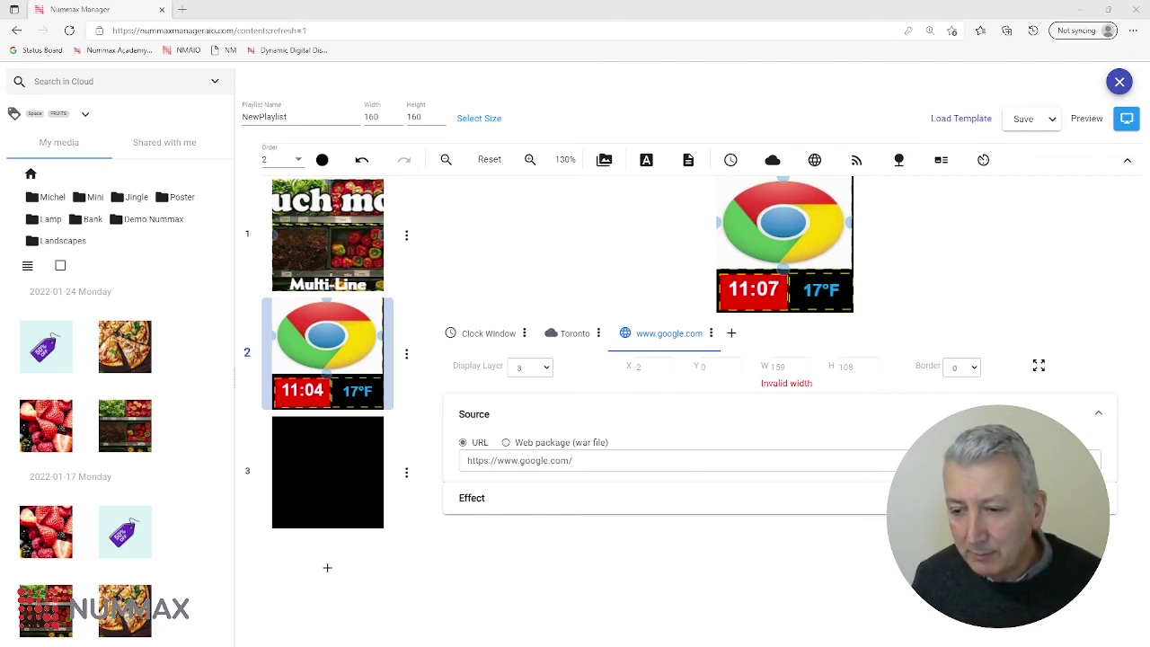
left_click(542, 447)
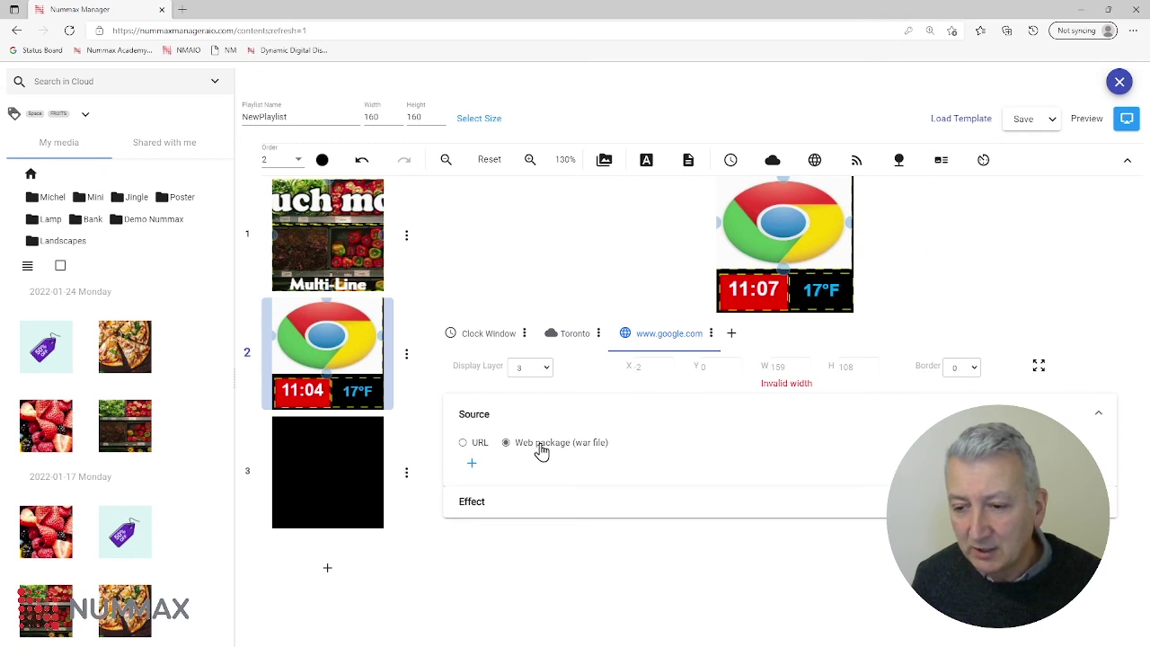
left_click(478, 443)
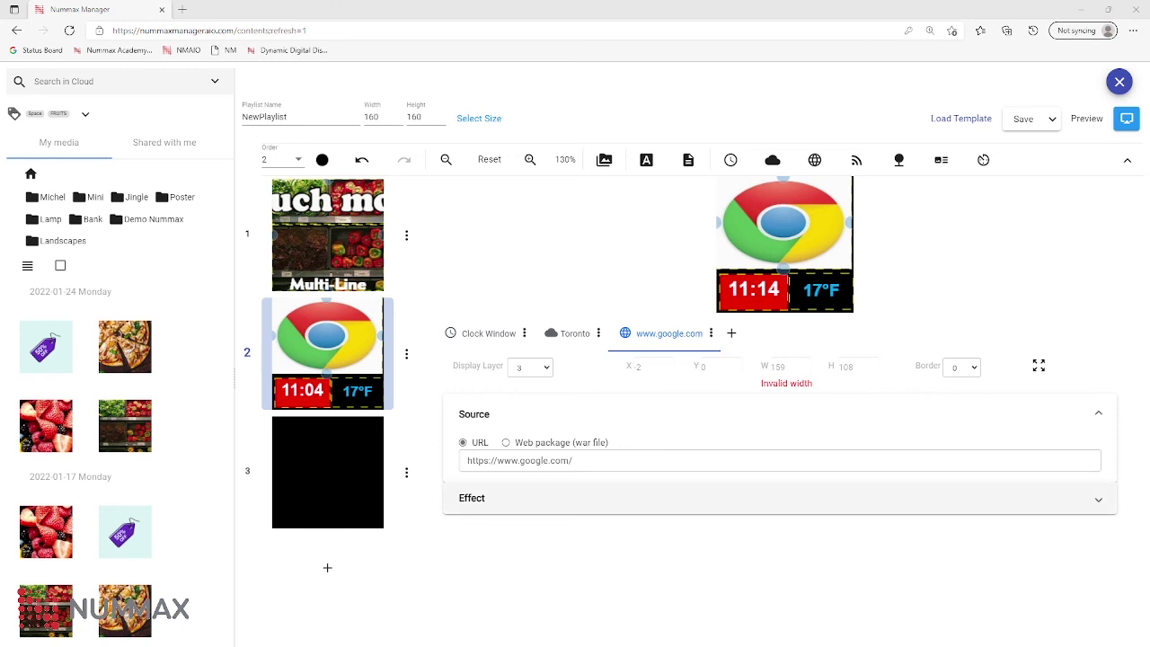
left_click(585, 504)
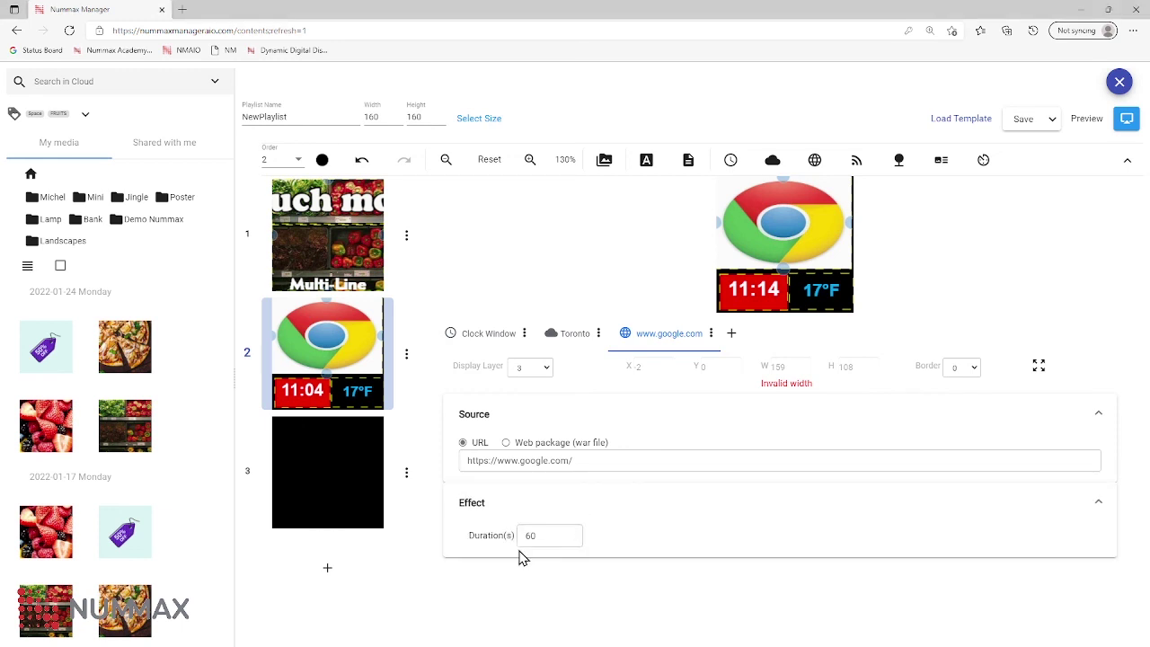
left_click(575, 505)
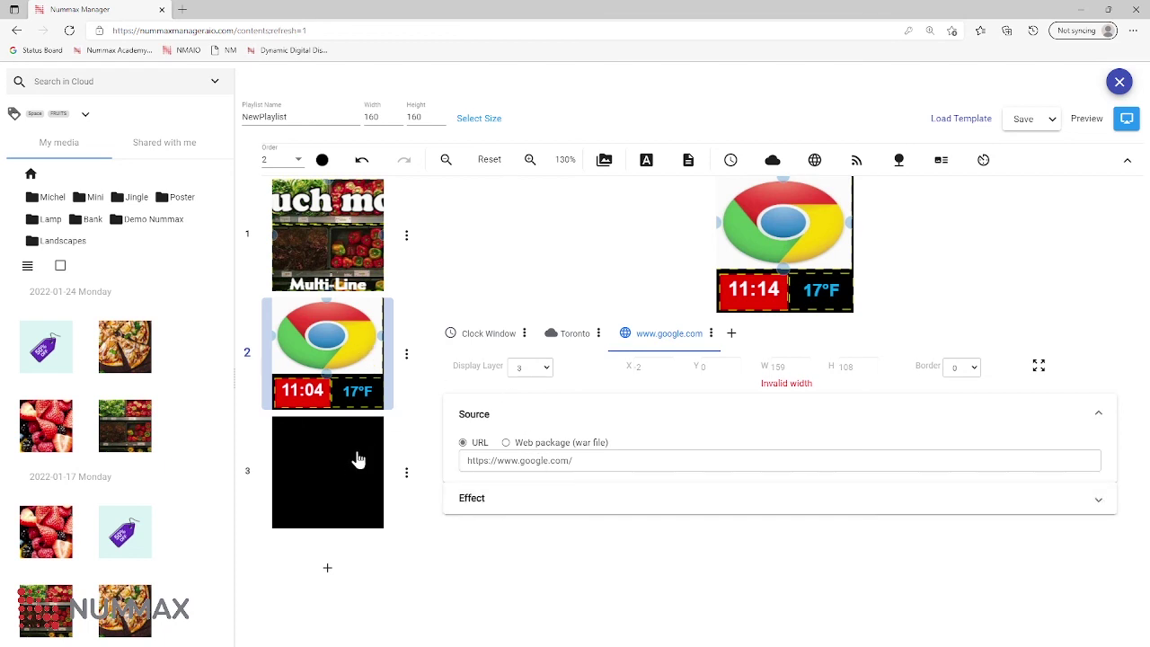
Add an RSS window to page 3 and fit it along the page's bottom edge, about 162 × 34 at Y 125
left_click(350, 455)
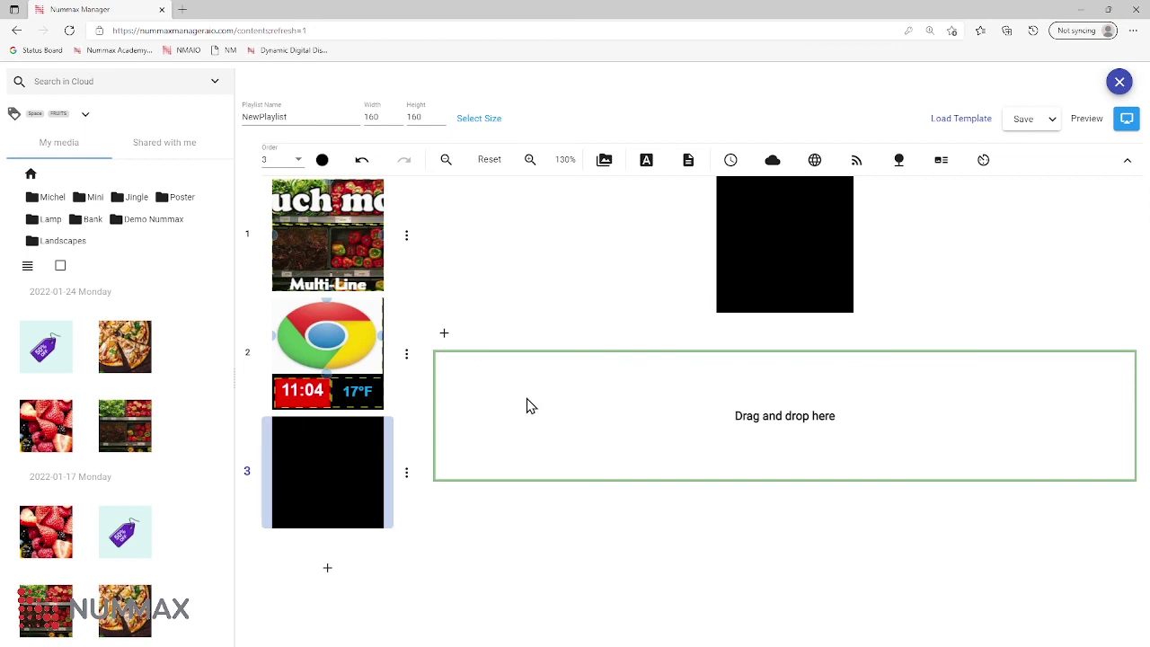
left_click(856, 160)
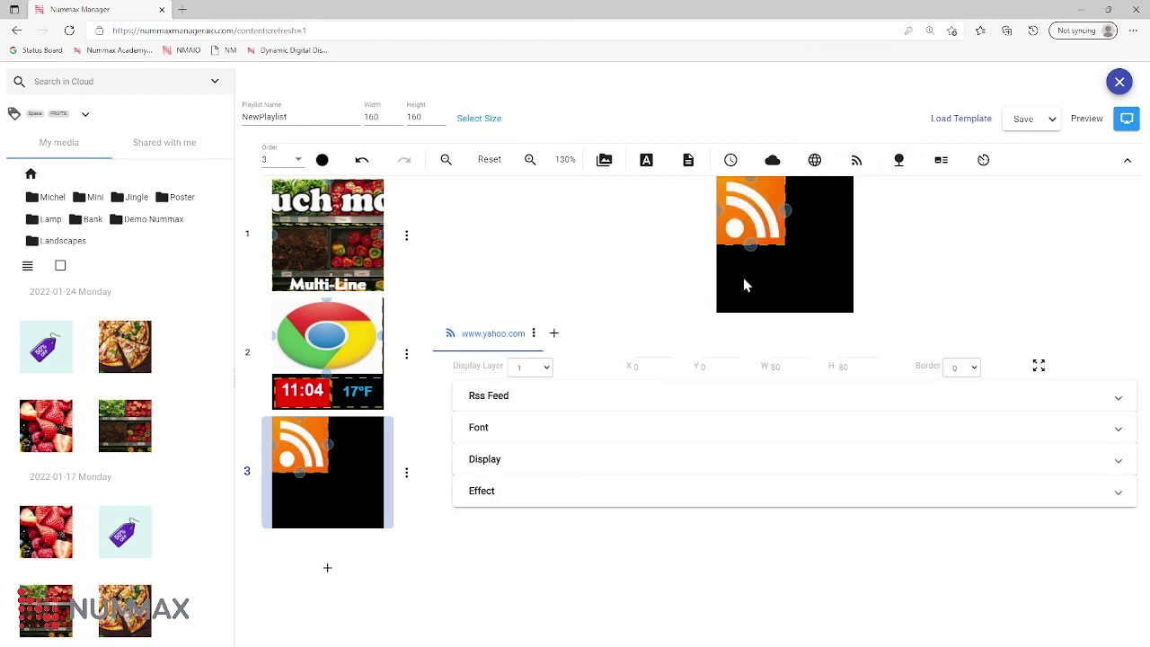
left_click(655, 407)
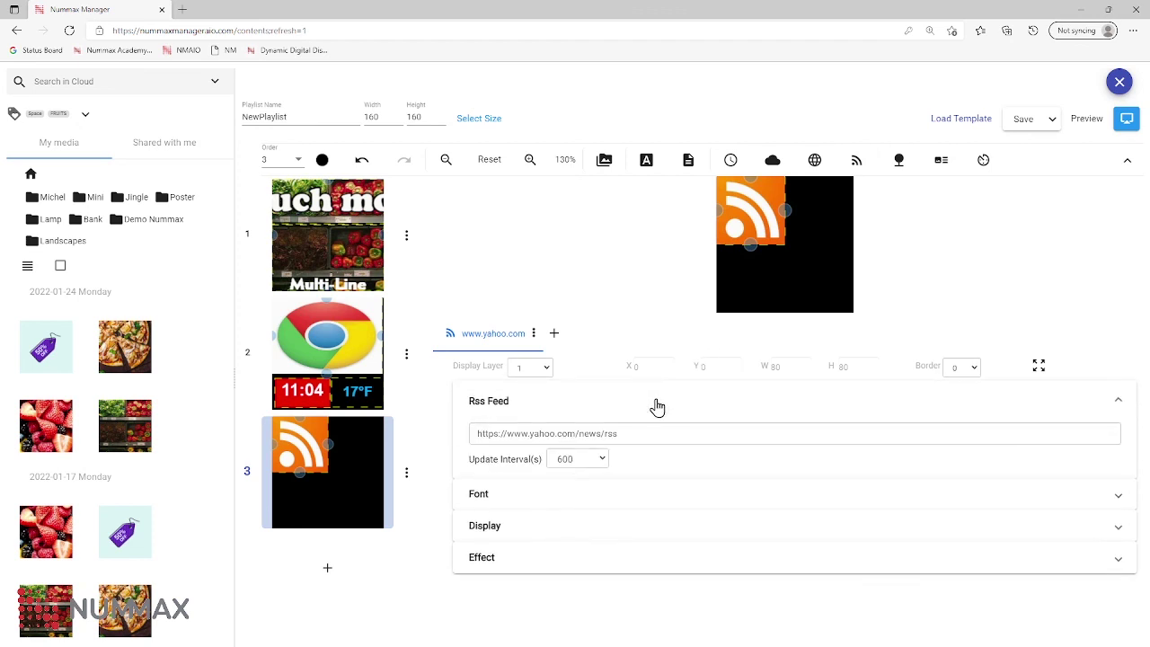
left_click_drag(733, 226, 865, 286)
left_click_drag(786, 253, 787, 286)
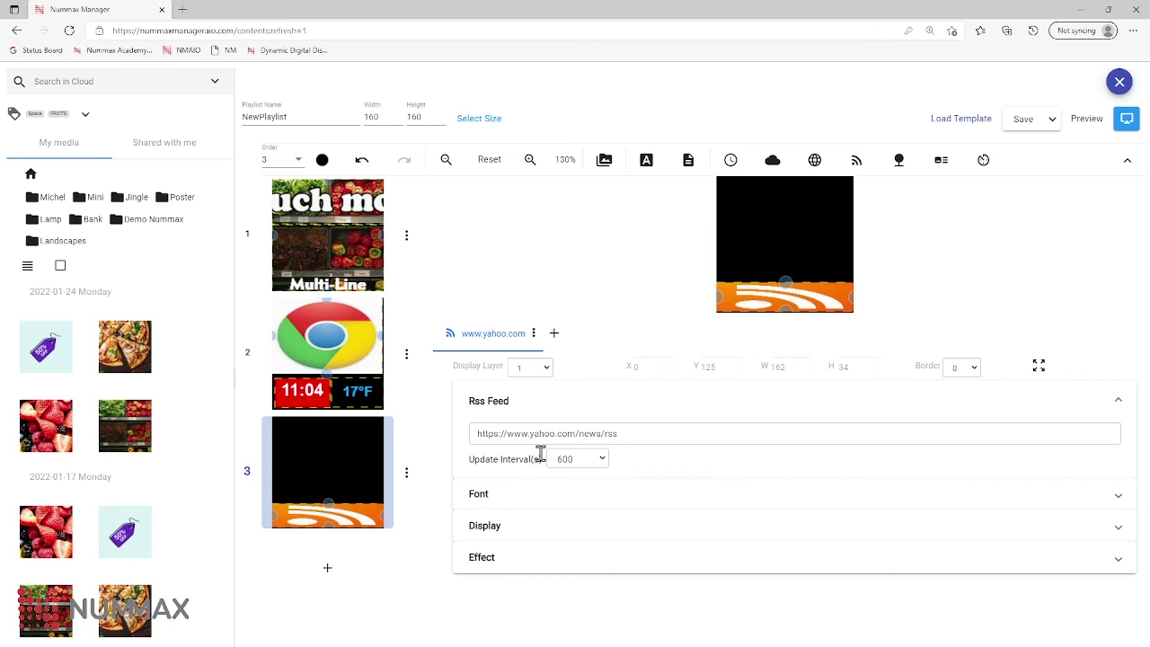
Review the RSS window's font options and exclude Update Time and Channel Image from its display
left_click(579, 500)
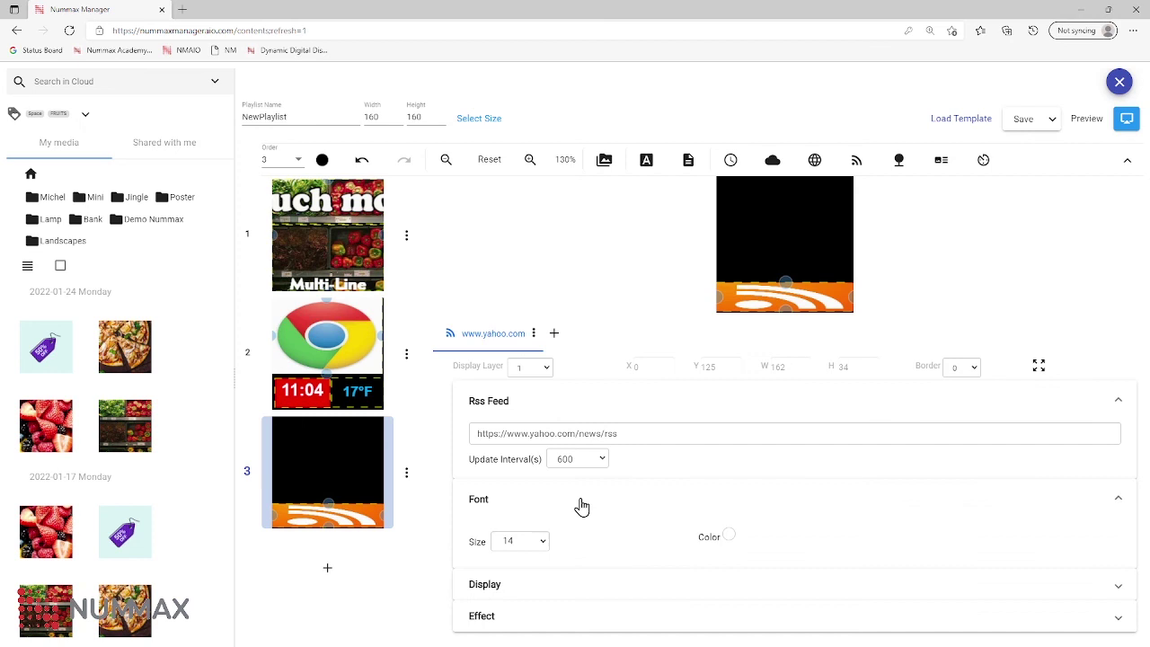
left_click(570, 598)
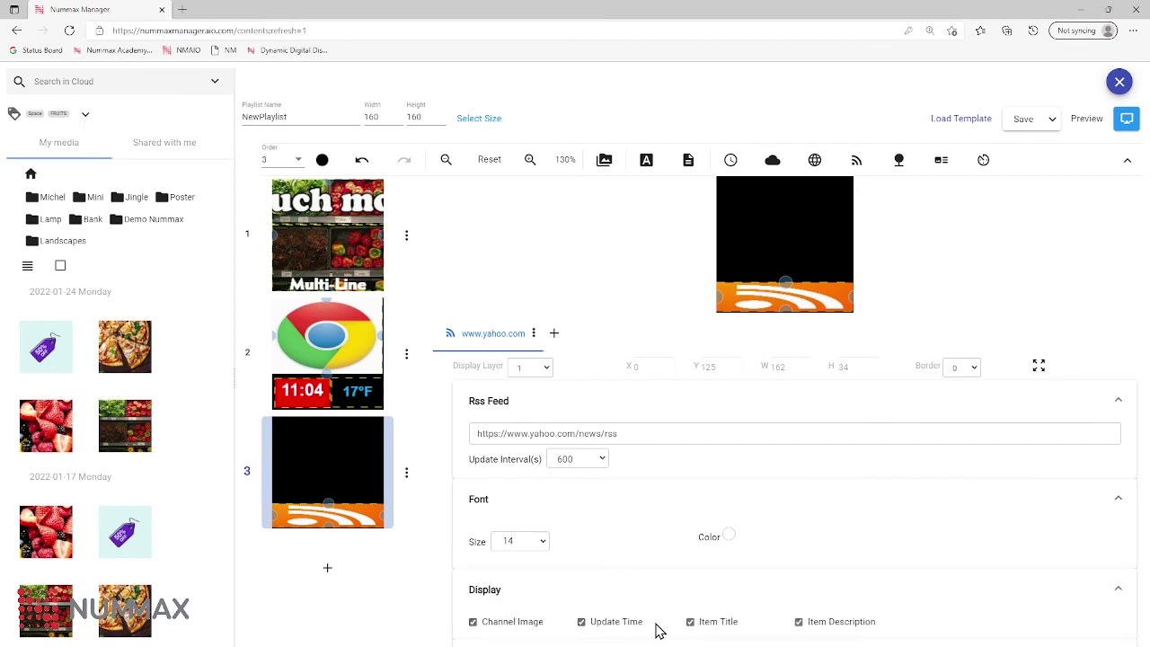
left_click(604, 623)
left_click(527, 624)
left_click(563, 594)
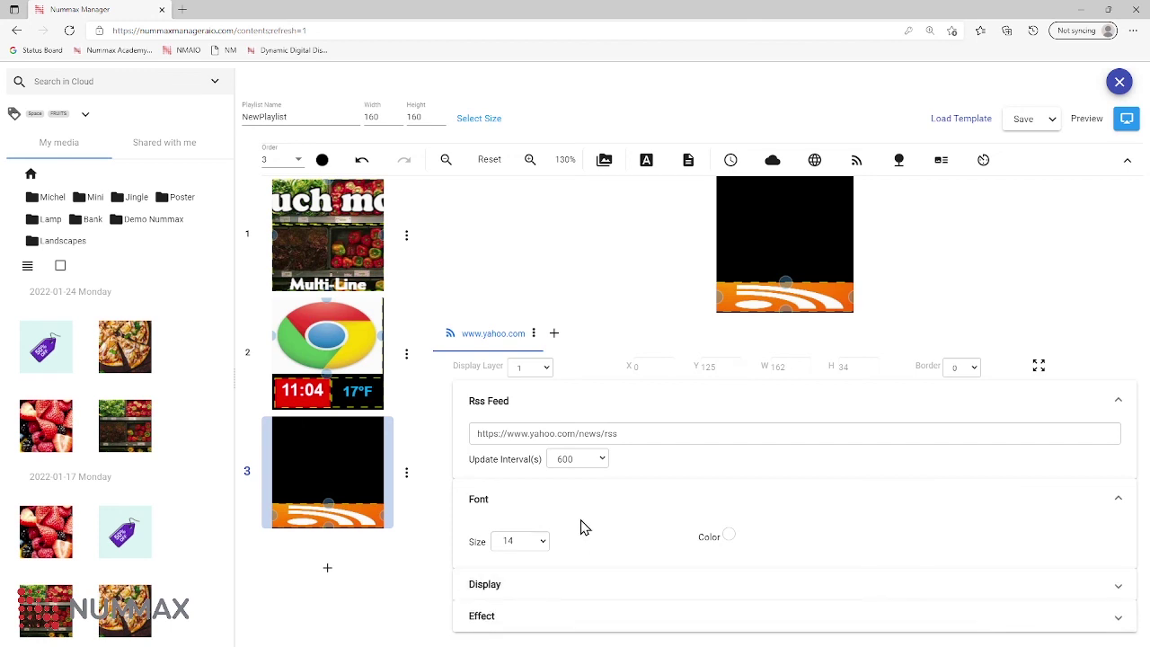
Examine the RSS window's effect settings for scroll speed and background color
left_click(584, 497)
left_click(554, 563)
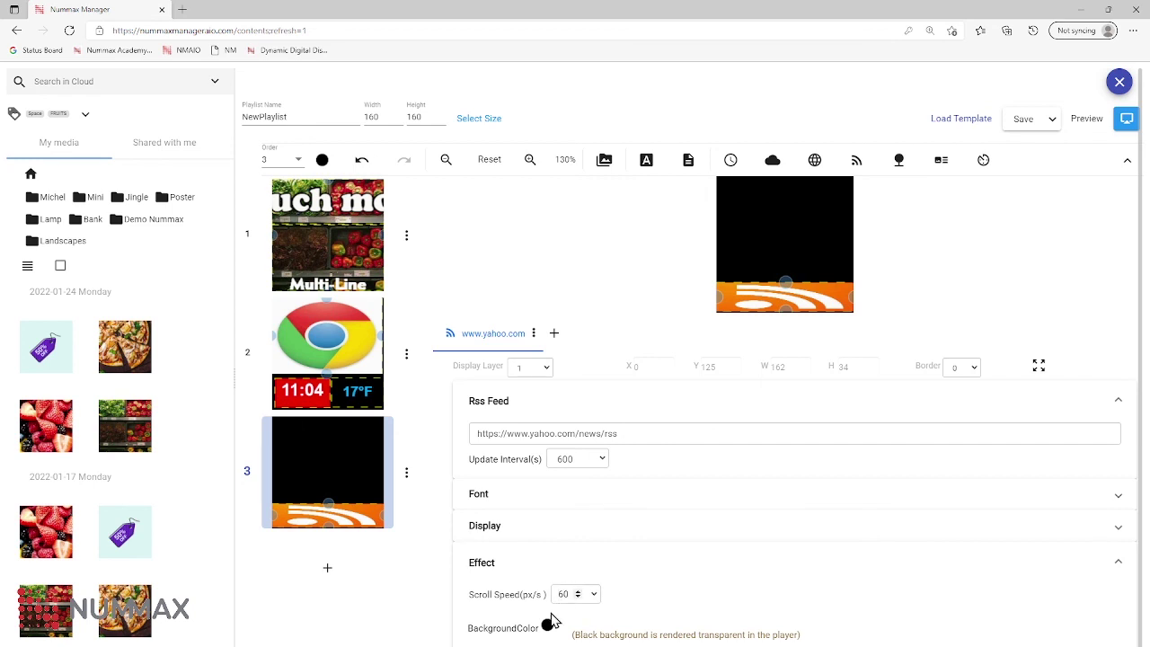
left_click(593, 563)
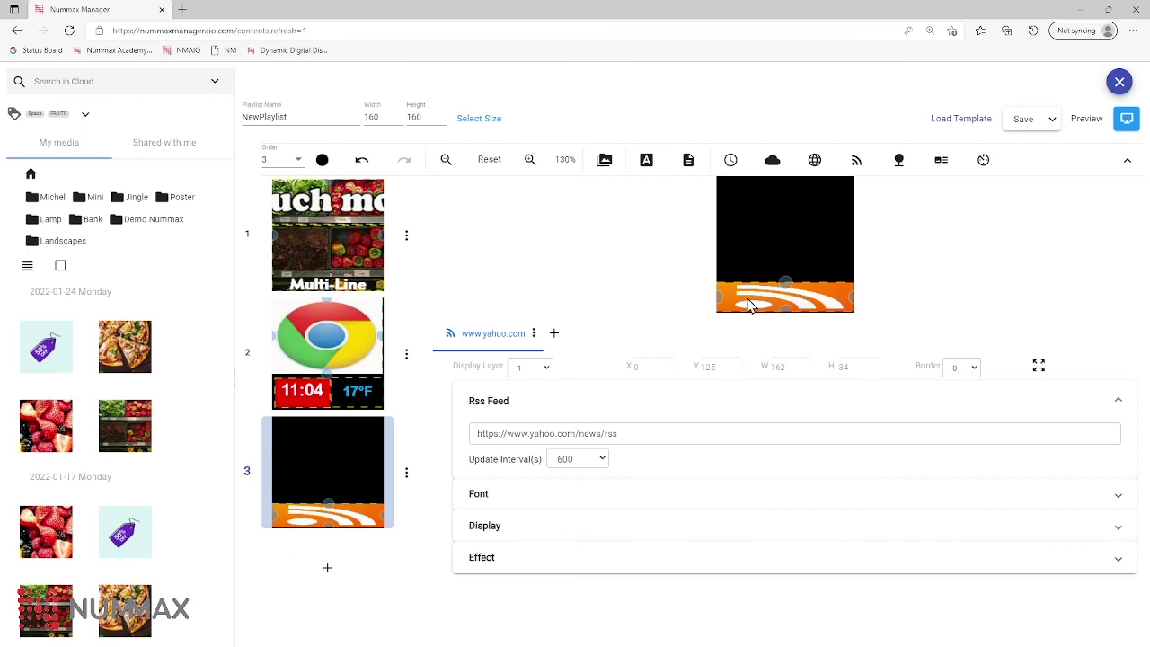
left_click(617, 406)
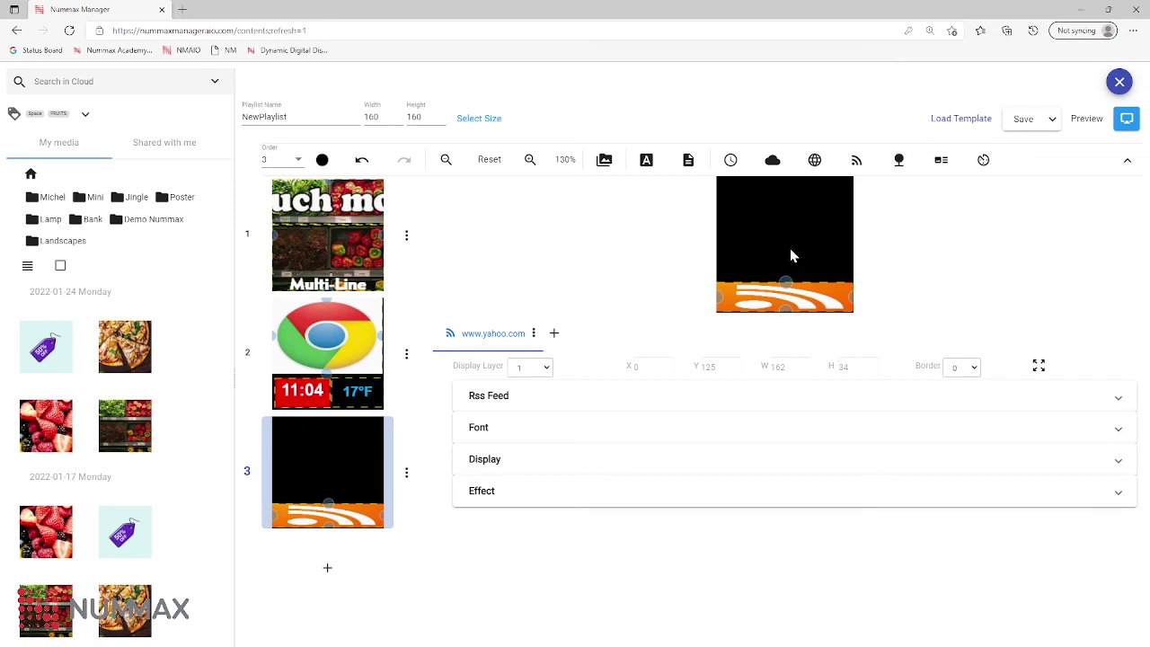
Add an environment window to page 3 and size it to about 135 × 80 at X 10, Y 10, above the RSS window
left_click(900, 167)
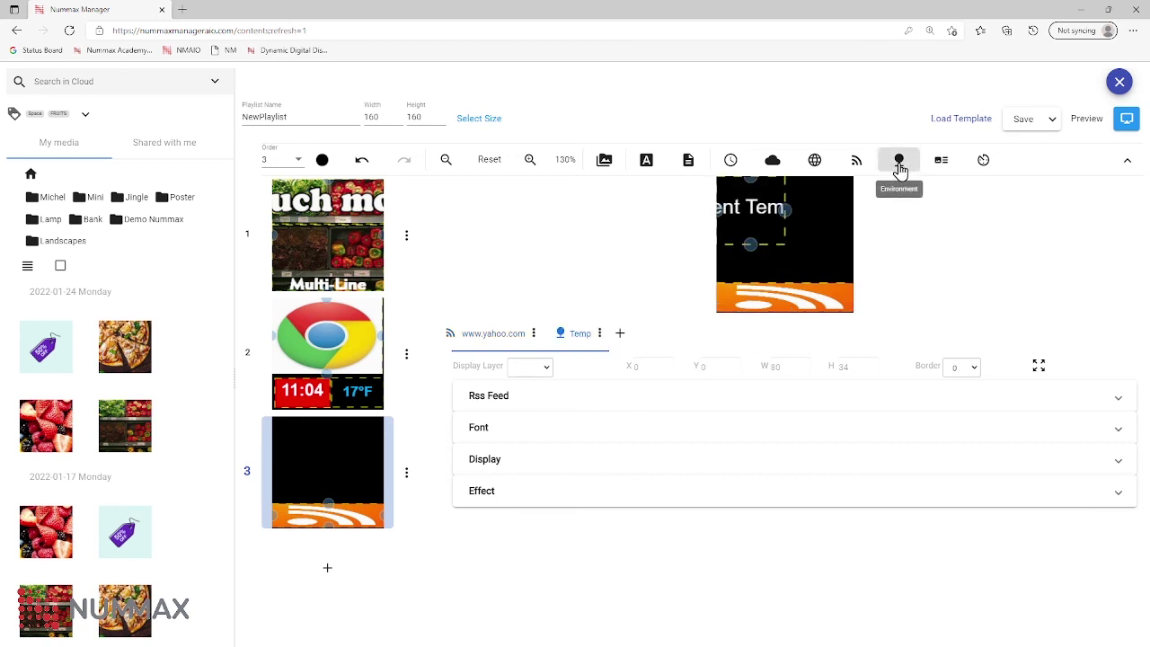
left_click_drag(753, 225, 777, 241)
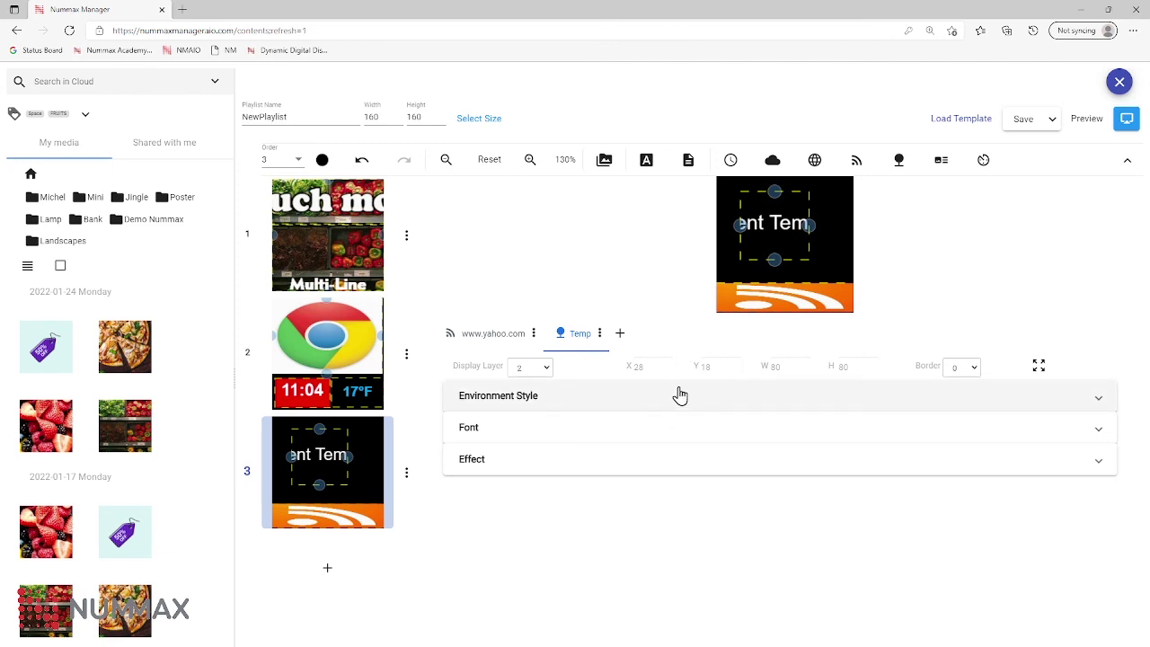
left_click_drag(763, 232, 840, 219)
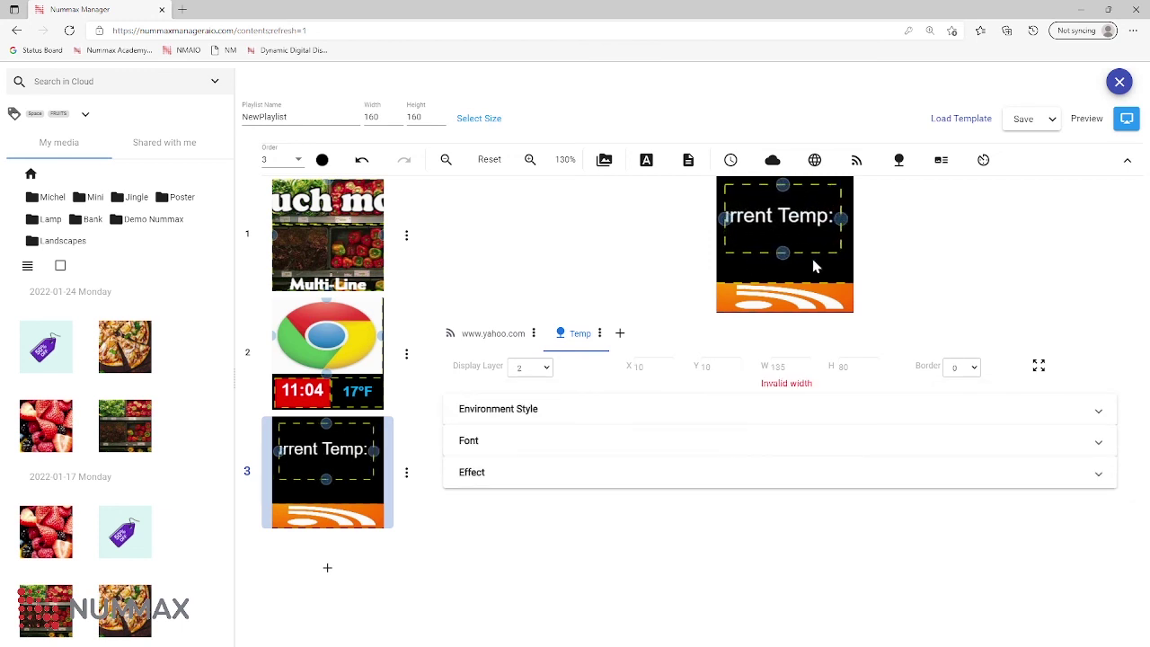
Examine the environment window's sensor types, prefix and suffix texts, temperature unit, background color and duration options
left_click(678, 416)
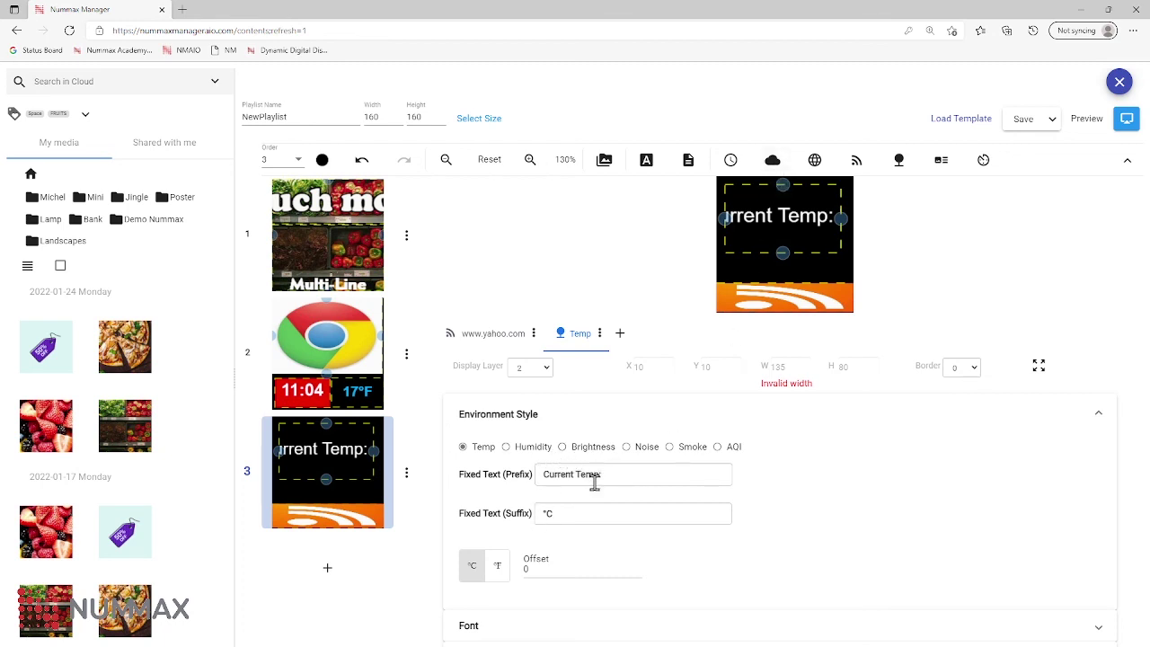
left_click(595, 418)
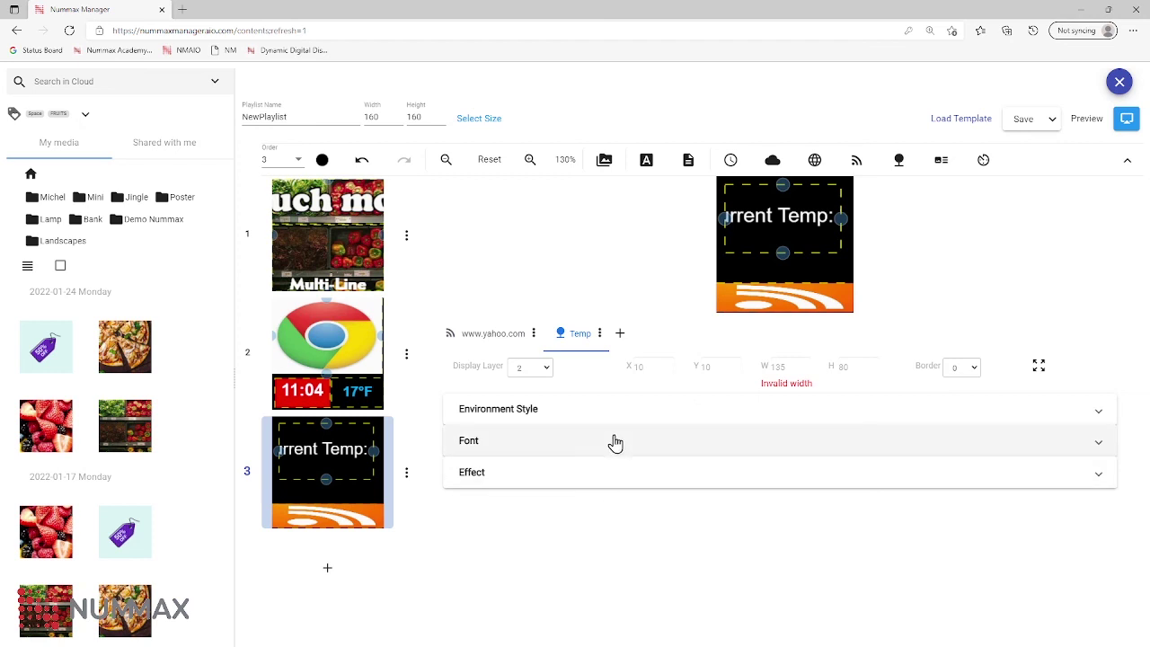
left_click(615, 443)
left_click(614, 444)
left_click(609, 474)
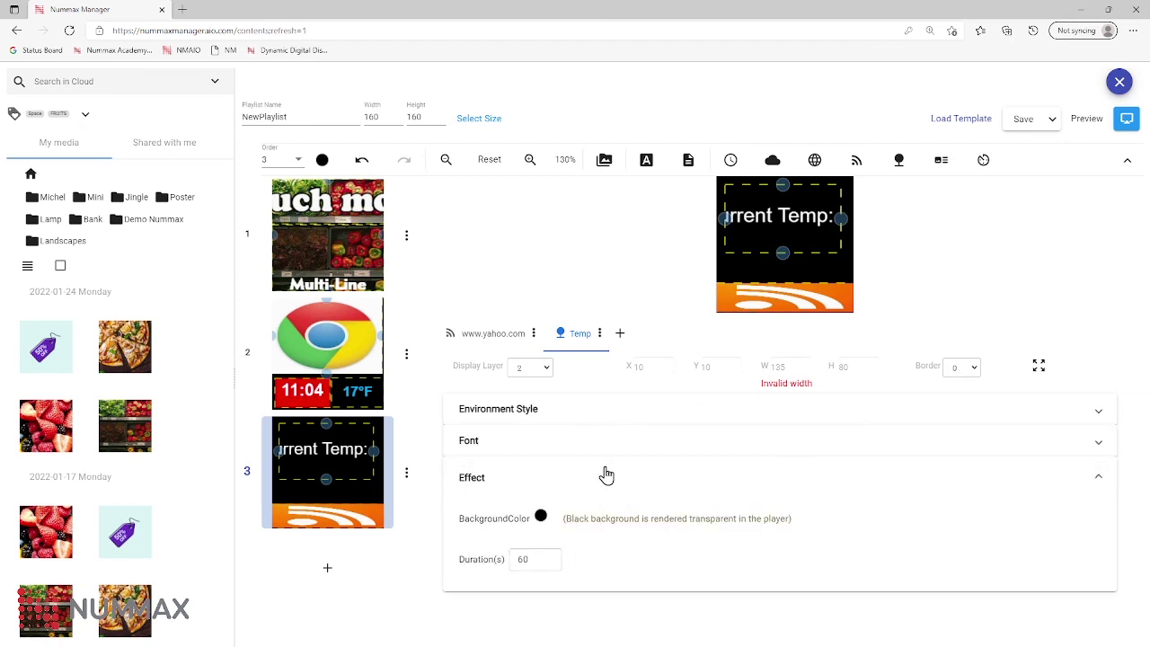
left_click(608, 474)
left_click(623, 418)
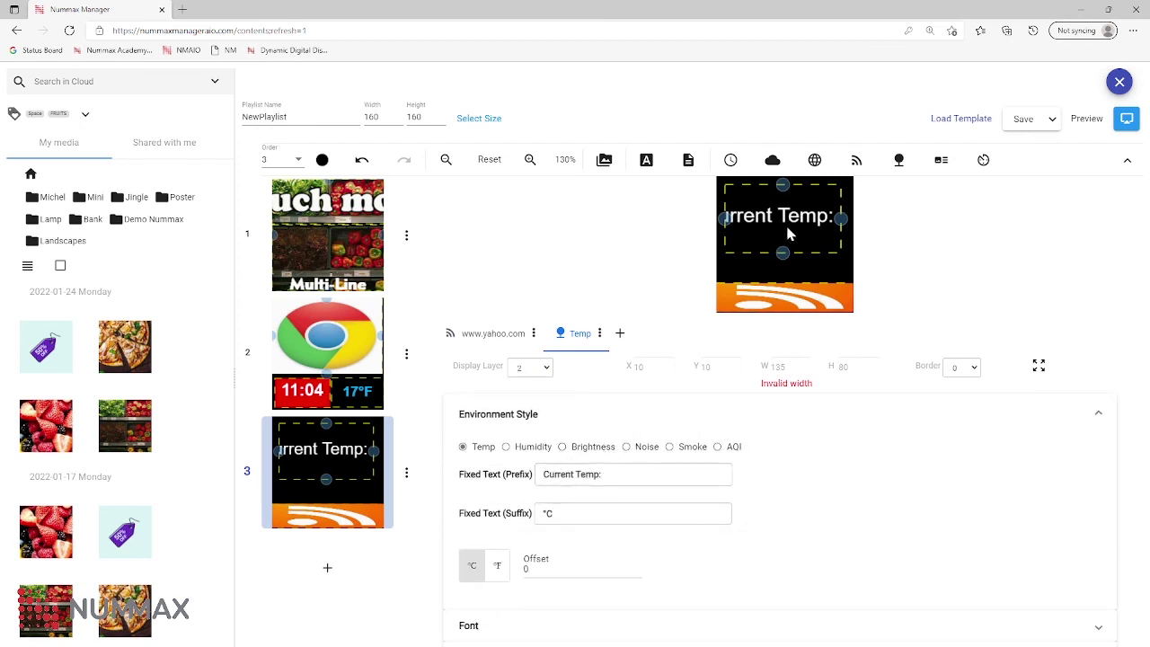
Shift the environment window slightly lower on page 3, then delete it
left_click_drag(786, 223, 782, 234)
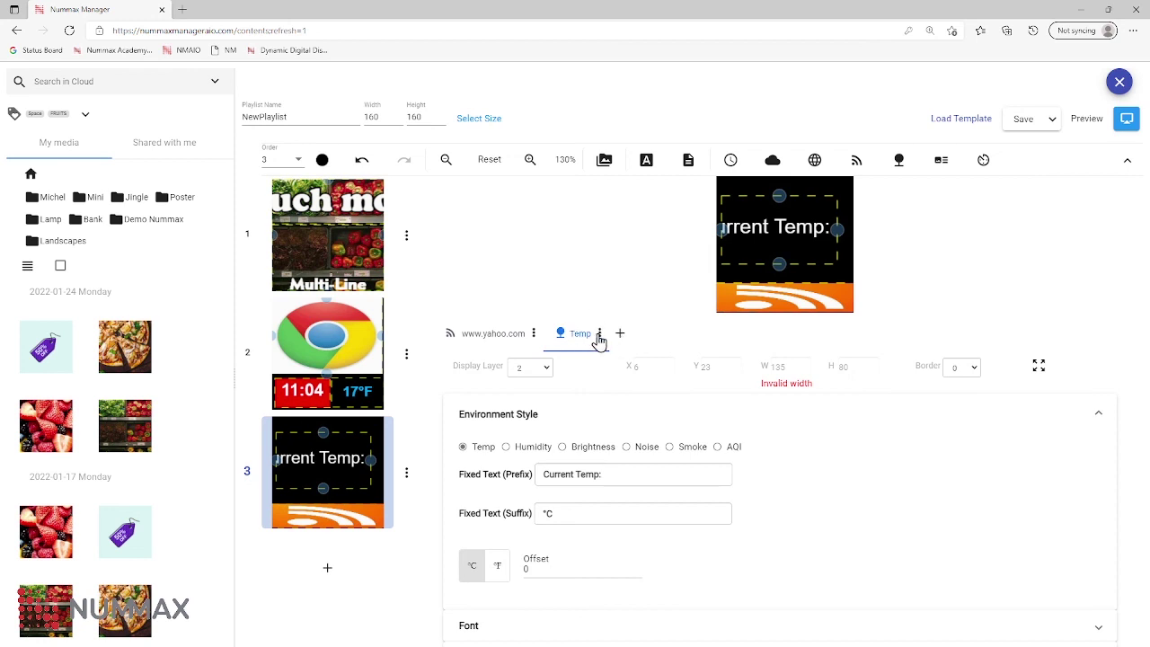
left_click(600, 334)
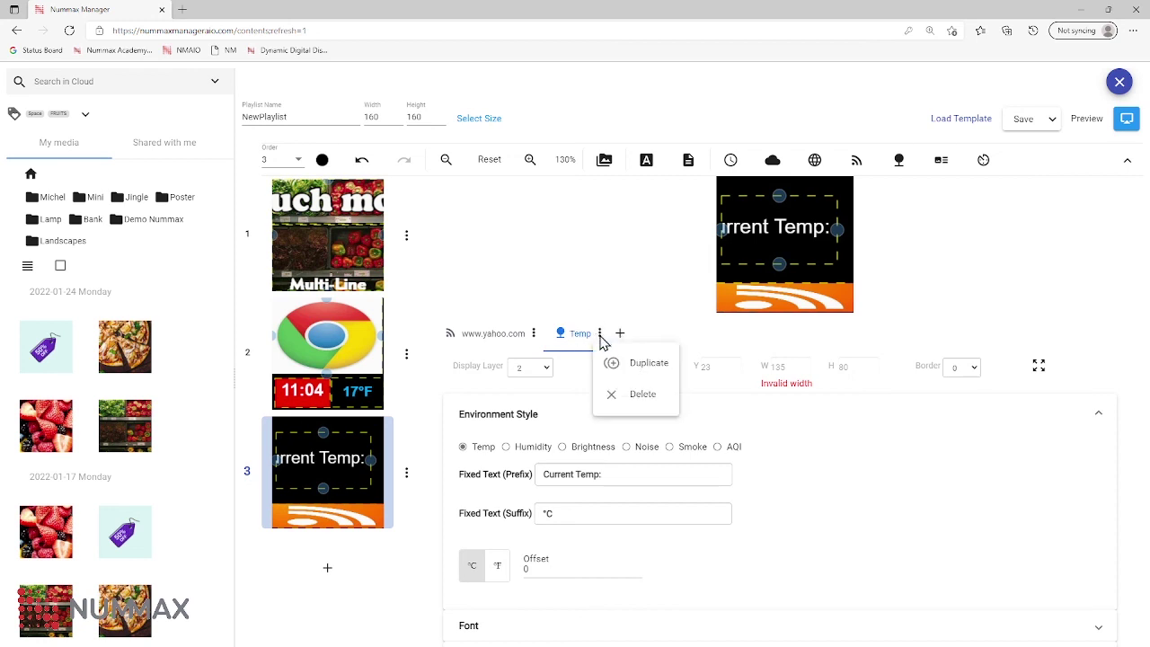
left_click(647, 397)
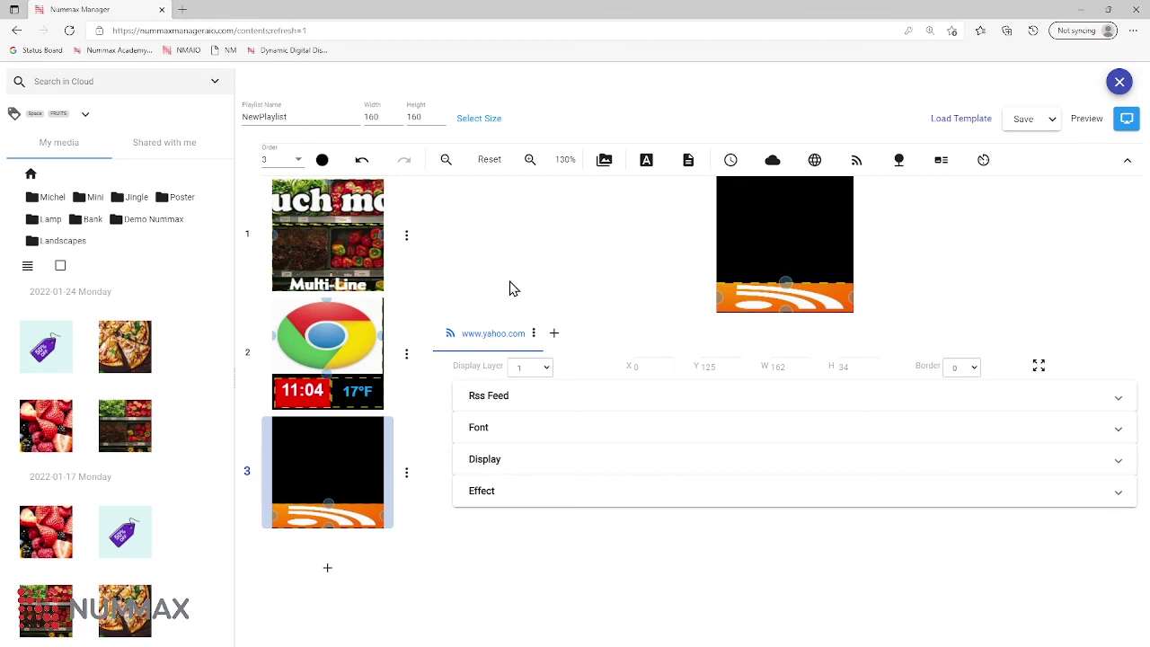
Reorder page 1's windows so the layers run File Window, Multi-Line, and the title text last
left_click(334, 239)
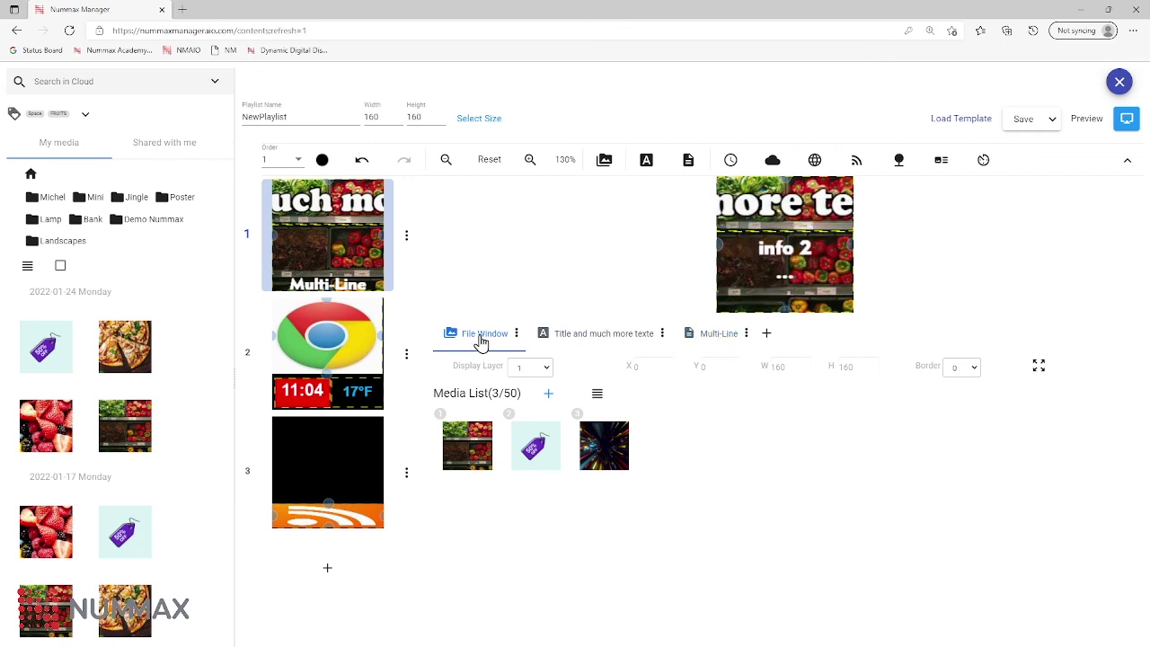
left_click_drag(484, 342, 734, 342)
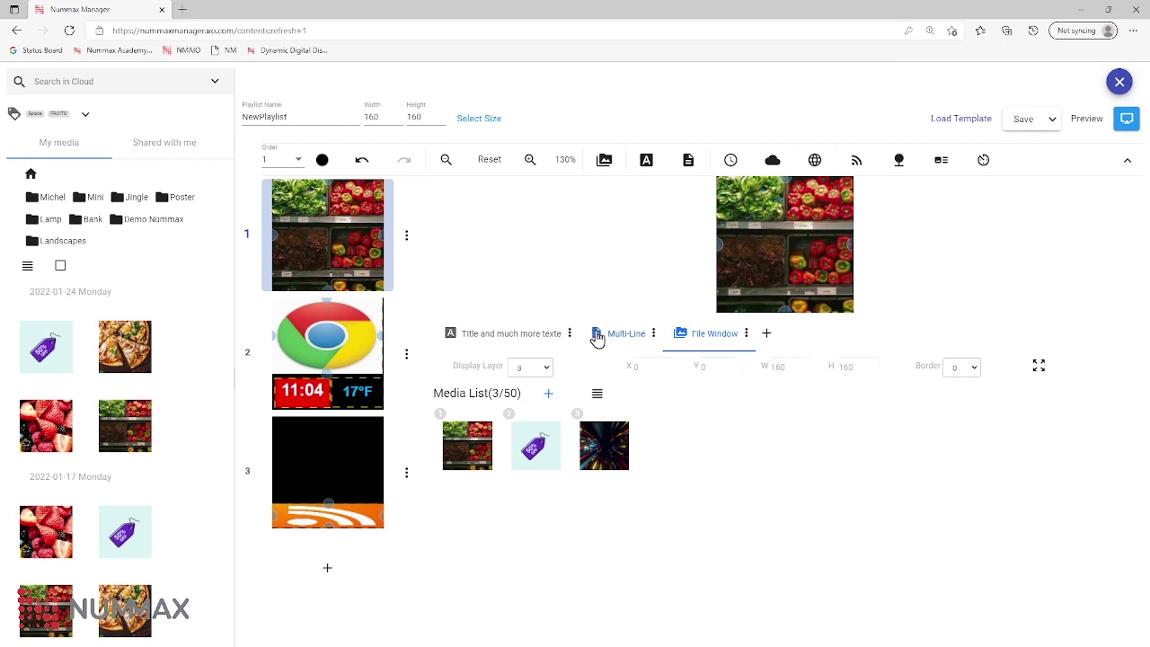
left_click_drag(595, 333, 743, 343)
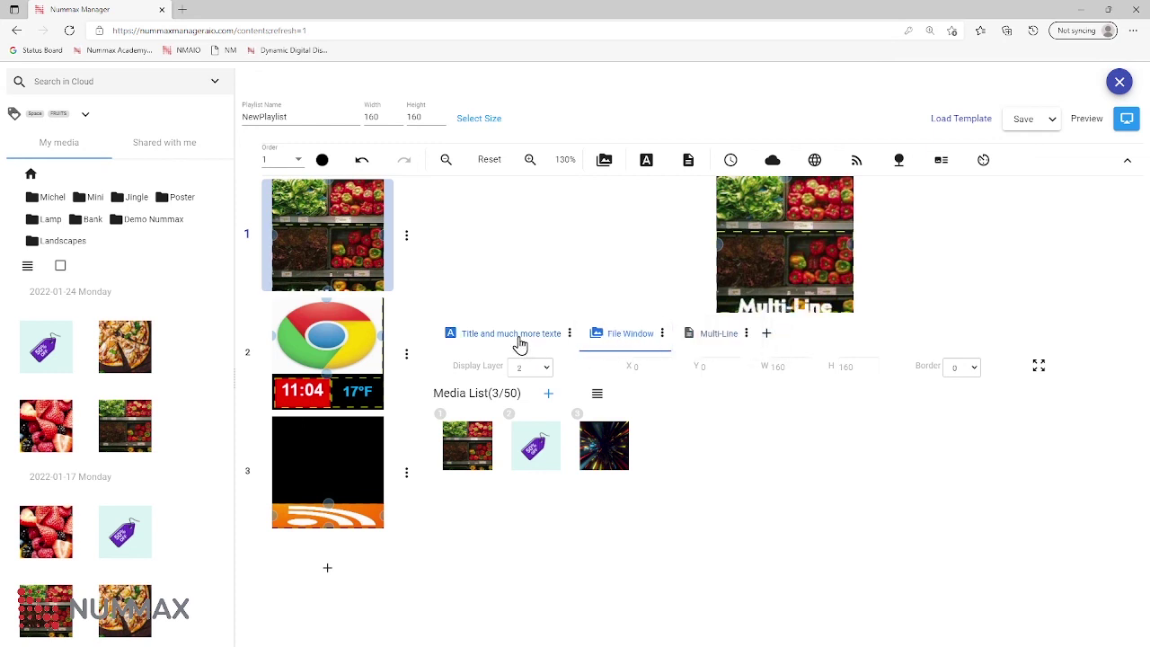
left_click_drag(518, 342, 726, 350)
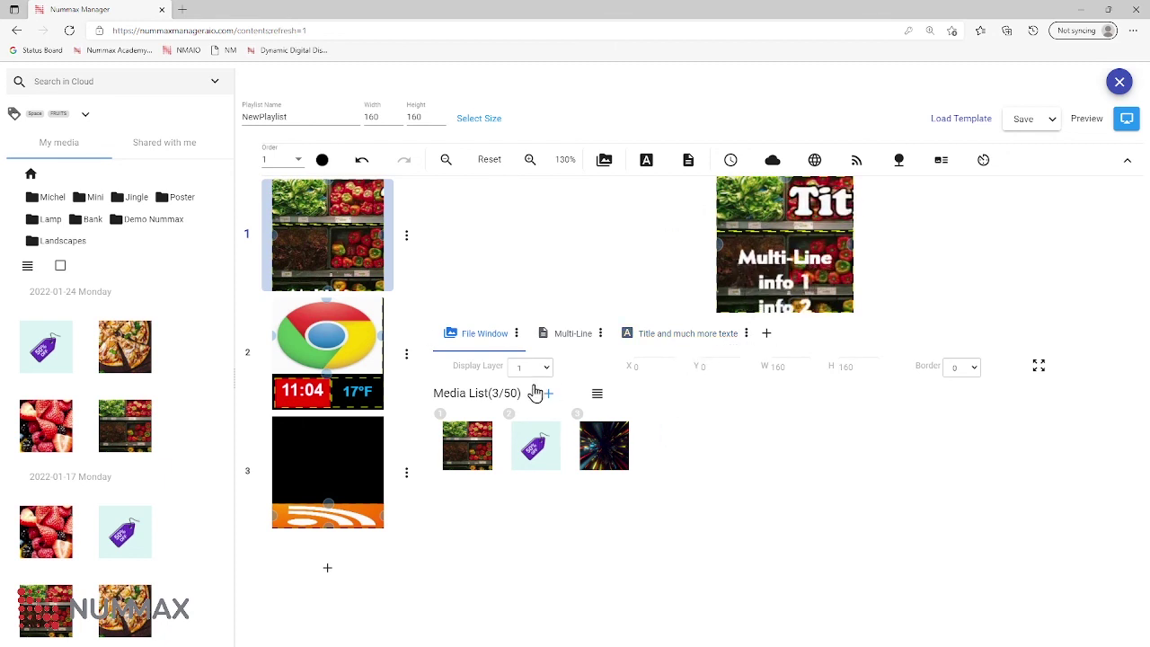
Add a countdown window to page 3 and size it to about 119 × 96 at X 18, Y 14
left_click(342, 469)
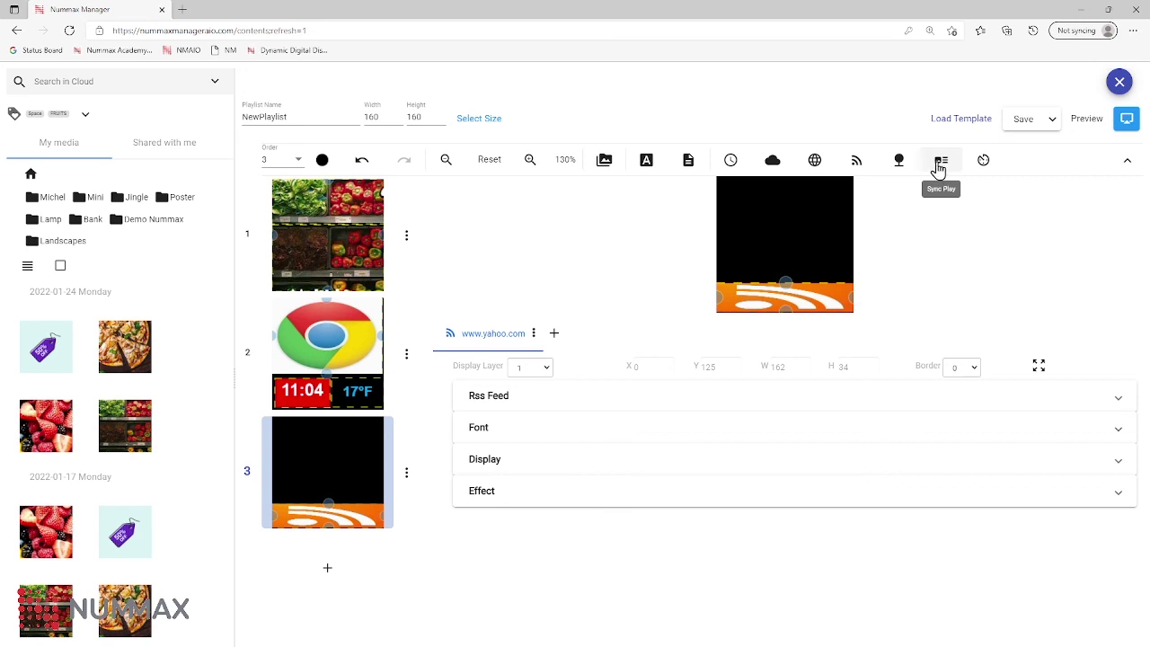
left_click(984, 162)
left_click_drag(782, 234, 799, 257)
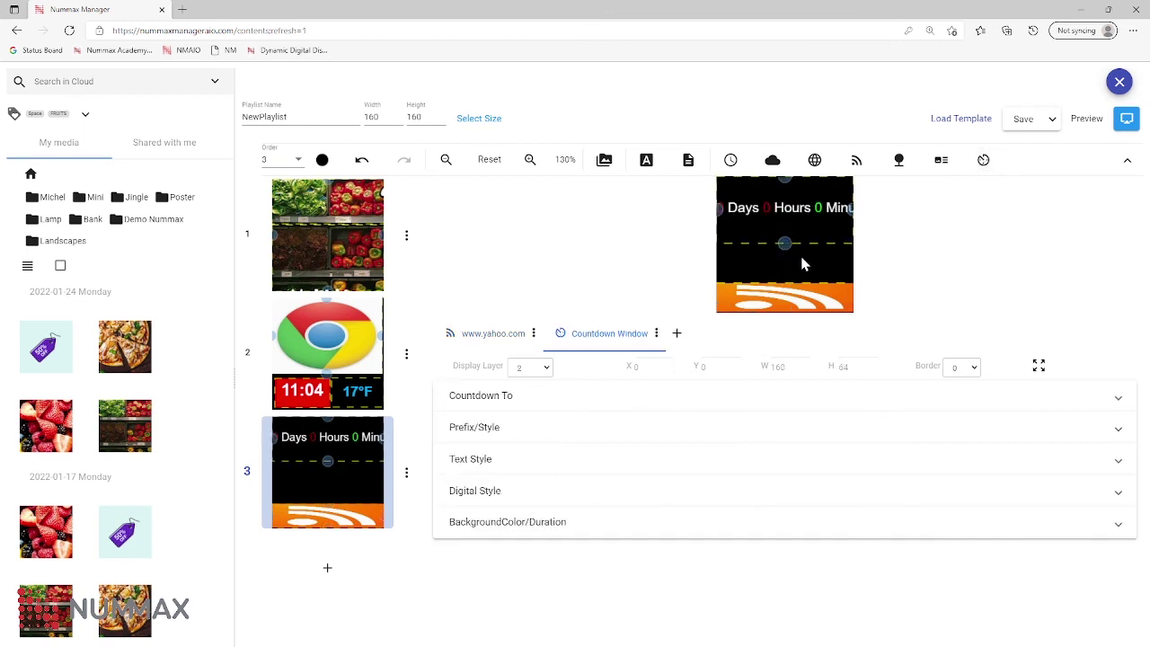
left_click_drag(720, 222, 753, 226)
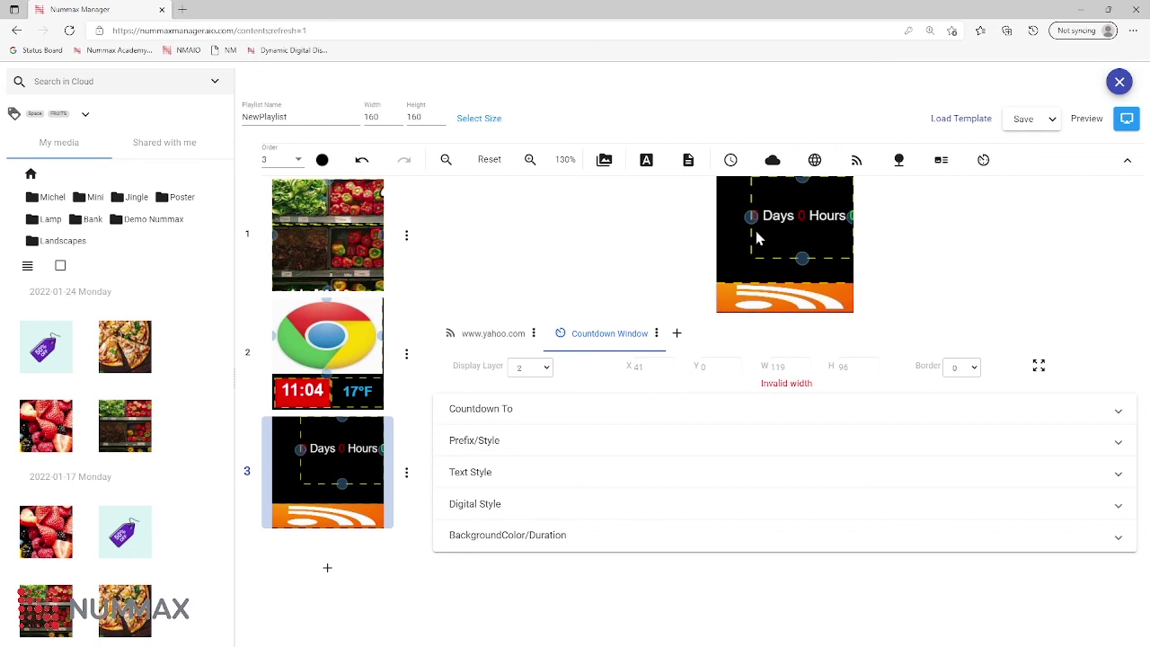
left_click_drag(813, 207, 793, 218)
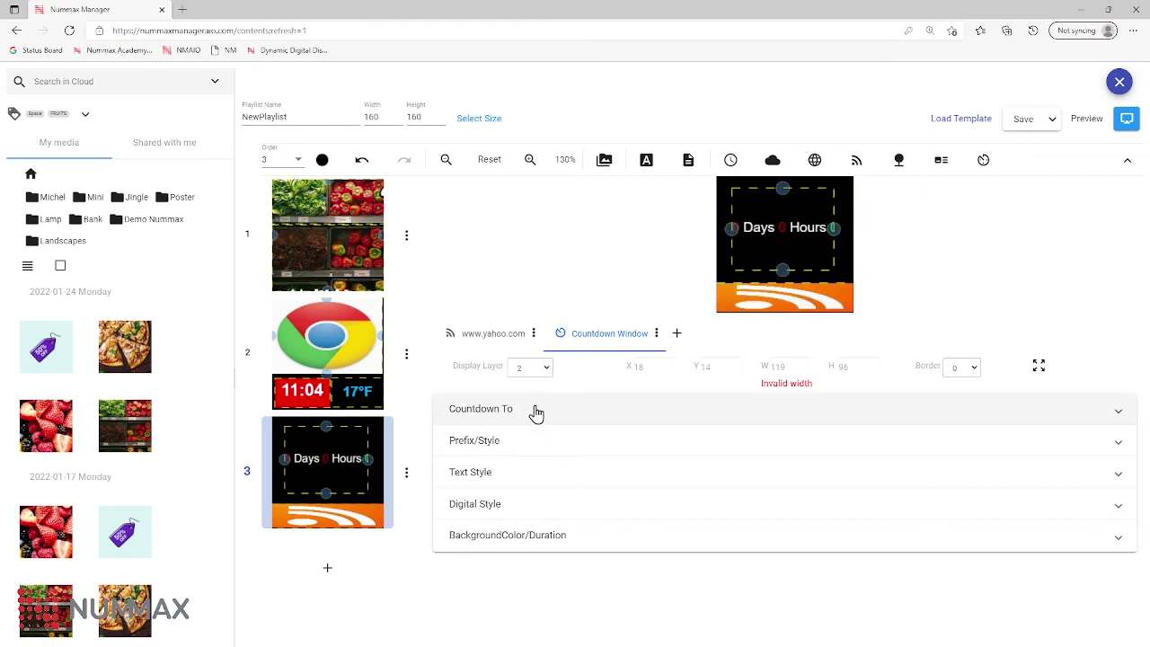
Set the countdown's target date to 1/31/2022
left_click(535, 412)
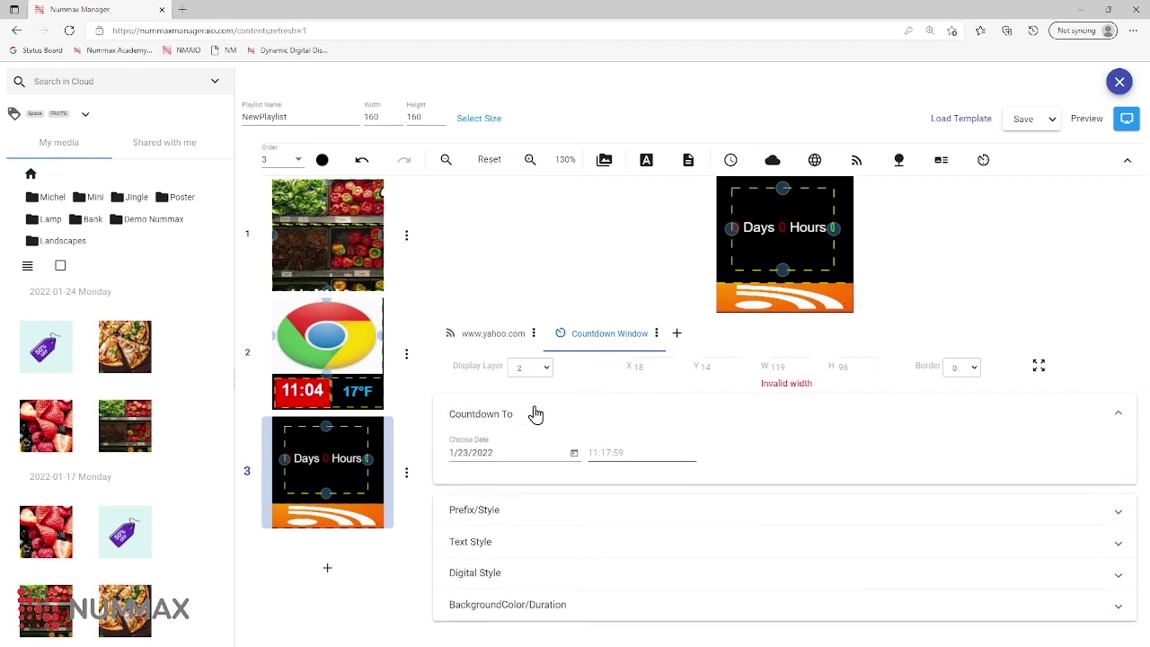
left_click(574, 457)
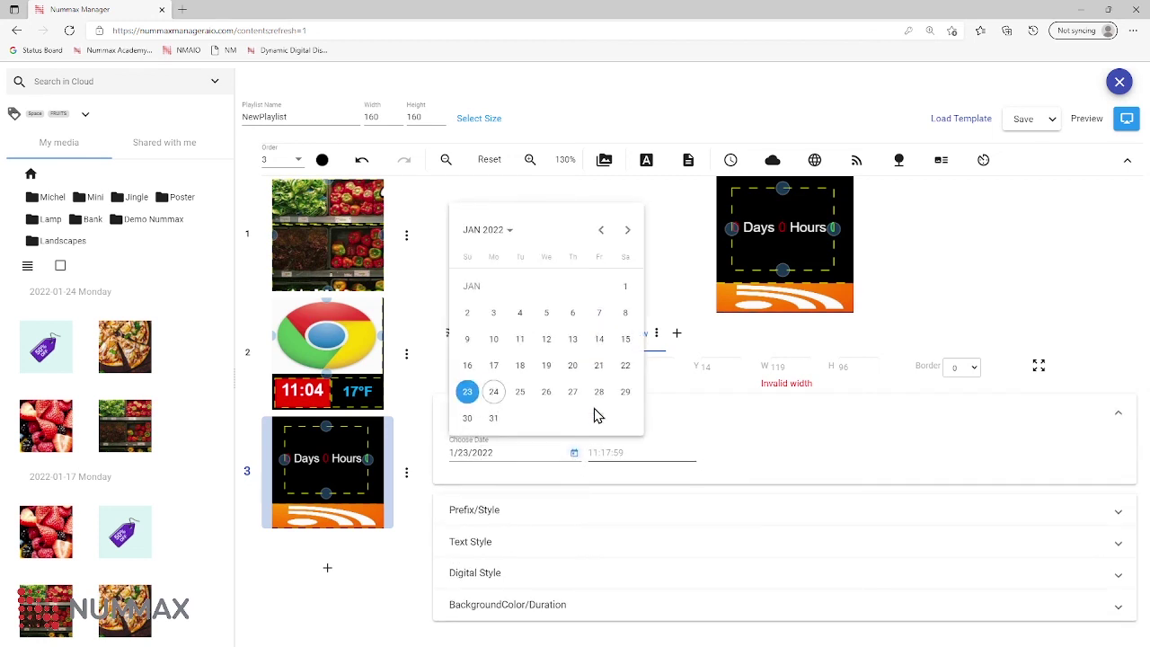
left_click(493, 419)
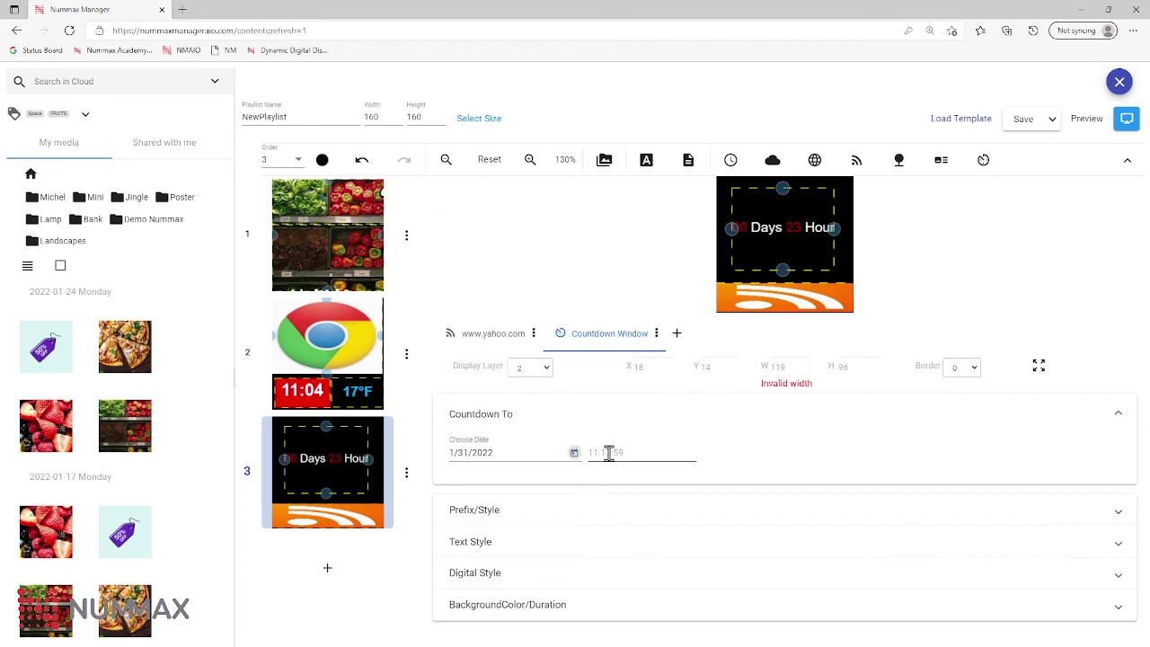
left_click(566, 415)
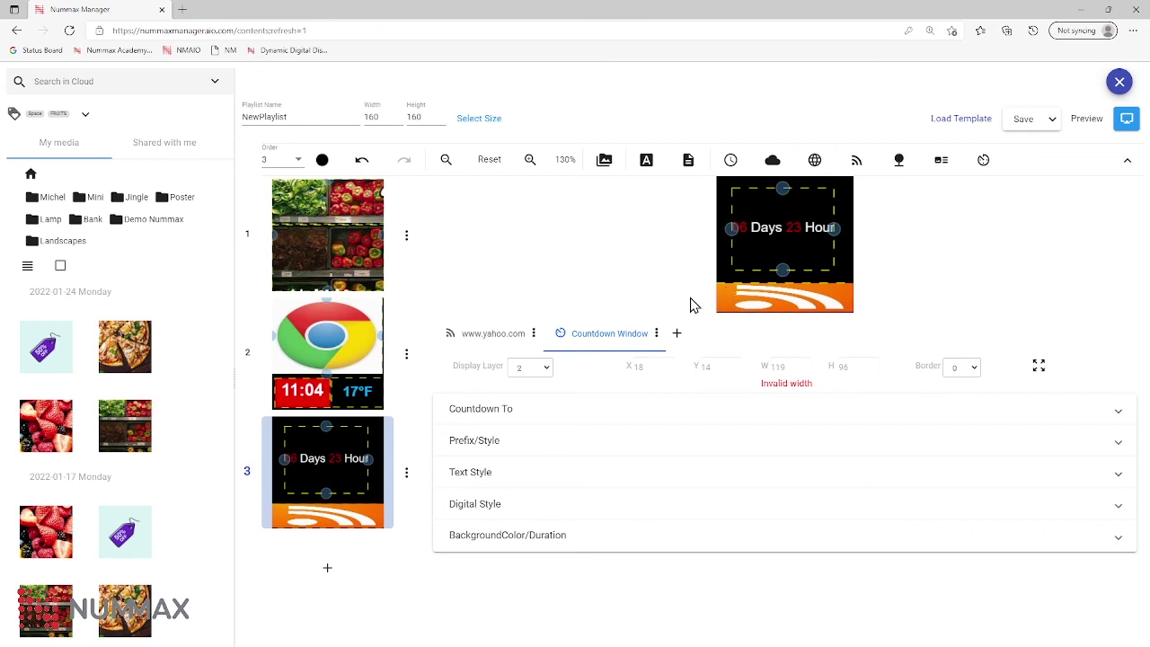
Exclude hours, minutes and seconds from the countdown and set its text size to 36 px
left_click(549, 474)
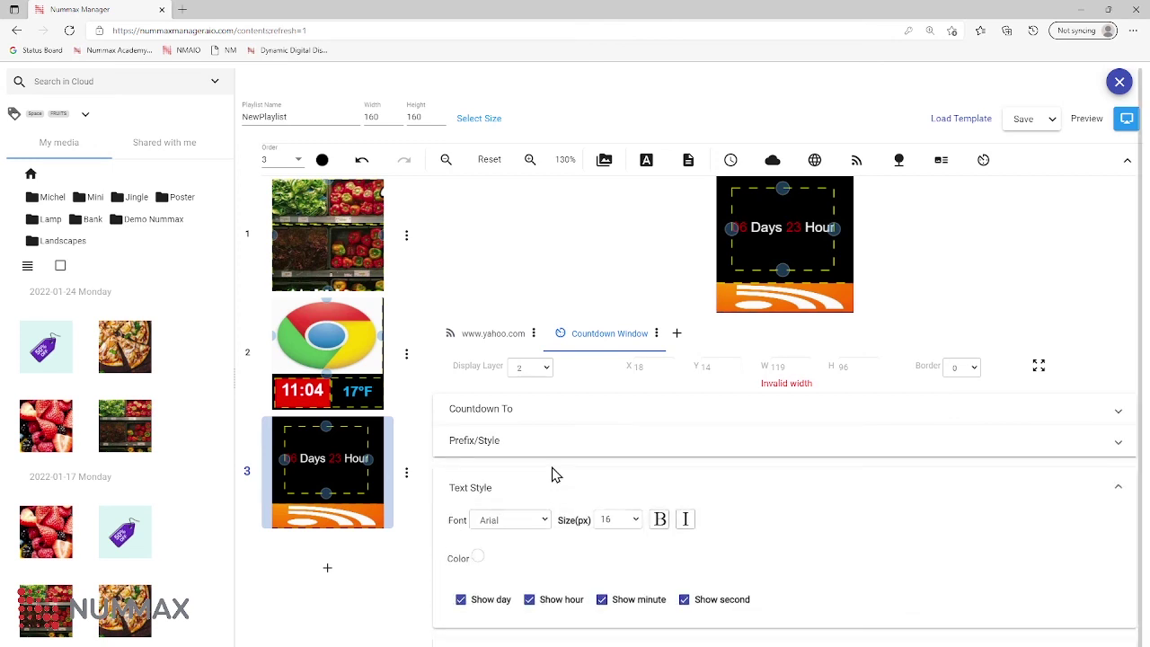
left_click(545, 602)
left_click(629, 601)
left_click(707, 607)
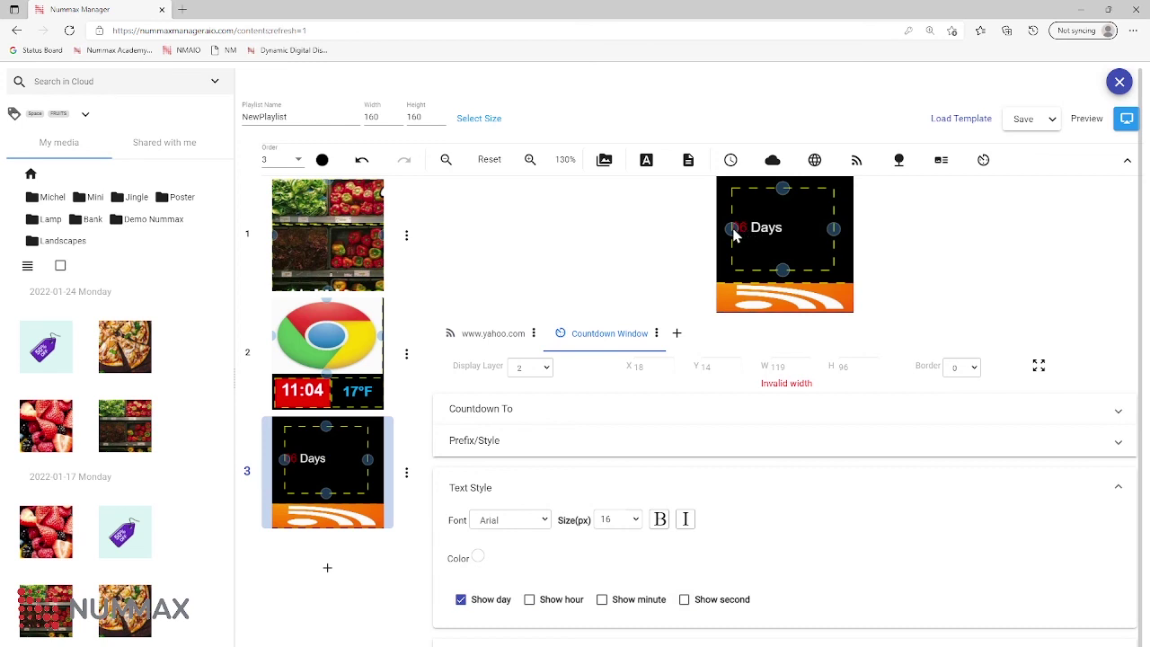
double_click(604, 519)
type("36")
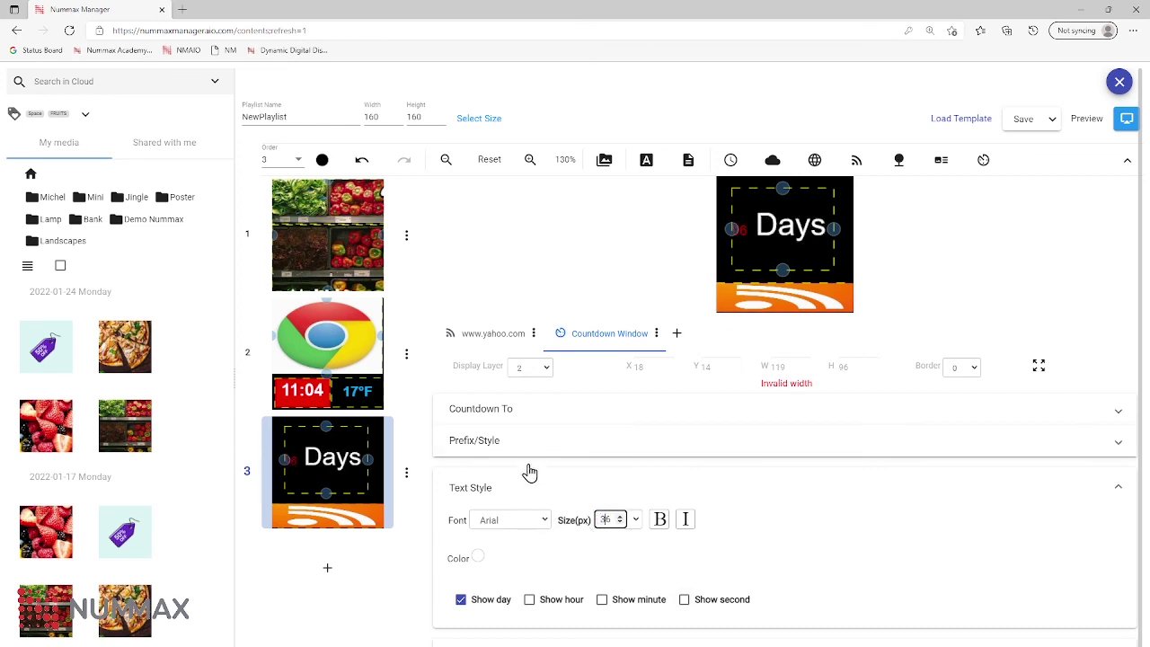
left_click(552, 482)
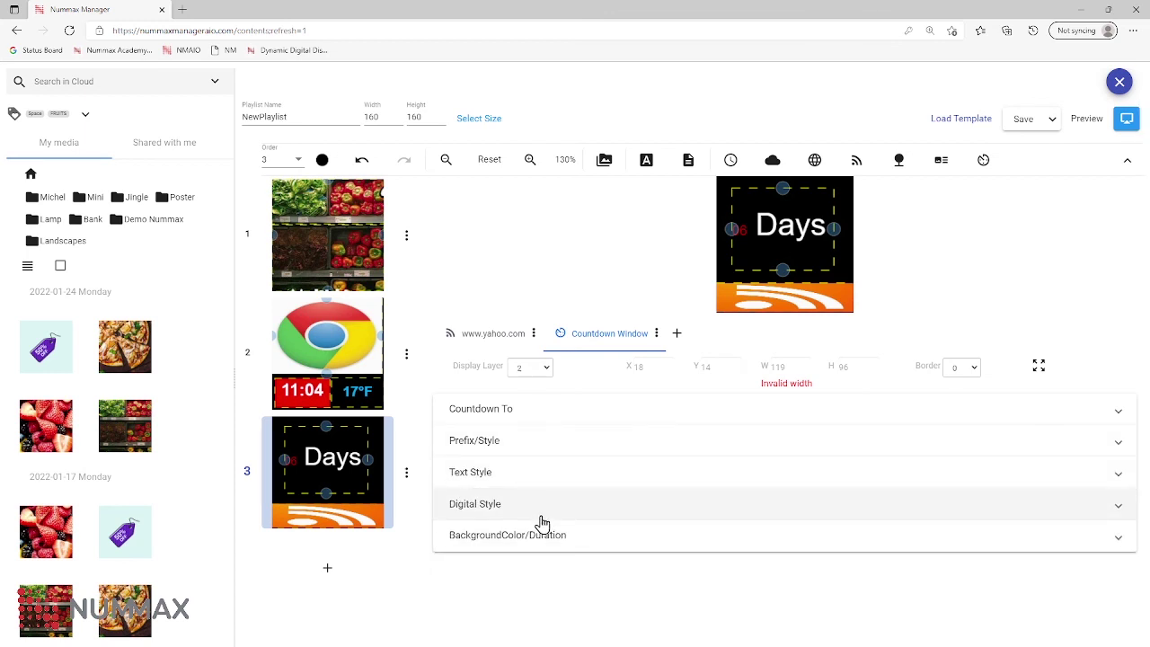
Set the countdown's digit size to 36 px and widen its window to about 138
left_click(542, 520)
double_click(597, 551)
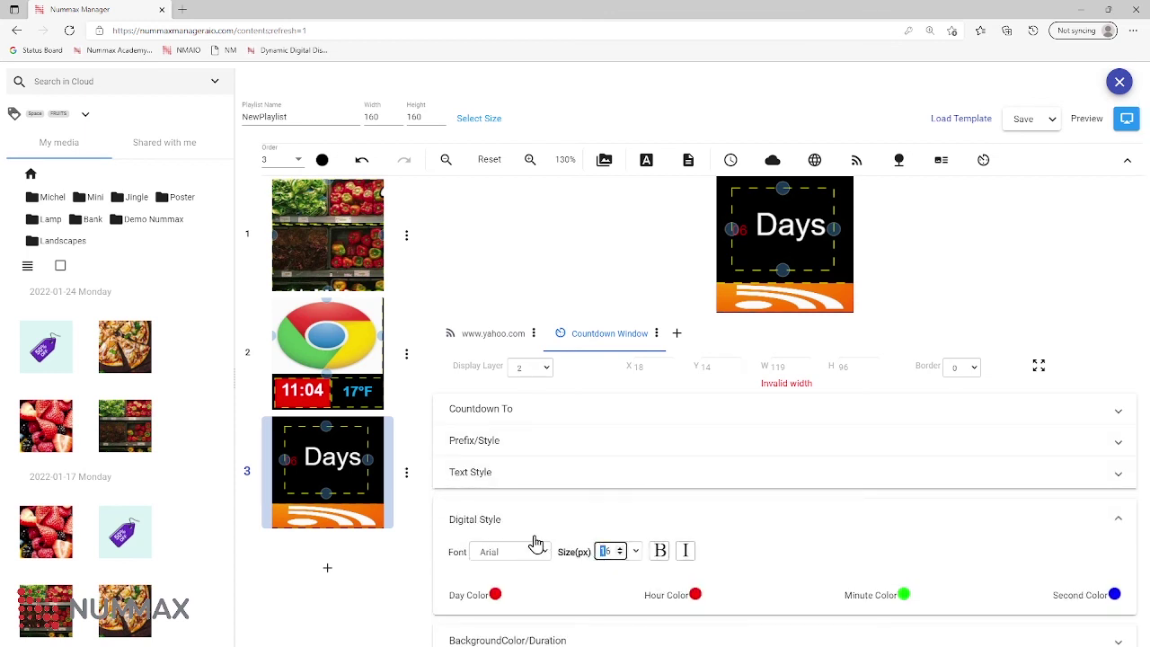
type("36")
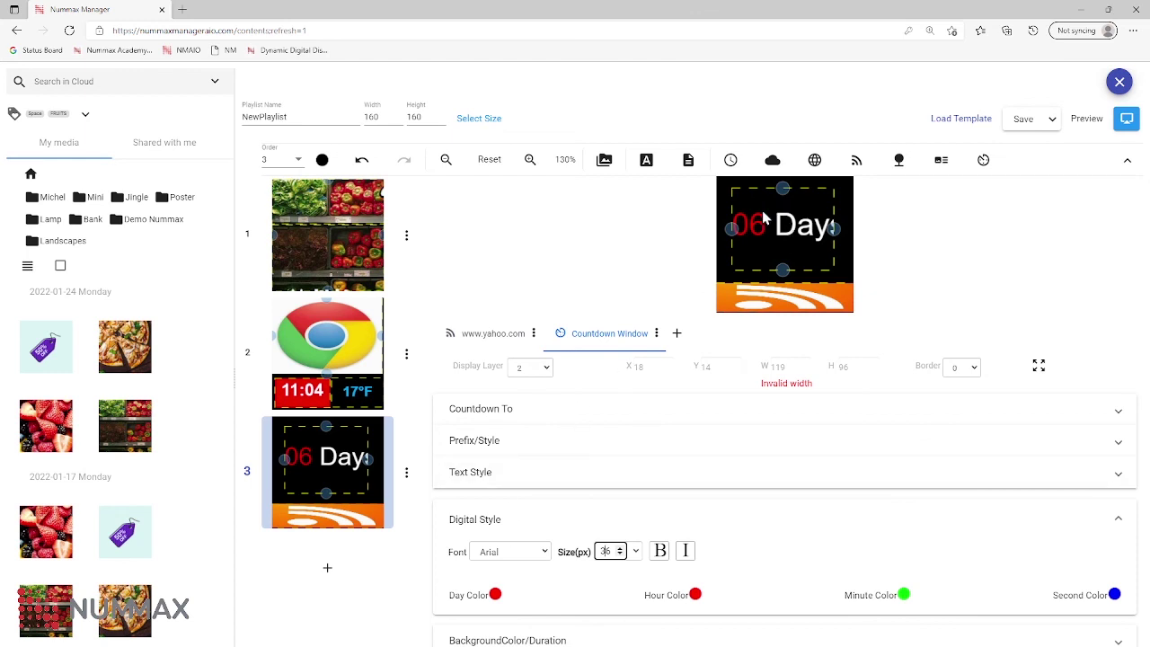
left_click_drag(835, 230, 868, 236)
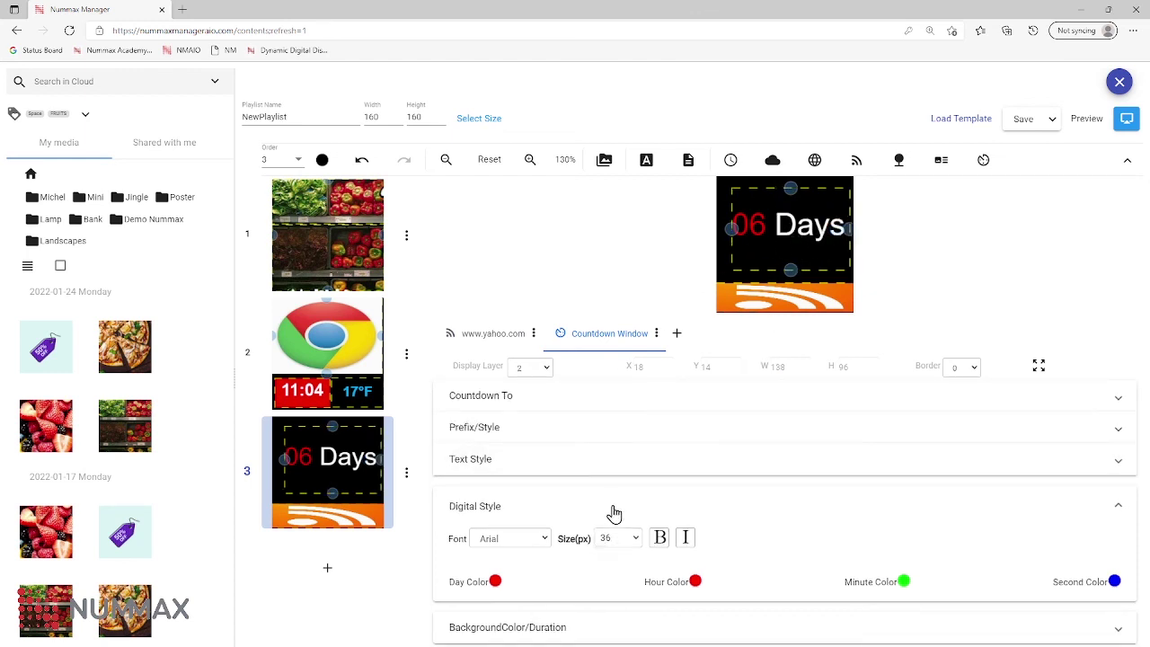
Examine the countdown window's background color and play duration settings
left_click(614, 511)
left_click(603, 530)
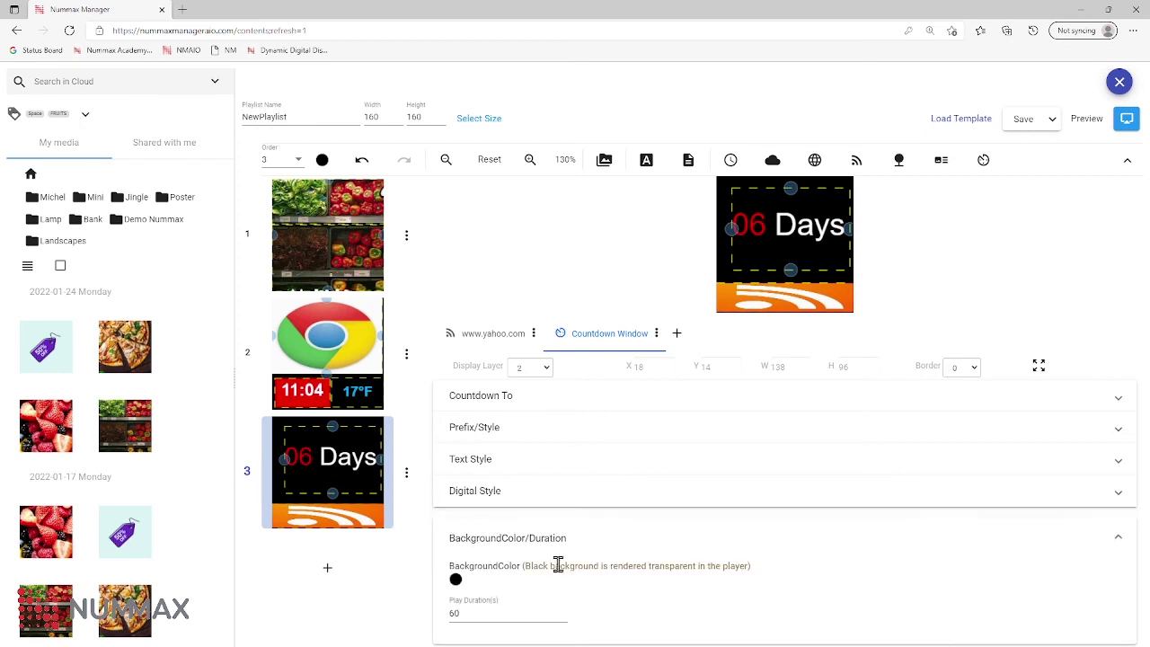
left_click(630, 532)
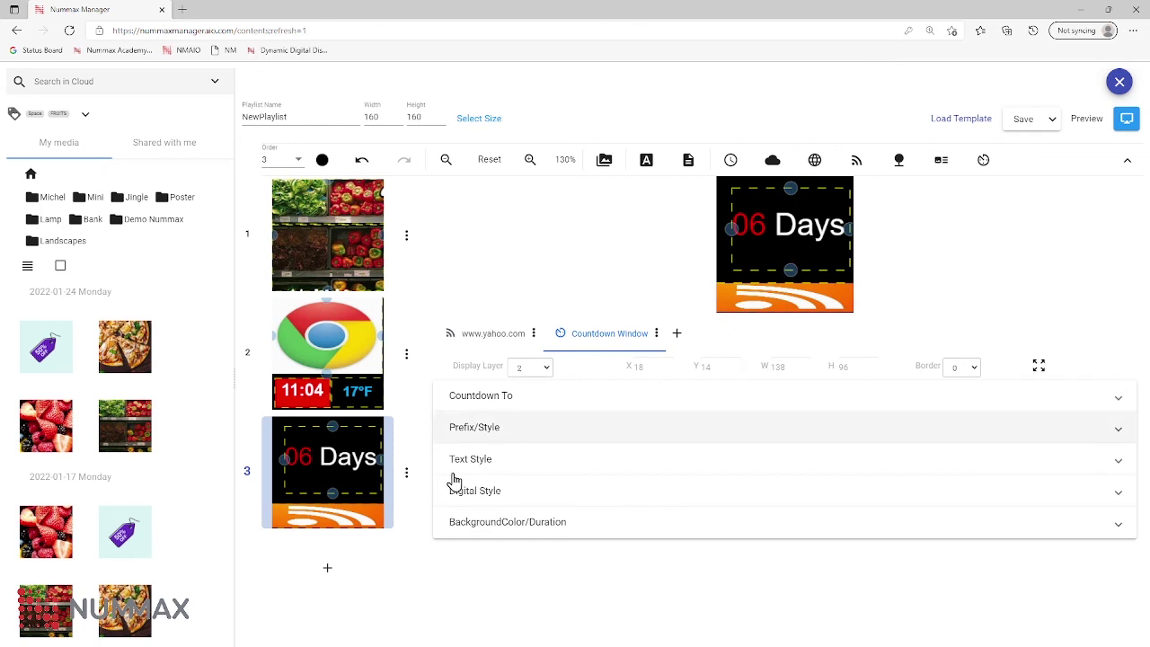
Add a blank fourth page to the playlist
left_click(338, 568)
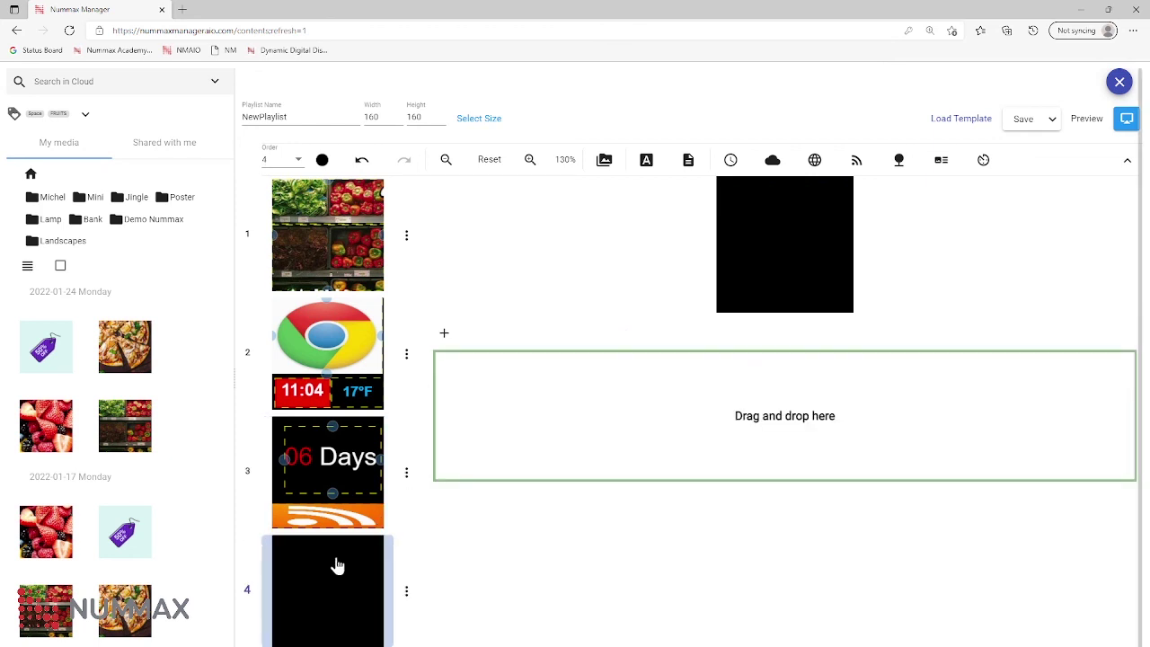
Add a sync program window to the fourth page and enlarge it to about 129 by 123
left_click(941, 165)
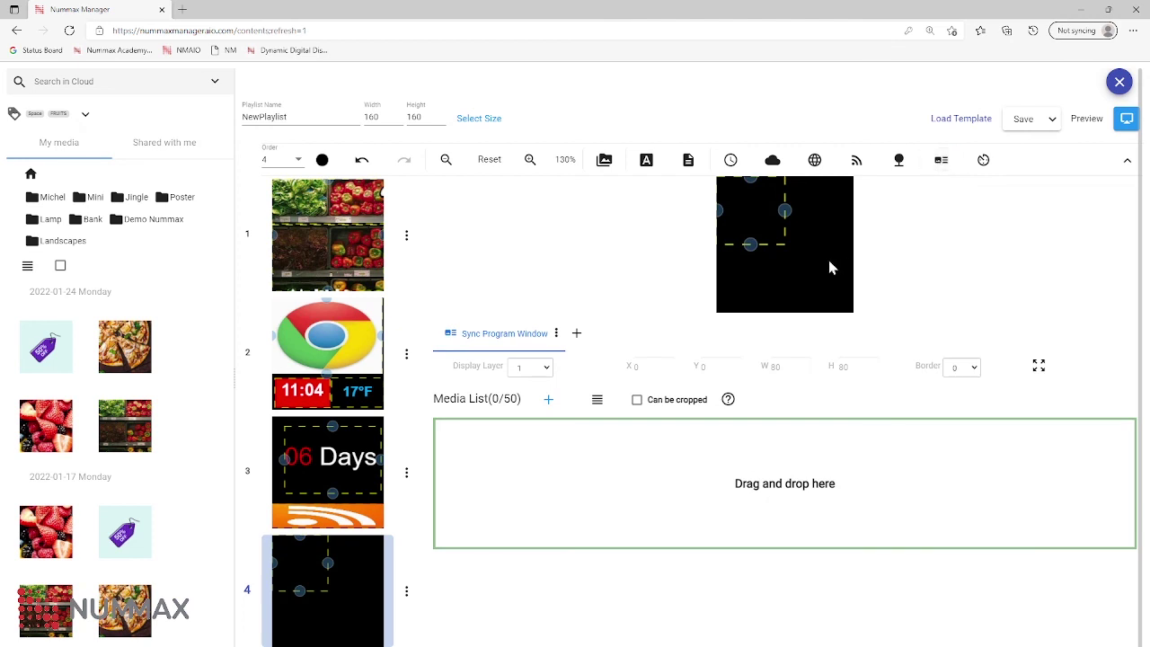
left_click_drag(784, 256, 777, 241)
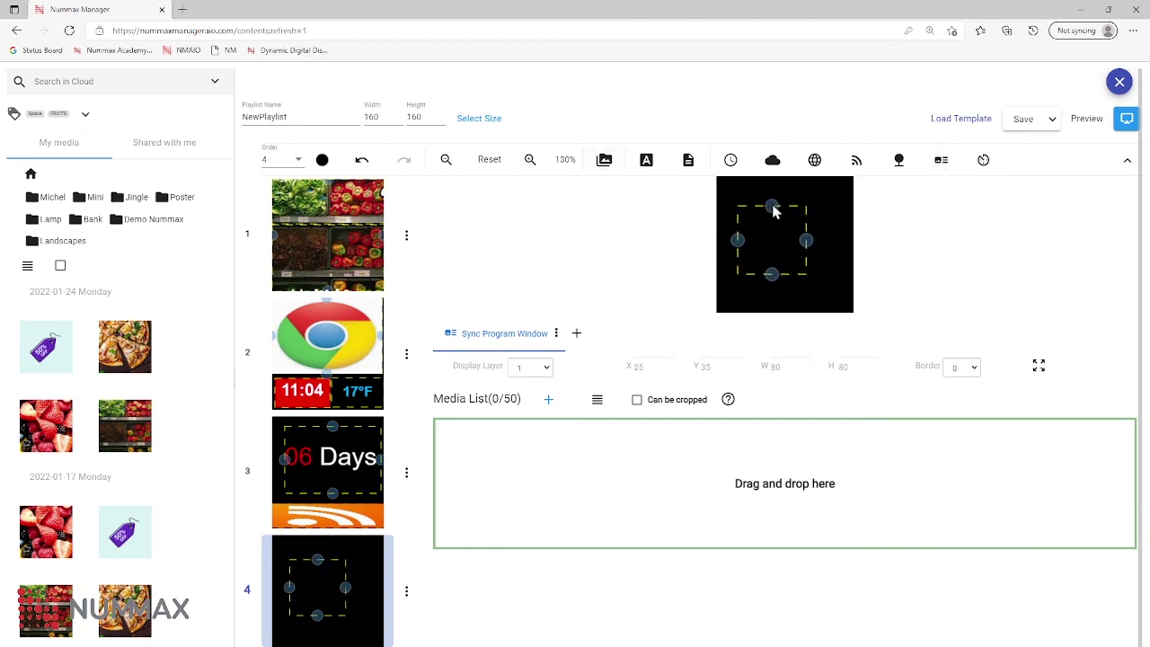
left_click_drag(772, 207, 776, 177)
left_click_drag(808, 227, 862, 234)
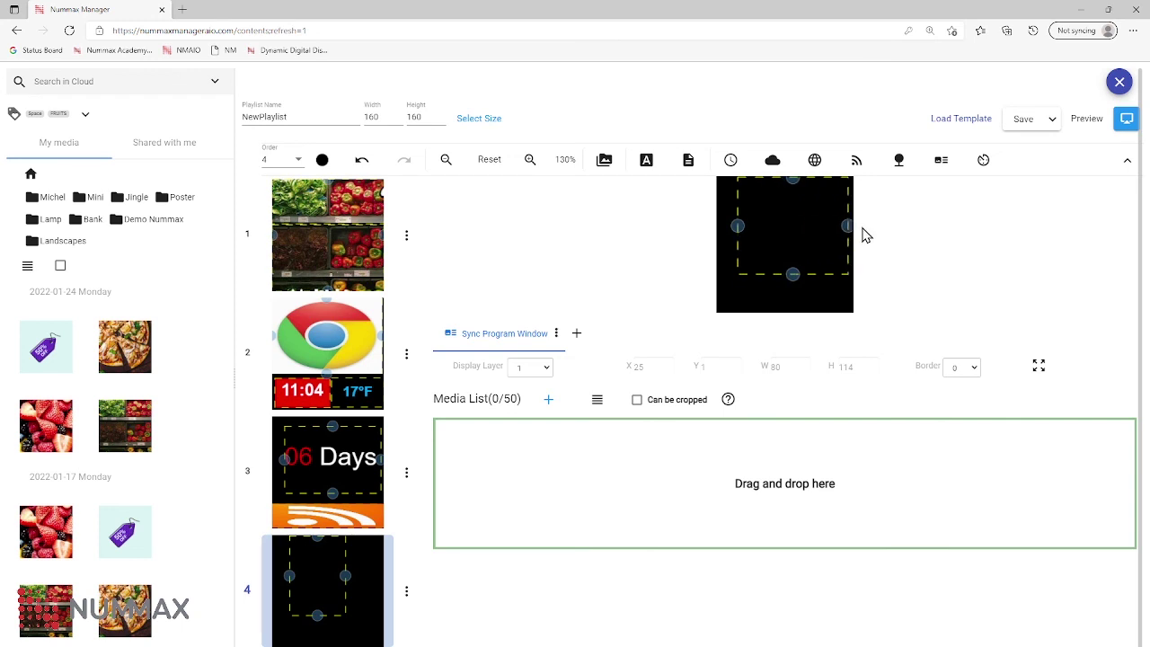
left_click_drag(790, 282, 788, 290)
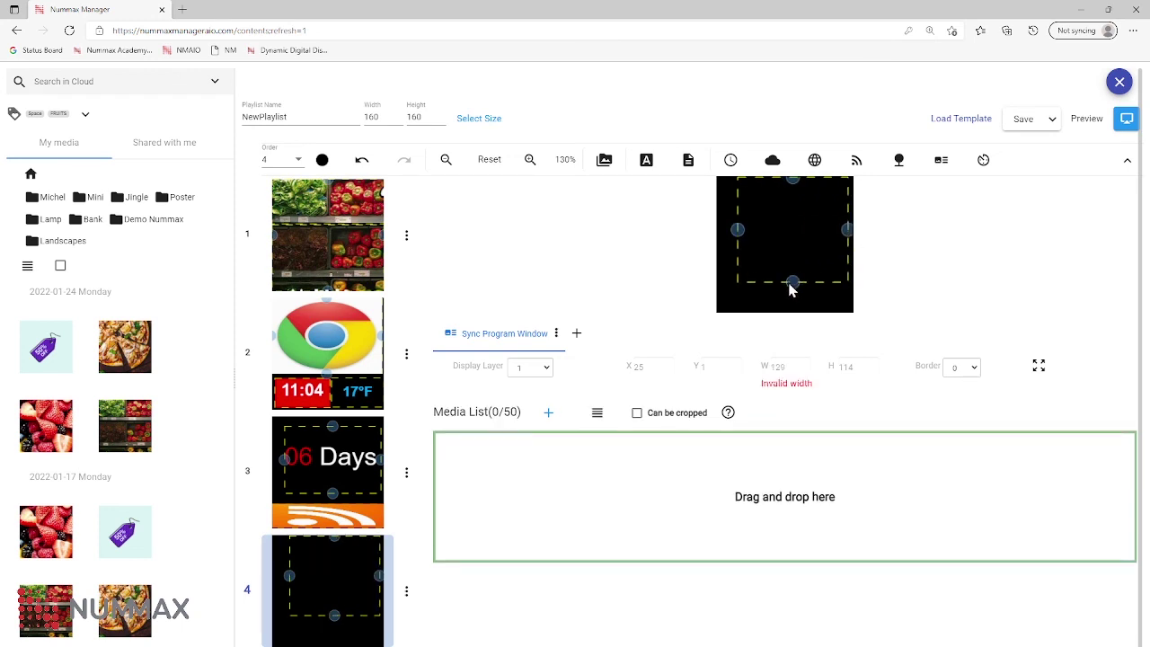
Add aDemo1.jpg and aDemo3.jpg to the sync program window's media list and expand the window to the full page
left_click_drag(133, 430, 545, 462)
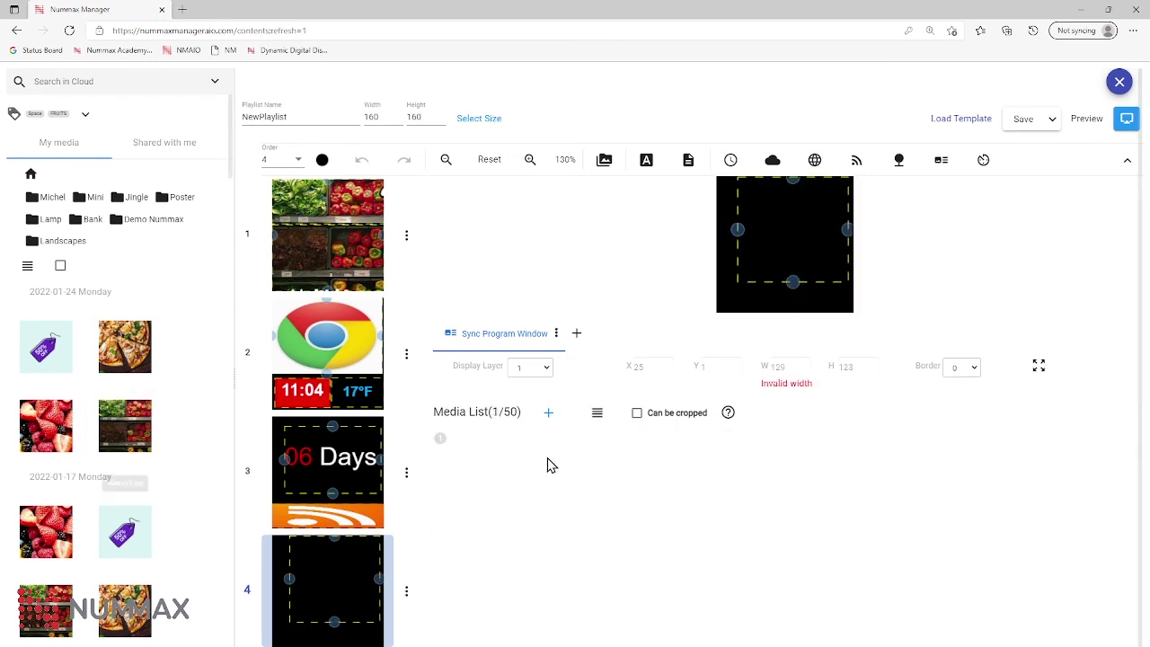
left_click_drag(46, 423, 500, 470)
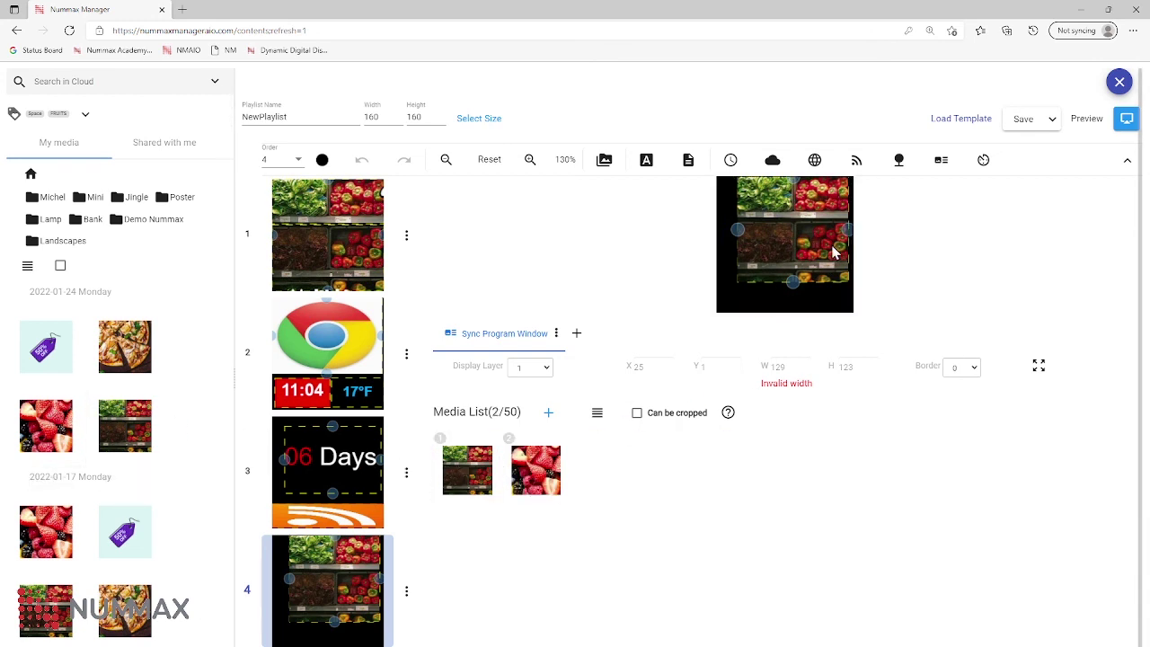
left_click(1035, 362)
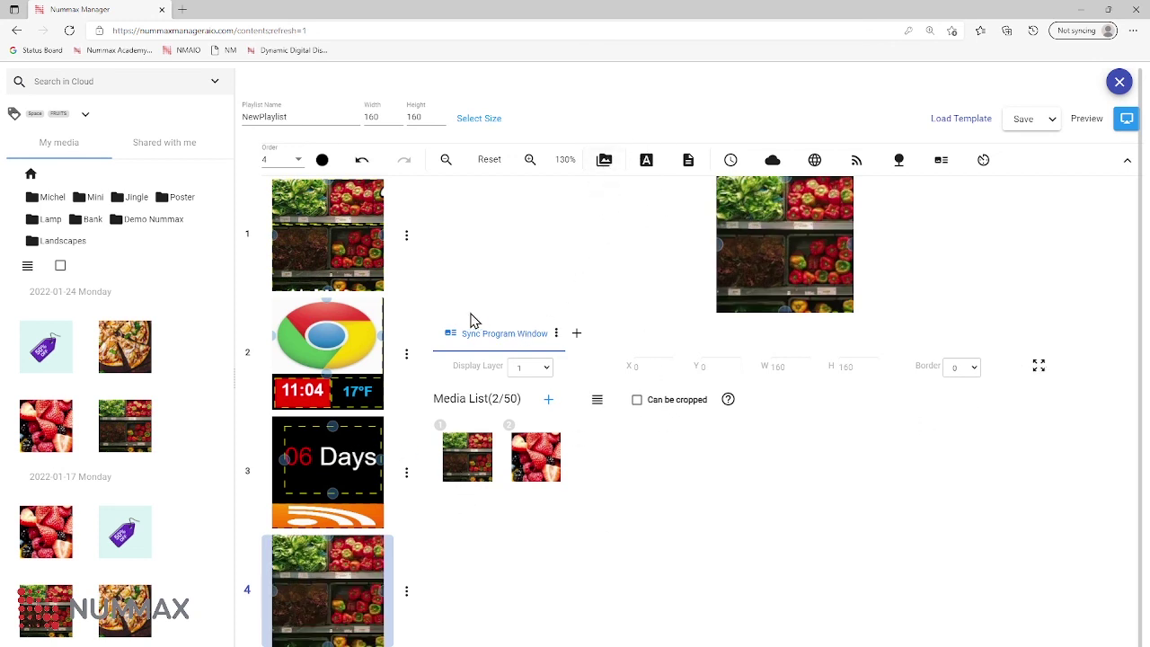
Show the sync program window's media as a detailed list and close the playlist editor
left_click(597, 400)
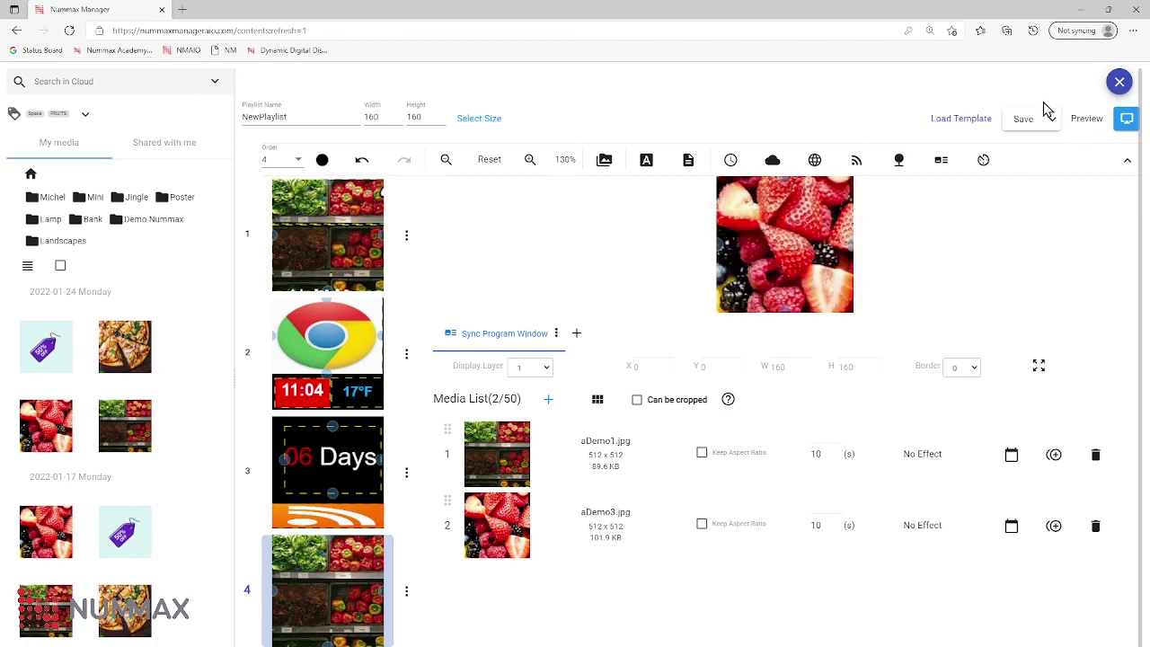
left_click(1120, 83)
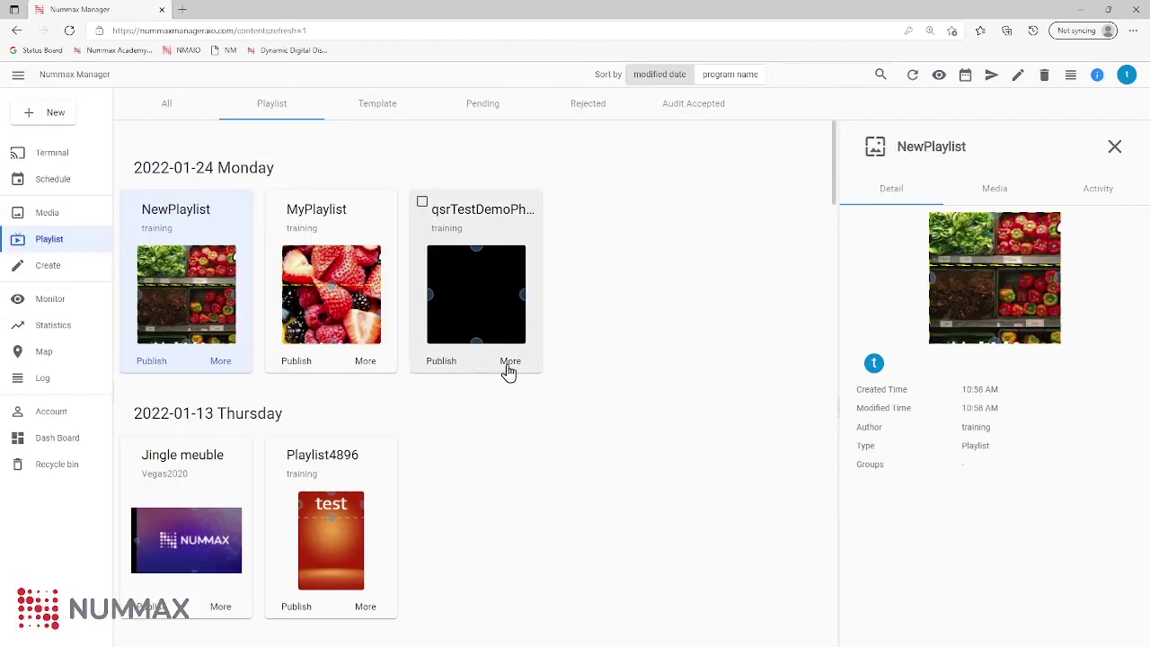
Open the Left terminal's details in MyCompleteScreen and refresh its screen capture
left_click(39, 158)
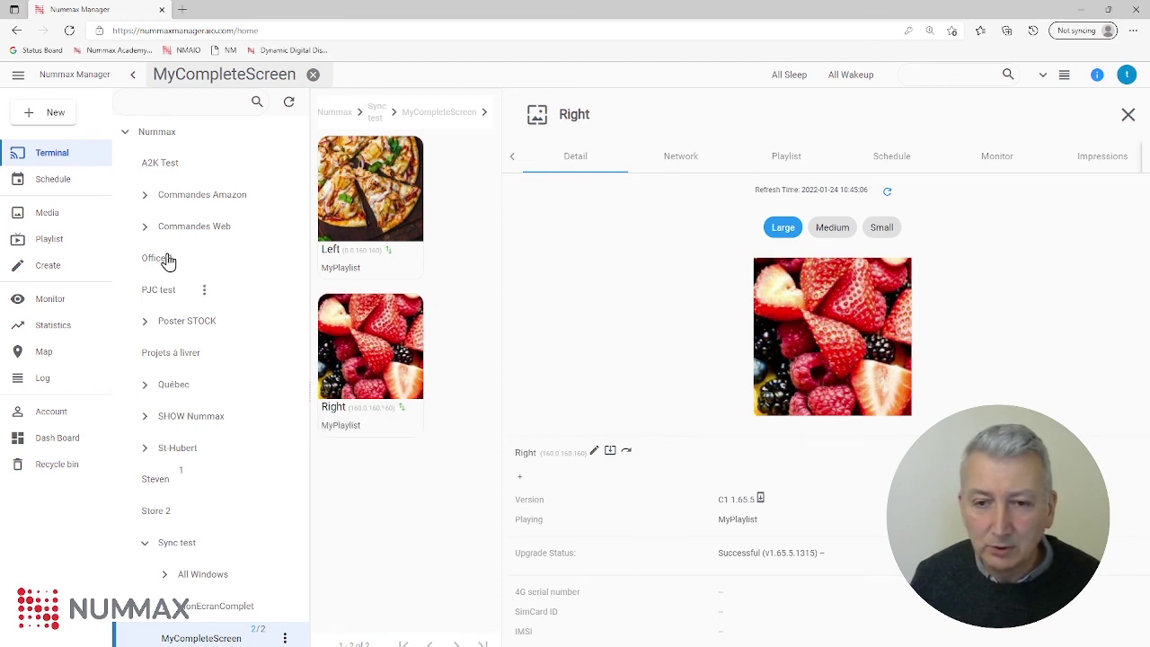
left_click(411, 232)
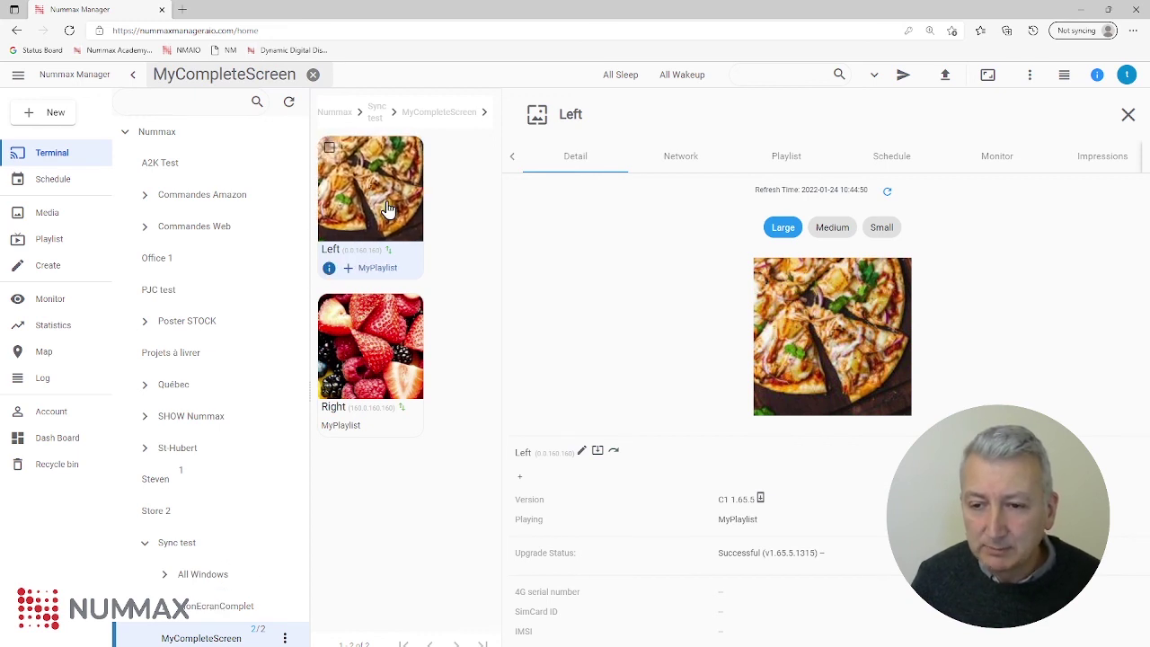
left_click(888, 194)
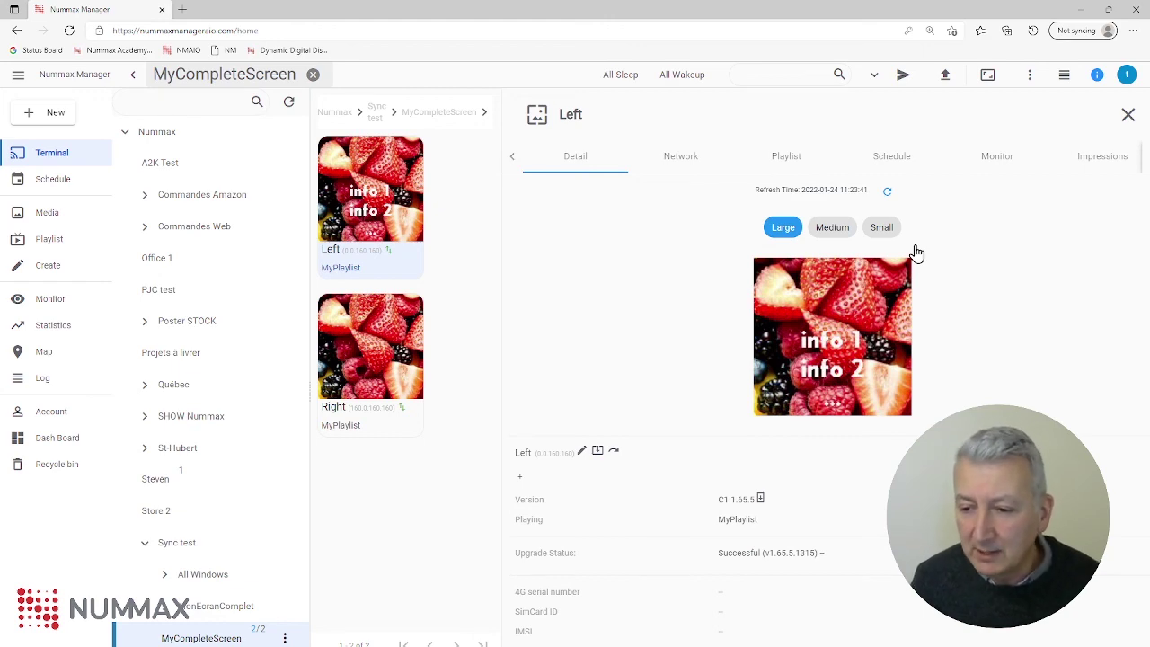
Examine the Left terminal's editable name, description, install time and group settings
left_click(582, 452)
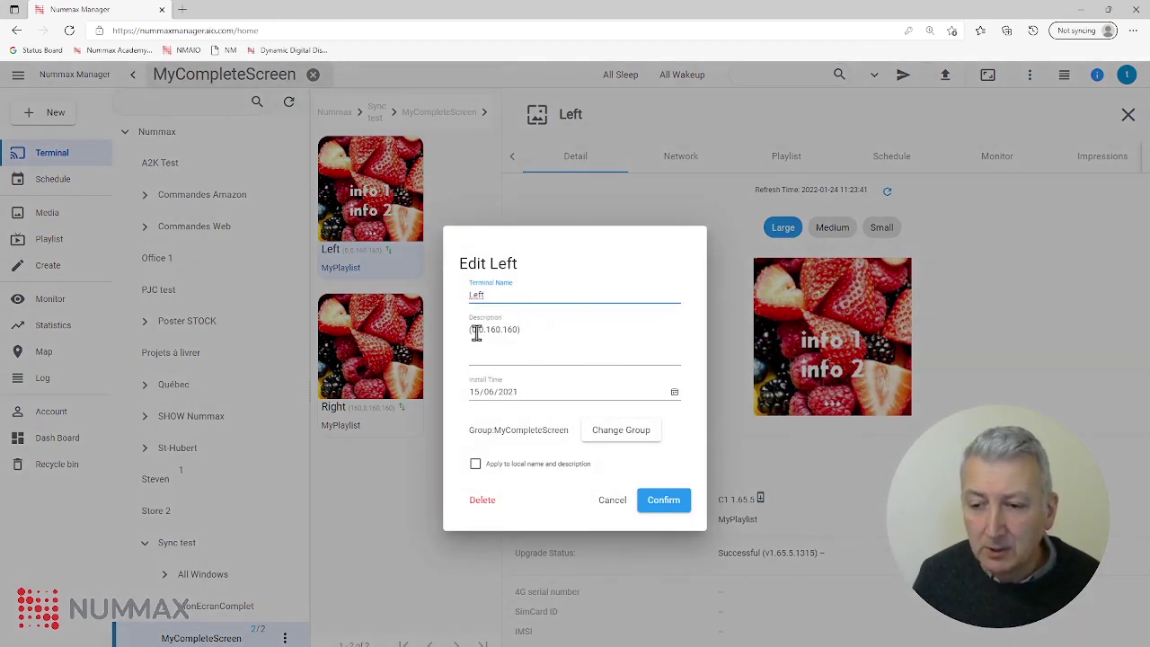
left_click_drag(469, 328, 531, 328)
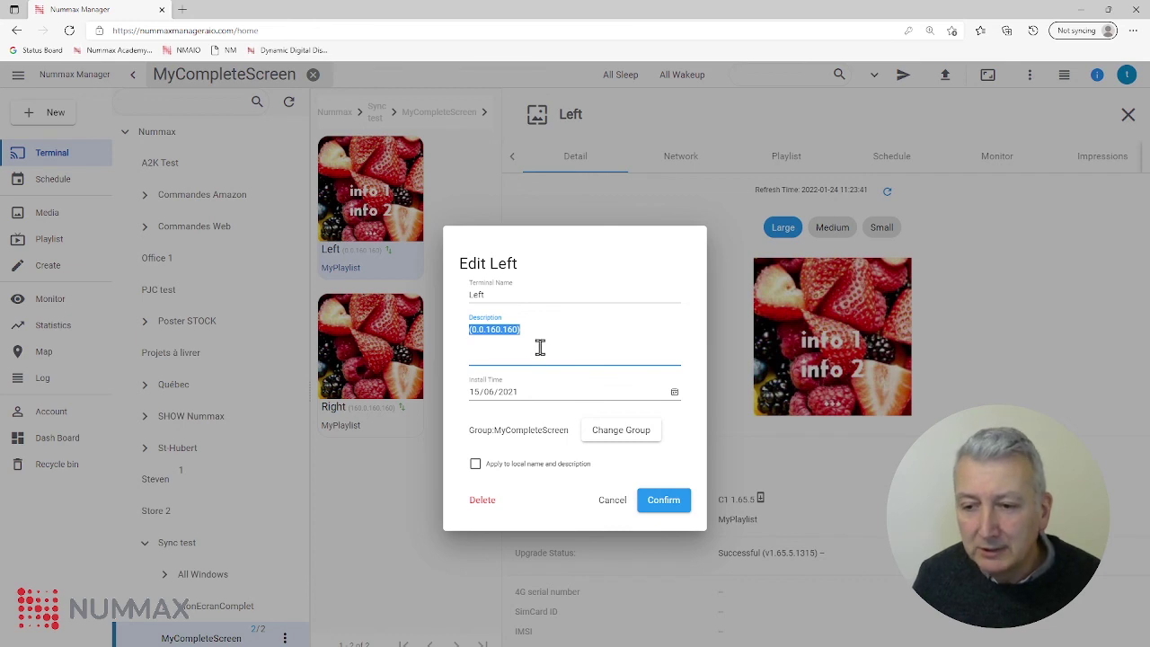
left_click(540, 345)
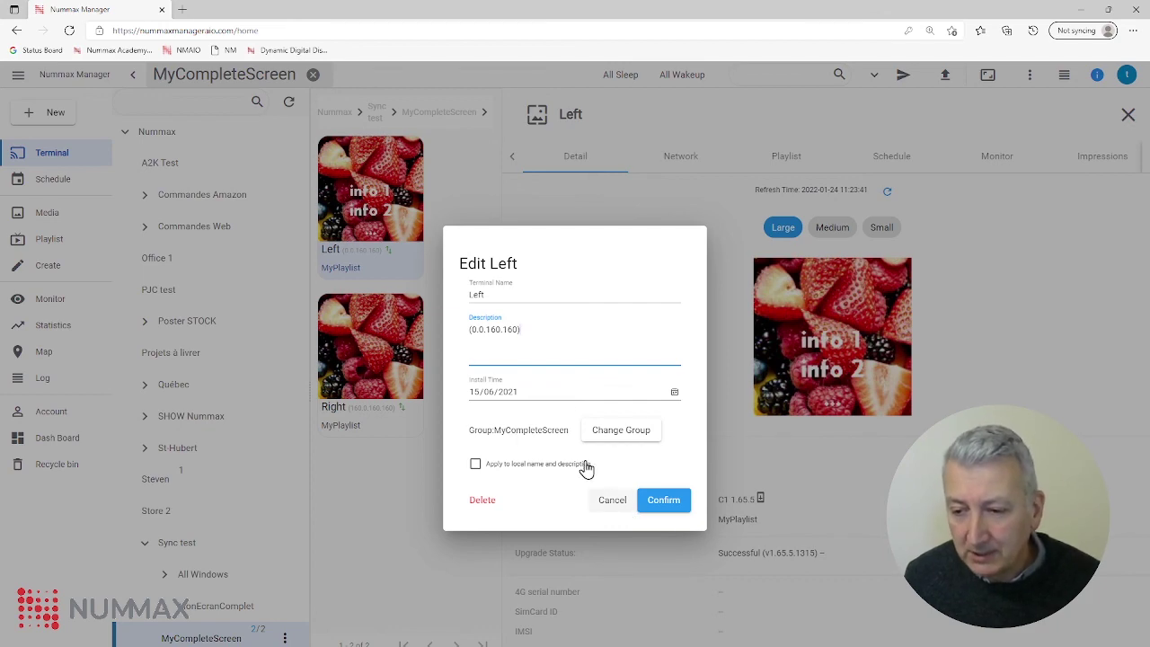
left_click(612, 505)
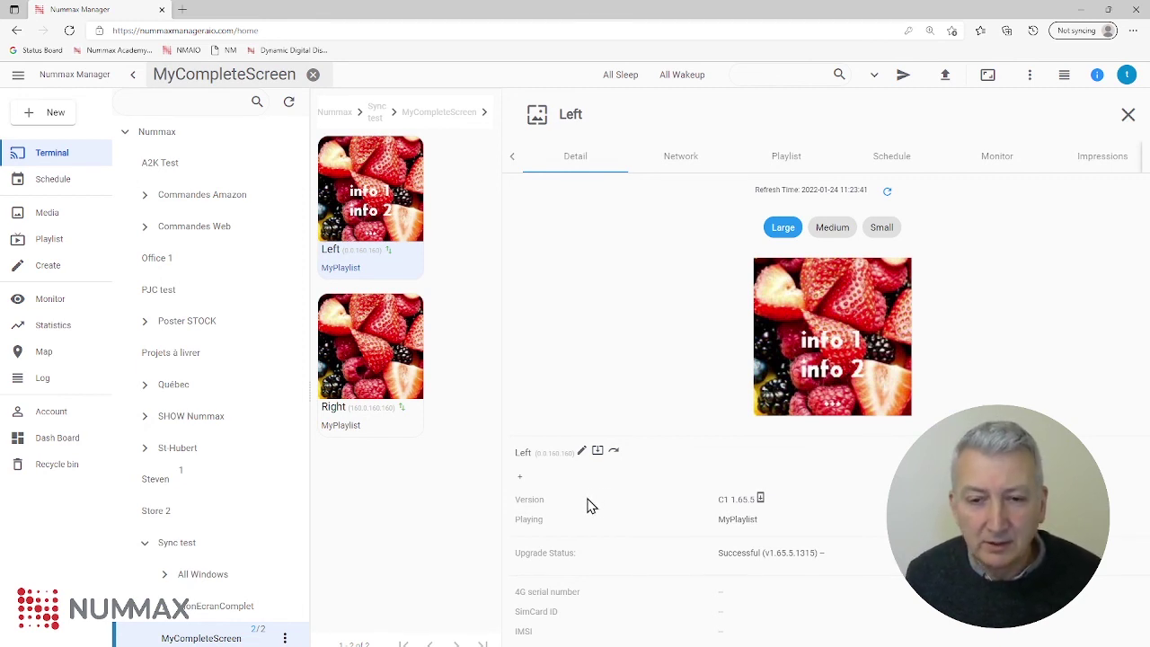
Examine the form for adding a terminal group under Nummax
left_click(171, 135)
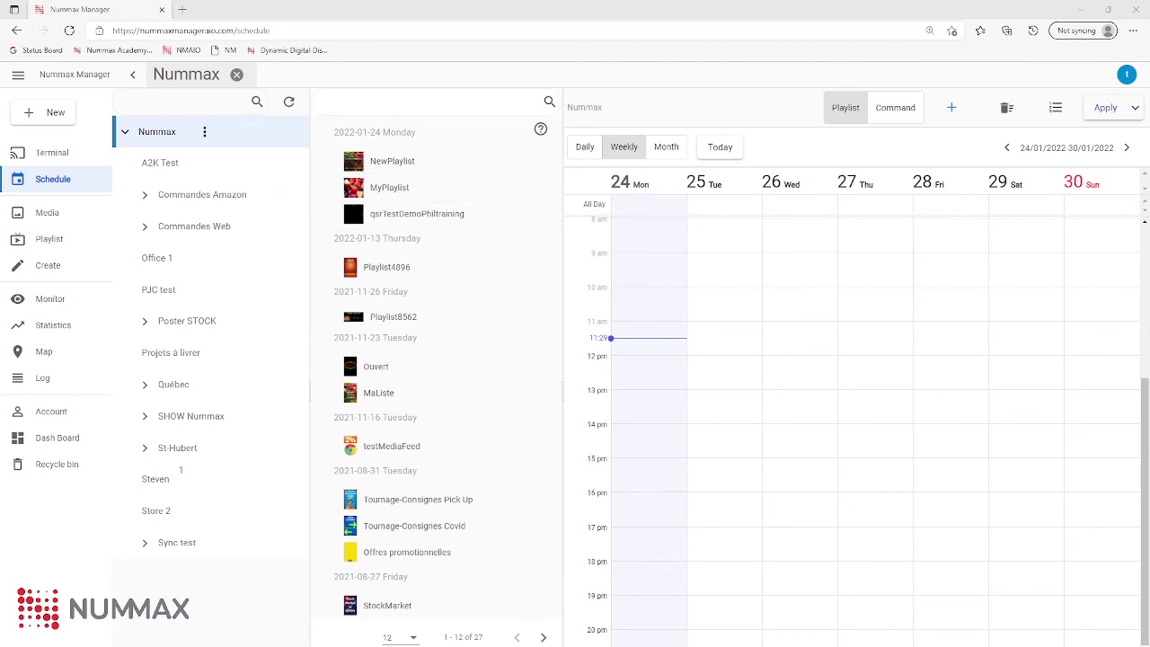
left_click(204, 131)
mouse_move(249, 206)
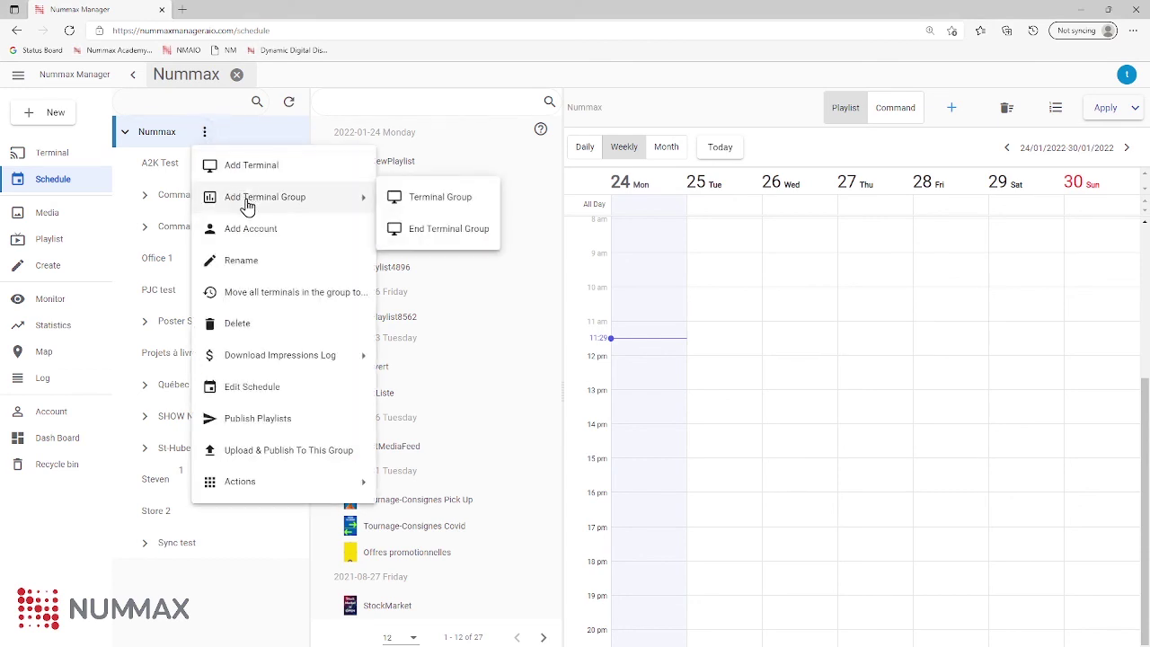
left_click(419, 209)
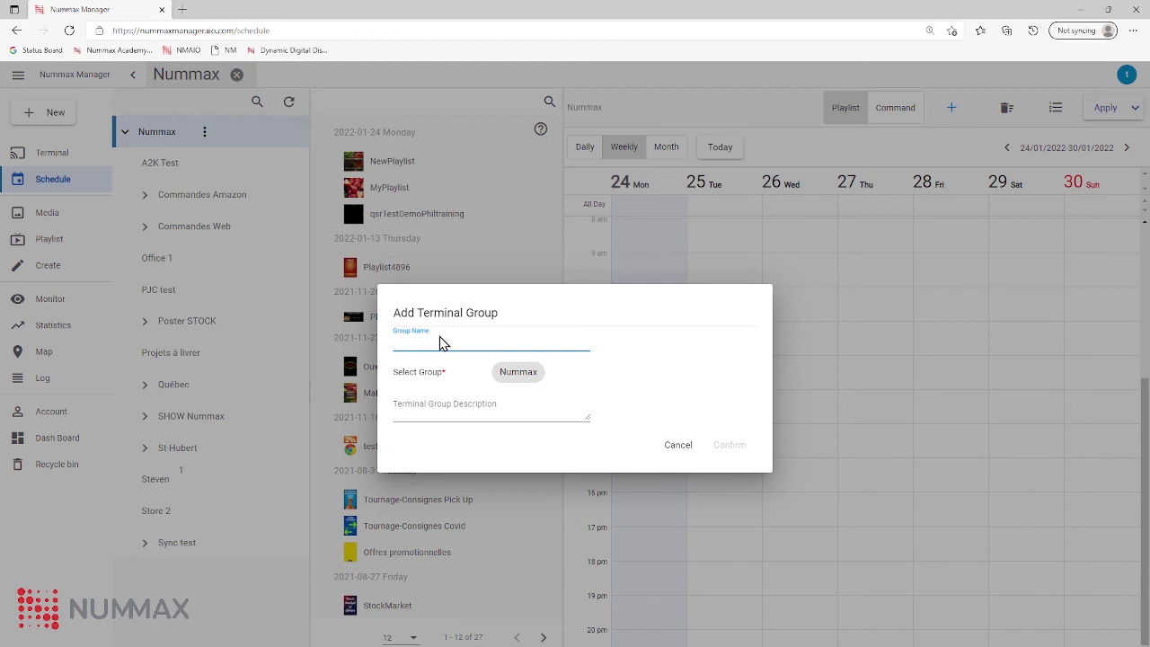
left_click(679, 444)
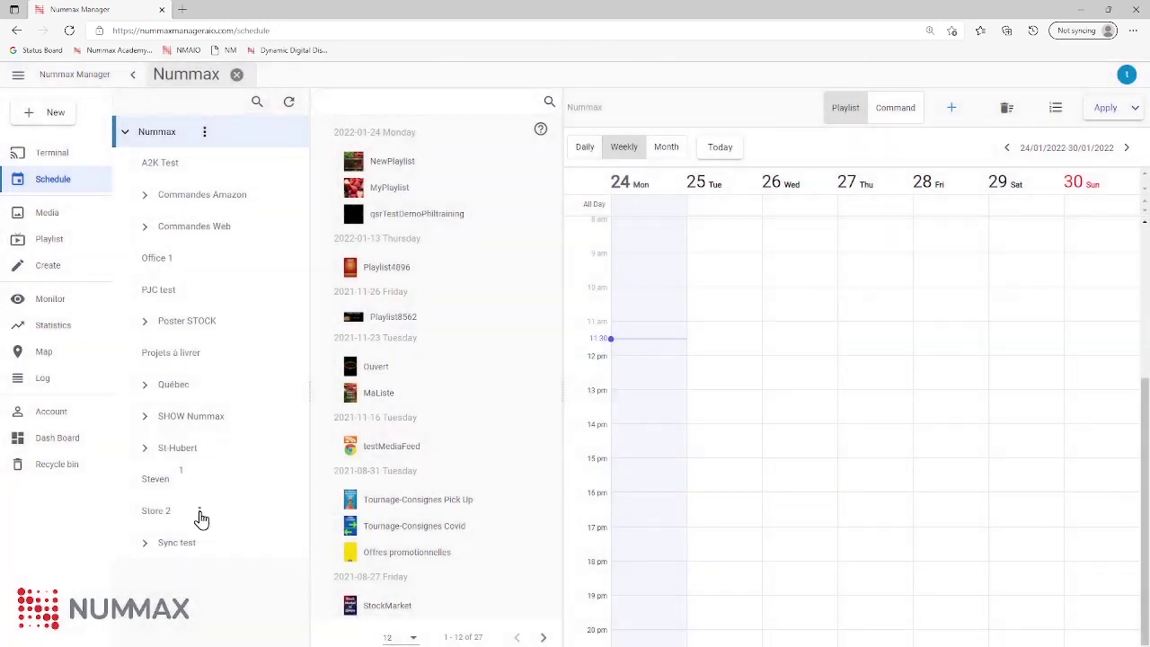
Open the Left terminal in the MyCompleteScreen group under Sync test
left_click(50, 153)
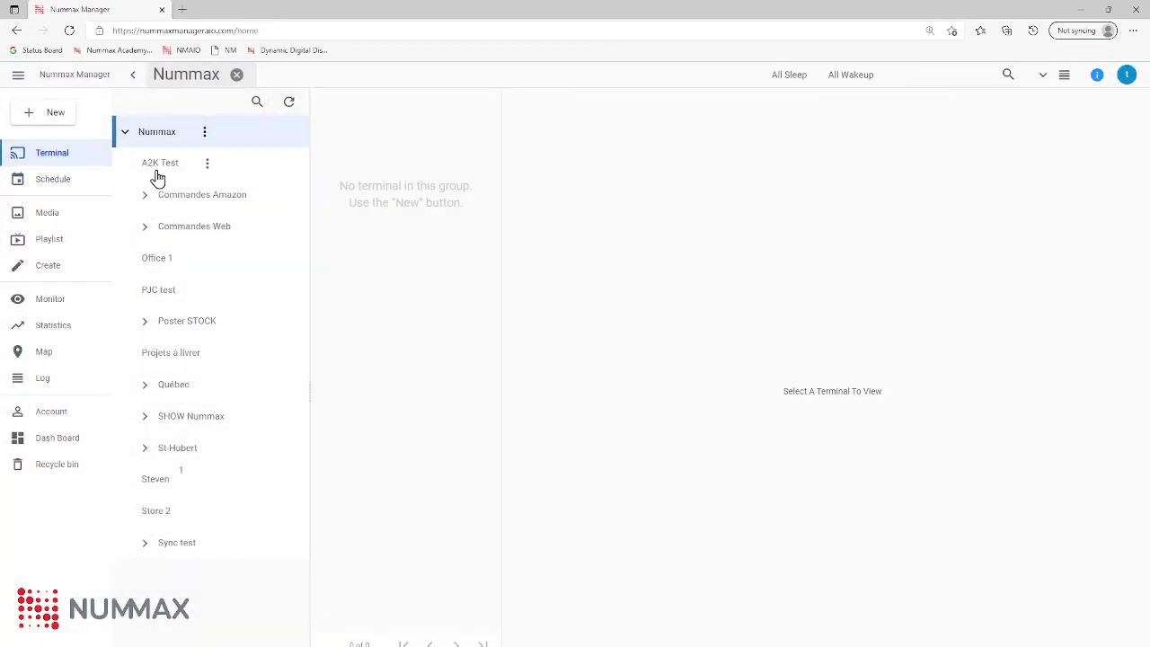
left_click(144, 545)
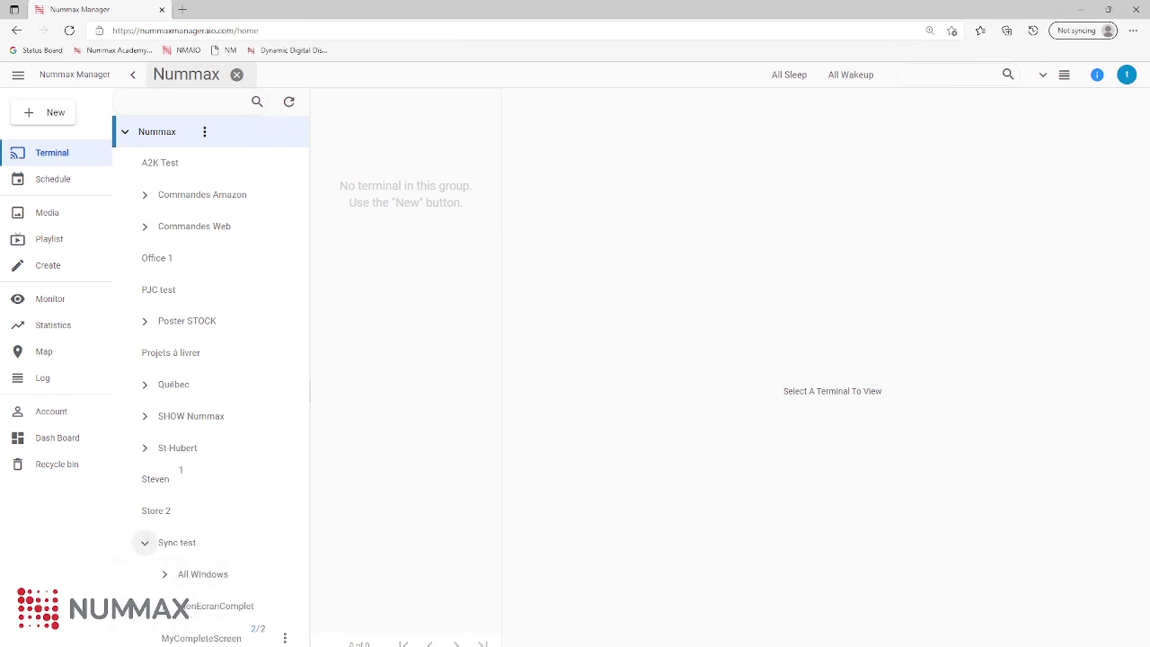
left_click(193, 638)
left_click(331, 263)
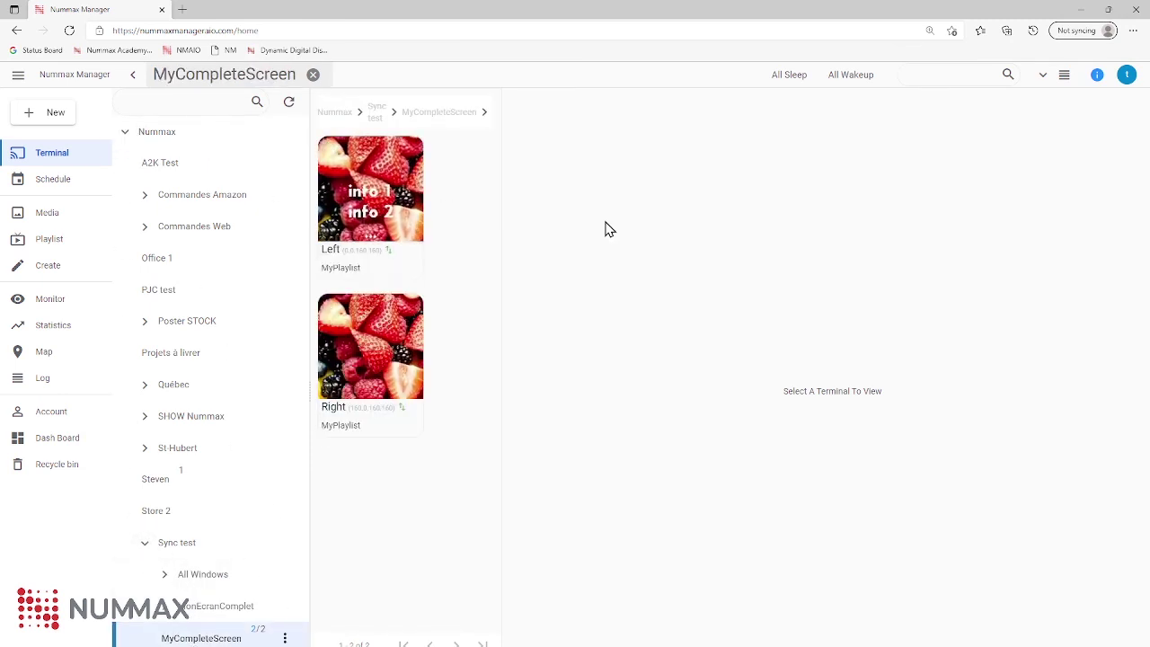
Examine the groups to which the Left terminal can be reassigned
left_click(582, 450)
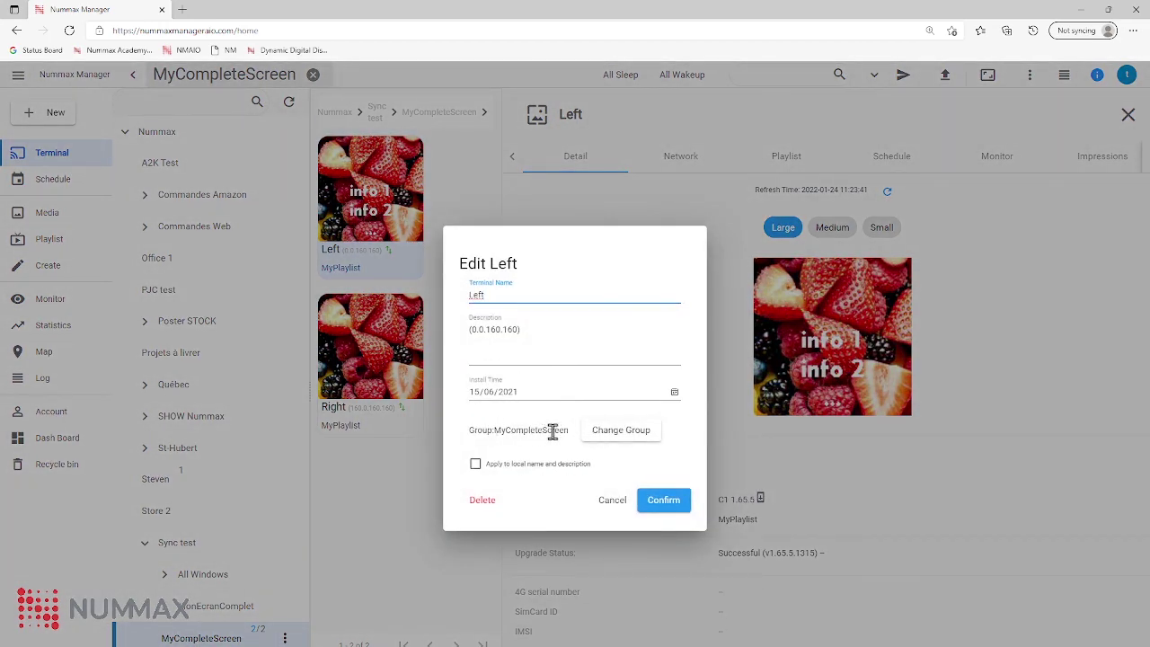
left_click(600, 434)
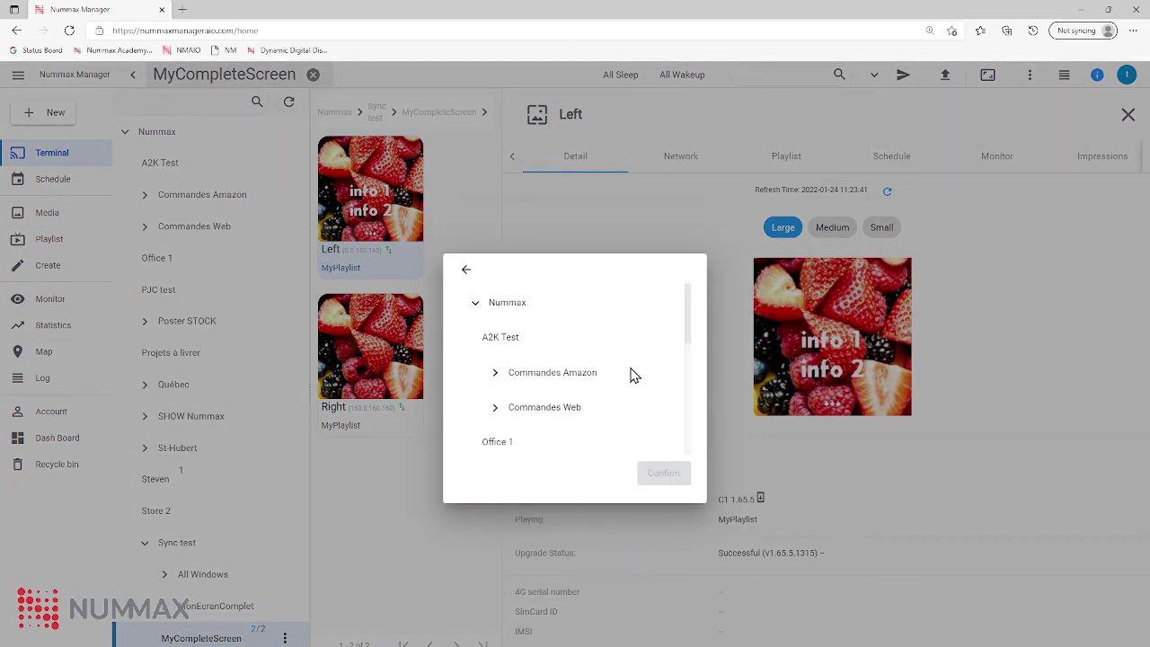
scroll(642, 351, "down", 1)
left_click(633, 317)
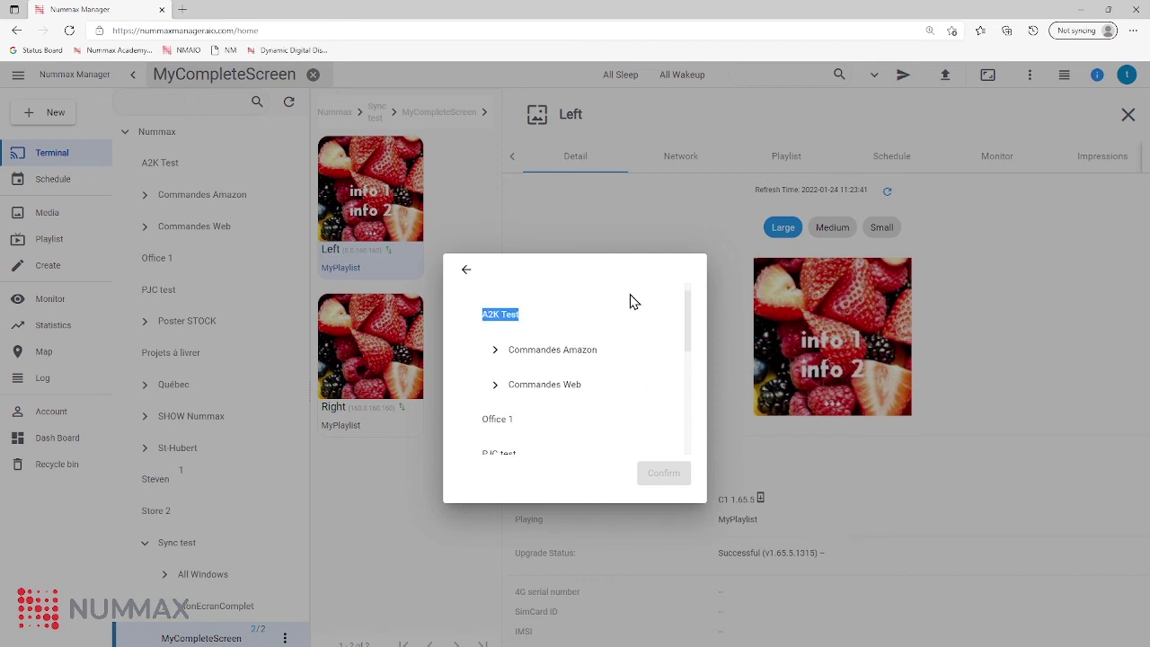
left_click(514, 427)
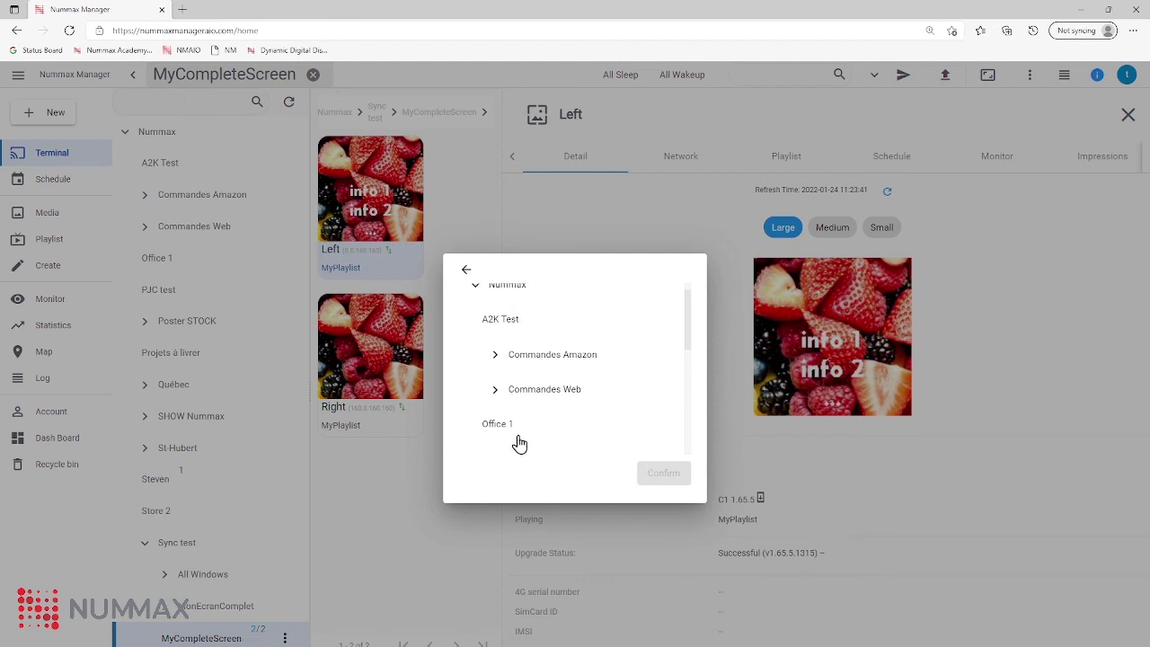
left_click(466, 269)
key("Escape")
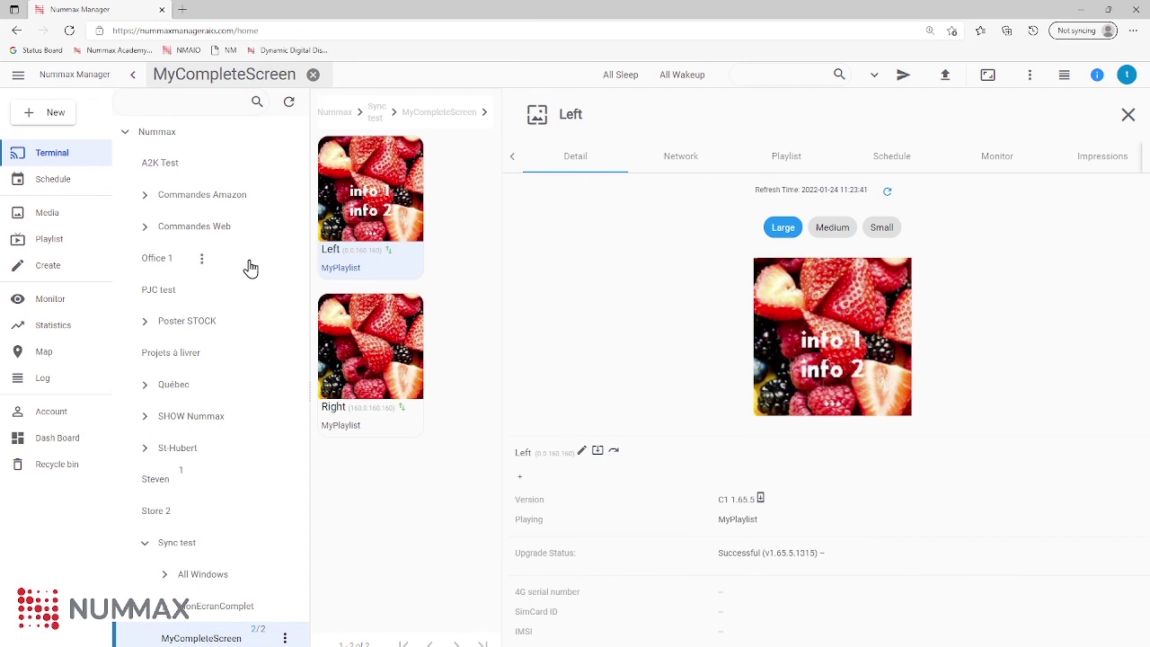
Examine the Left terminal's status details and the languages offered in its locale setting
scroll(670, 499, "down", 3)
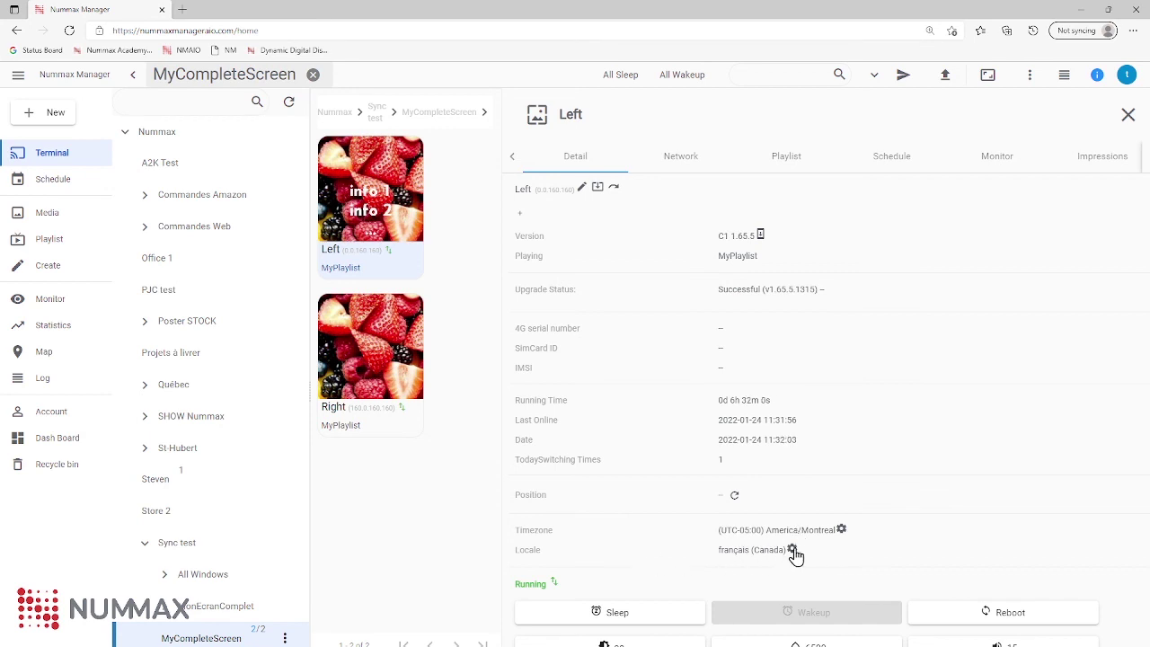
scroll(797, 554, "down", 1)
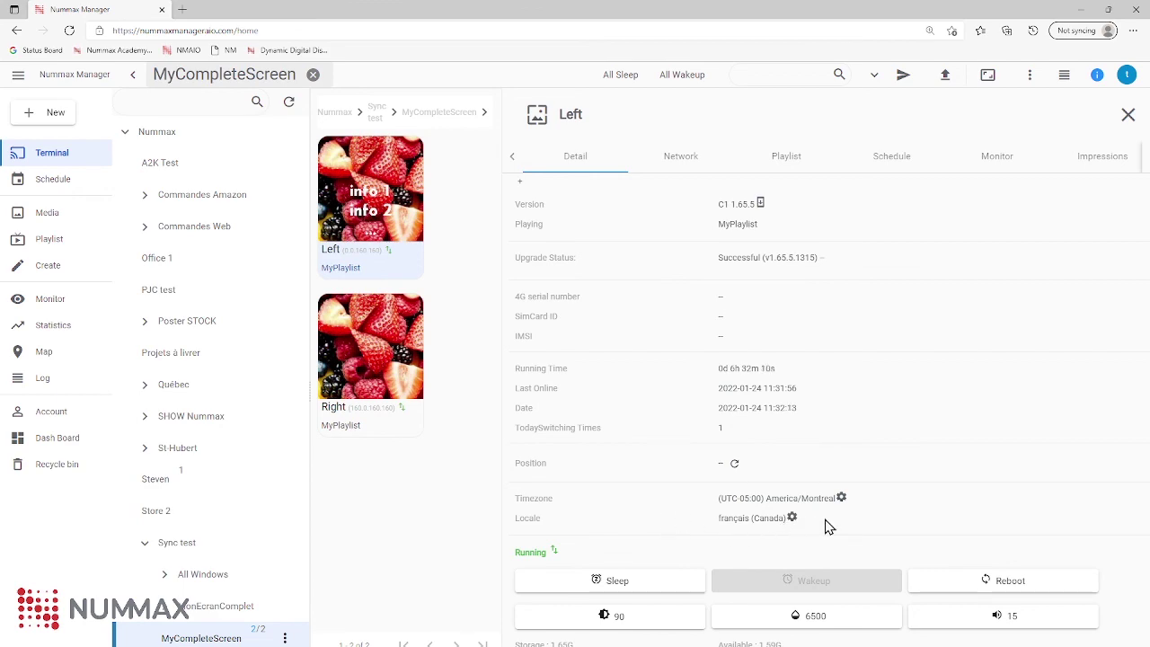
left_click(794, 521)
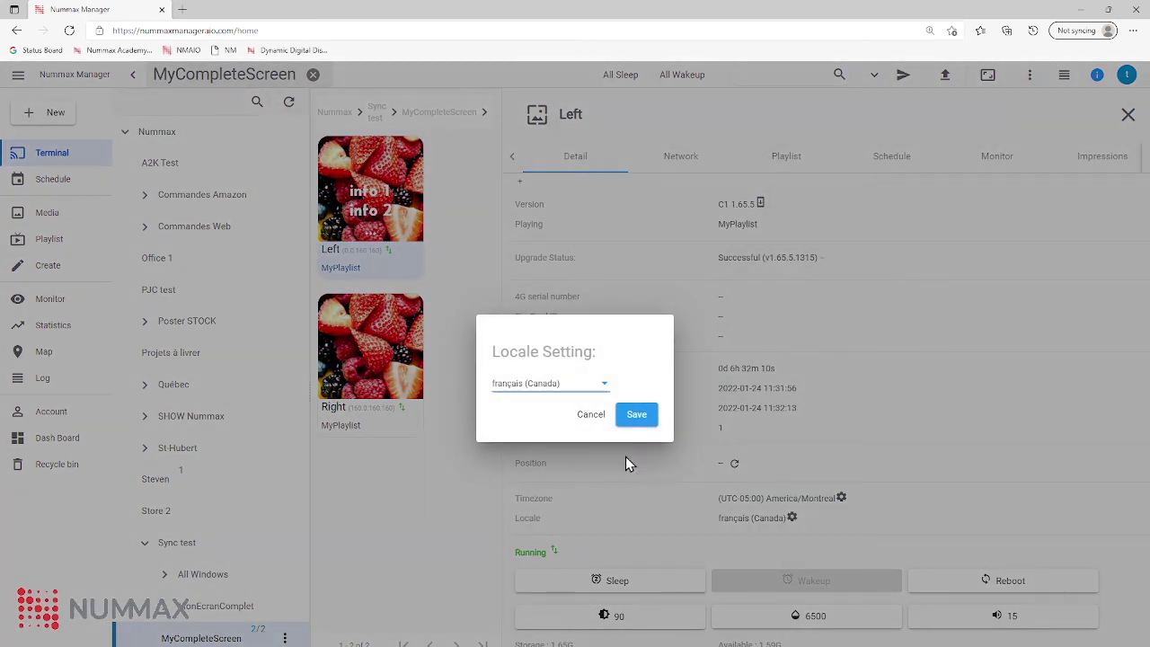
left_click(602, 387)
scroll(590, 384, "up", 3)
scroll(590, 385, "down", 6)
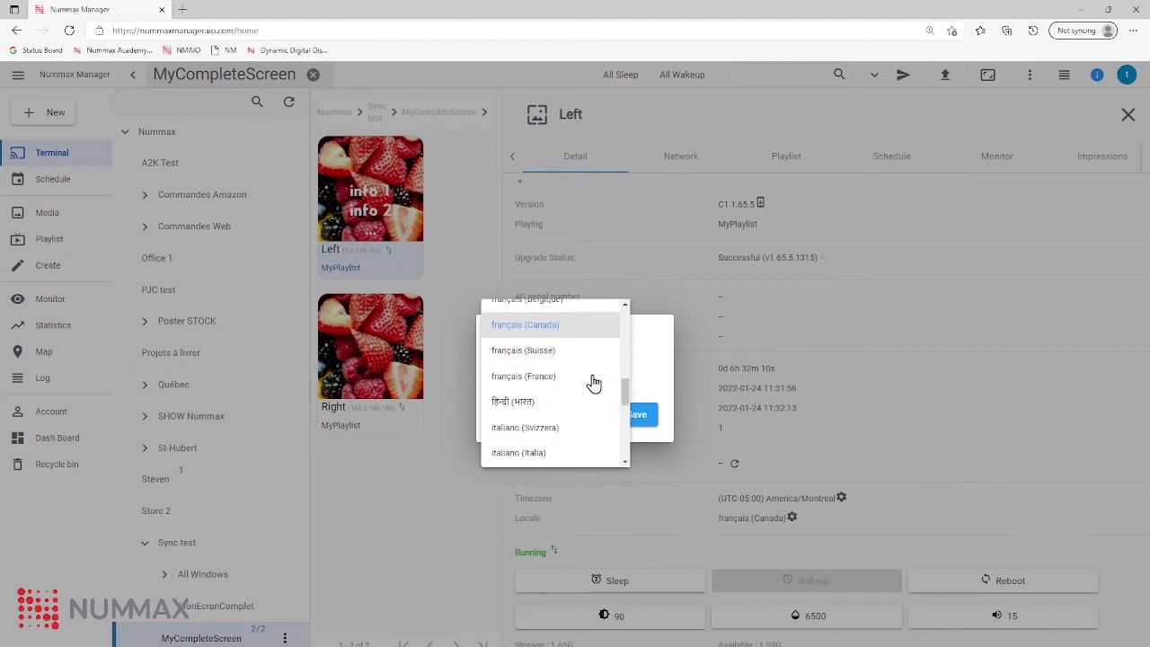
left_click(659, 379)
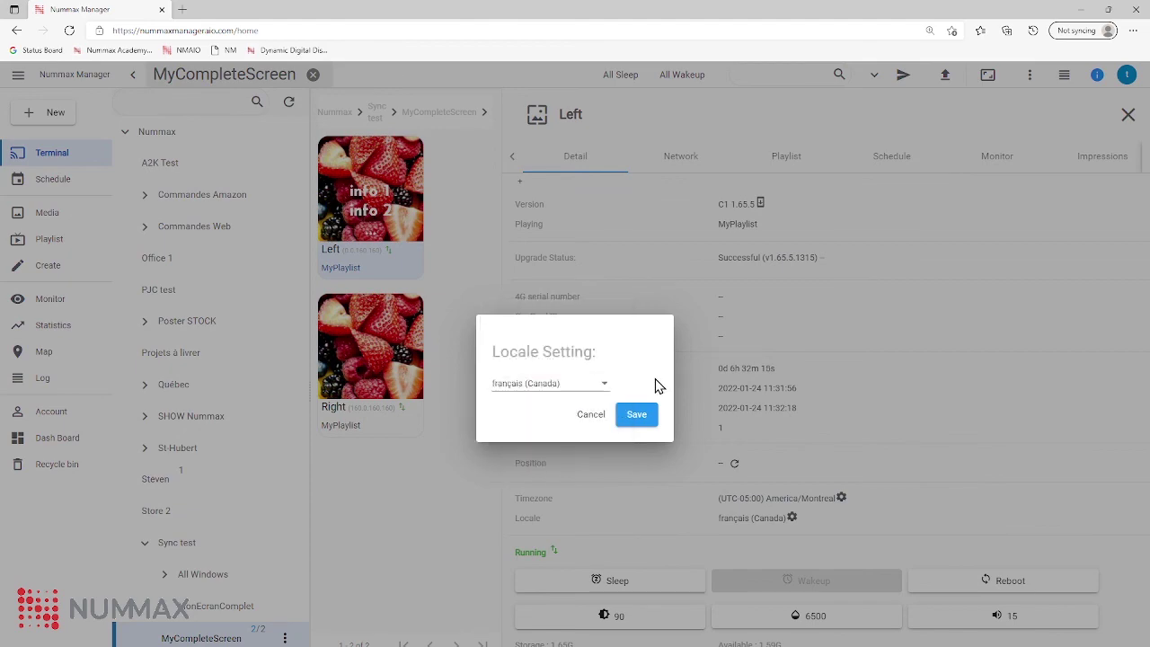
left_click(593, 419)
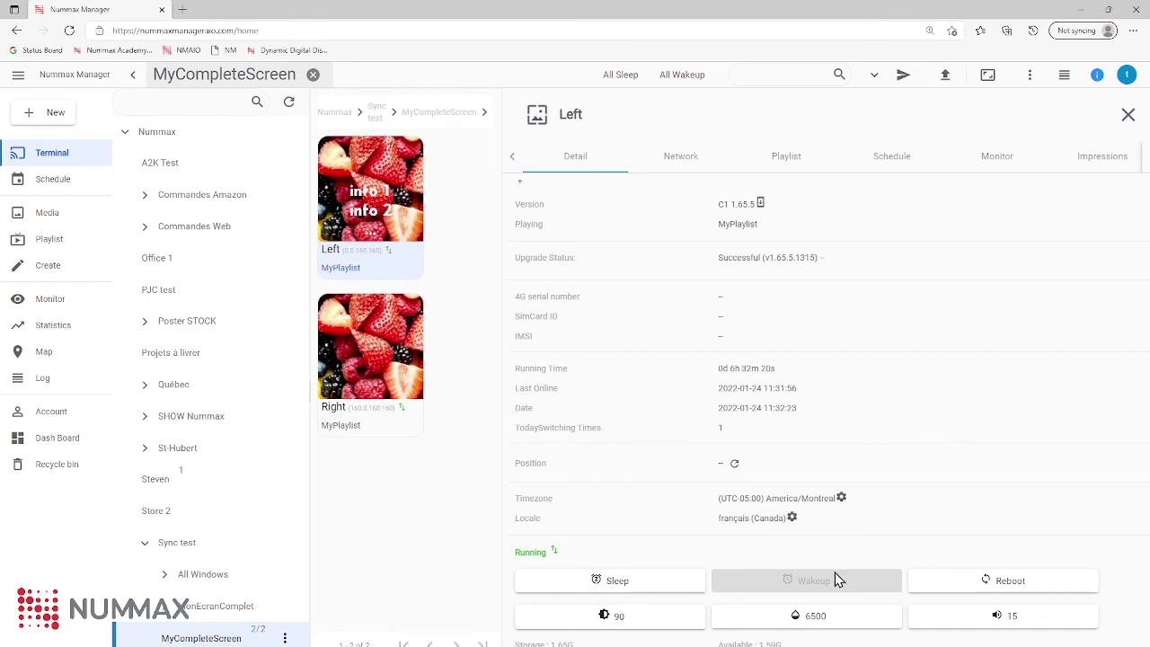
Put the Left terminal to sleep
mouse_move(378, 221)
left_click(659, 582)
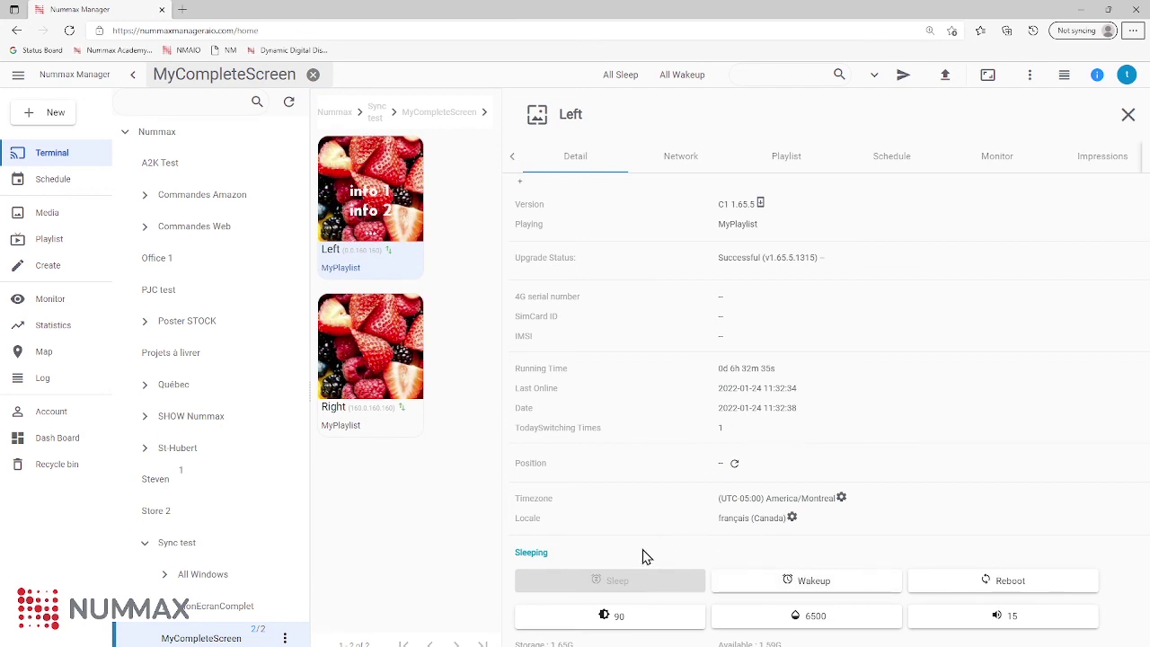
Wake up the Left terminal and set its master brightness to 100
left_click(814, 582)
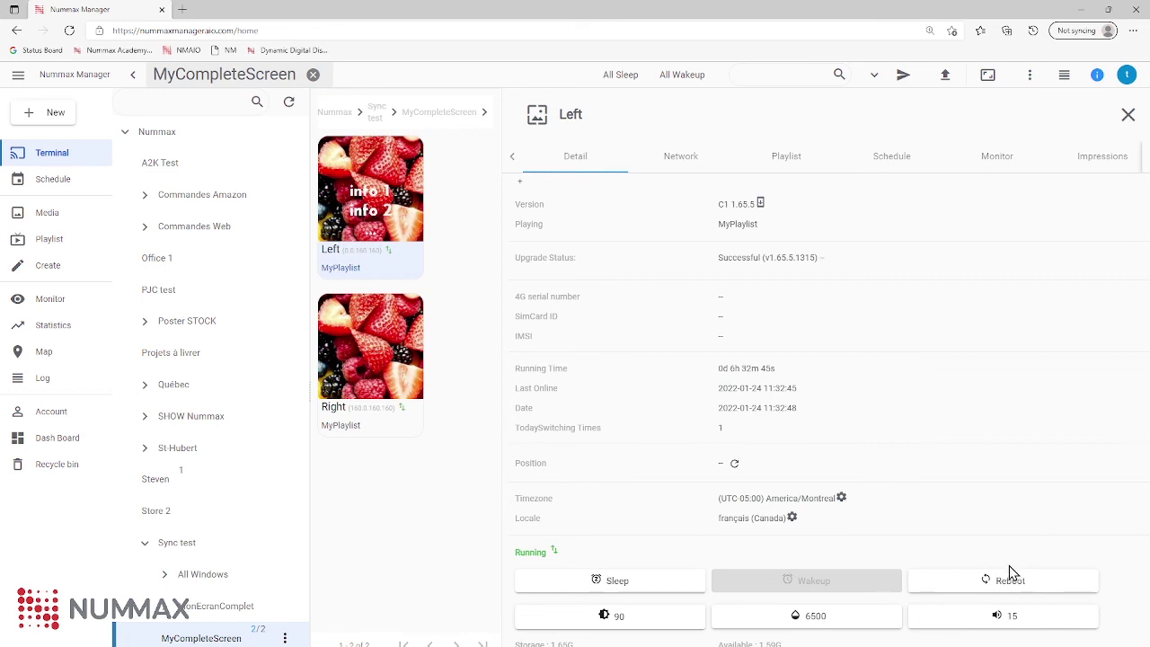
left_click(617, 619)
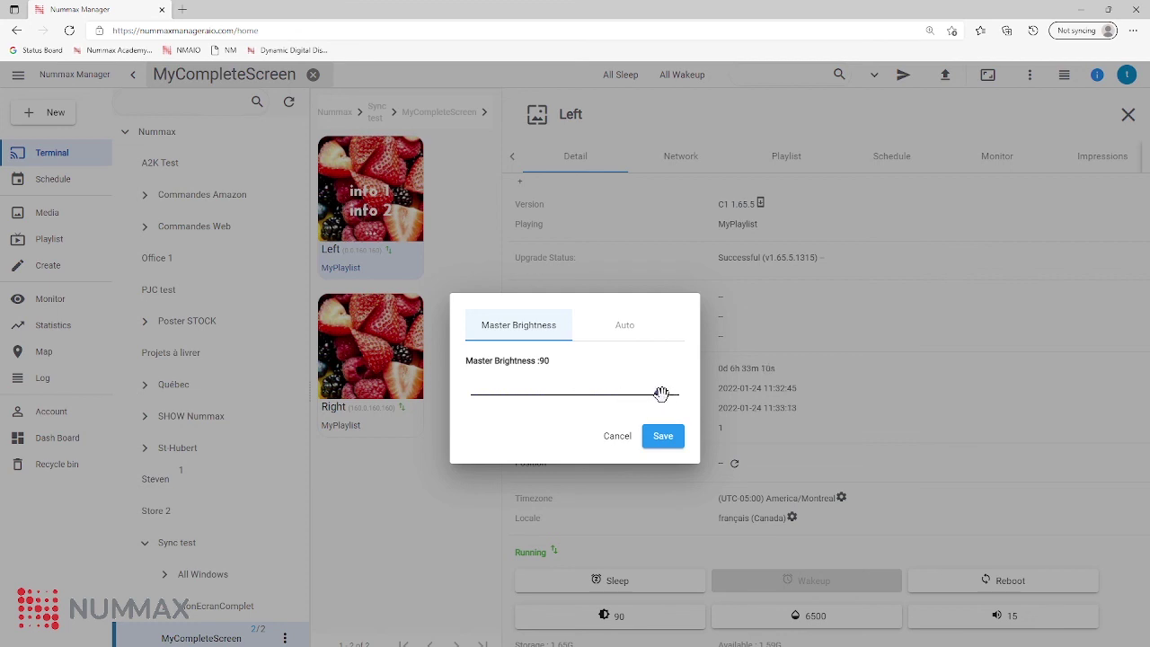
left_click_drag(654, 400, 724, 394)
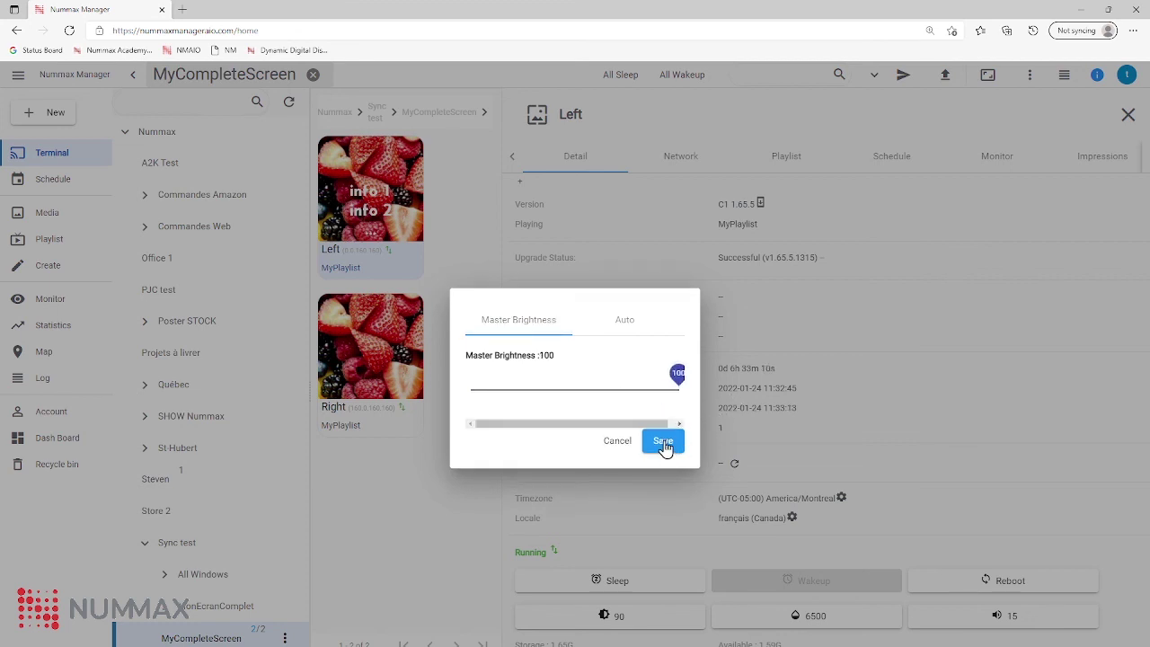
left_click(670, 446)
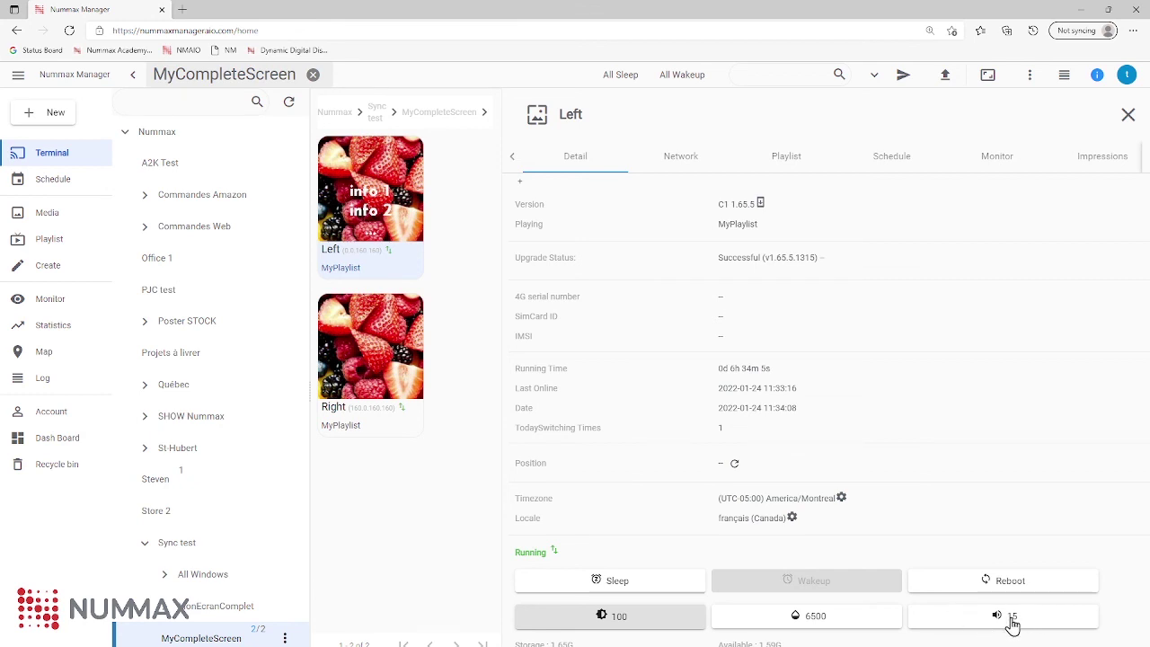
Examine the Left terminal's network status, its stored playlists and their download progress
left_click(685, 160)
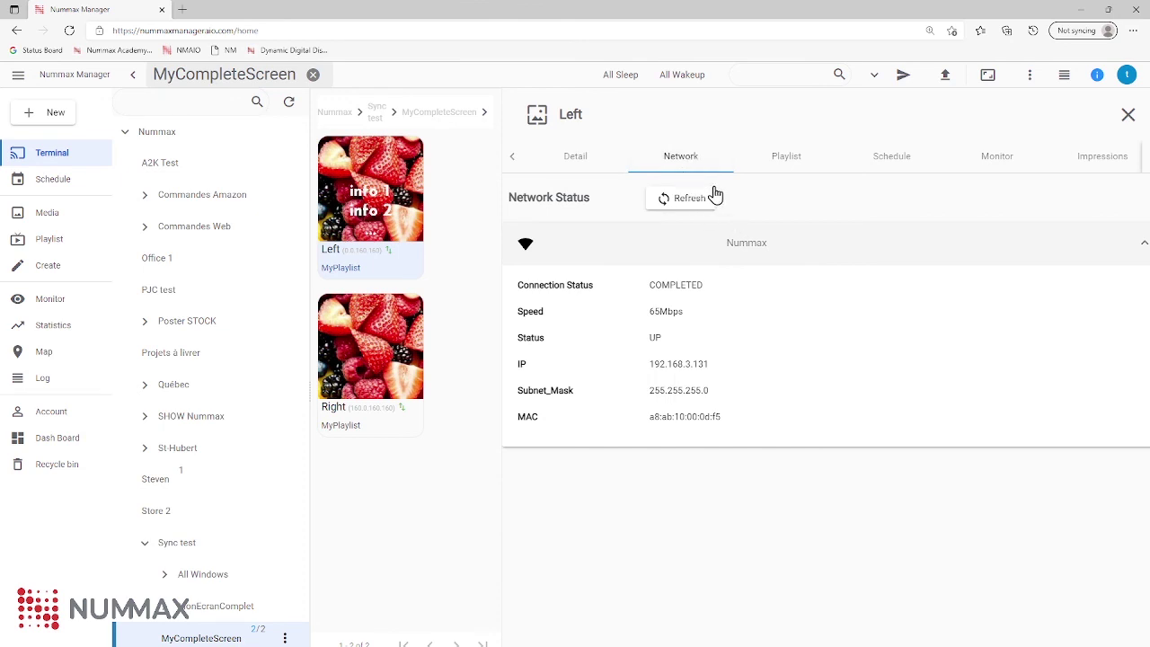
left_click(776, 168)
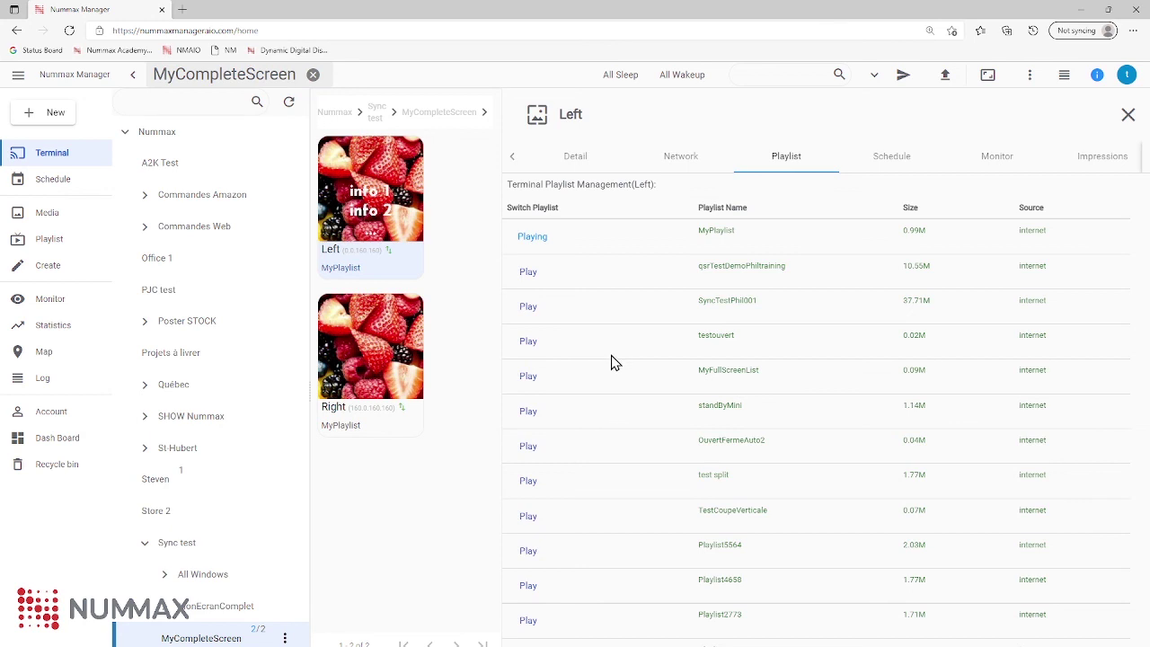
scroll(690, 377, "down", 3)
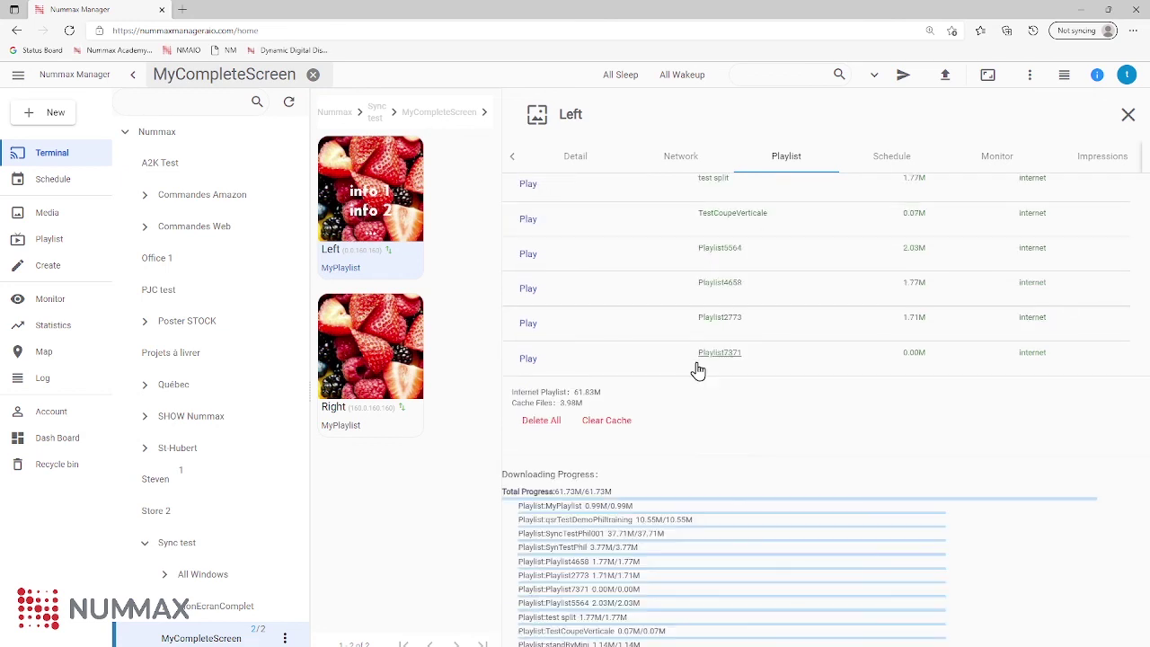
scroll(701, 492, "up", 5)
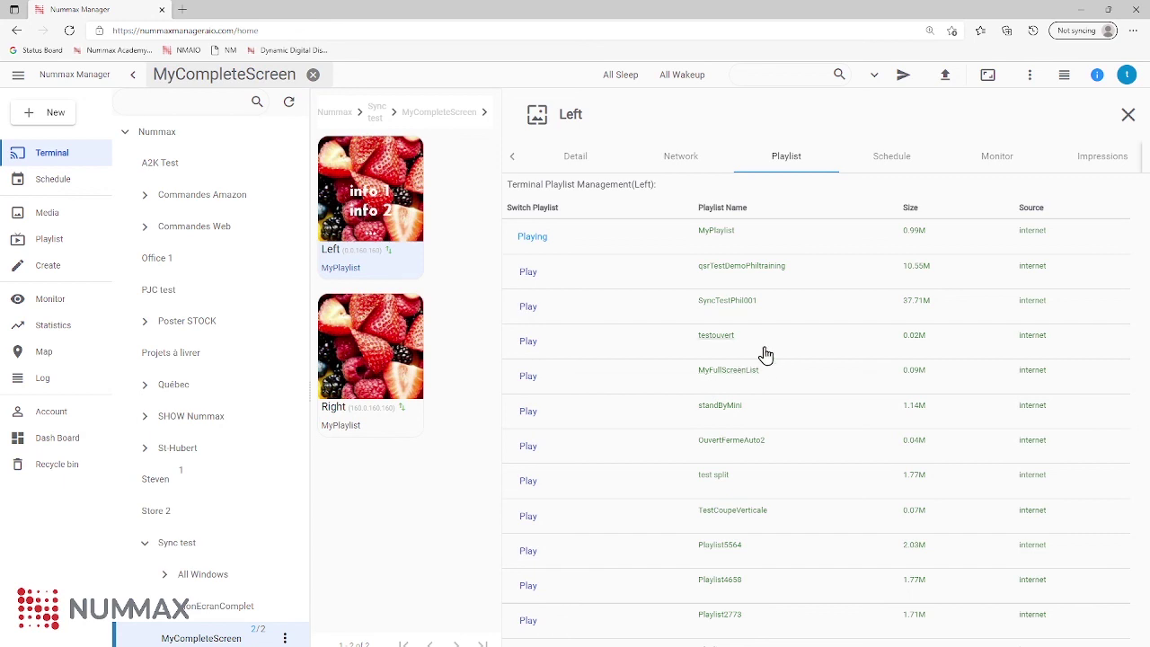
scroll(764, 368, "down", 3)
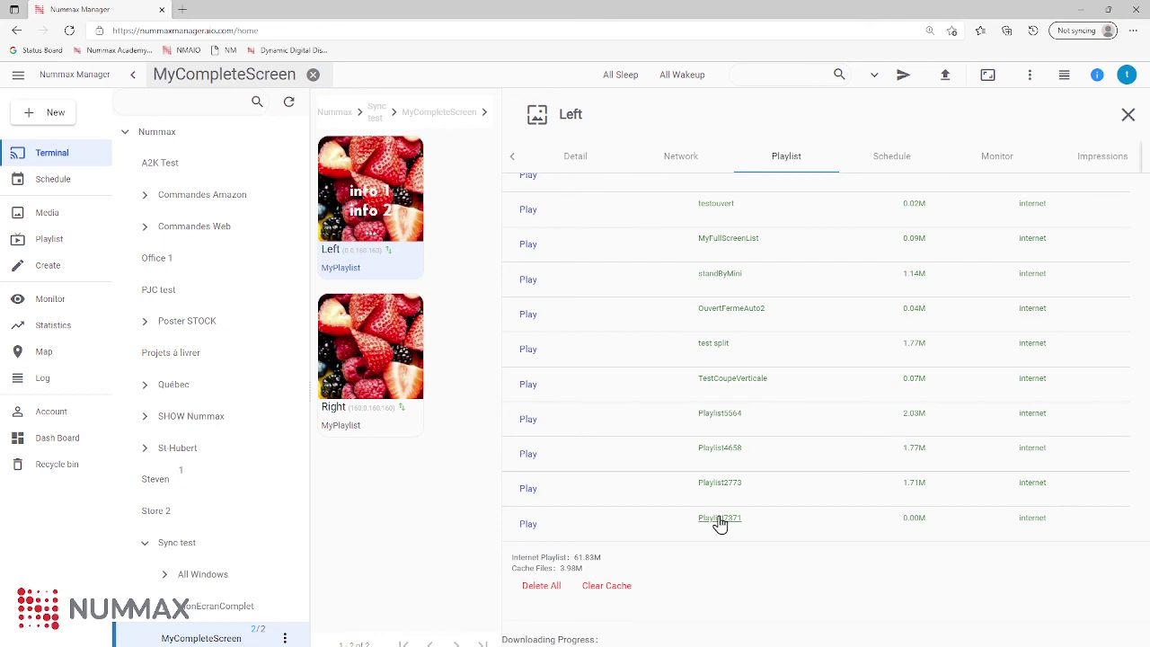
scroll(679, 548, "down", 4)
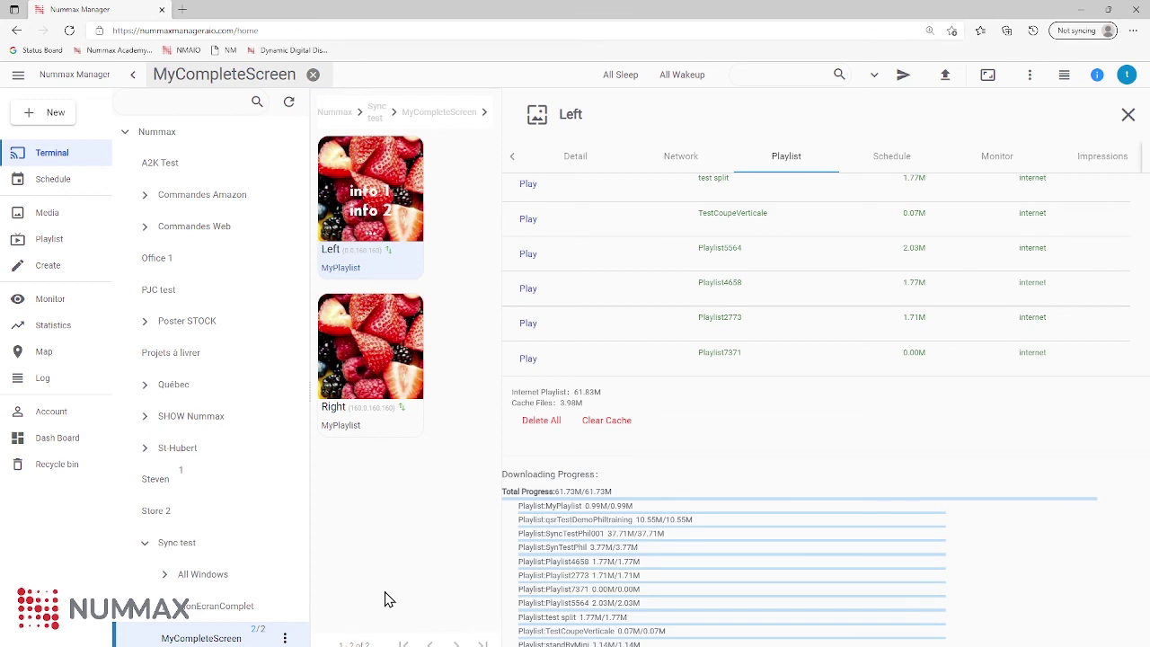
scroll(620, 373, "up", 4)
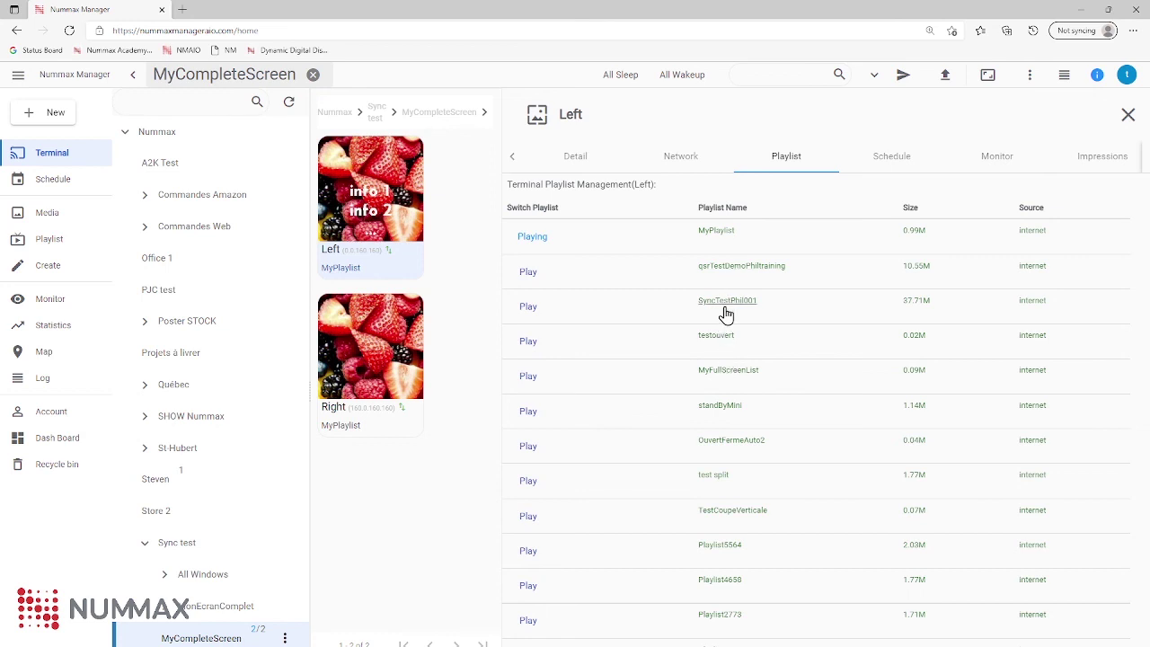
scroll(680, 386, "down", 2)
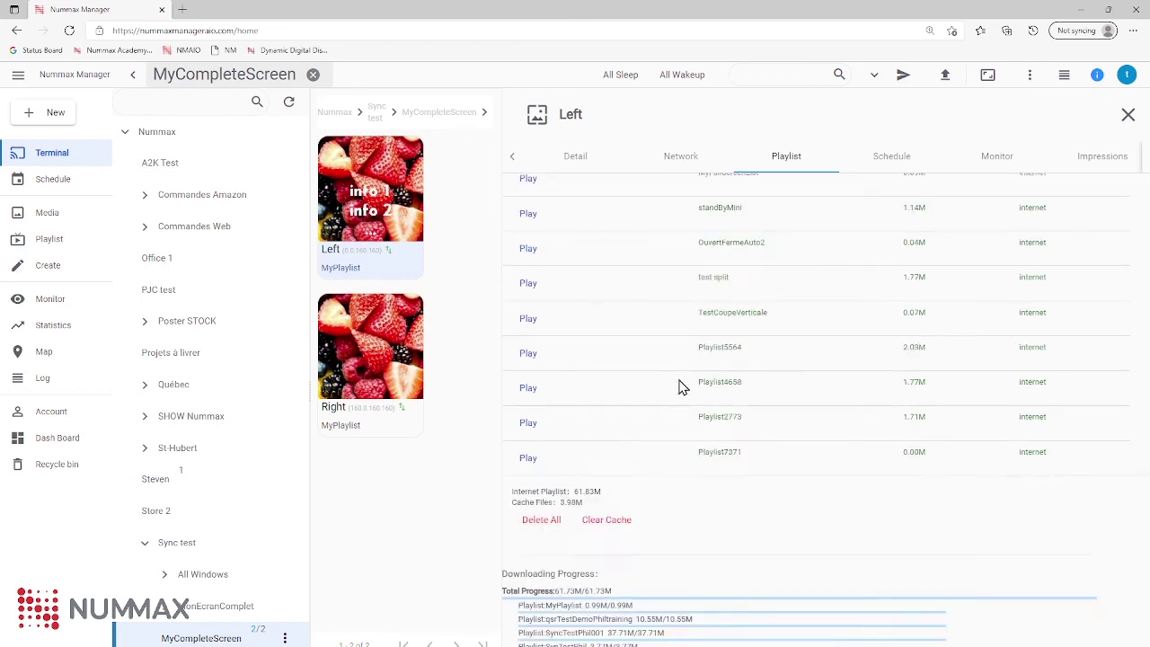
scroll(680, 386, "down", 1)
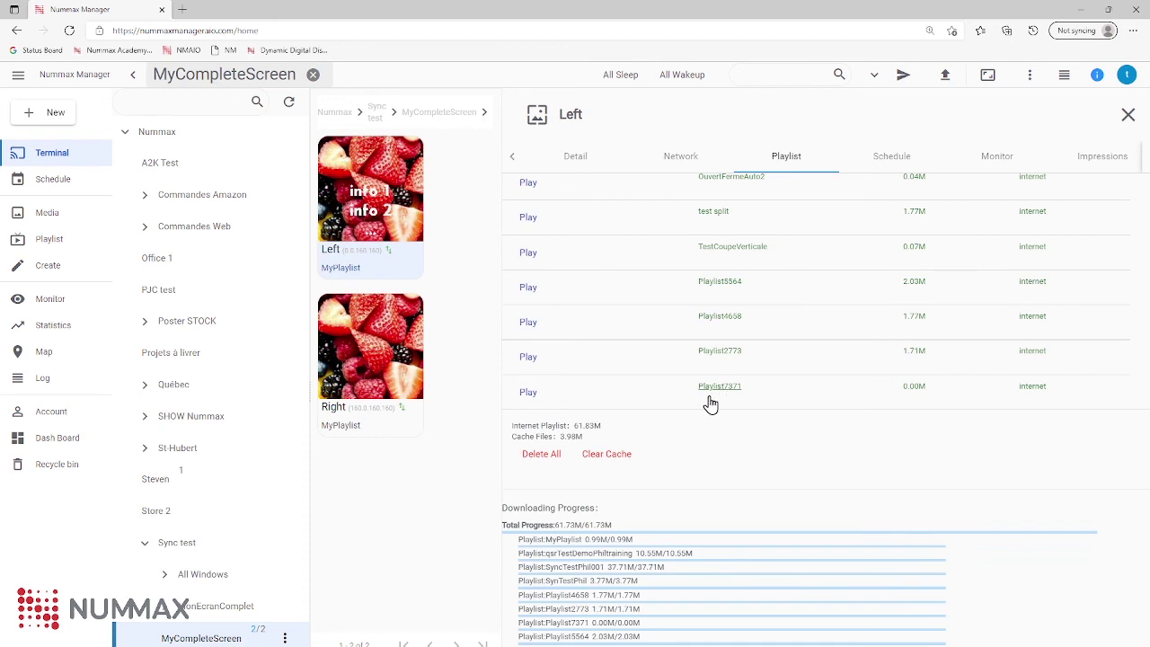
scroll(718, 314, "up", 3)
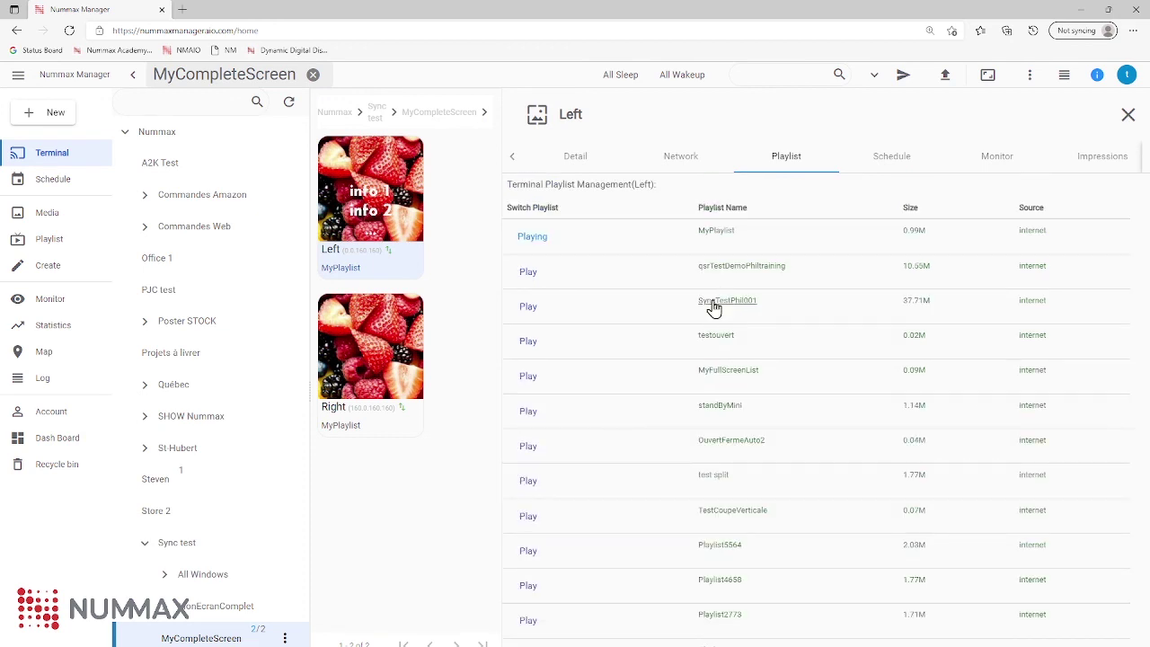
Select NewPlaylist in the playlist library, and return to the Left terminal's playlist management
left_click(65, 248)
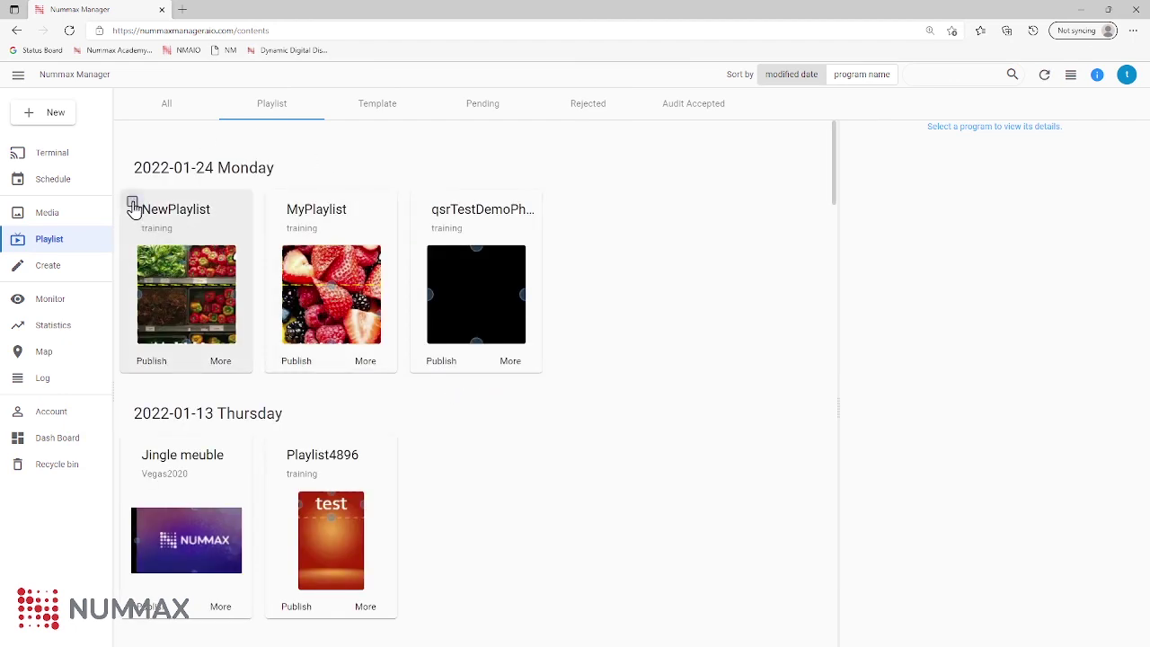
left_click(132, 205)
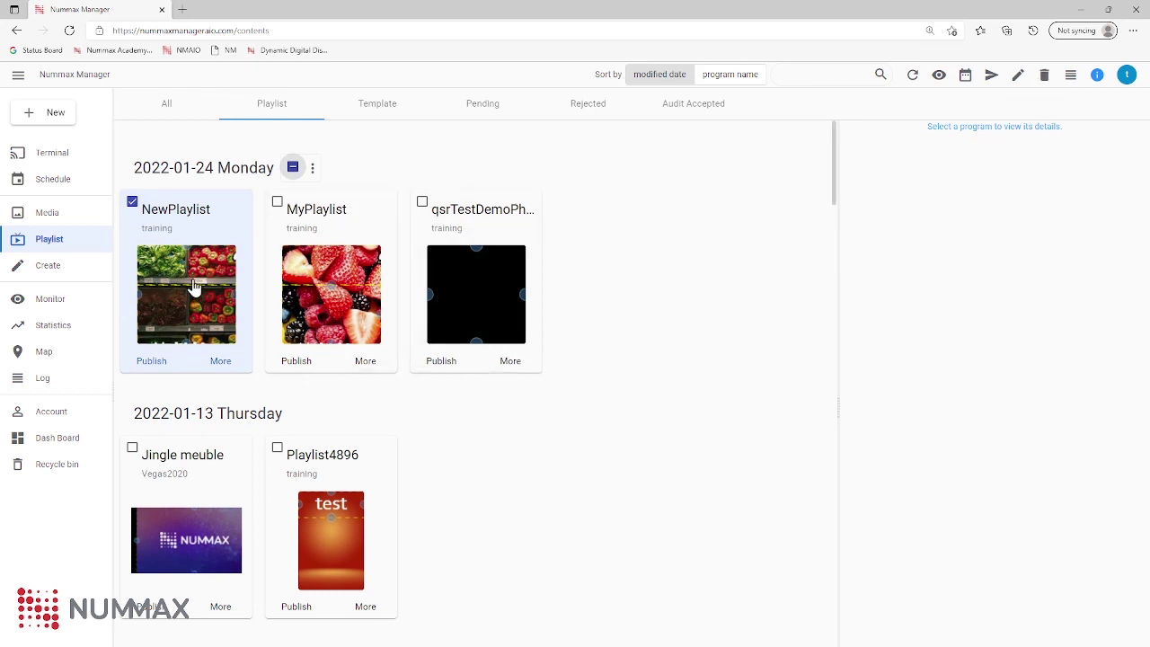
left_click(79, 162)
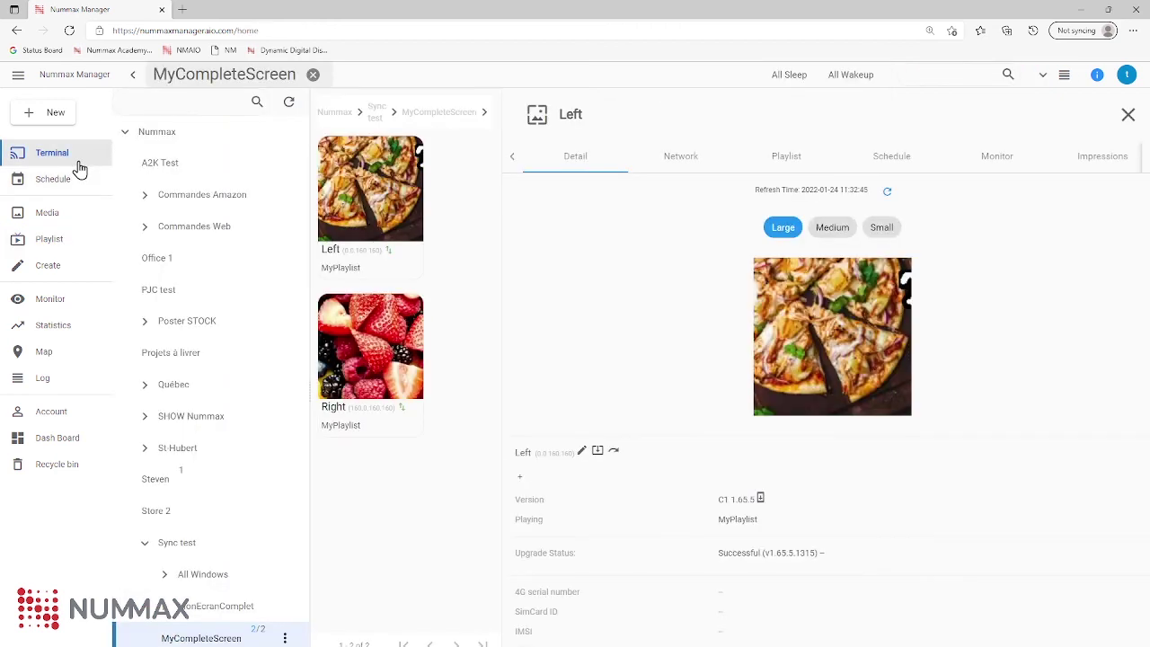
left_click(796, 162)
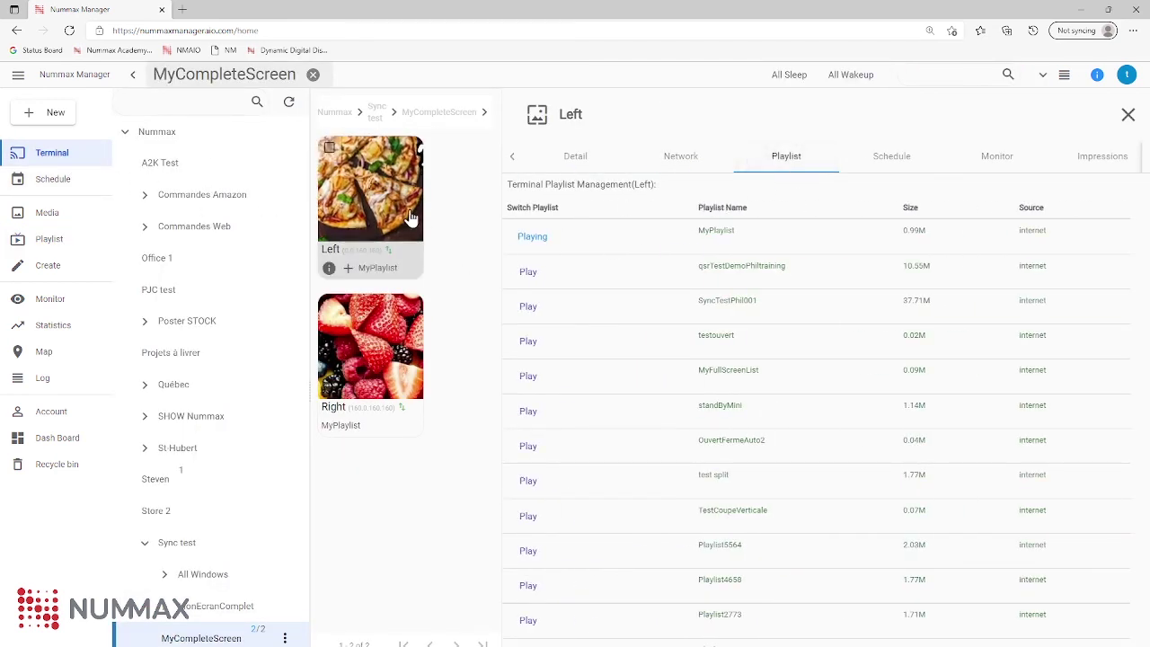
Review the Left terminal's weekly playlist schedule and its monitoring page, including the email list for alarms
left_click(892, 166)
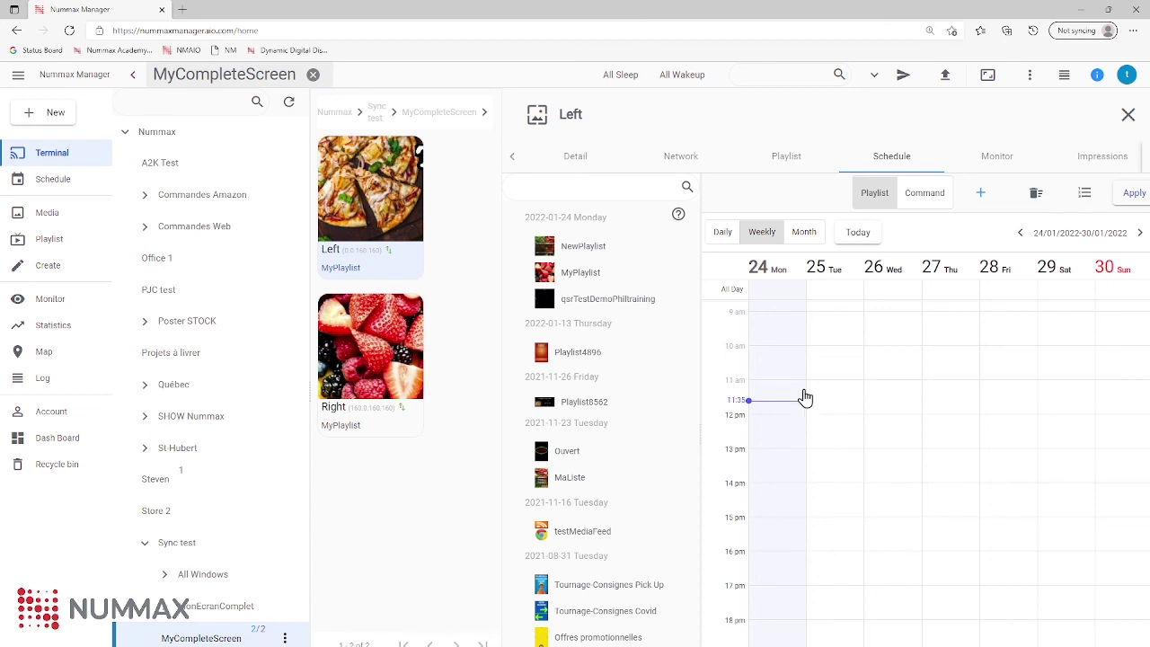
left_click(999, 162)
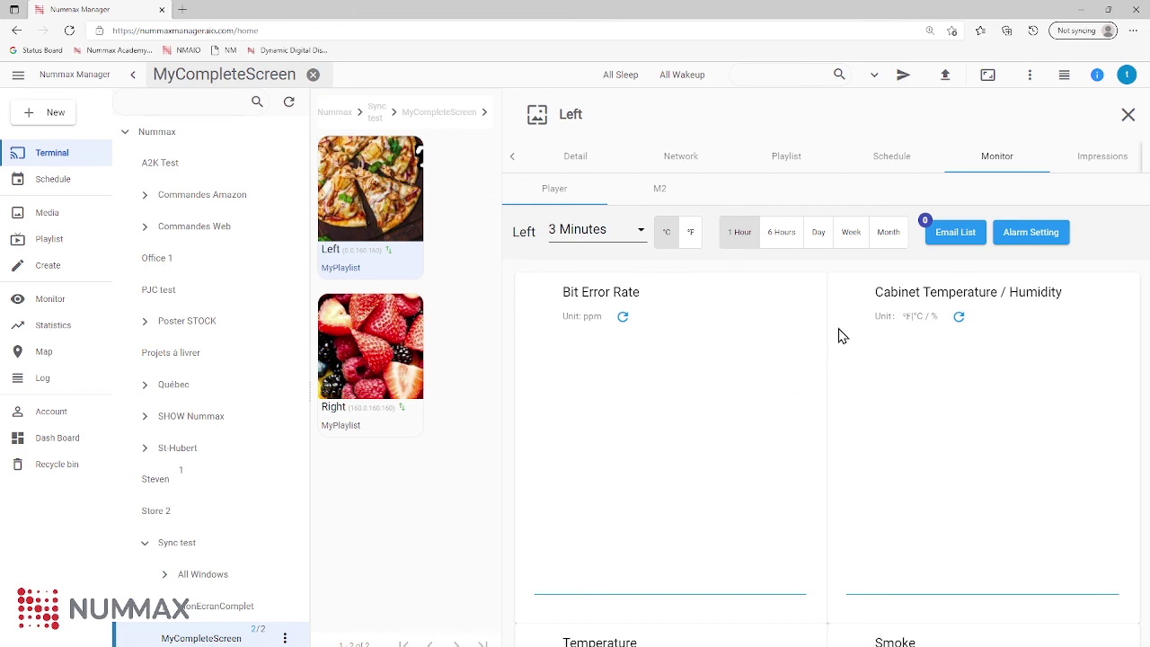
left_click(952, 236)
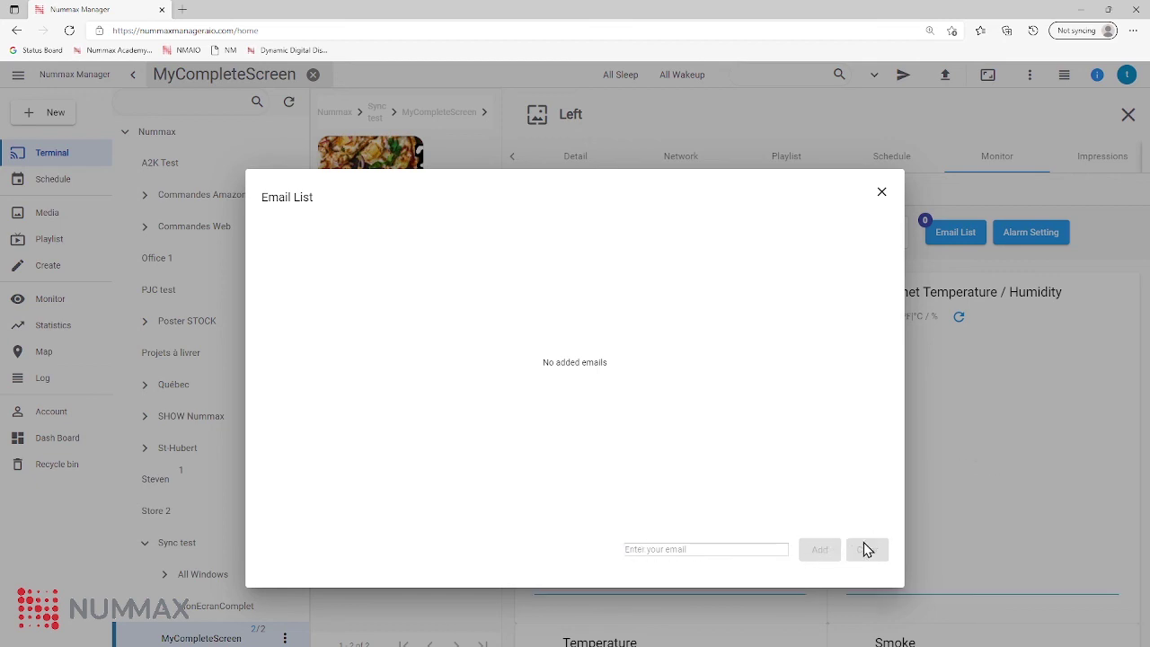
left_click(884, 192)
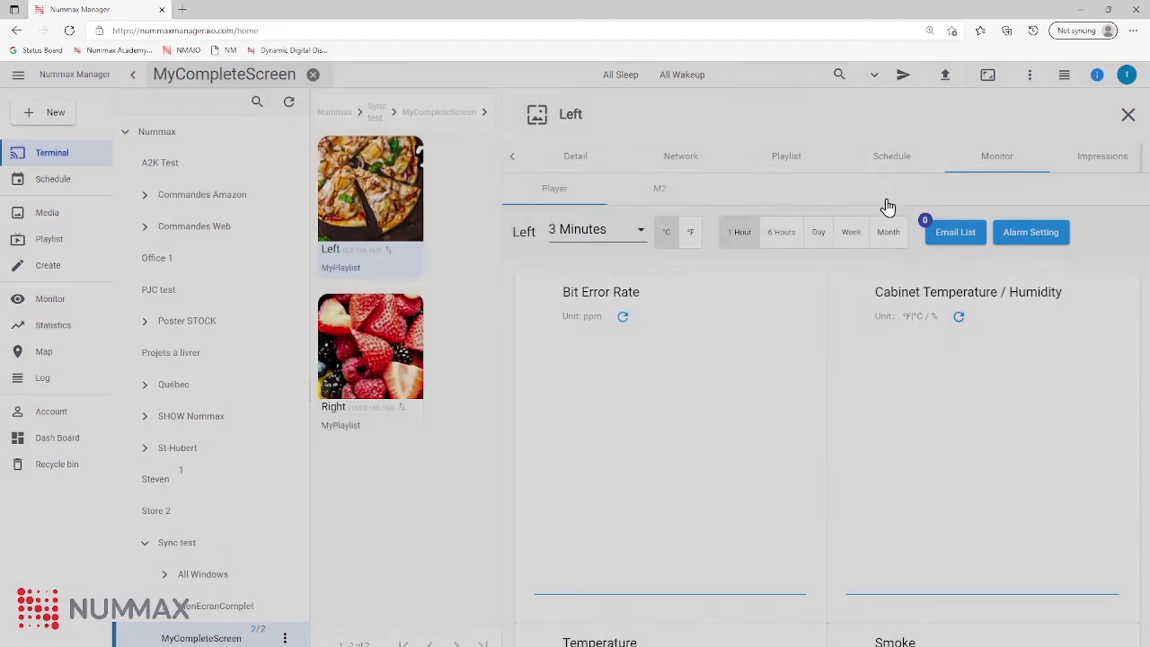
Examine the Left terminal's basic, card and environment alarm settings, and leave them without confirming
left_click(1030, 243)
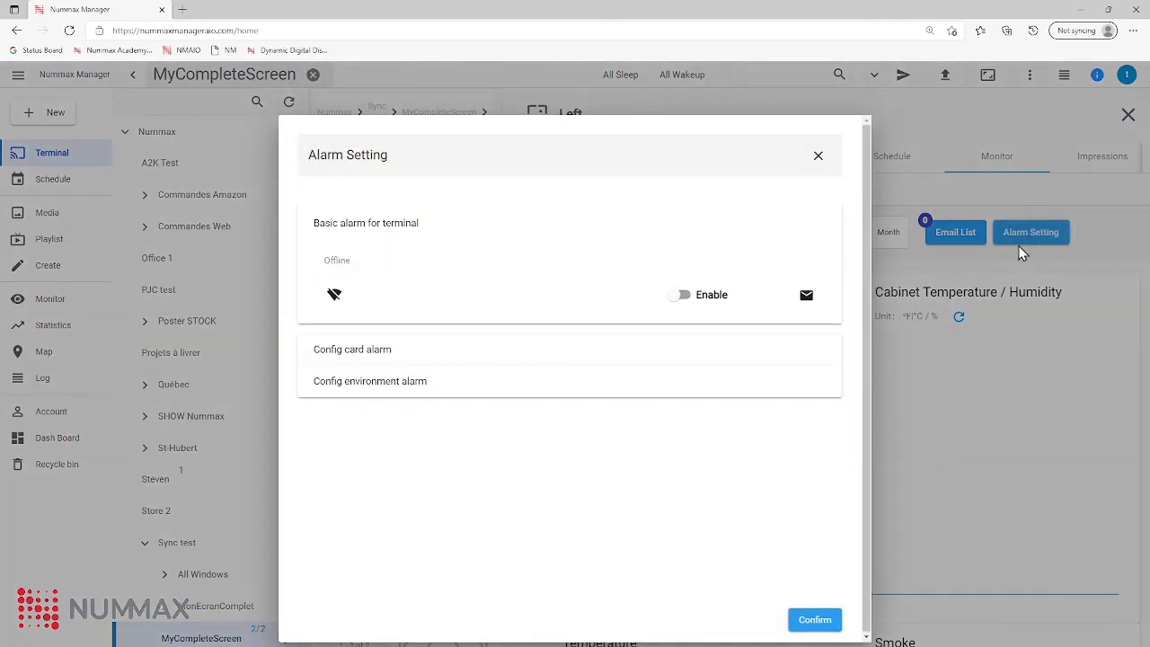
left_click(690, 301)
left_click(527, 349)
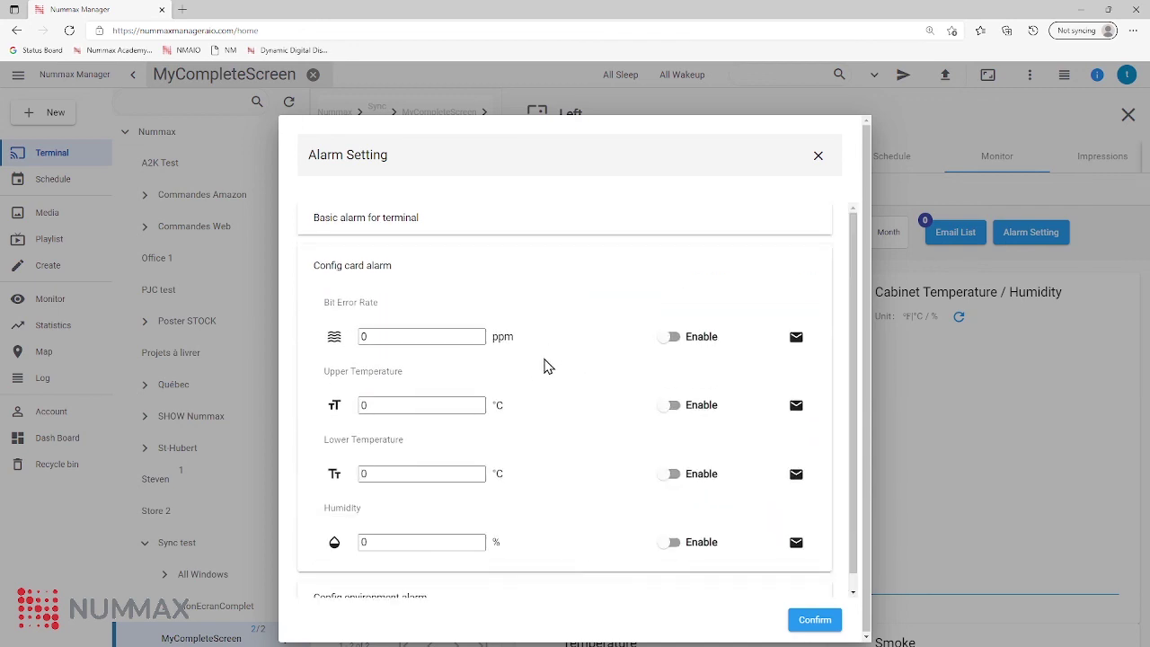
left_click(524, 595)
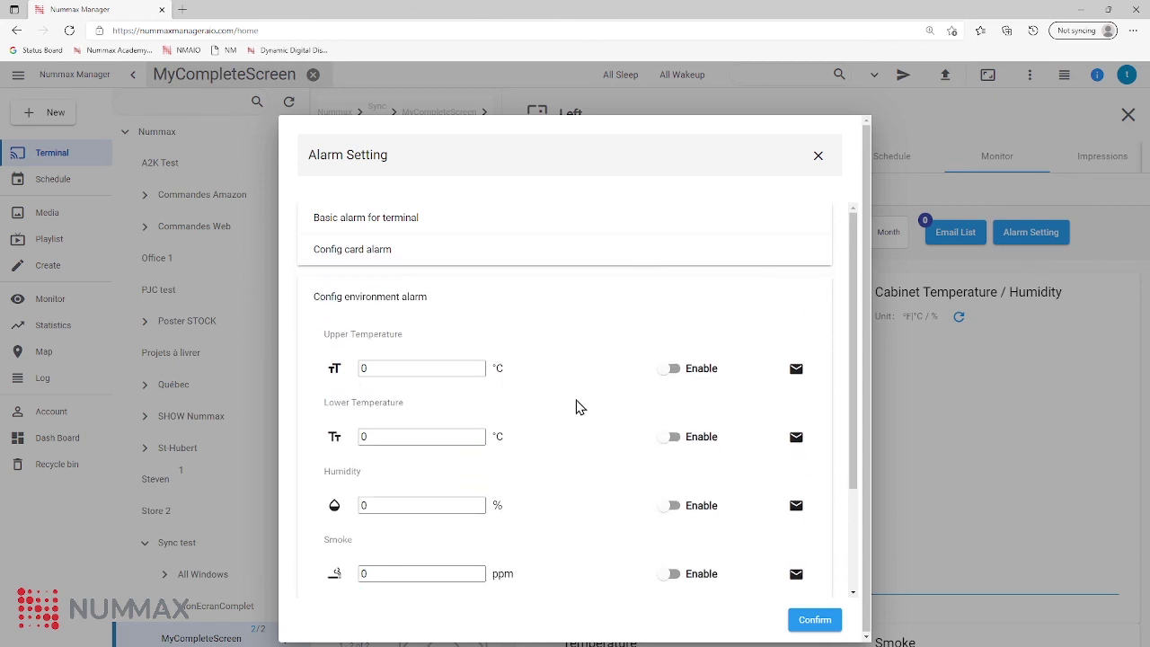
scroll(578, 364, "down", 3)
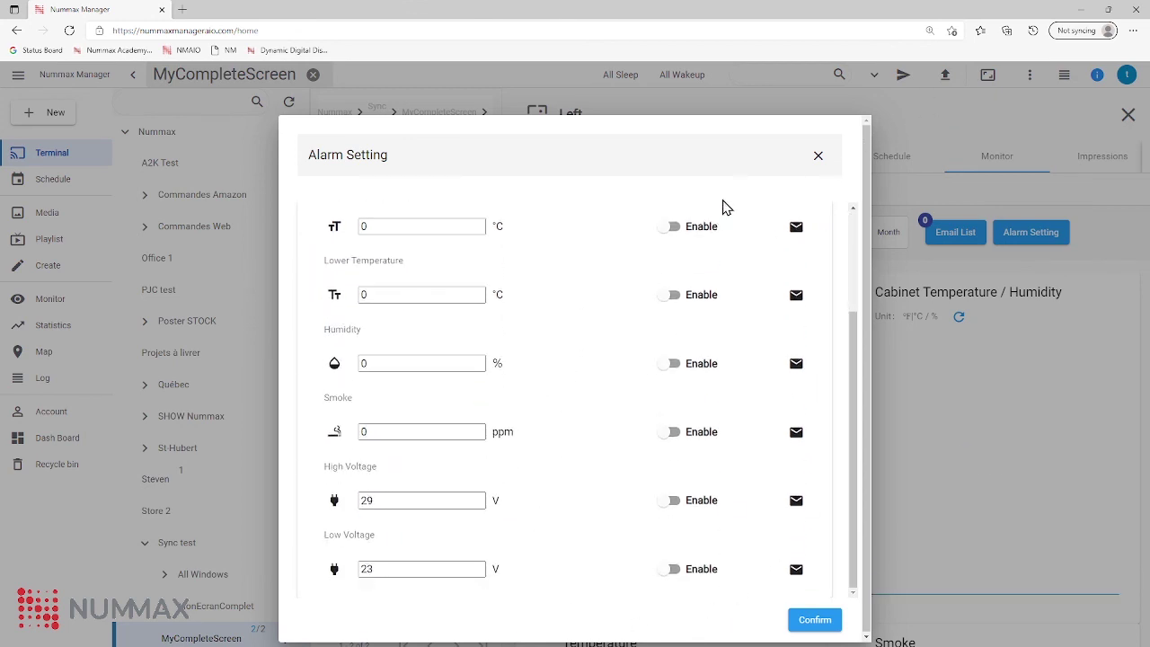
left_click(818, 159)
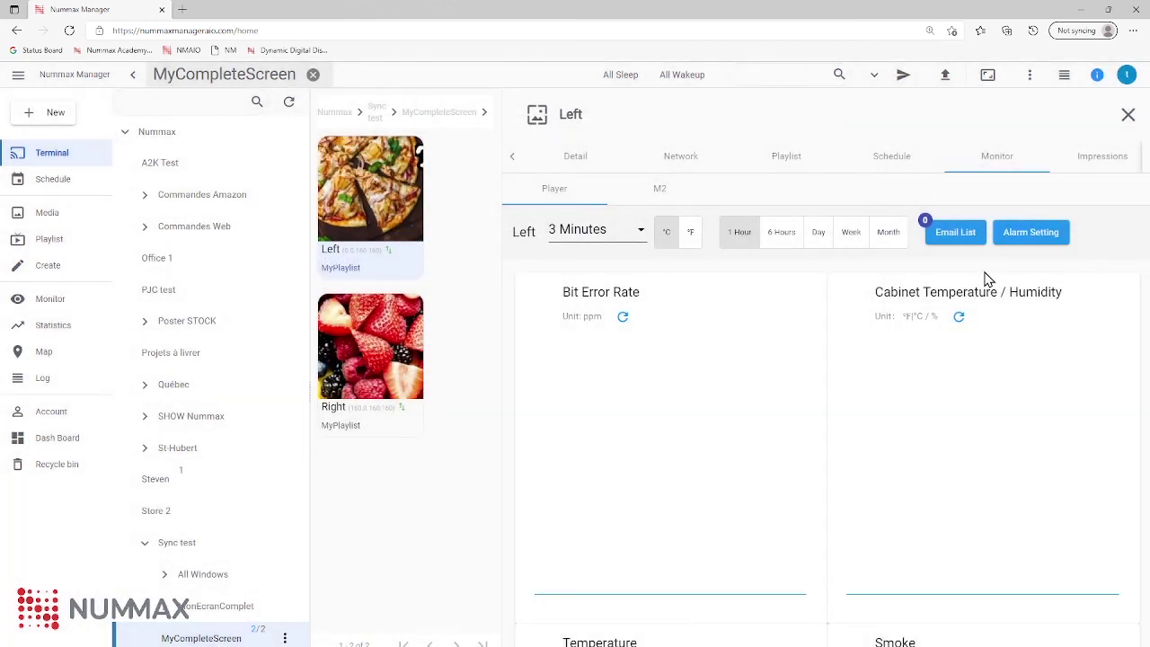
Set the Left terminal's impressions range from 1/21/2022 to 1/24/2022 and download the impressions data
left_click(1110, 158)
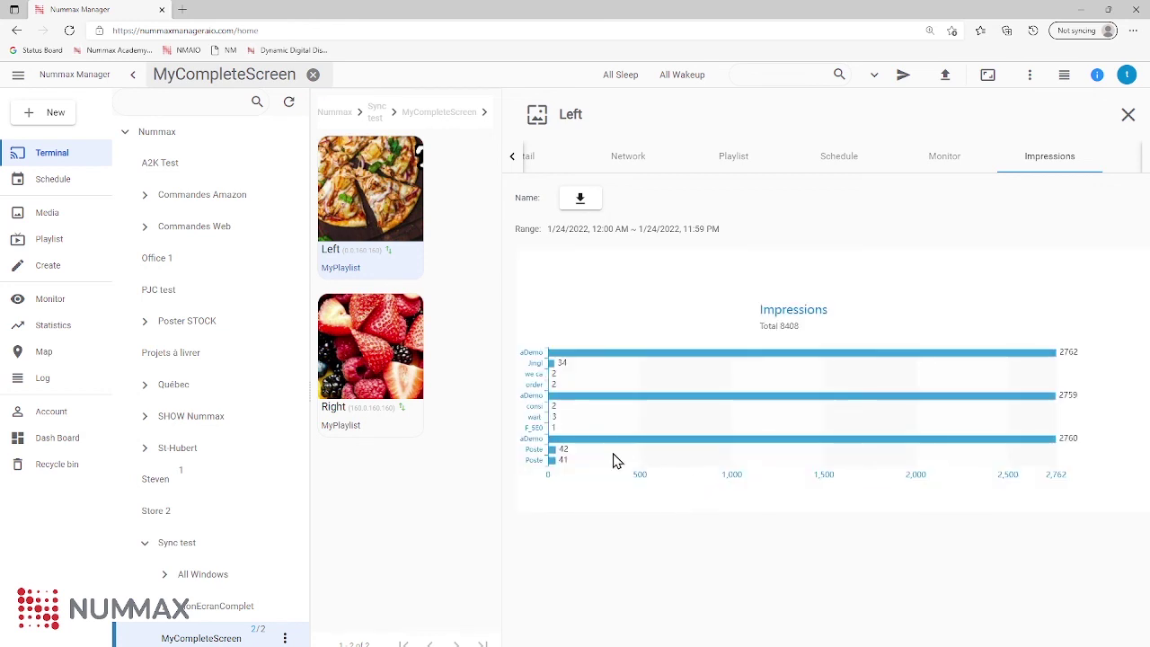
mouse_move(559, 460)
left_click(575, 230)
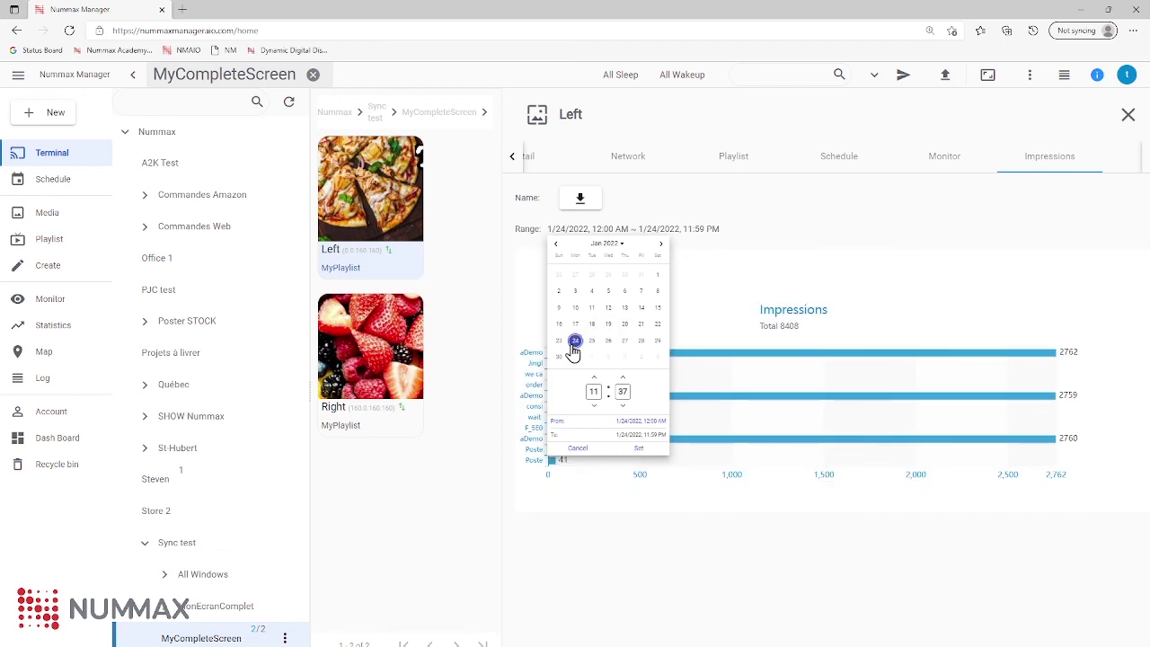
left_click(639, 325)
left_click(577, 343)
left_click(637, 451)
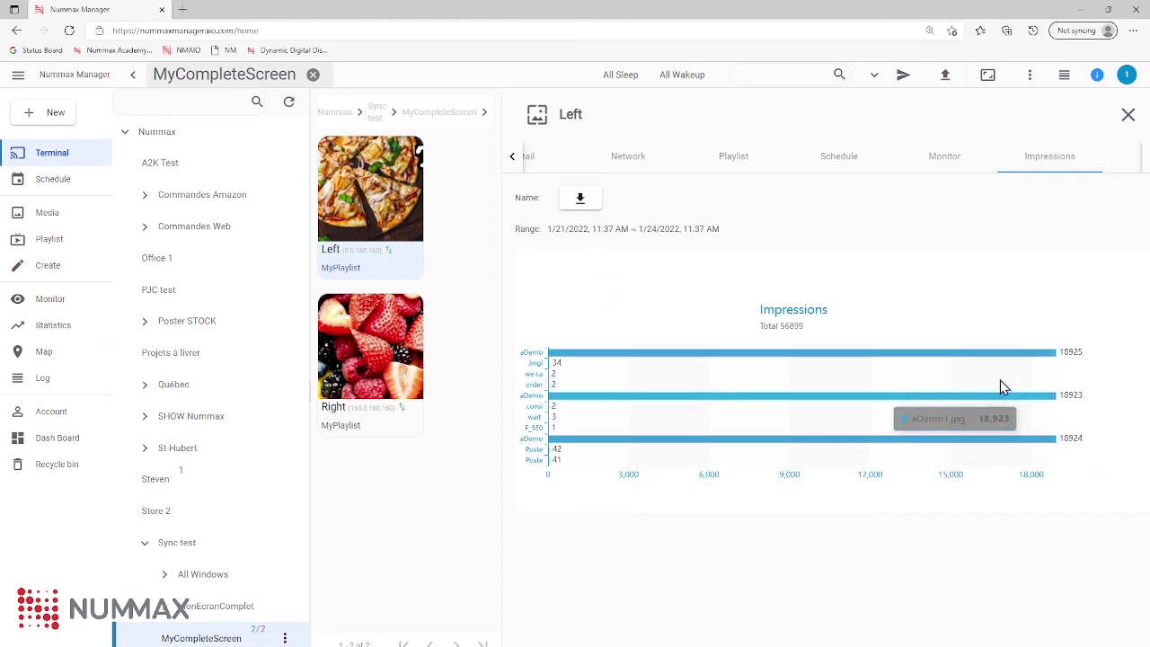
left_click(532, 362)
mouse_move(569, 363)
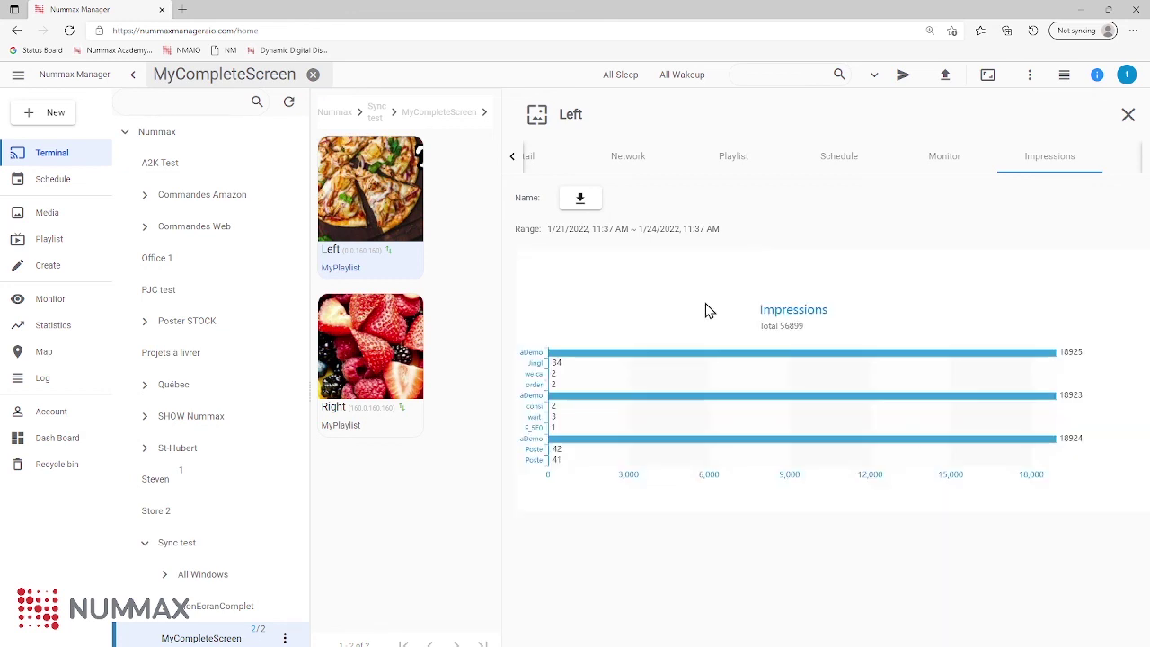
left_click(586, 203)
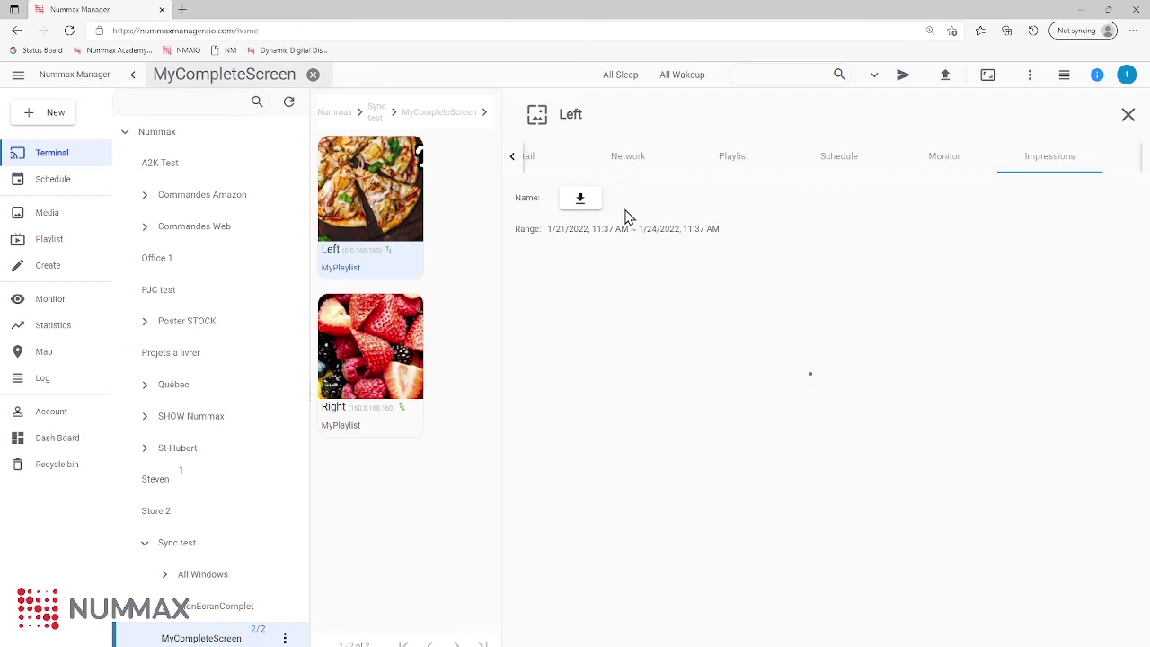
Examine the map for adding coordinates to the Left terminal, and leave it without setting a location
left_click(1125, 167)
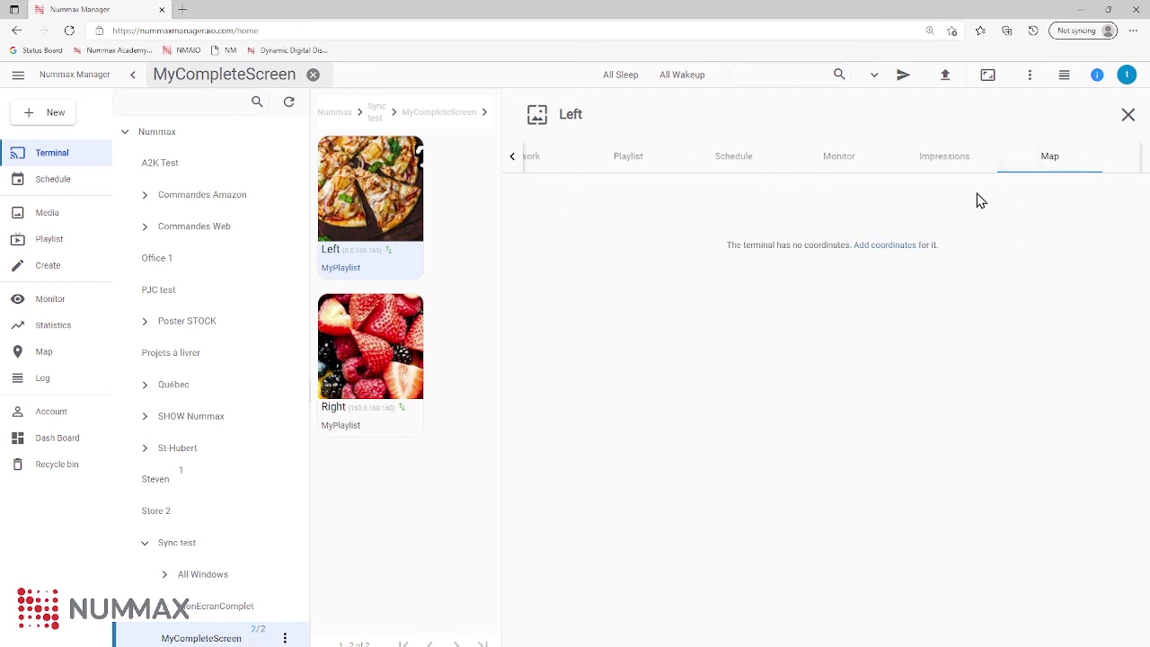
left_click(898, 246)
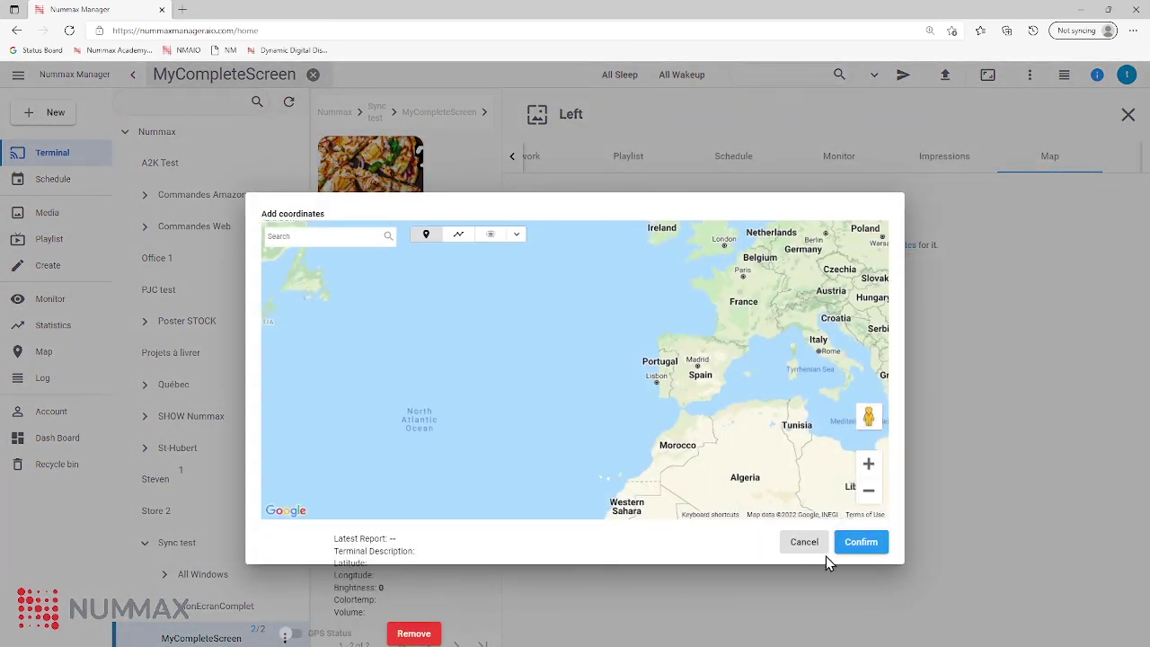
left_click(806, 543)
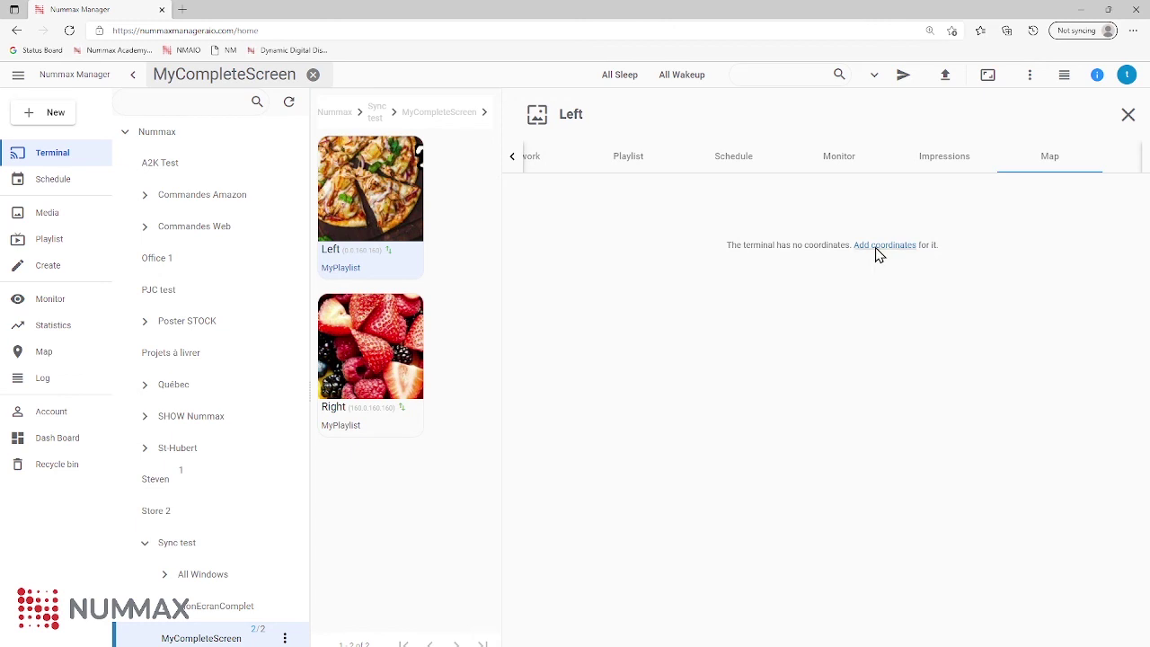
Review the Left terminal's operation log, and return to the terminal's details
left_click(1132, 171)
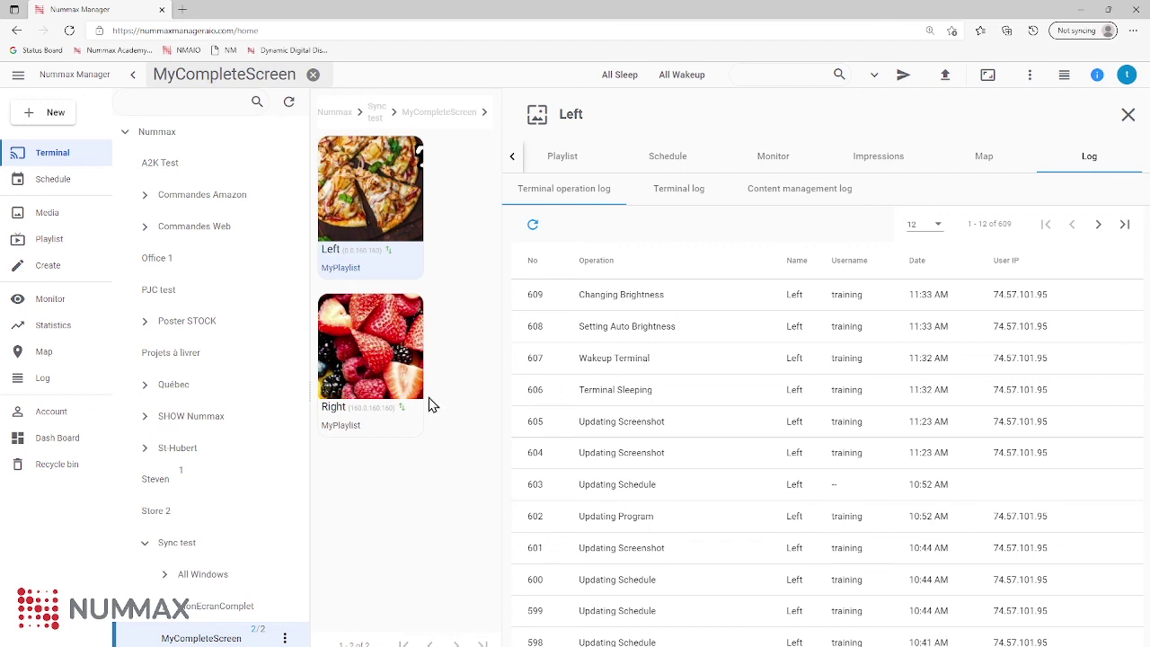
left_click(512, 158)
left_click(539, 166)
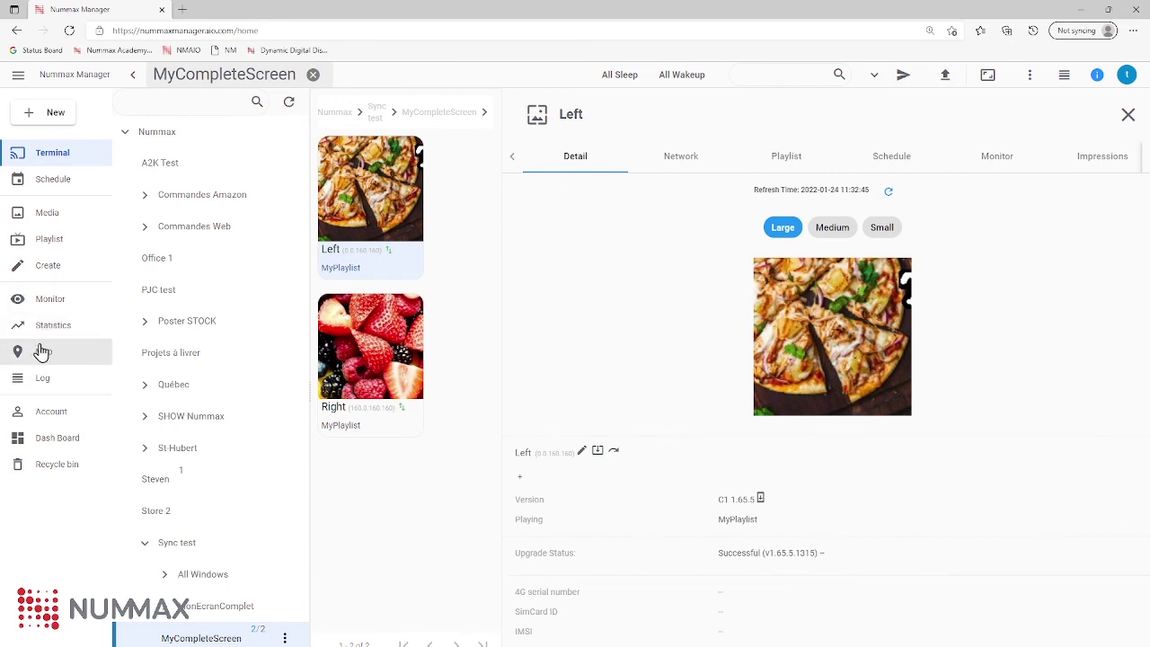
Review the general monitoring, statistics, map and log pages, choosing the Right terminal for its monitoring data and impressions
left_click(46, 306)
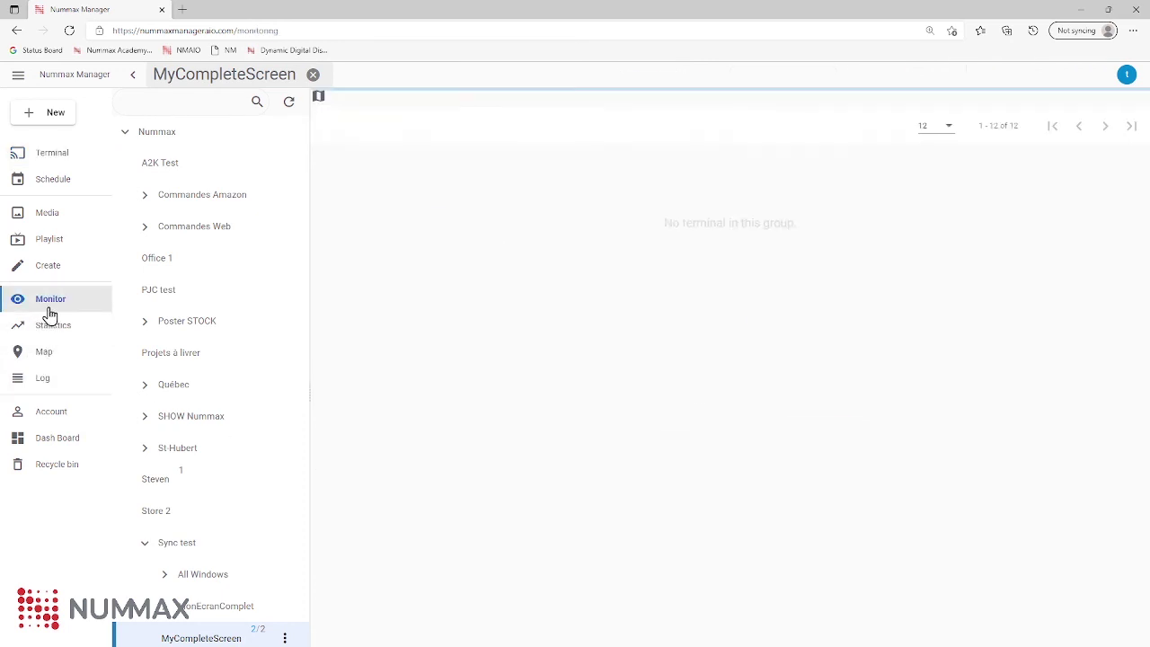
left_click(509, 335)
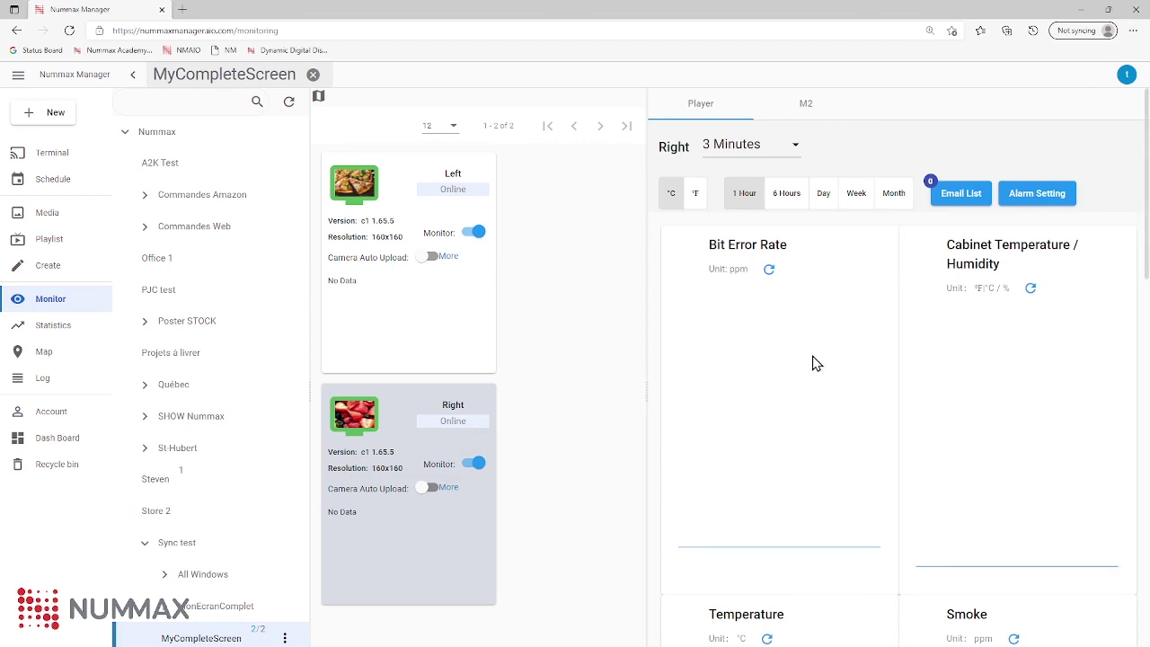
left_click(77, 324)
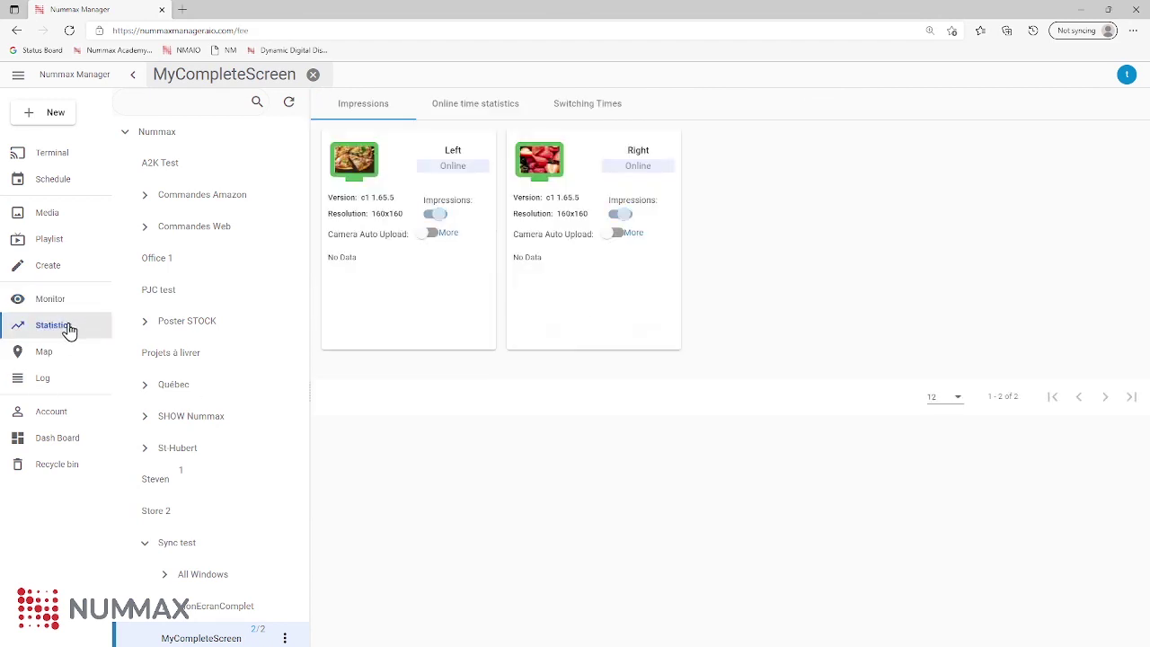
left_click(573, 330)
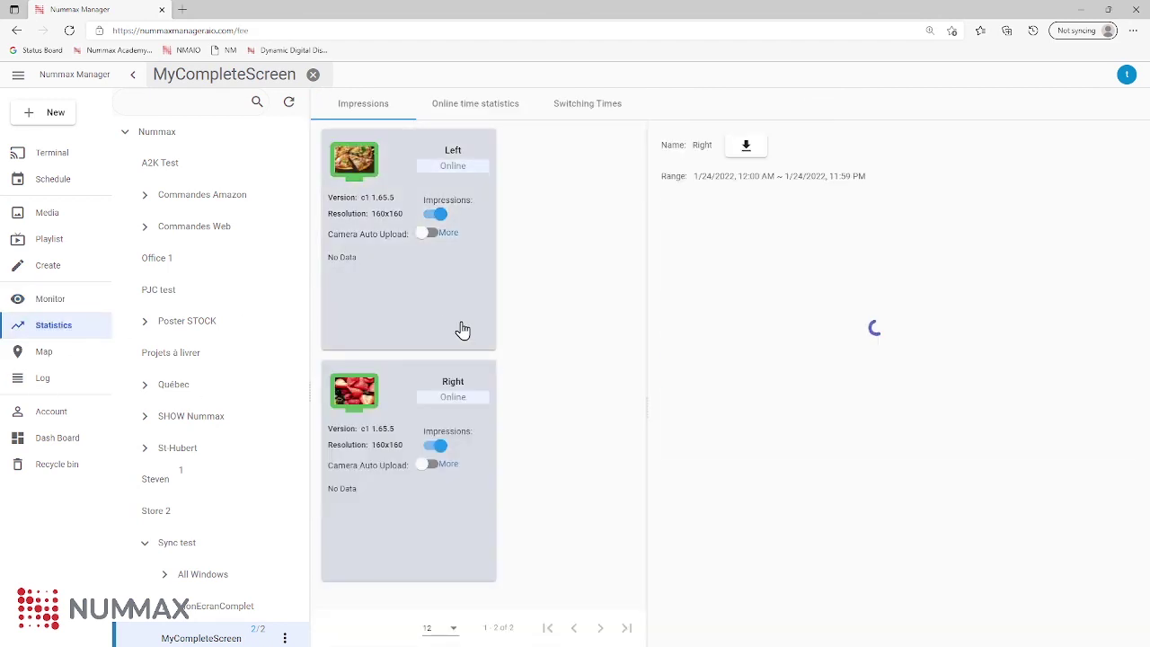
left_click(78, 358)
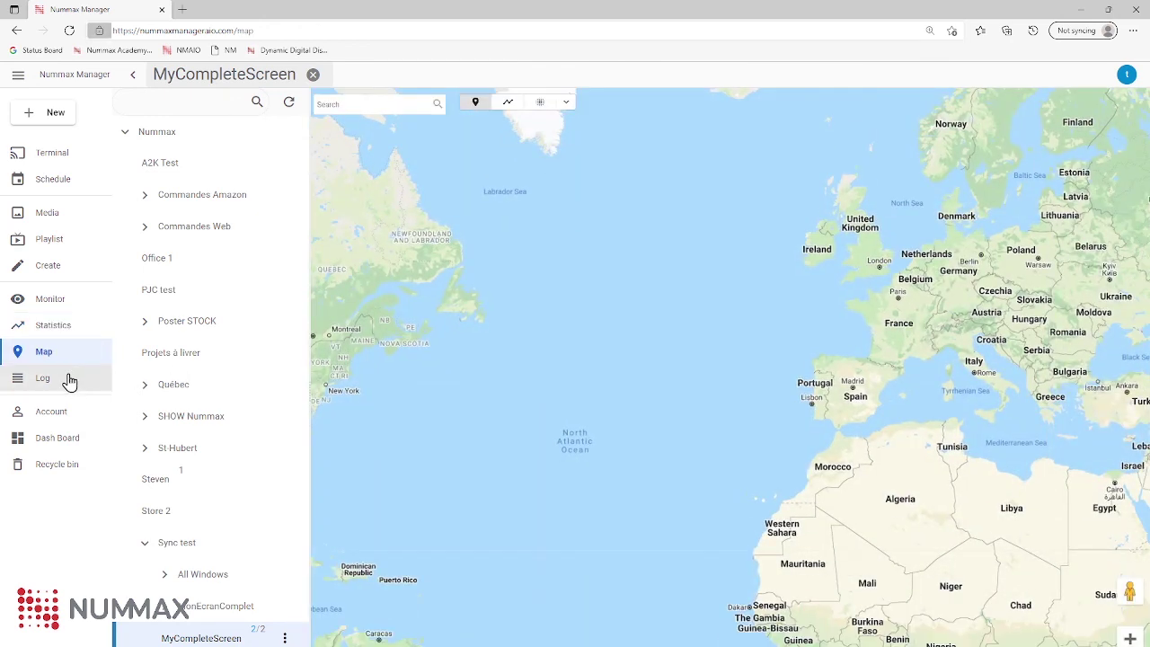
left_click(72, 378)
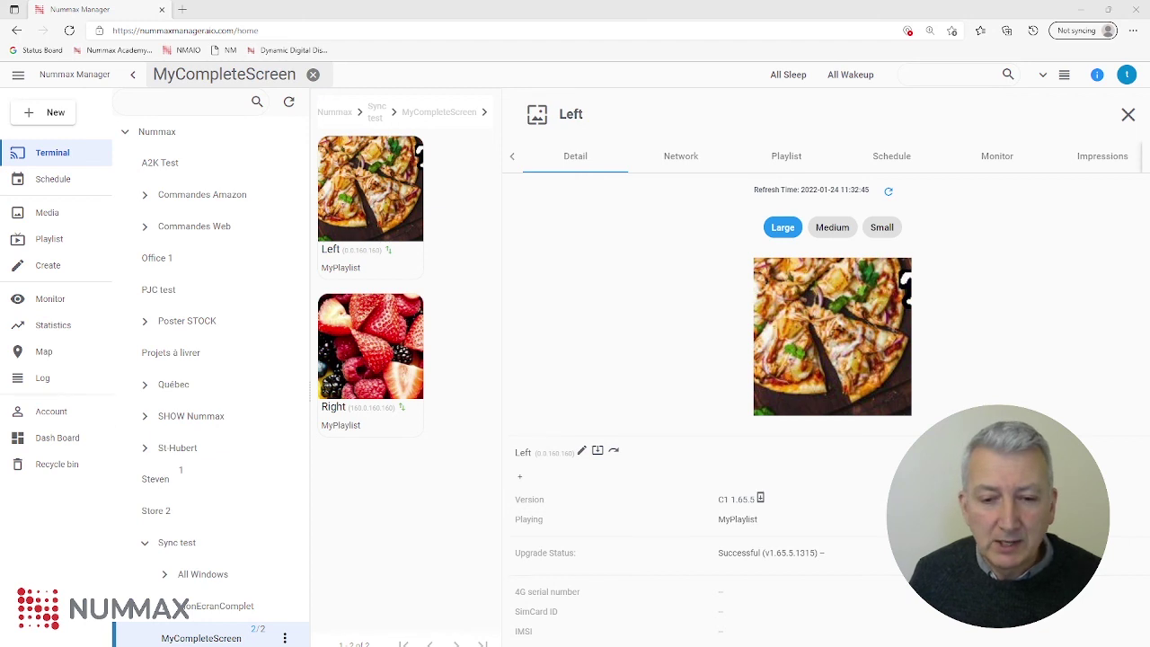
Start signing up a subsidiary account in the account area, and examine the available roles while keeping Administrator
left_click(54, 414)
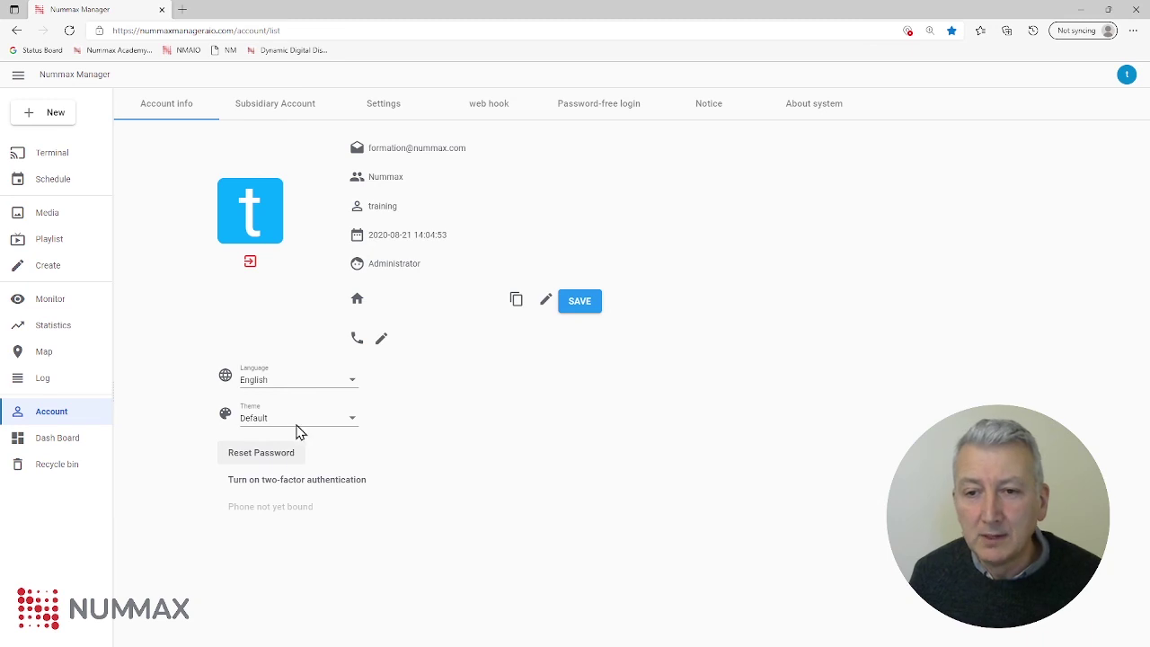
left_click(291, 111)
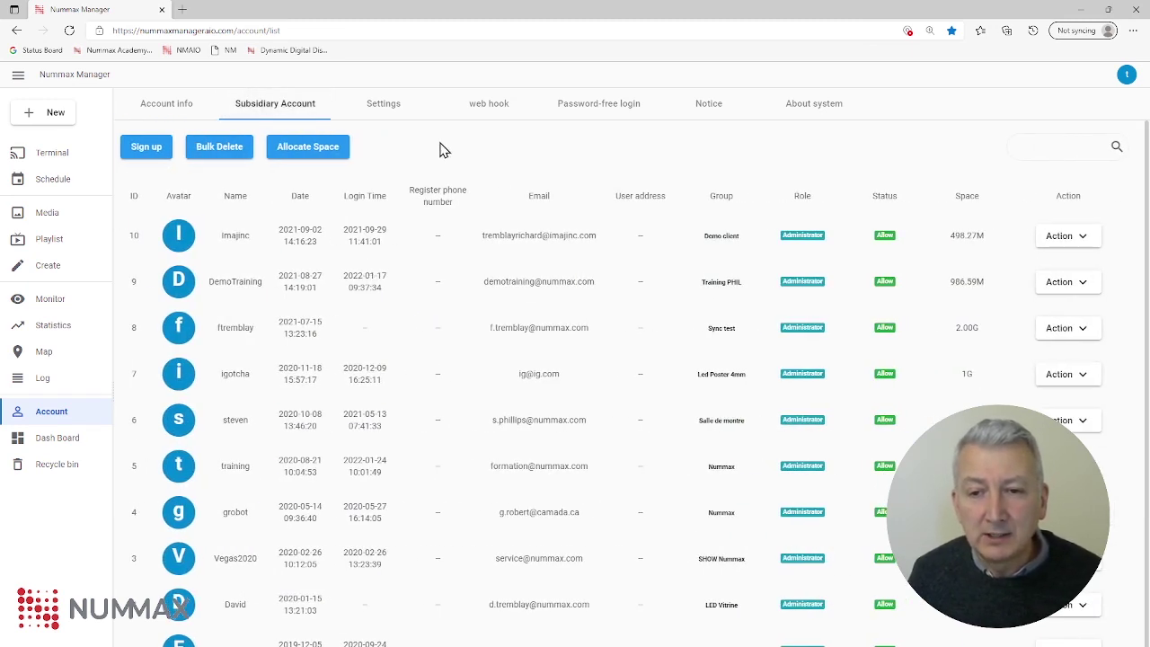
left_click(146, 150)
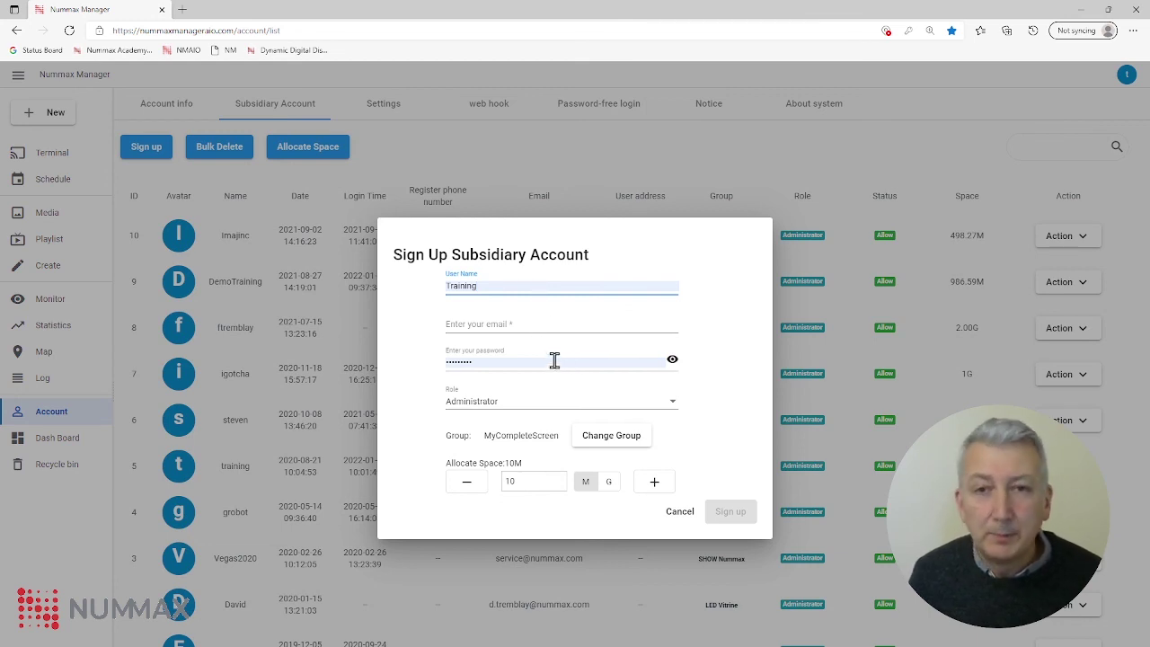
left_click(517, 409)
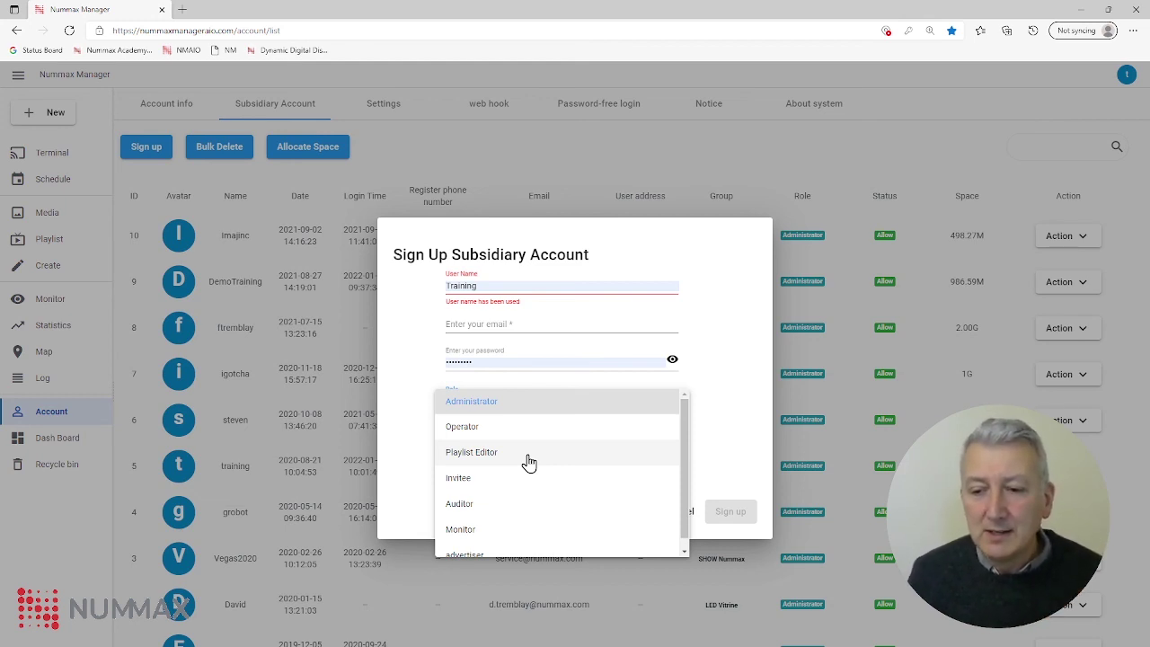
left_click(738, 392)
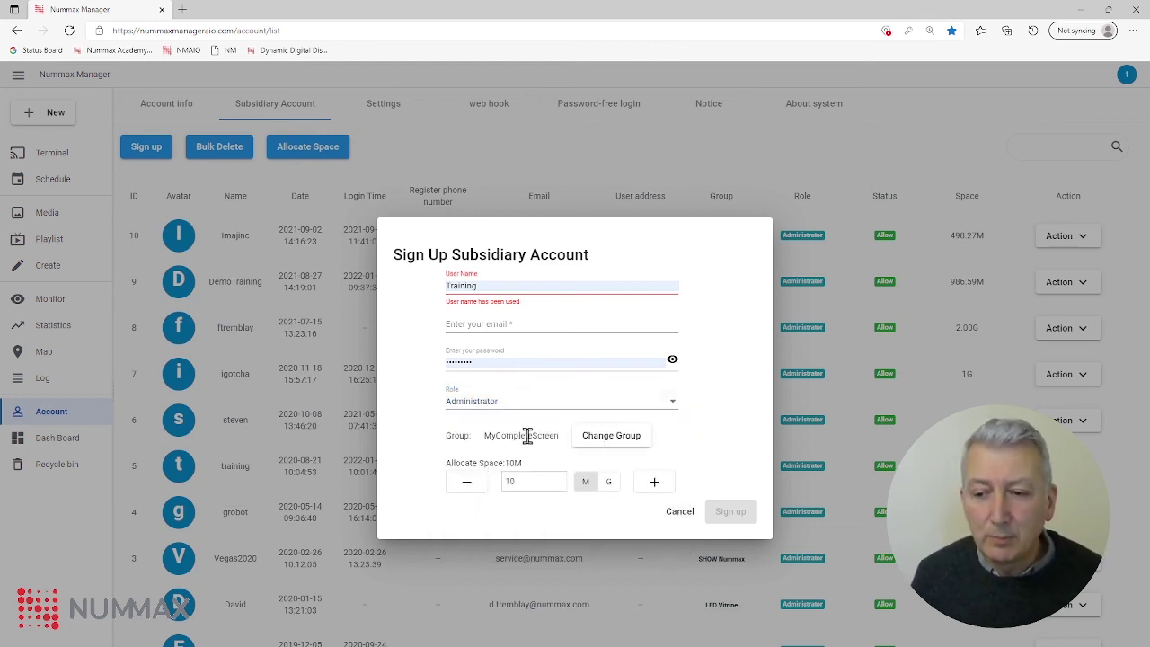
Examine the new subsidiary account's group choices and allocated space, and cancel the sign-up
left_click(594, 441)
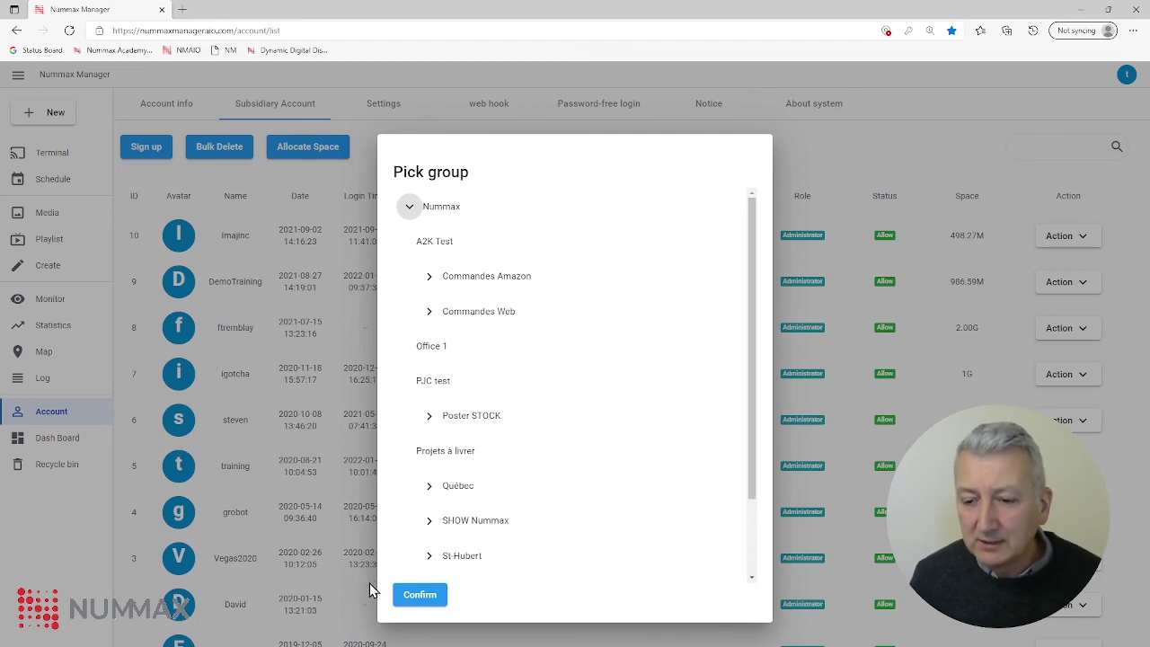
left_click(410, 595)
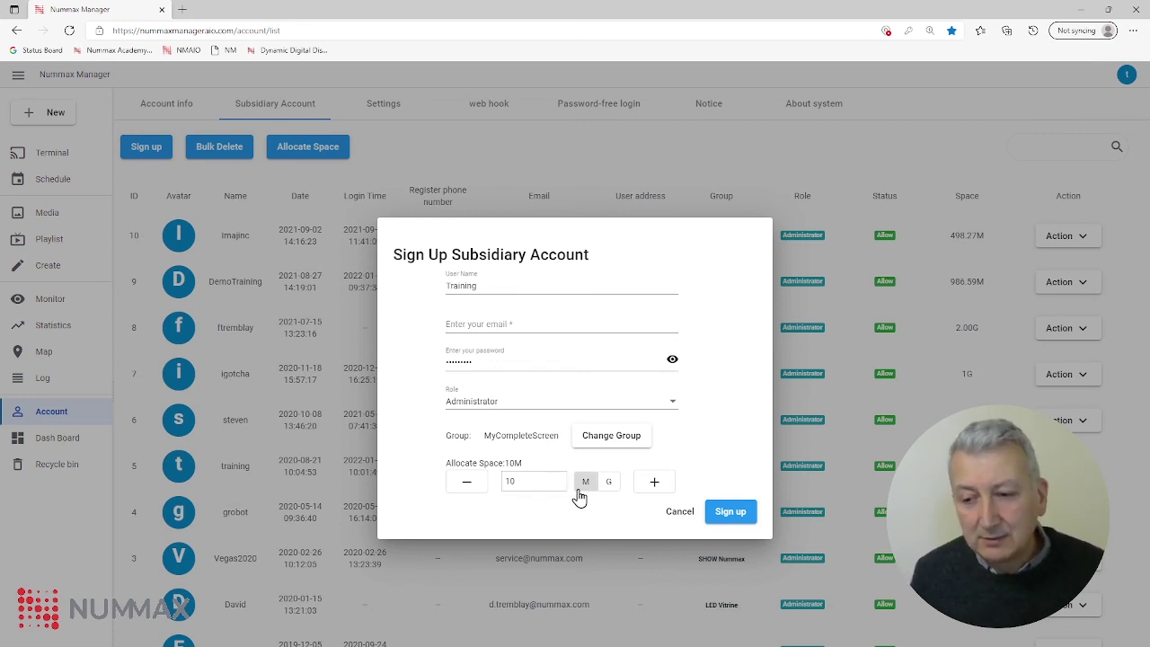
double_click(508, 482)
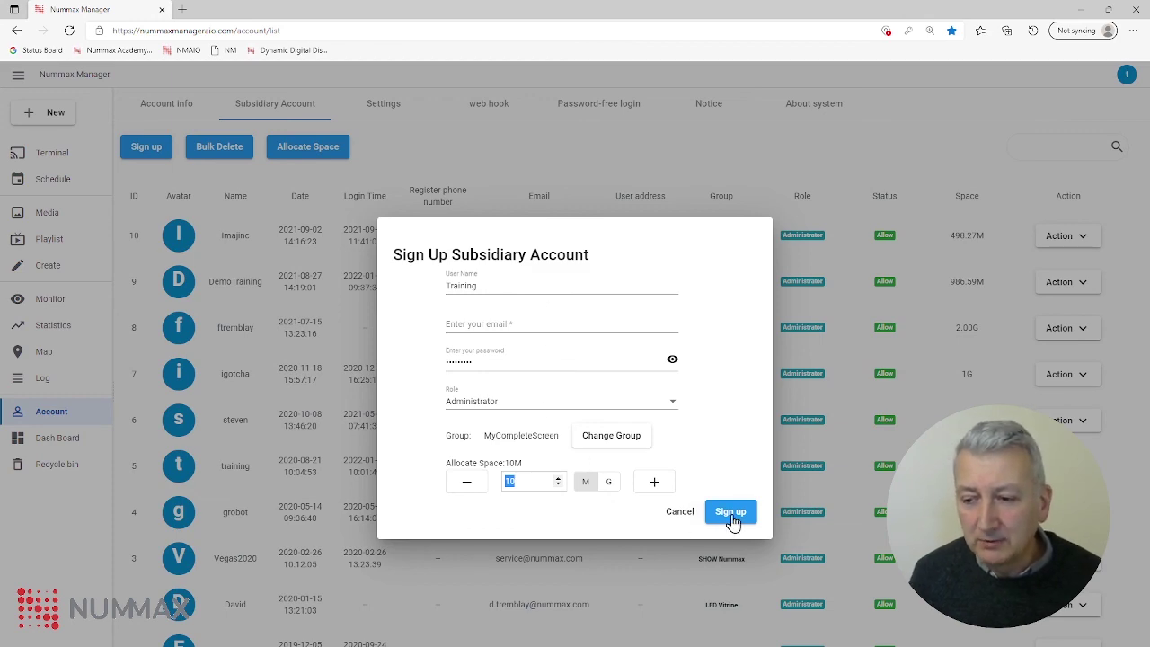
left_click(680, 519)
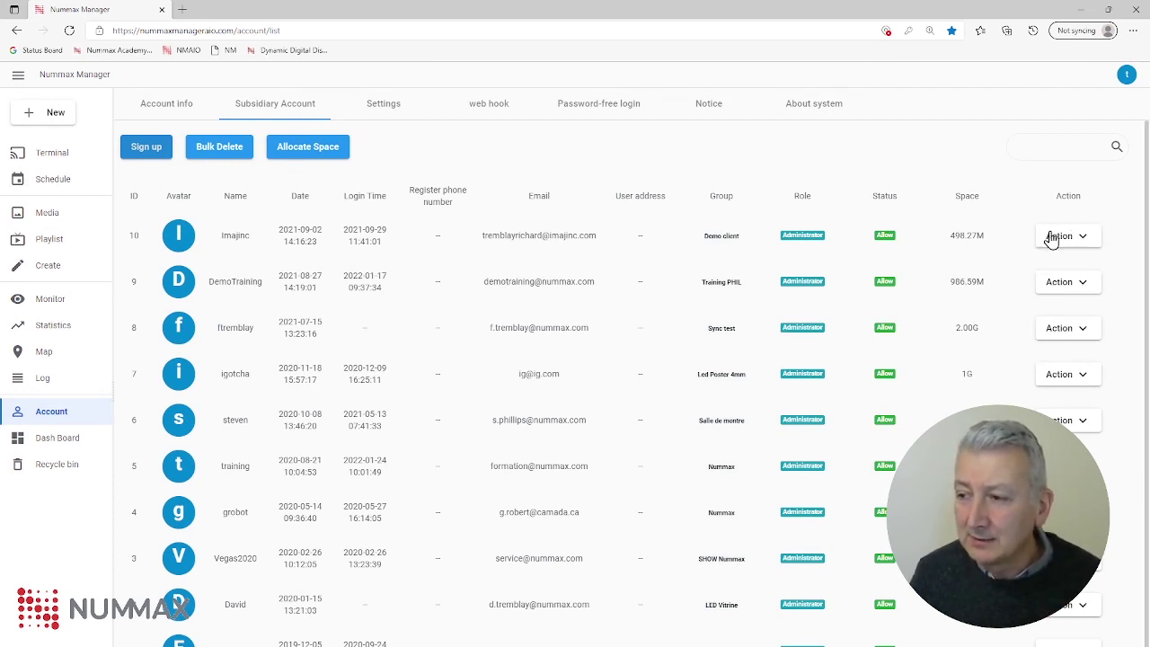
Examine the actions available for the subsidiary account with ID 10 without applying any
left_click(1082, 237)
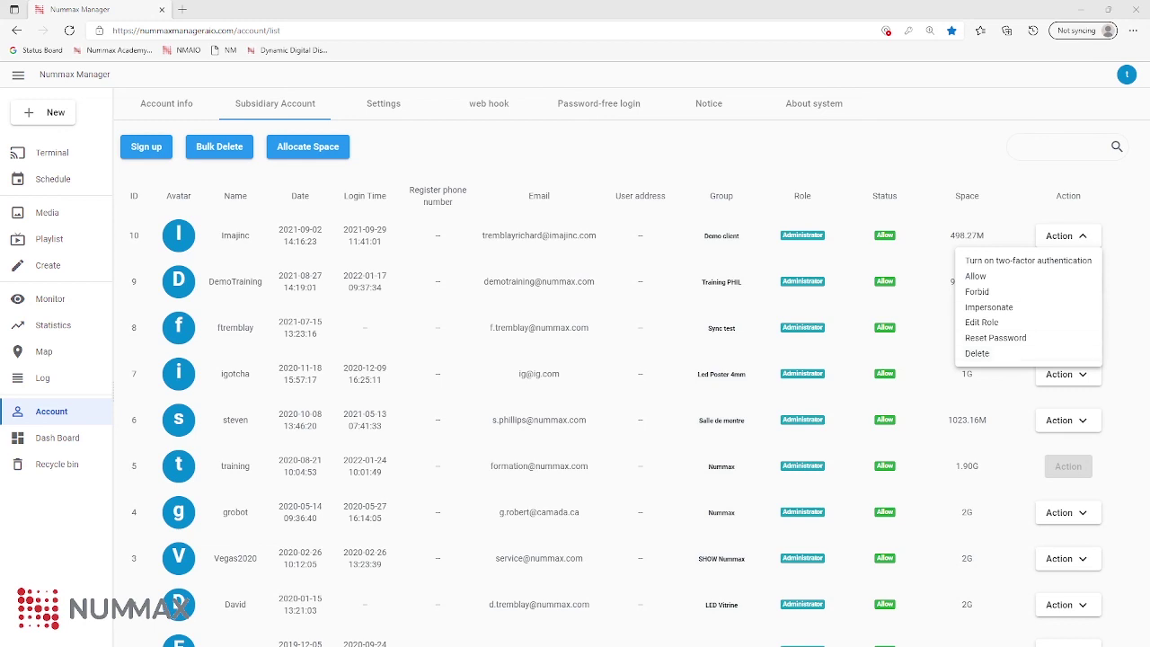
left_click(422, 154)
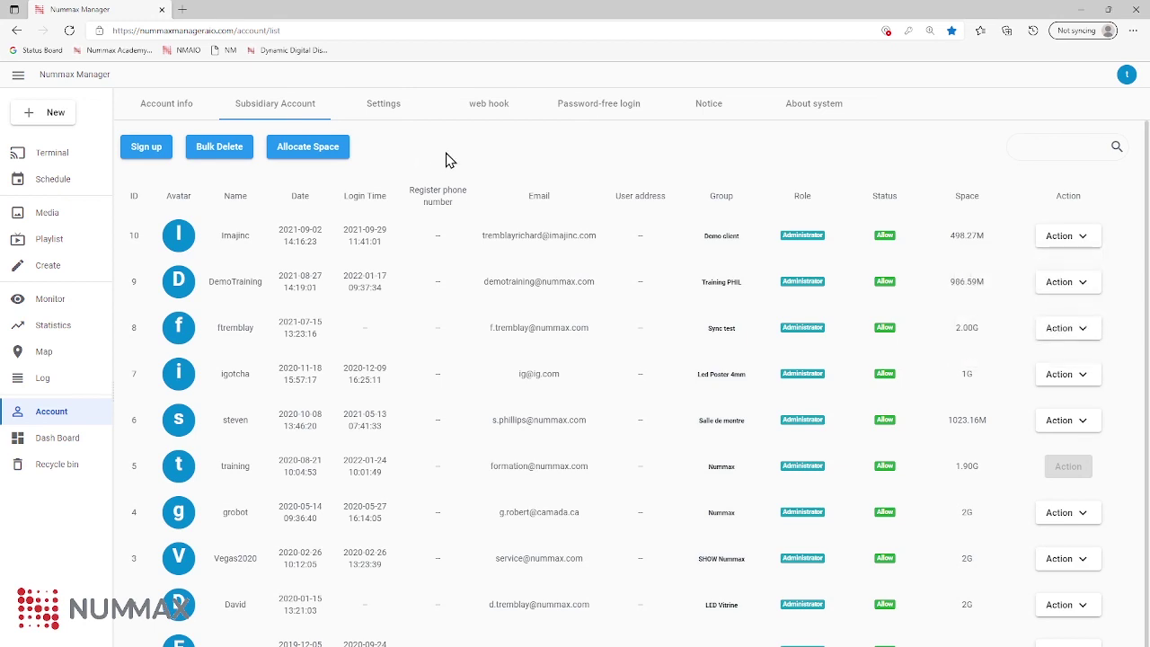
Set the File Window's default picture duration to 6 seconds in the account settings, and return to the terminals
left_click(389, 109)
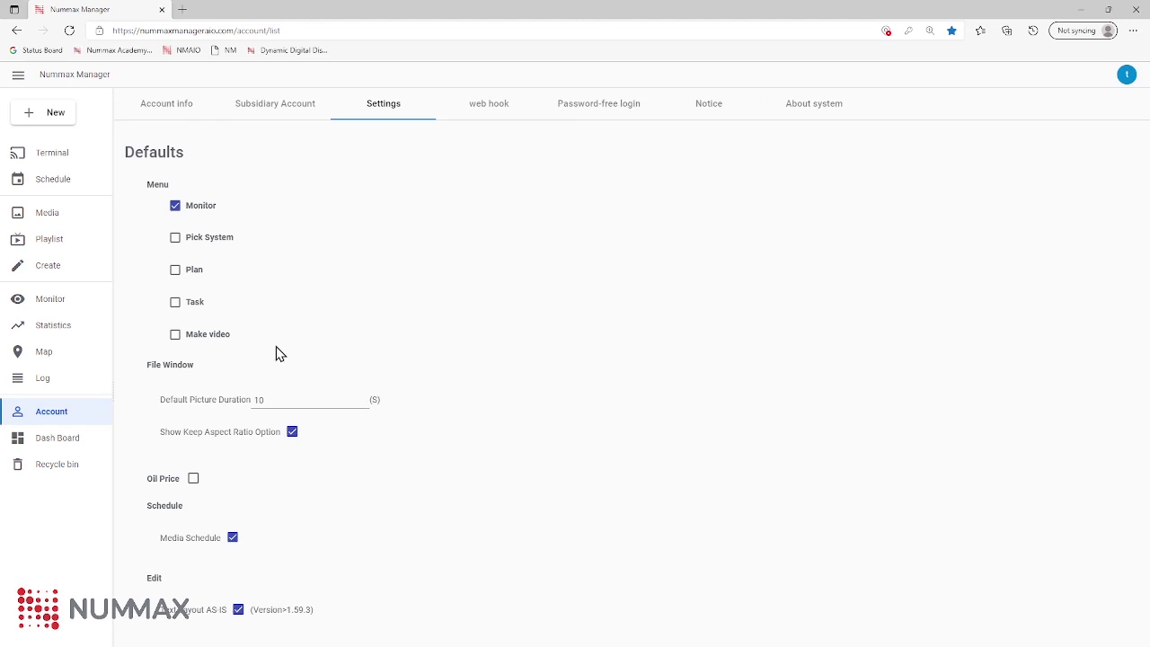
left_click_drag(282, 400, 231, 403)
left_click(259, 399)
double_click(262, 400)
left_click(265, 399)
double_click(257, 399)
type("6")
left_click(491, 380)
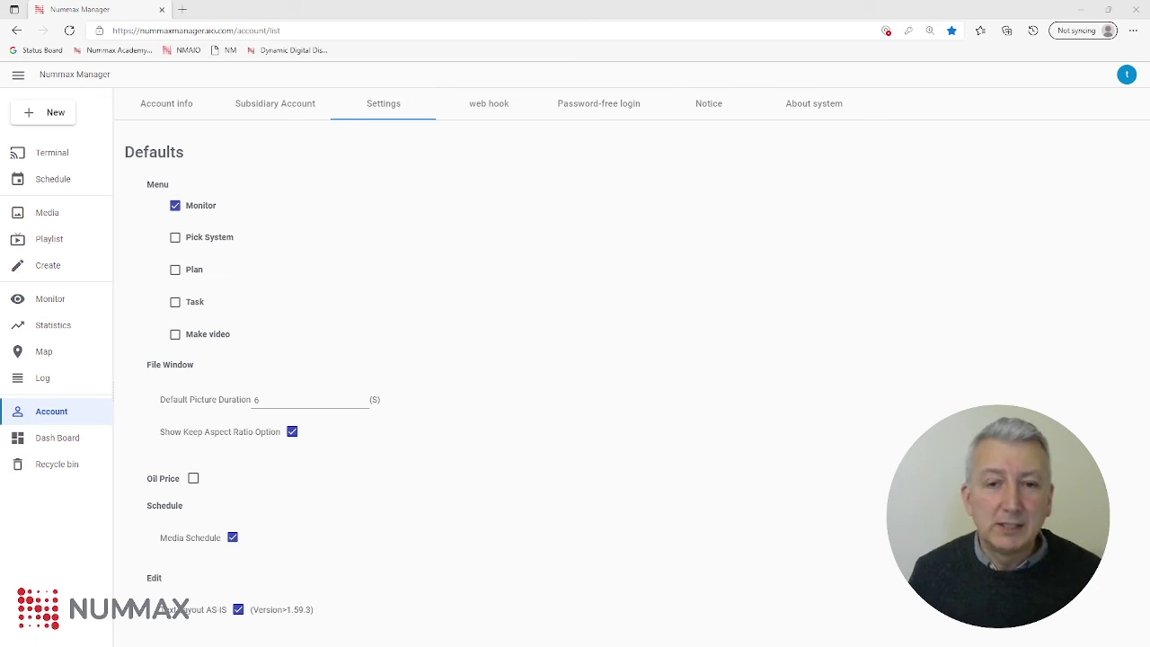
left_click(76, 155)
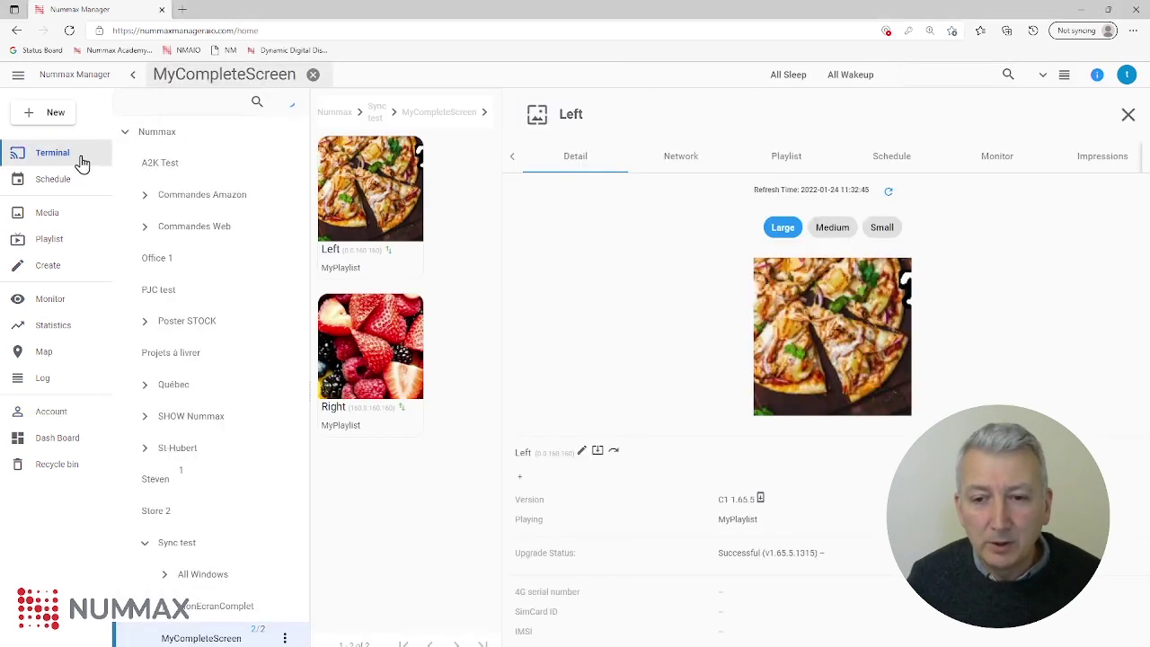